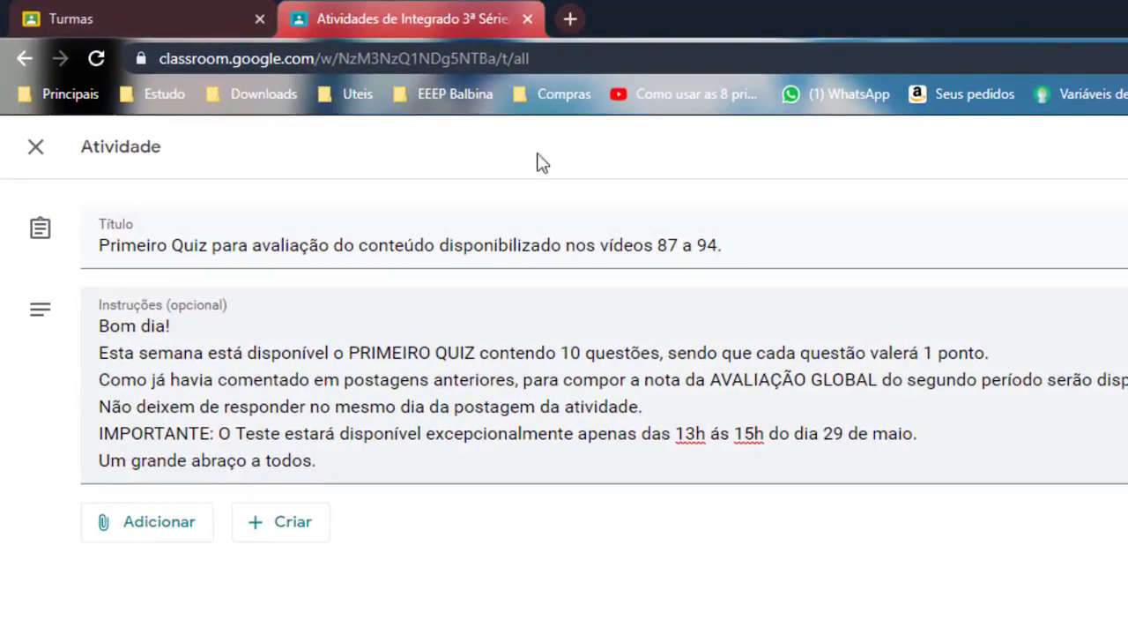
# Open Google Drive's Meu Drive in a new browser tab from the Google apps grid
pyautogui.click(569, 22)
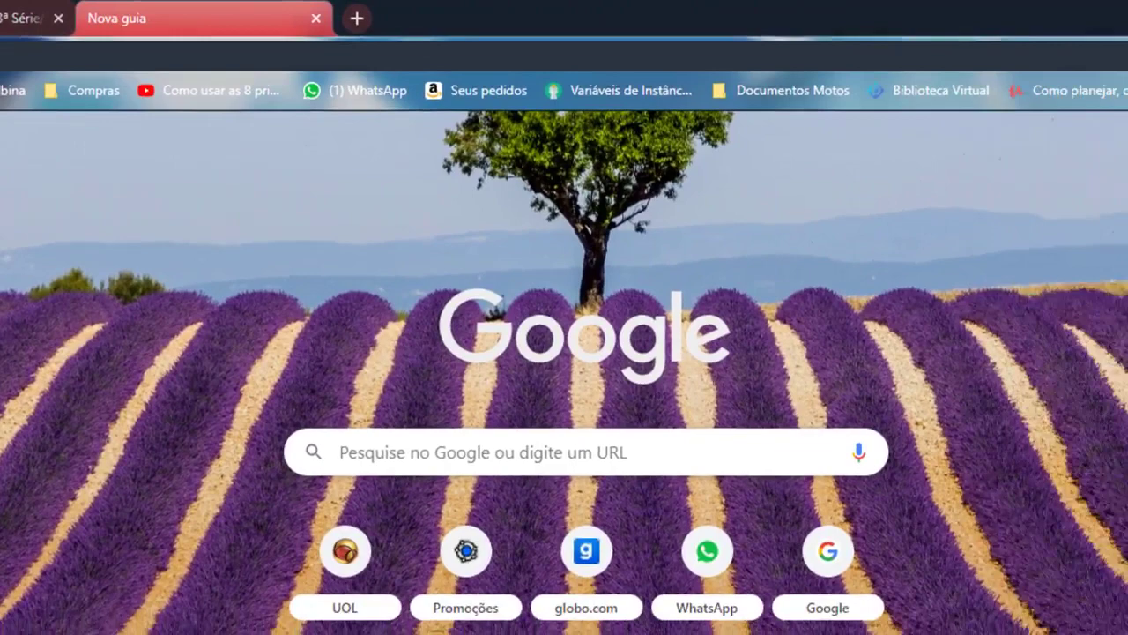
pyautogui.click(1028, 136)
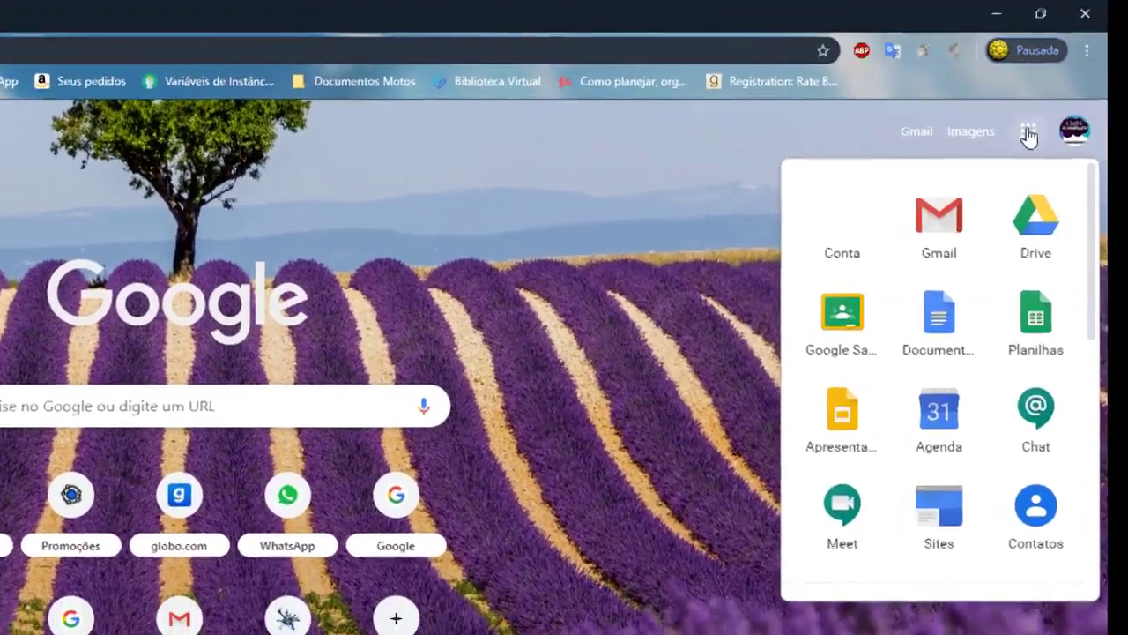
pyautogui.click(1011, 233)
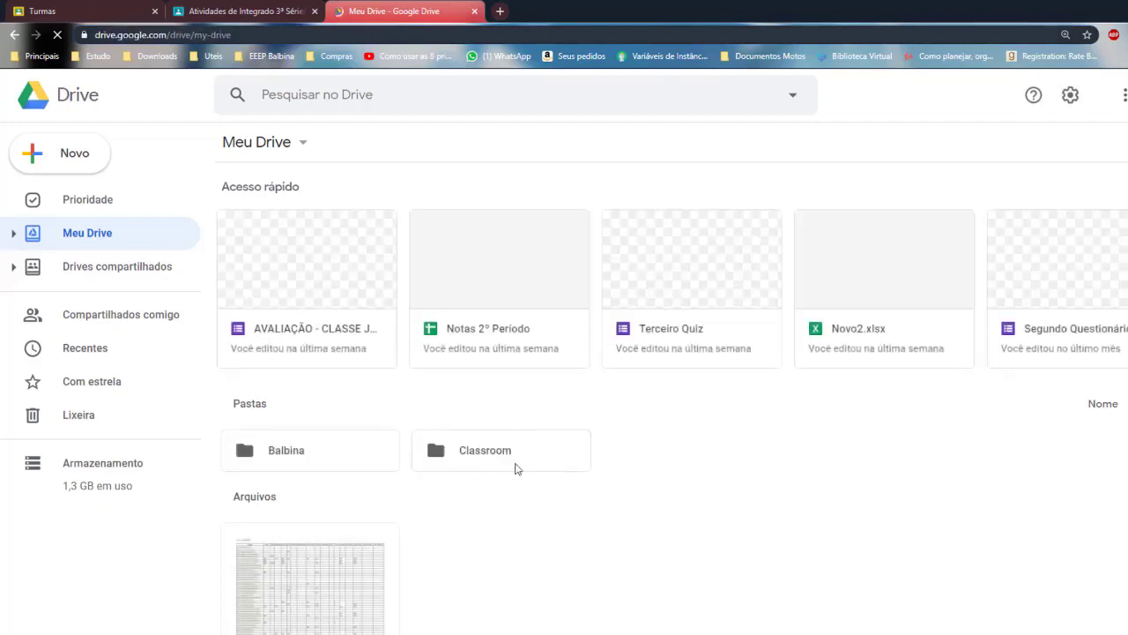
# Browse into the Classroom folder and its Integrado class folder, then return to My Drive
pyautogui.doubleClick(479, 460)
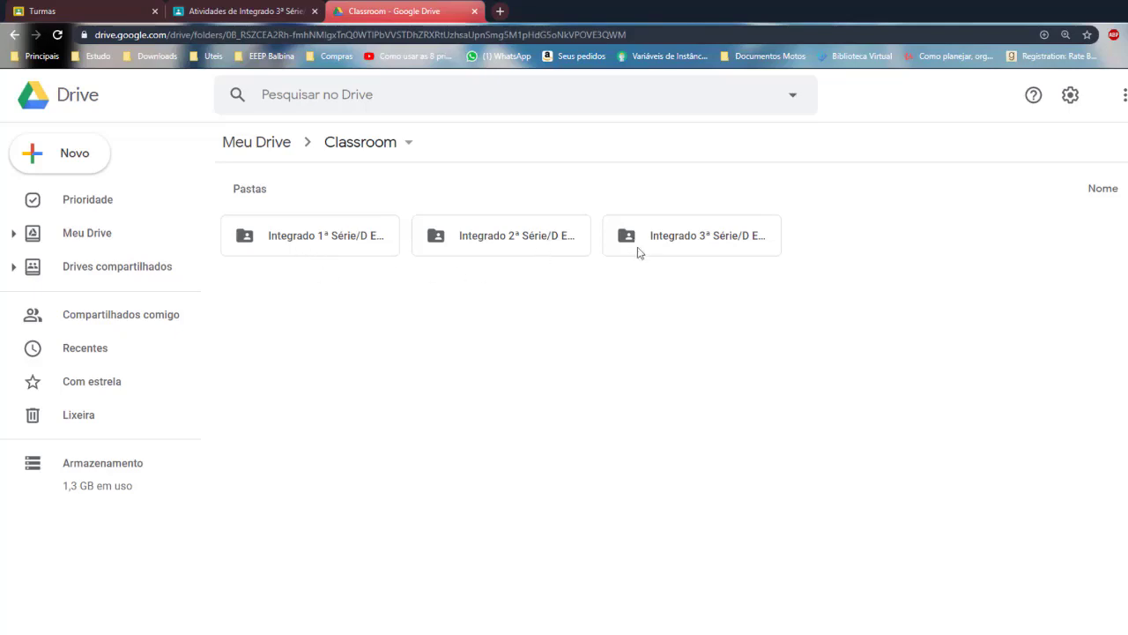
pyautogui.doubleClick(323, 244)
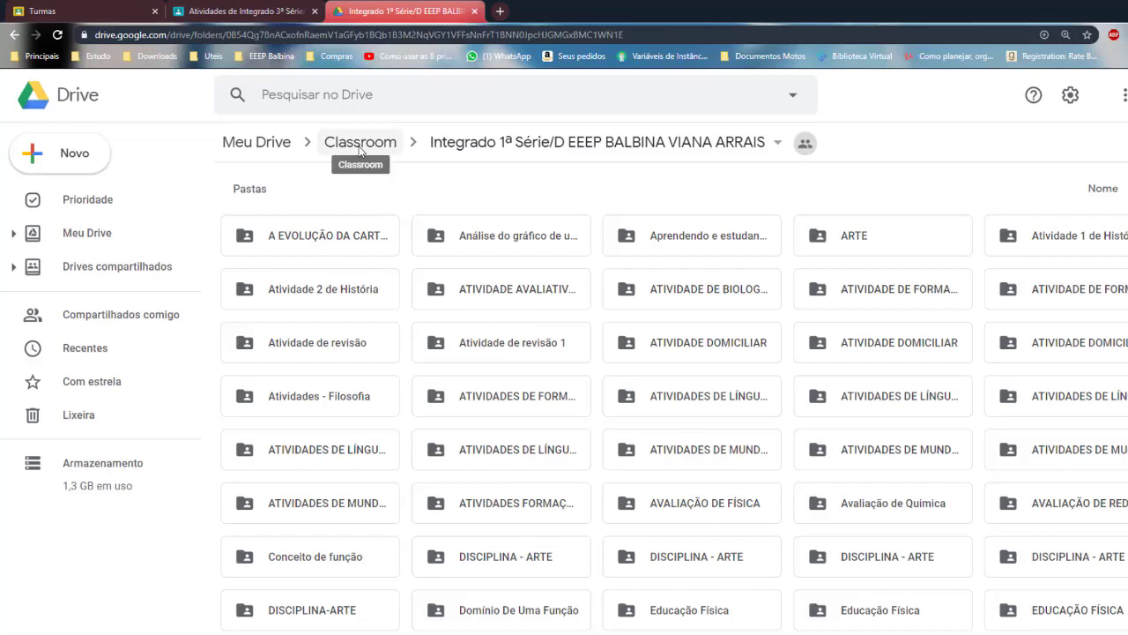
pyautogui.click(360, 143)
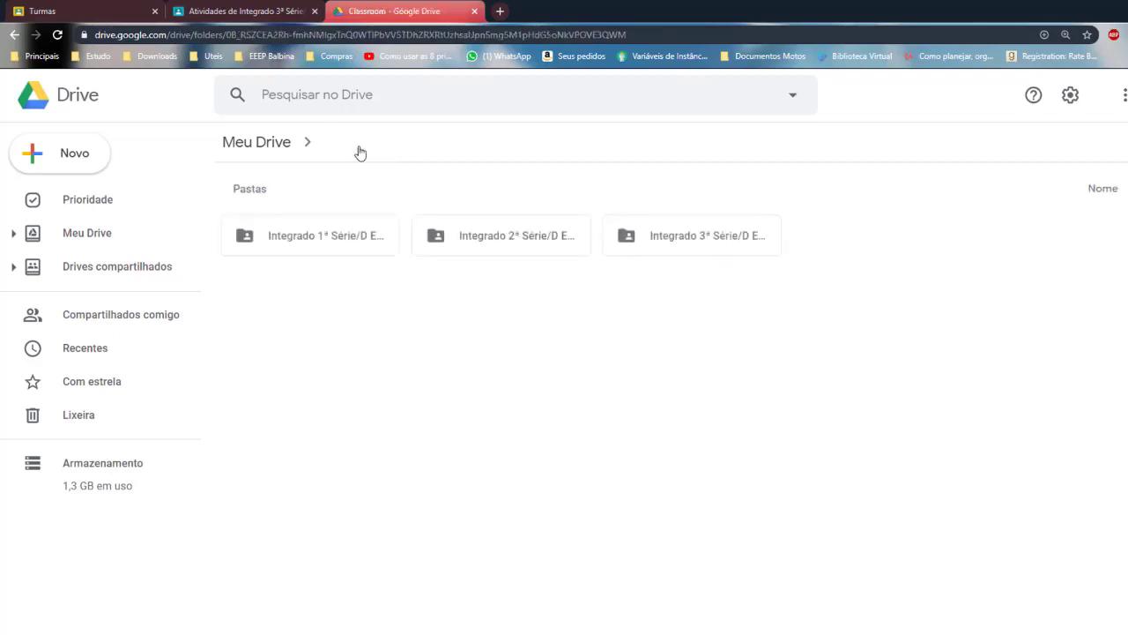
pyautogui.click(269, 146)
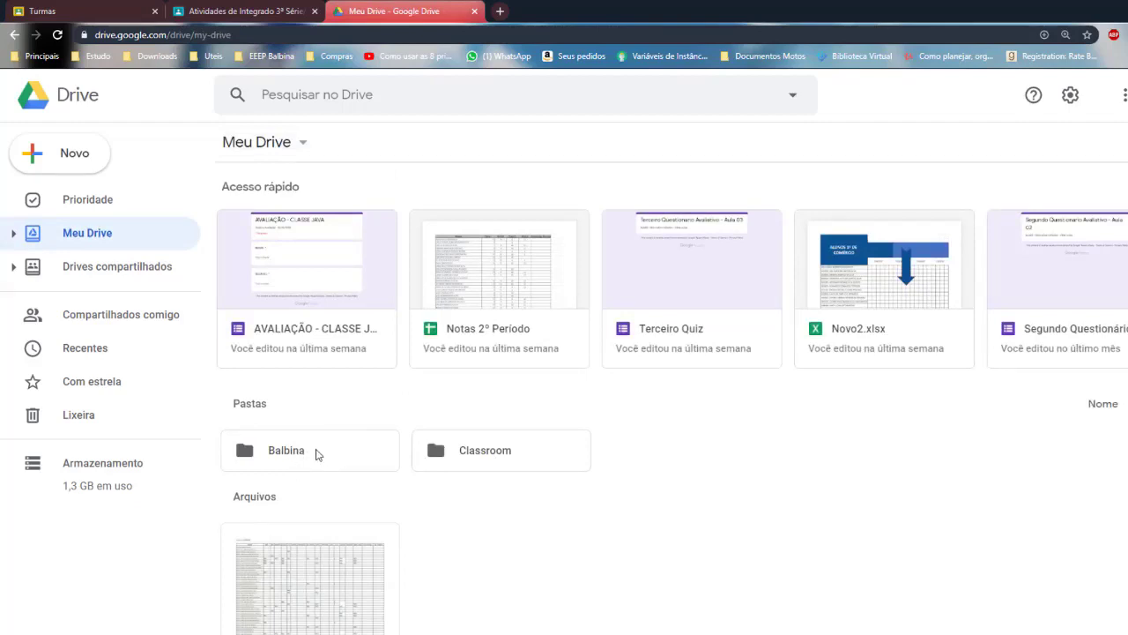
# Open Balbina › 3º Informática › Quizzes, listing the four questionnaire forms
pyautogui.doubleClick(328, 454)
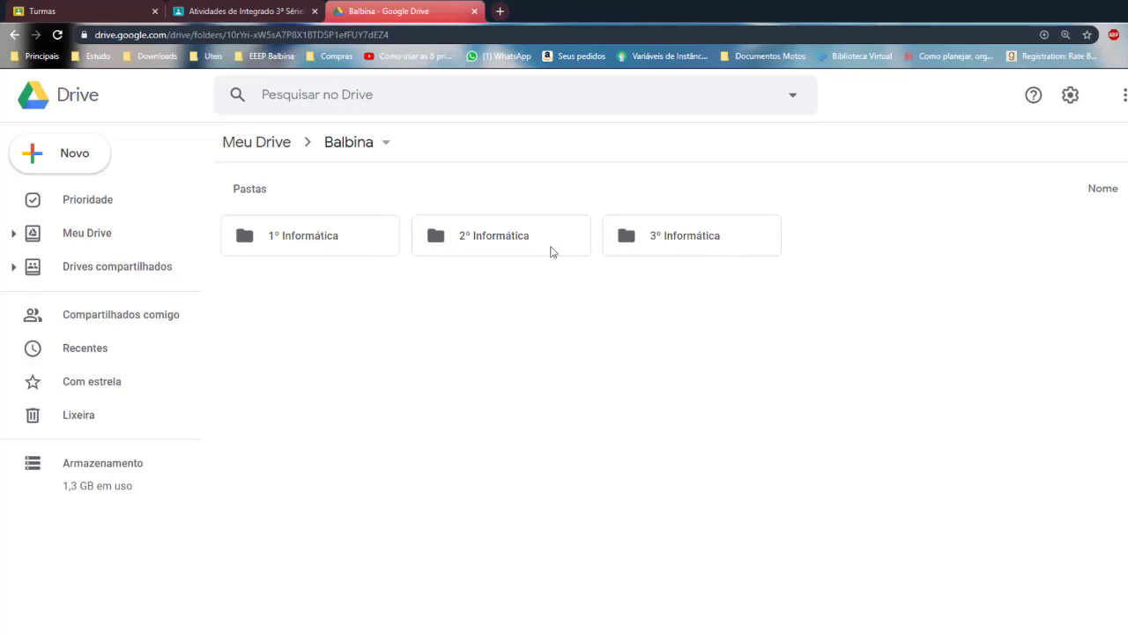
pyautogui.doubleClick(682, 238)
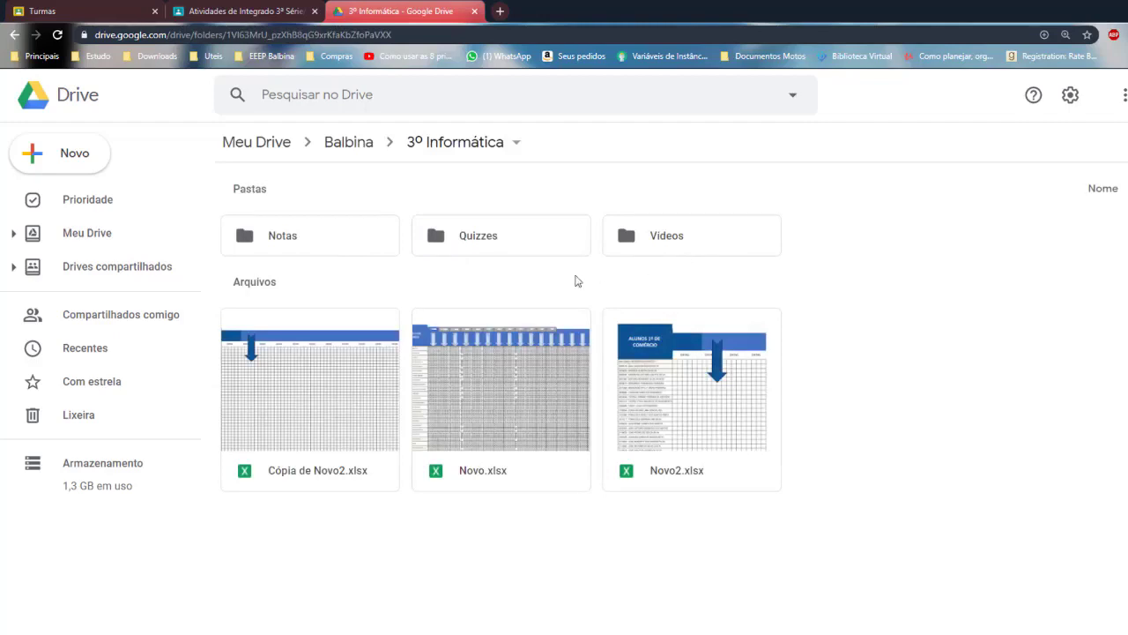
pyautogui.doubleClick(487, 240)
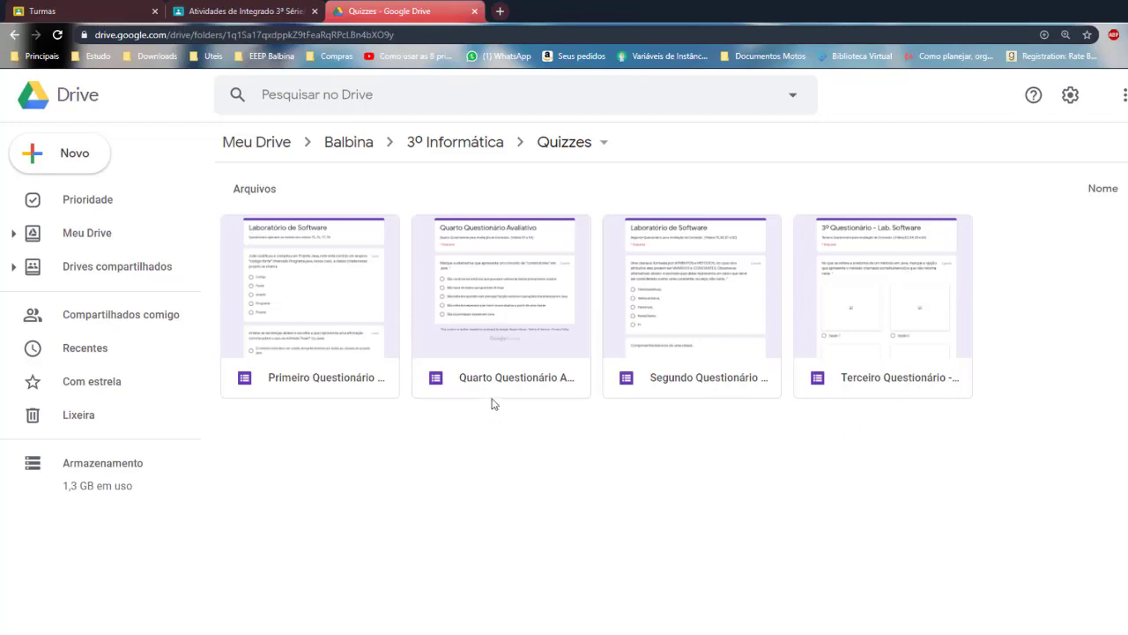
# Create a new blank Google Form in the Quizzes folder via the right-click Mais menu
pyautogui.rightClick(476, 461)
pyautogui.rightClick(445, 484)
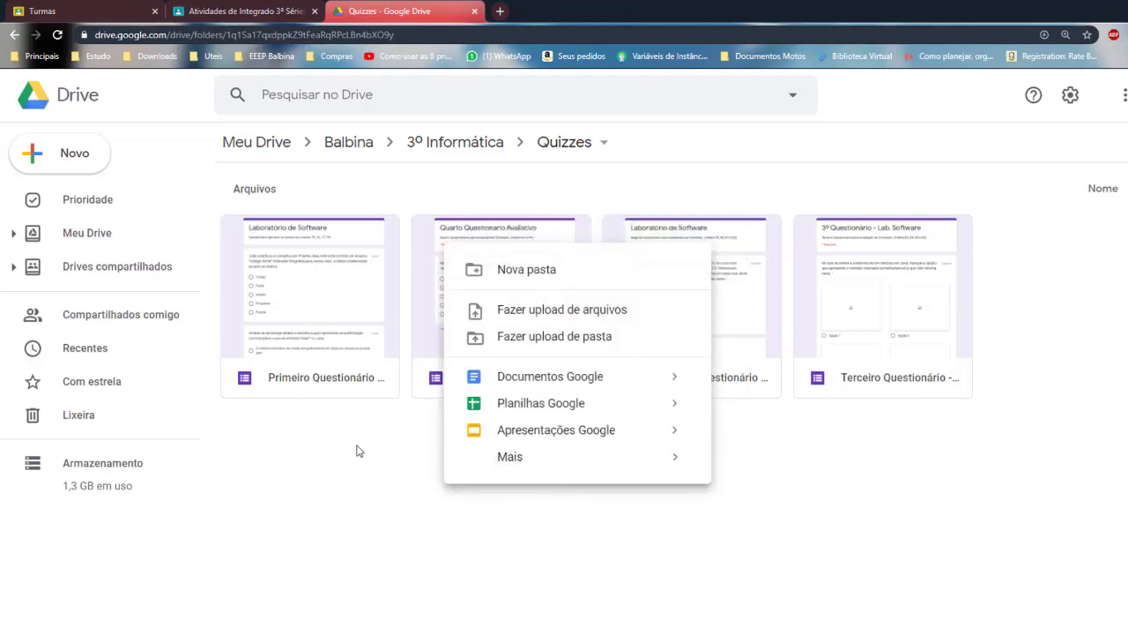
pyautogui.rightClick(395, 456)
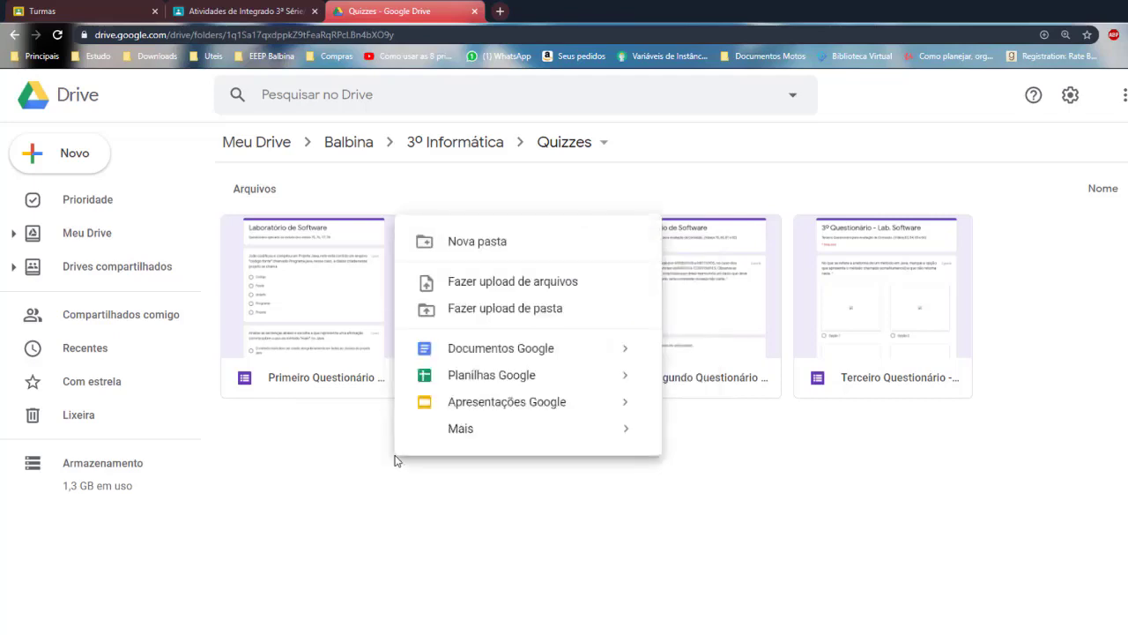
pyautogui.moveTo(493, 433)
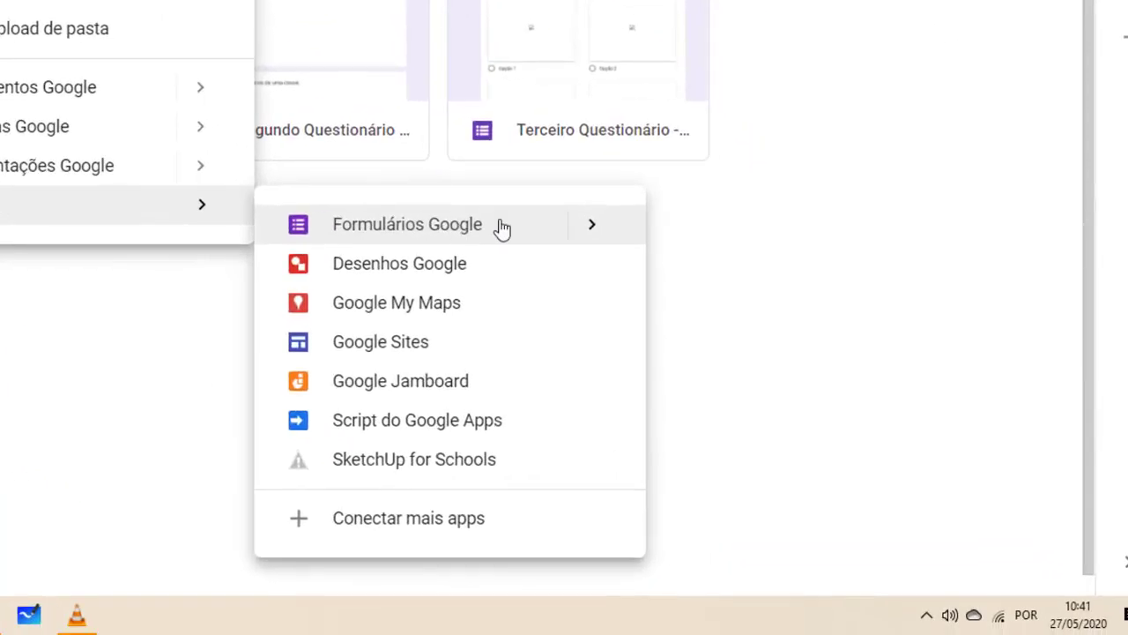
pyautogui.click(831, 441)
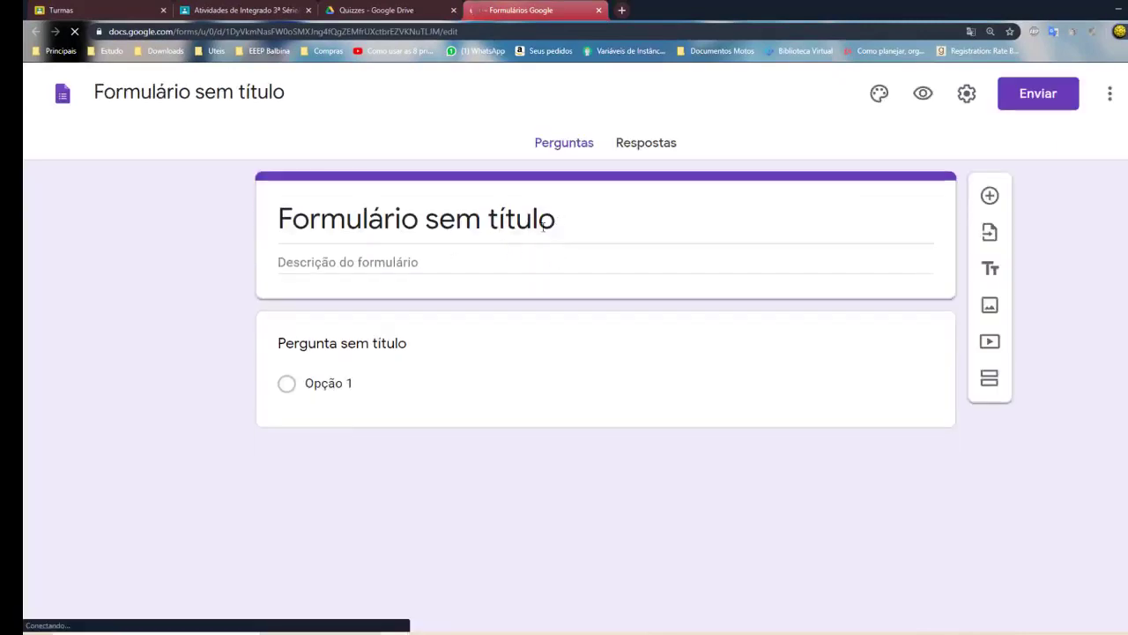
# Rename the form to 'Primeiro Quiz (Avaliação Global)'
pyautogui.click(515, 219)
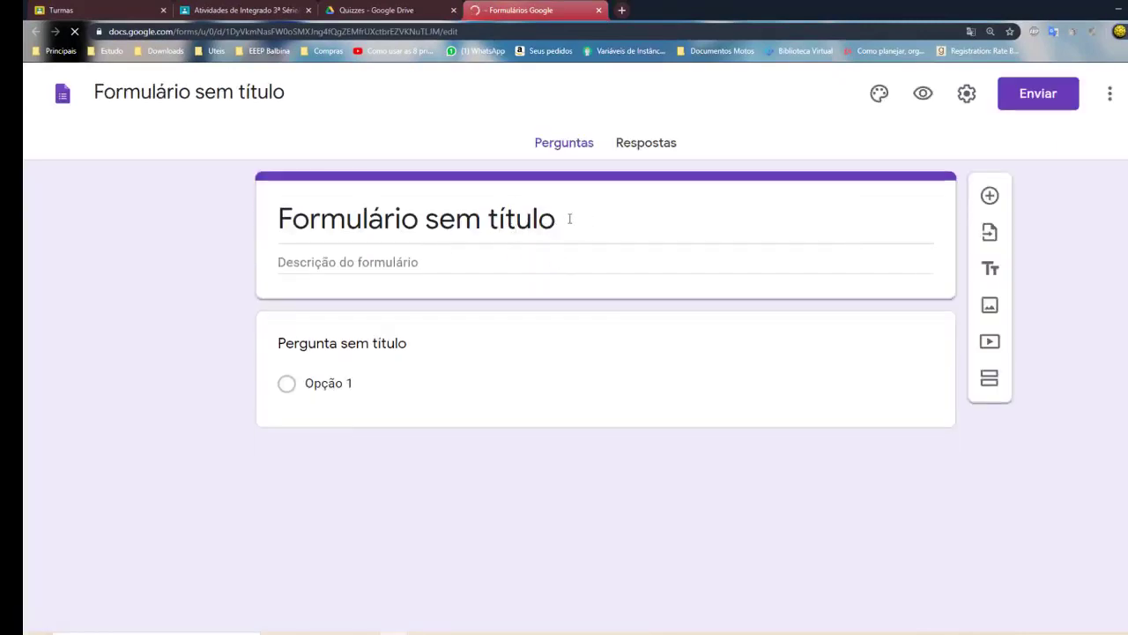
pyautogui.moveTo(574, 218); pyautogui.dragTo(281, 222)
pyautogui.write('Primeiro Quiz )')
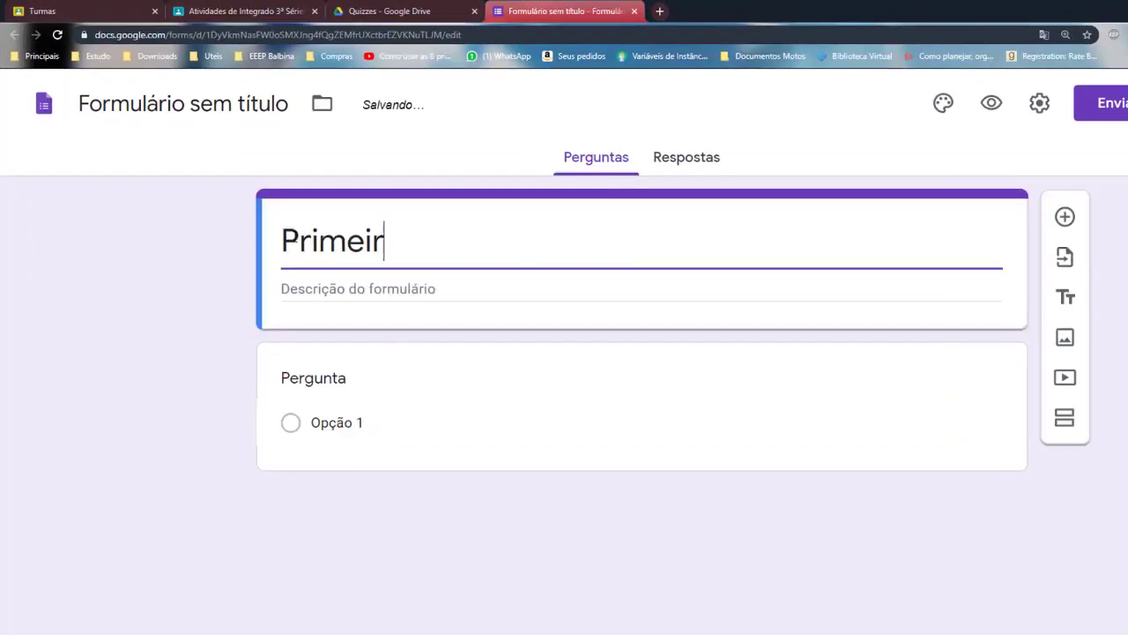
pyautogui.press('BackSpace')
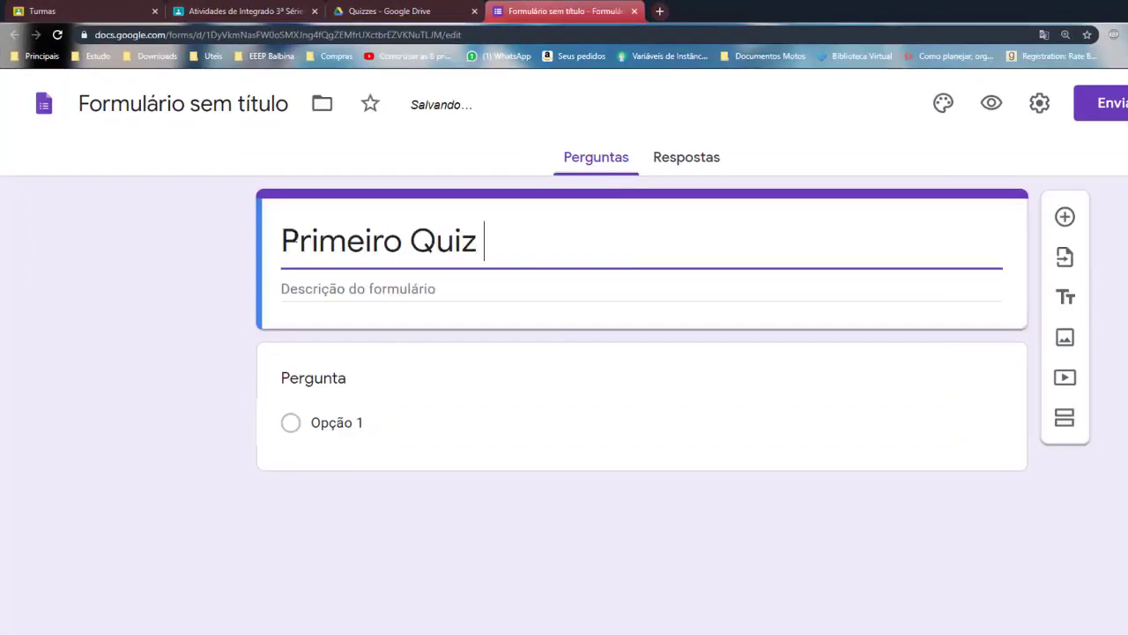
pyautogui.write('(Avaliação Global)')
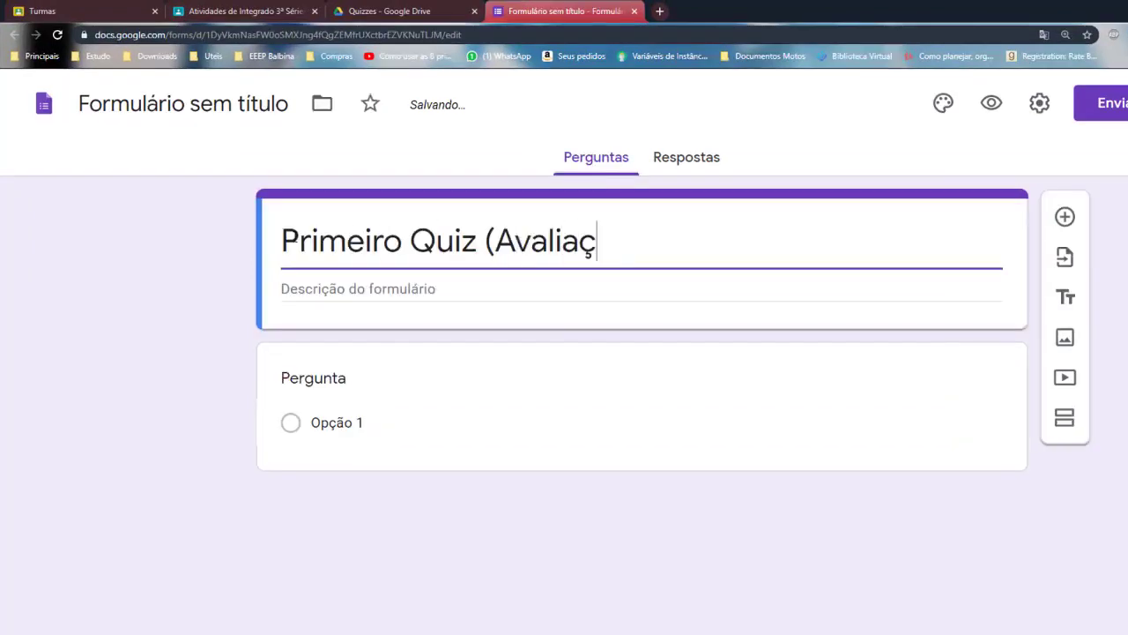
# Add the description 'Avaliação do conteúdo das aulas disponibilizadas na plataforma Classroom'
pyautogui.click(377, 297)
pyautogui.write('Avaliação do conte')
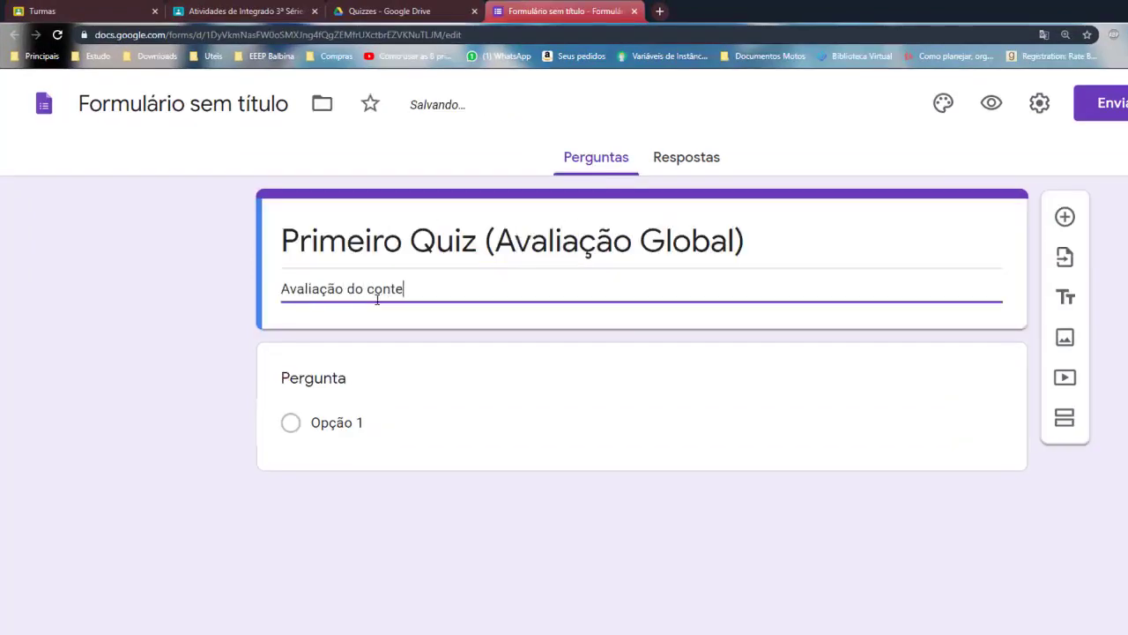
pyautogui.write('údo das aulas disponibilizad')
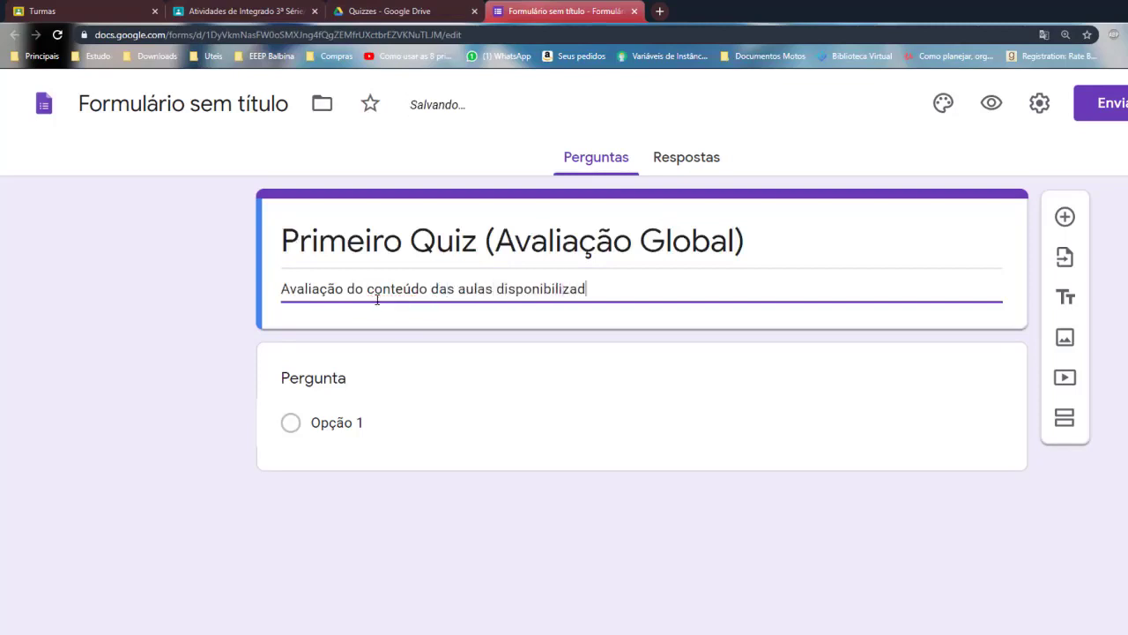
pyautogui.write('as na plataforma Classroom')
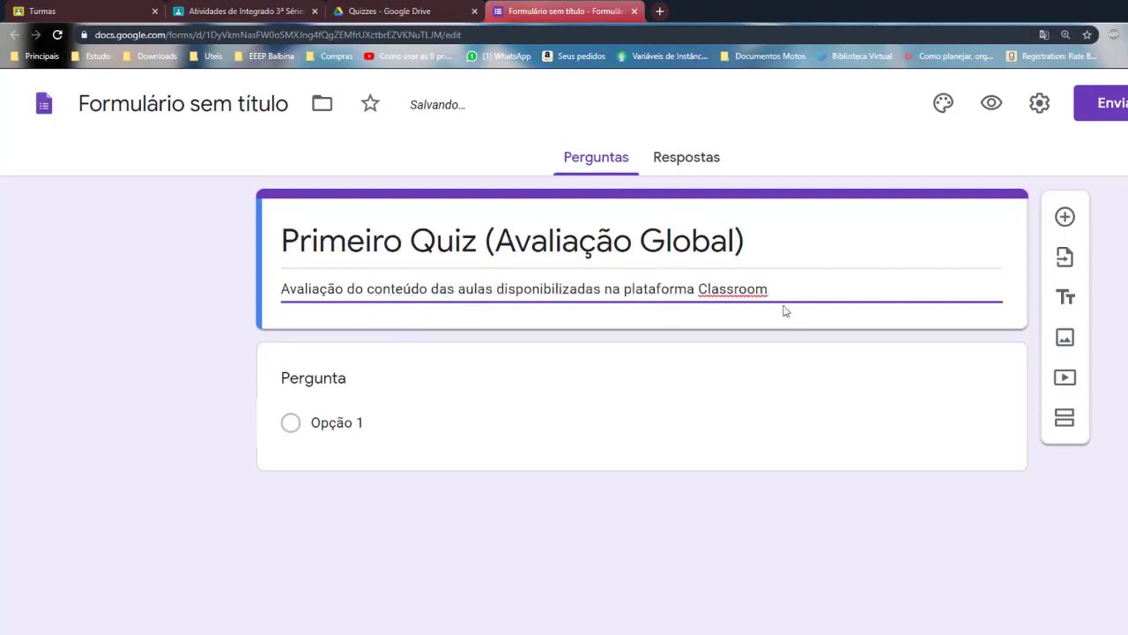
pyautogui.click(499, 396)
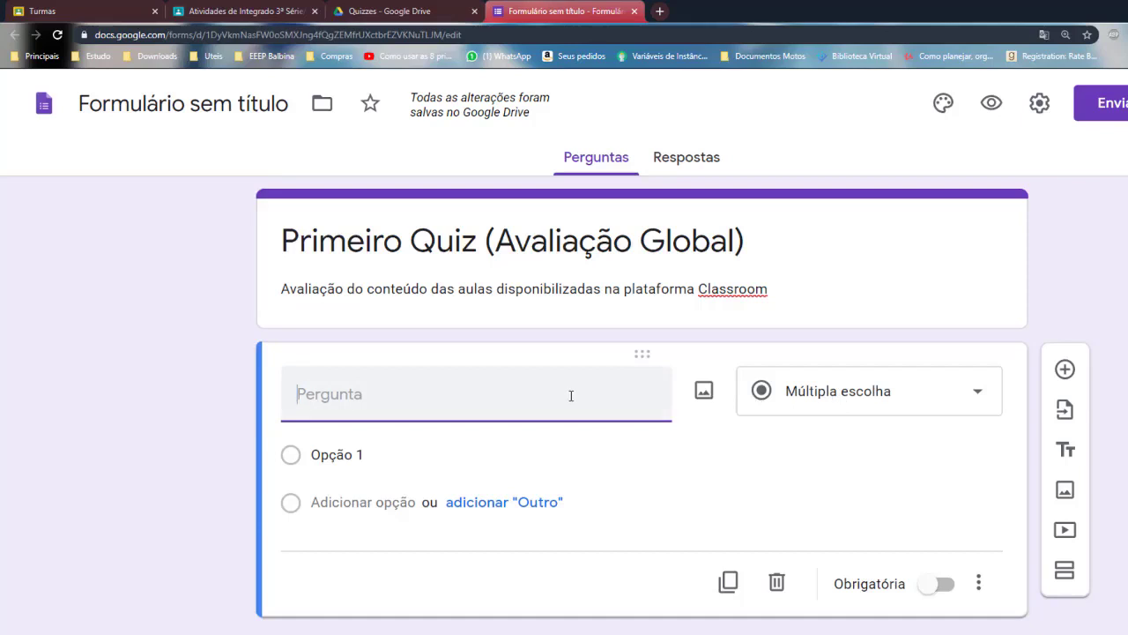
# Label the first question 'Nome:' and make it a required short-answer field
pyautogui.write('Nome:')
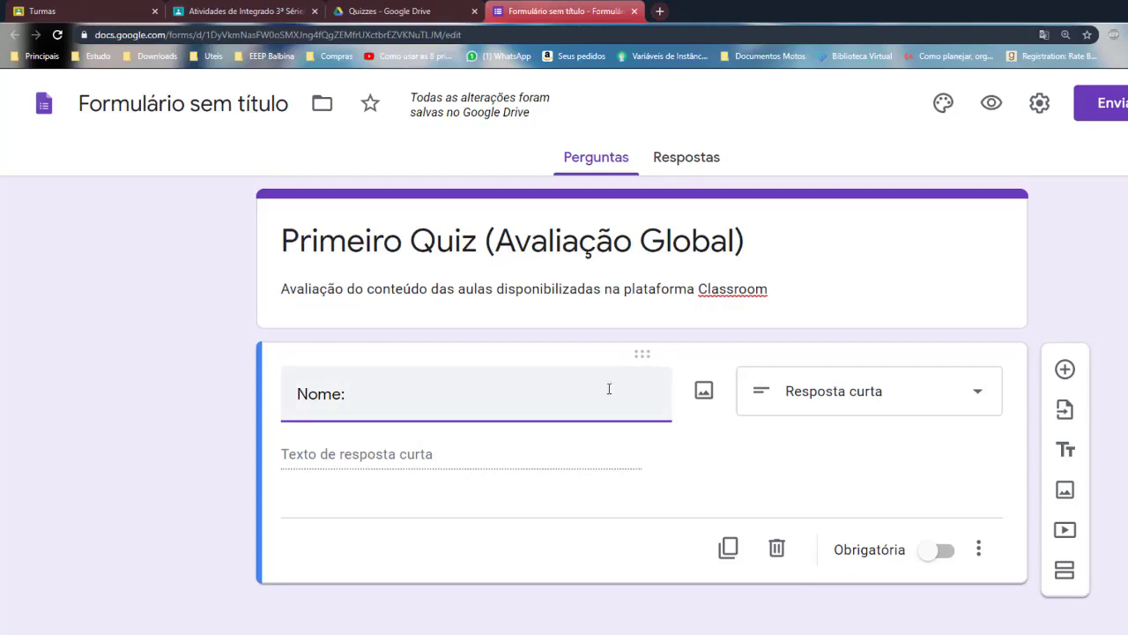
pyautogui.click(952, 559)
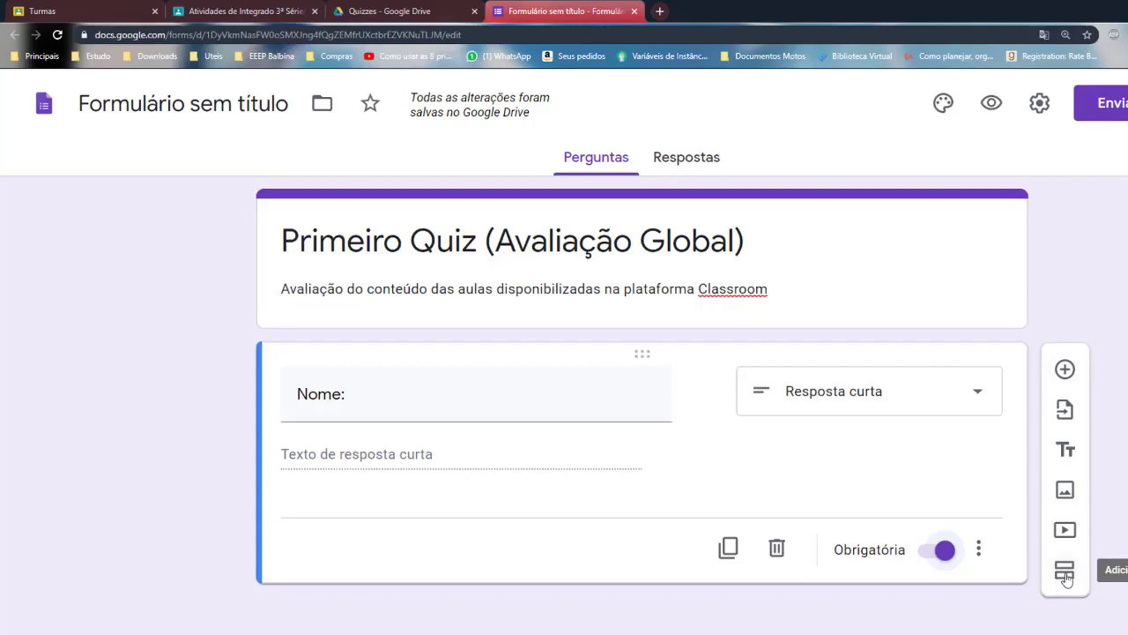
pyautogui.press('Tab')
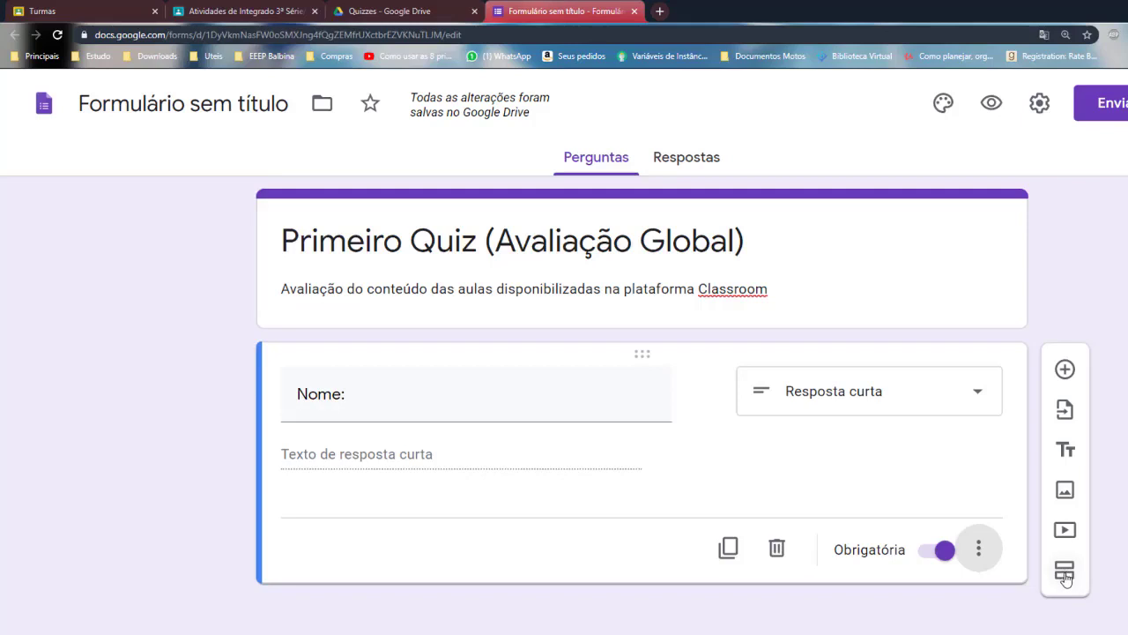
# Add a second section to the form
pyautogui.click(1065, 571)
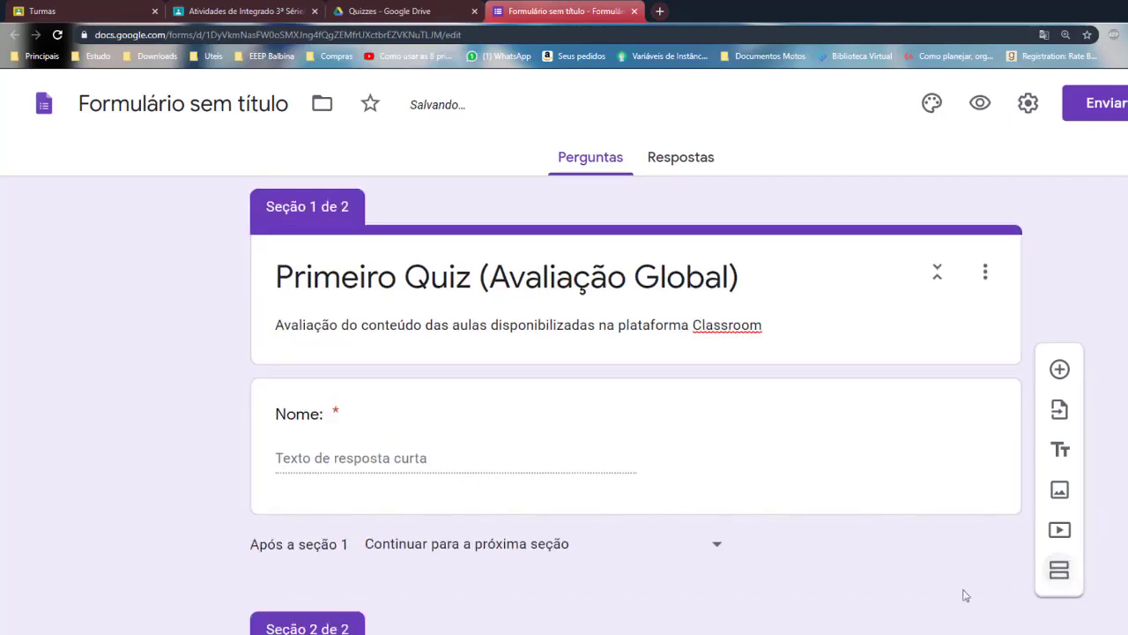
pyautogui.scroll(-2, 597, 552)
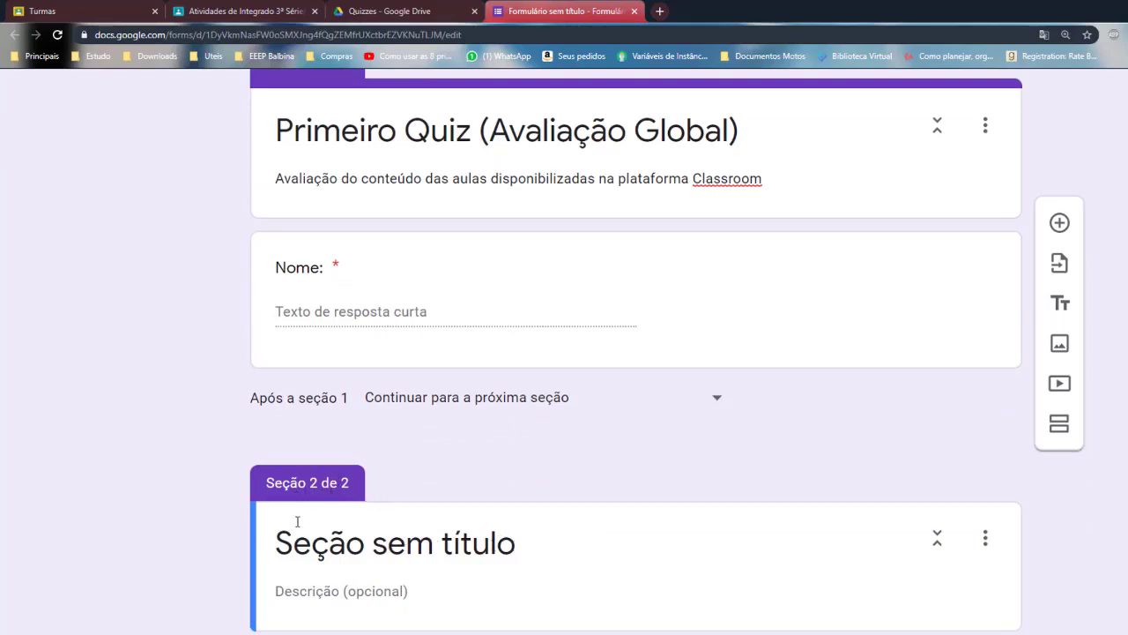
pyautogui.scroll(2, 536, 345)
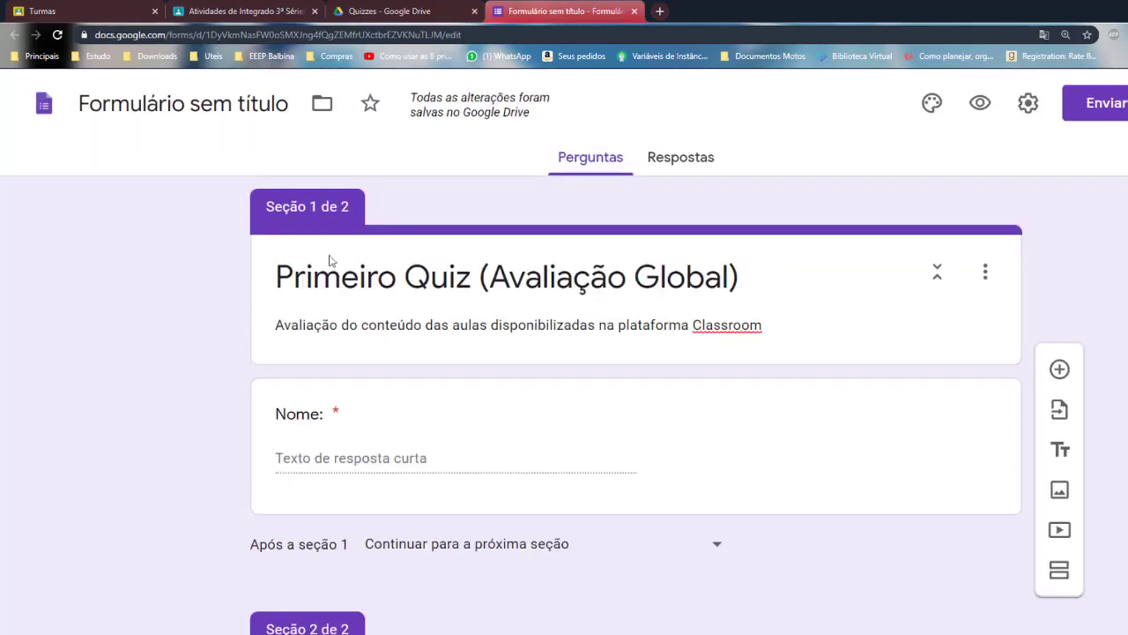
pyautogui.scroll(-1, 594, 579)
pyautogui.scroll(-1, 594, 579)
# Title the new section 'Valor vs Referência em Java' and add a multiple-choice question to it
pyautogui.click(519, 534)
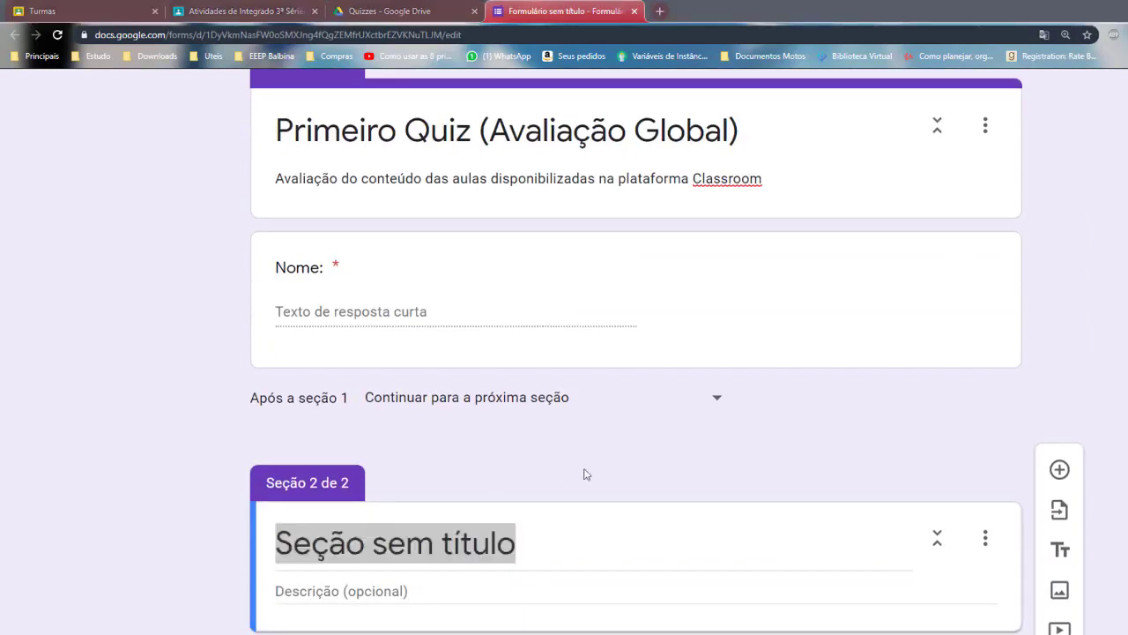
pyautogui.moveTo(529, 547); pyautogui.dragTo(273, 553)
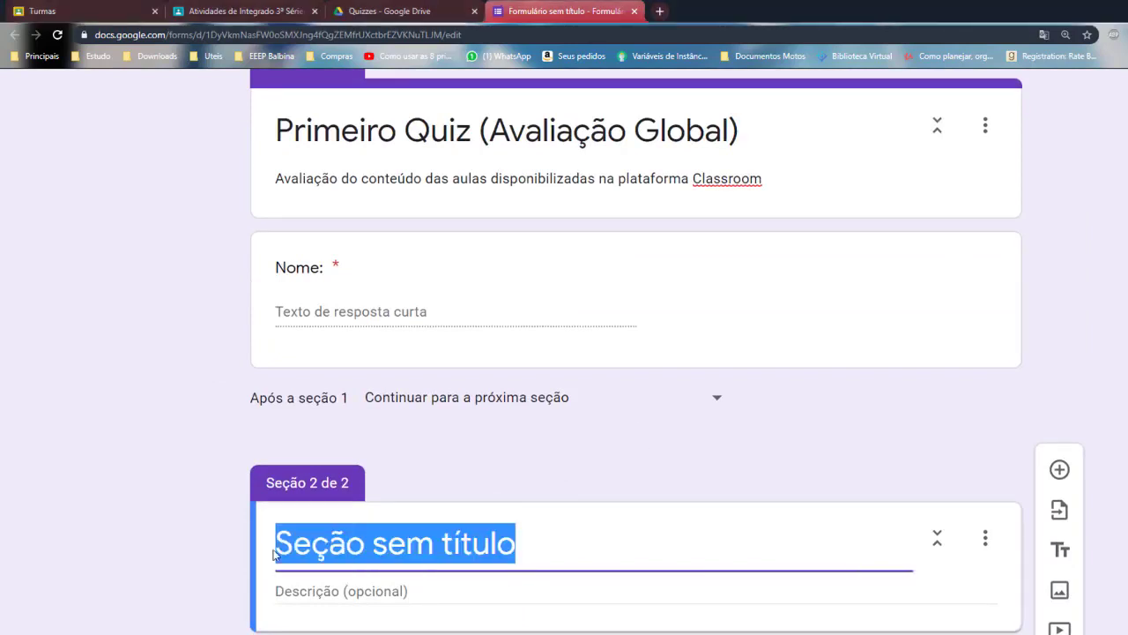
pyautogui.write('Valor V')
pyautogui.press('BackSpace')
pyautogui.write('vs ')
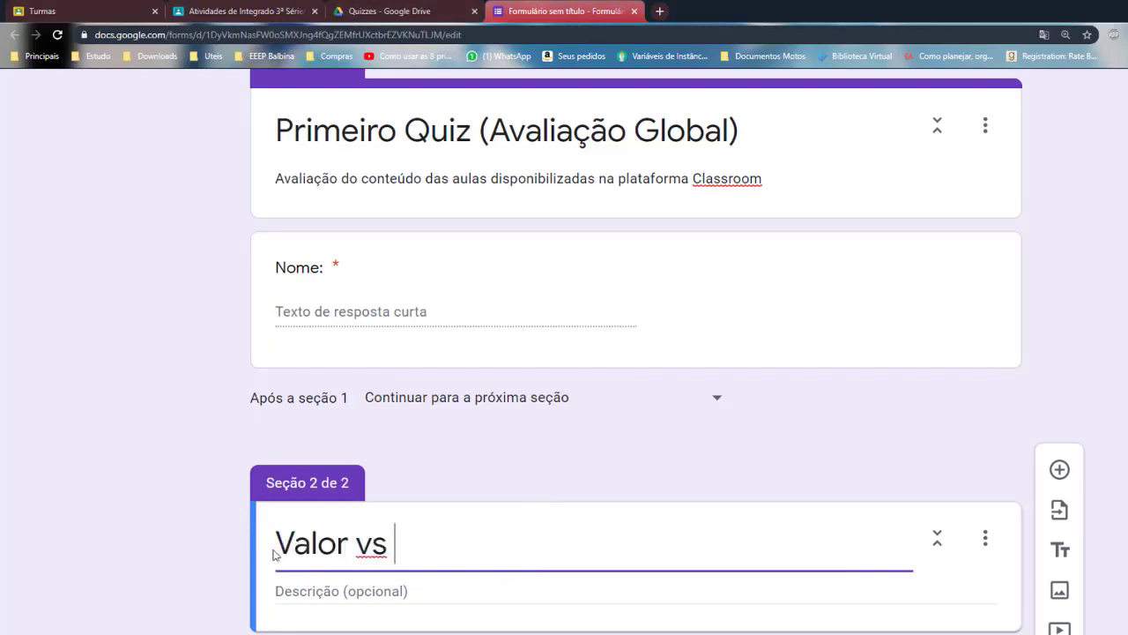
pyautogui.write('Referência em Java')
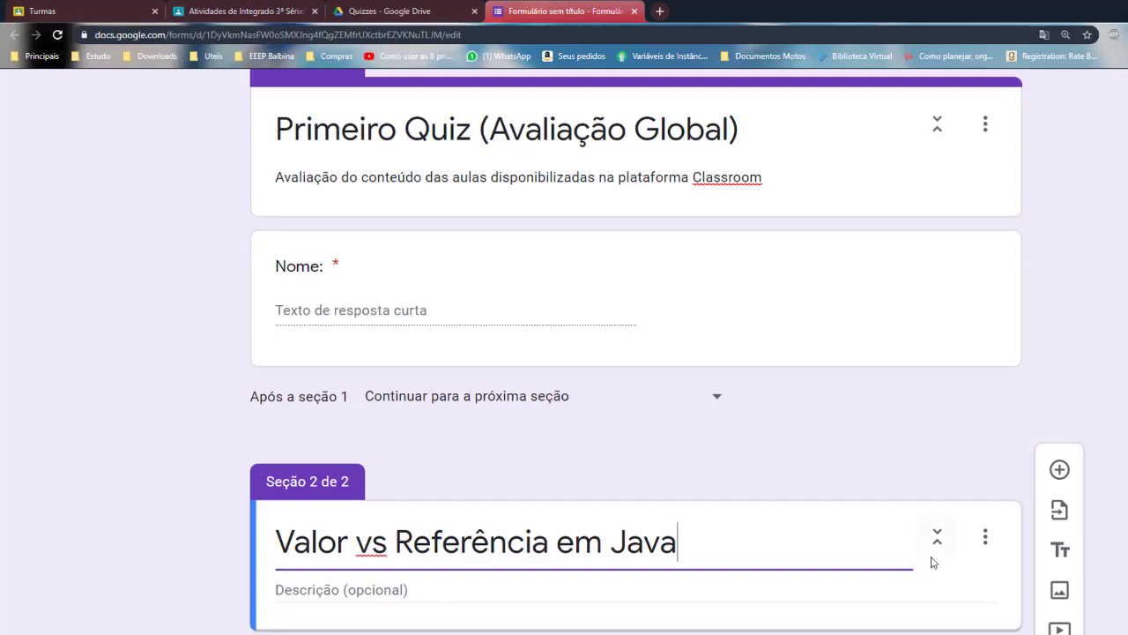
pyautogui.click(1061, 472)
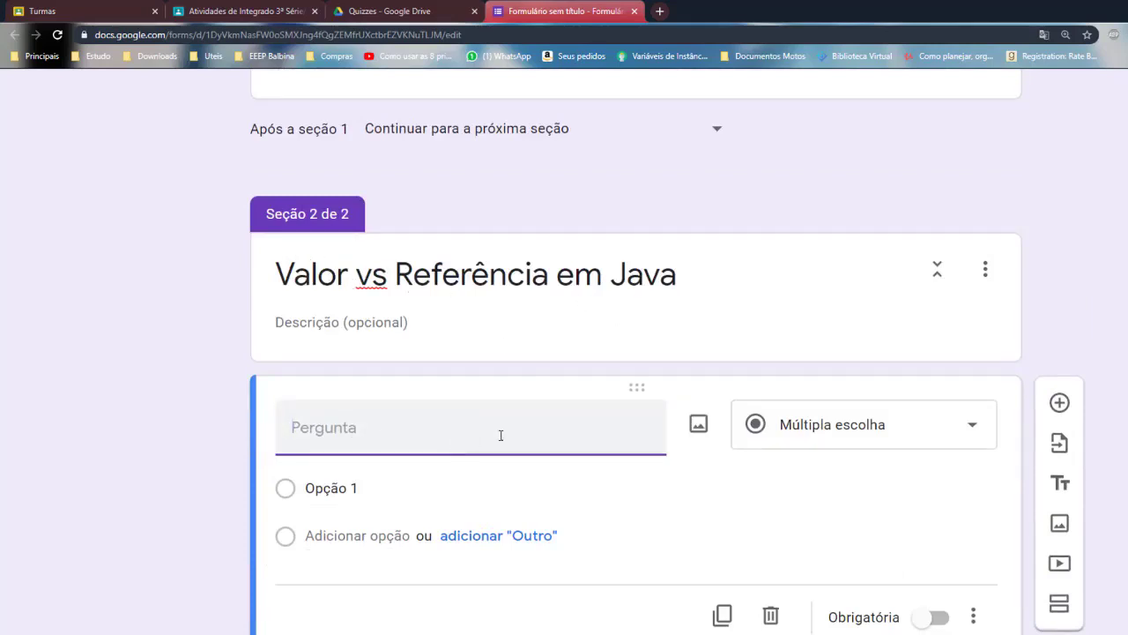
# Enter the question 'Analise a Figura1 e marque a alternativa que corresponde a descrição do que a imagem representa'
pyautogui.click(342, 432)
pyautogui.write('Analise a i')
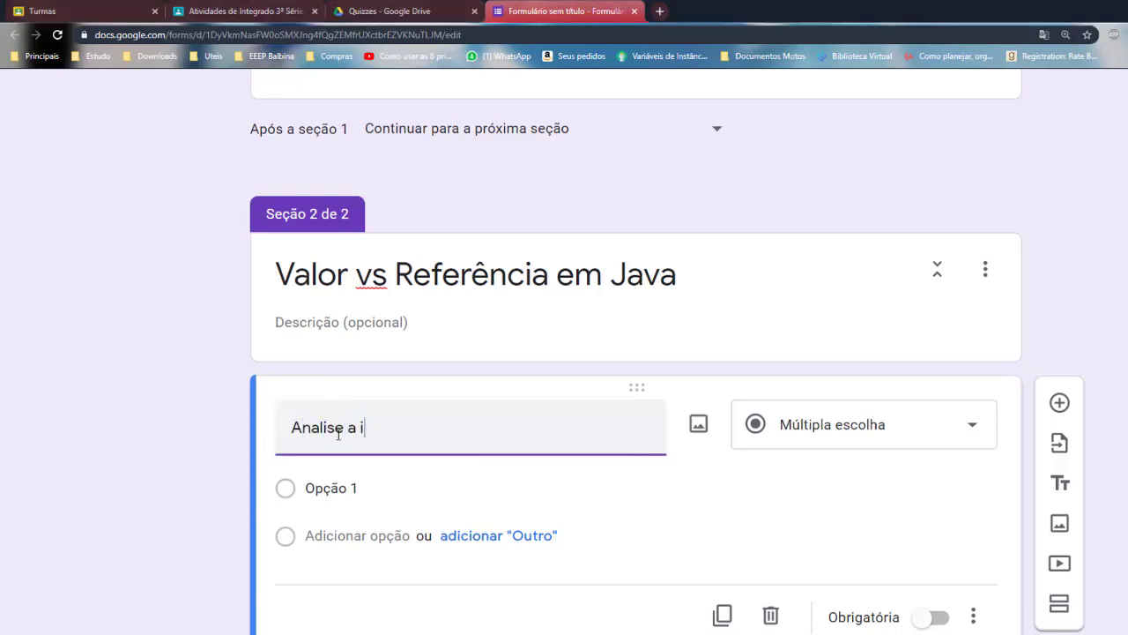
pyautogui.write('magem logo a')
pyautogui.press('BackSpace')
pyautogui.press('BackSpace')
pyautogui.press('BackSpace')
pyautogui.press('BackSpace')
pyautogui.press('BackSpace')
pyautogui.press('BackSpace')
pyautogui.press('BackSpace')
pyautogui.press('BackSpace')
pyautogui.press('BackSpace')
pyautogui.press('BackSpace')
pyautogui.press('BackSpace')
pyautogui.press('BackSpace')
pyautogui.press('BackSpace')
pyautogui.press('BackSpace')
pyautogui.write('Figura1 e')
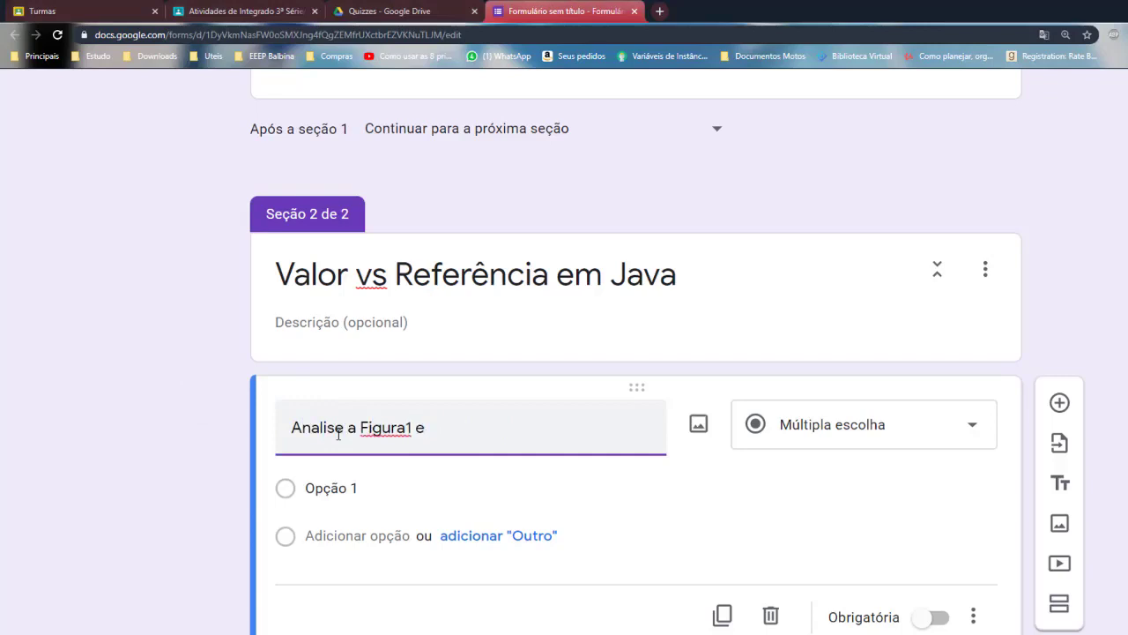
pyautogui.write(' marque a alternativa que')
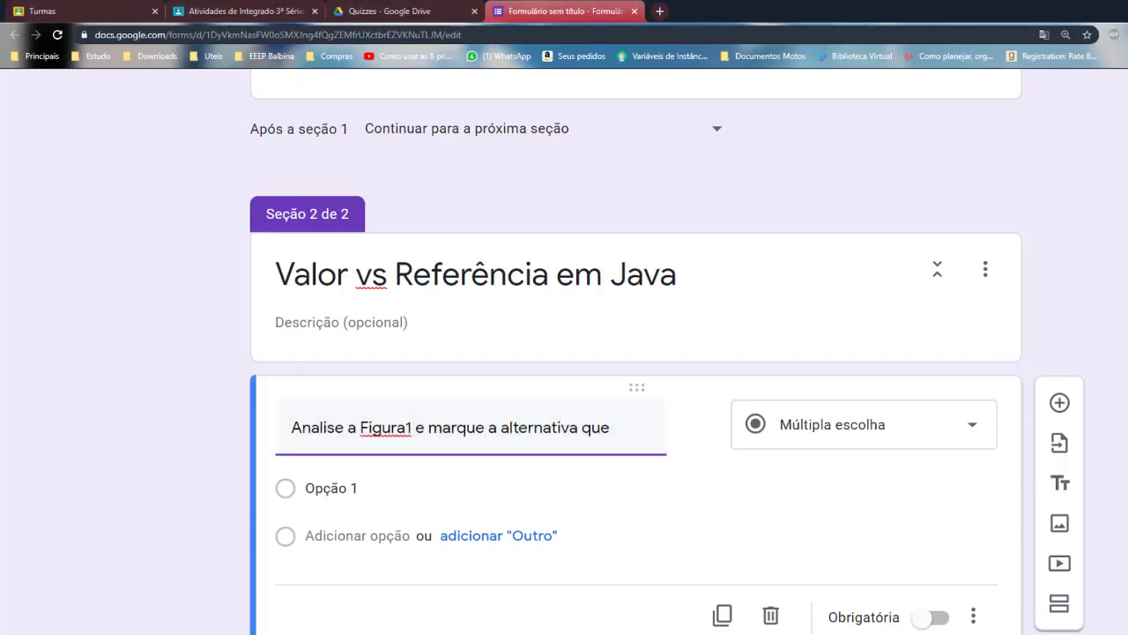
pyautogui.write(' corresponde a descri')
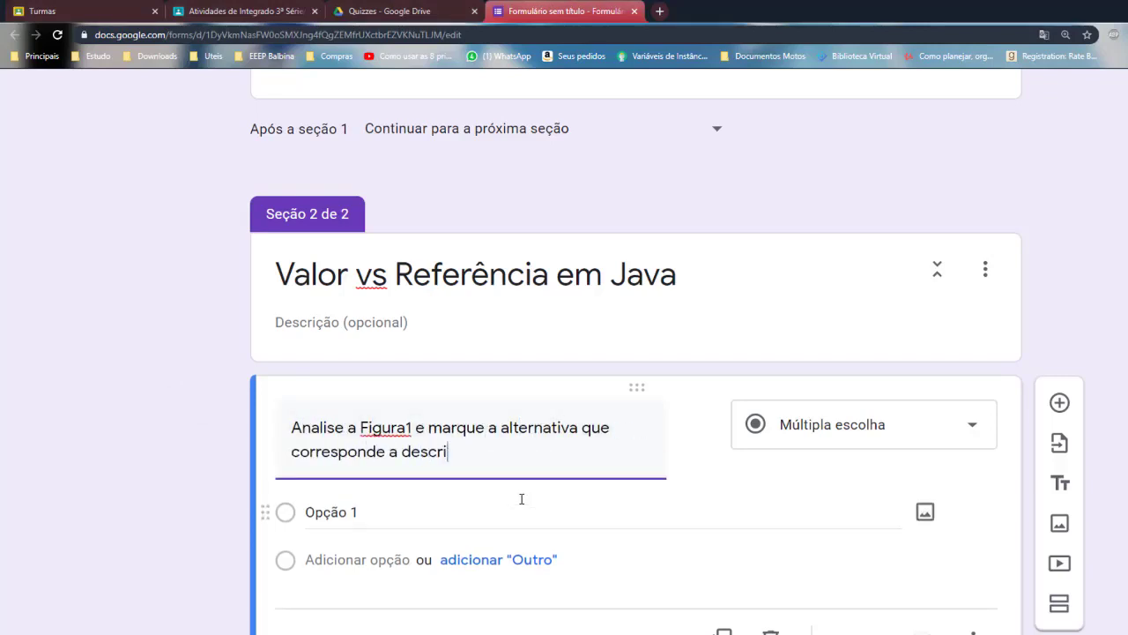
pyautogui.write('ção do que a imagem representa;')
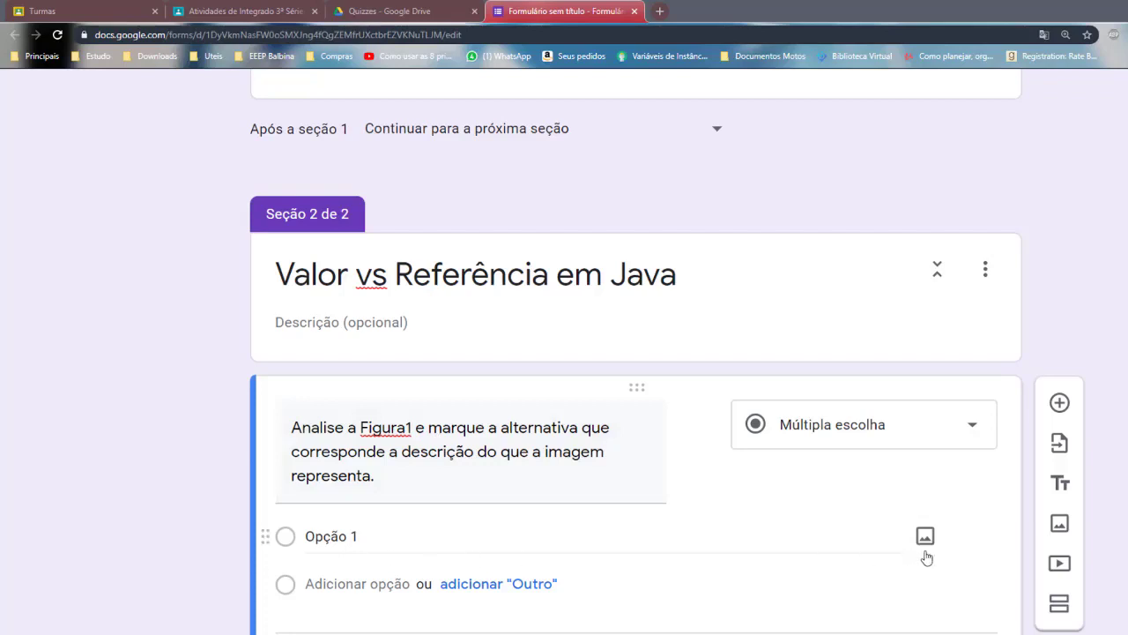
pyautogui.scroll(-1, 725, 364)
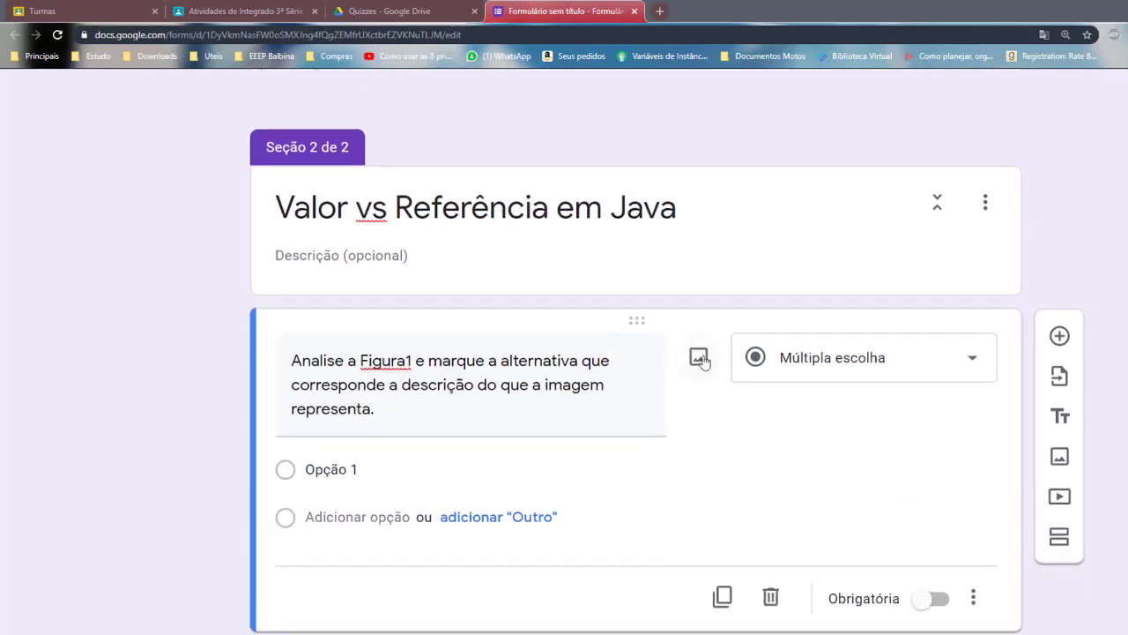
# Upload atribuicao.png from EAD › 3º de Informática › Aula05 › Imagens do Quiz as the question image
pyautogui.click(699, 359)
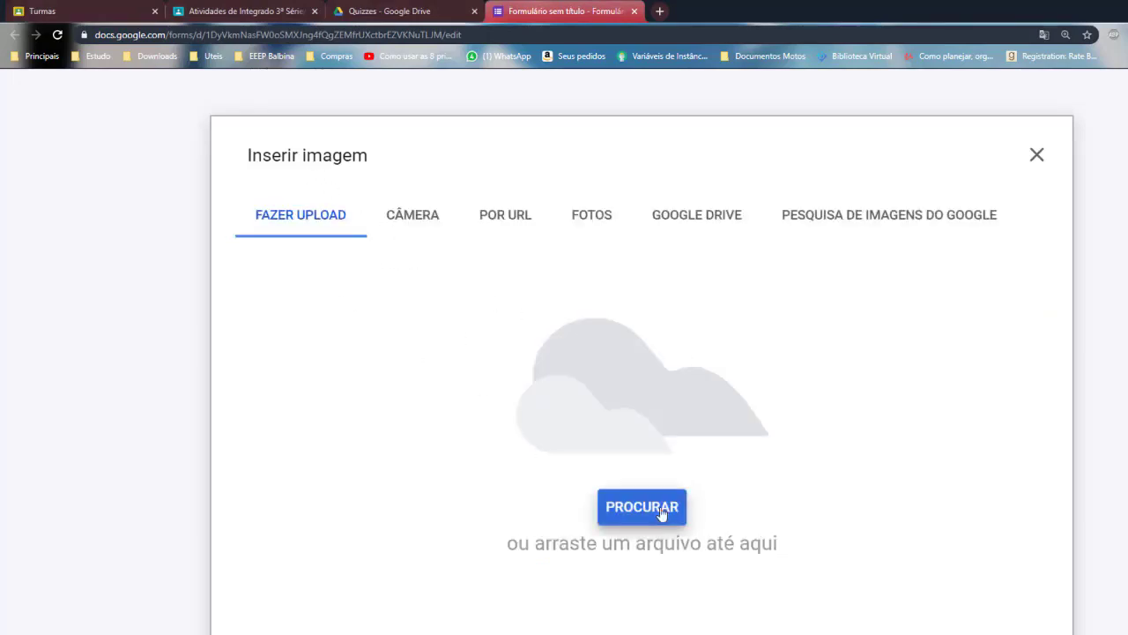
pyautogui.click(662, 514)
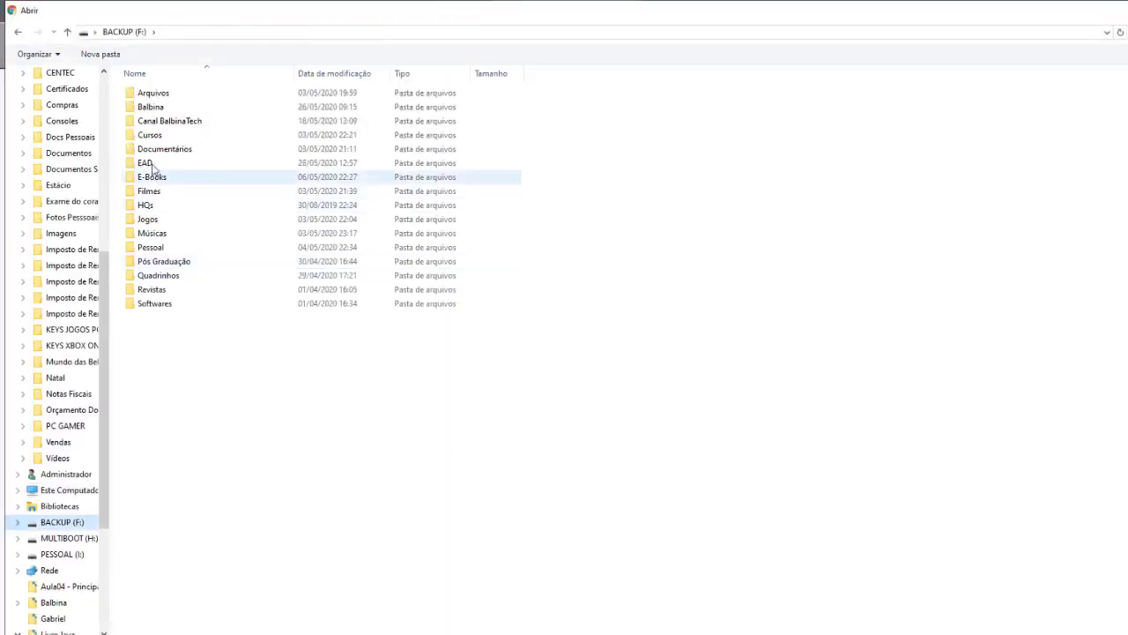
pyautogui.doubleClick(146, 165)
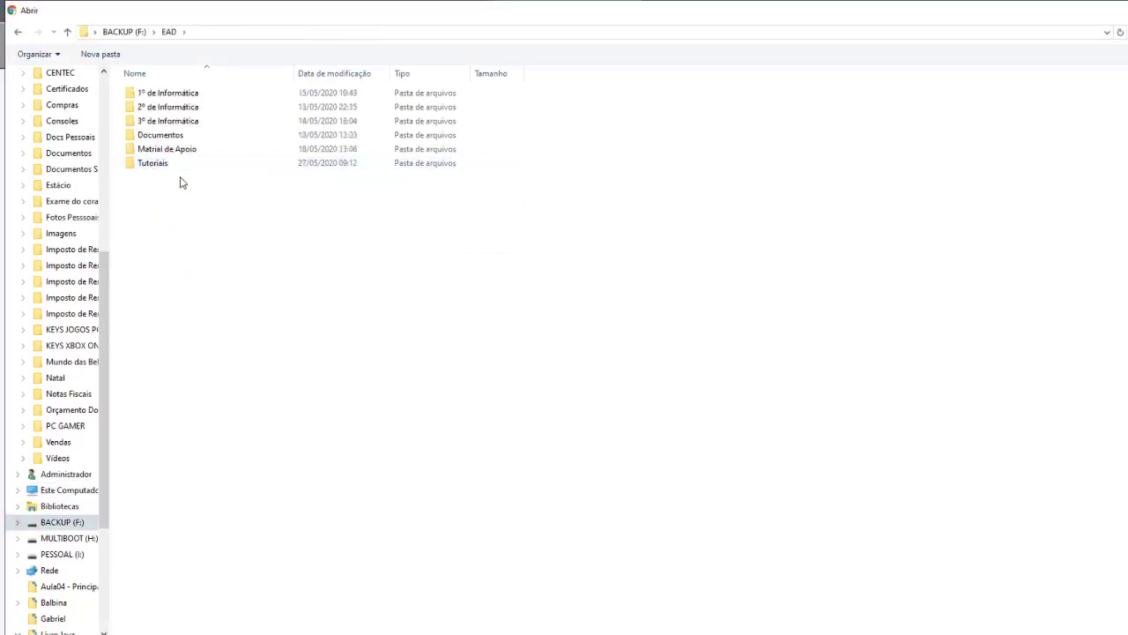
pyautogui.doubleClick(193, 125)
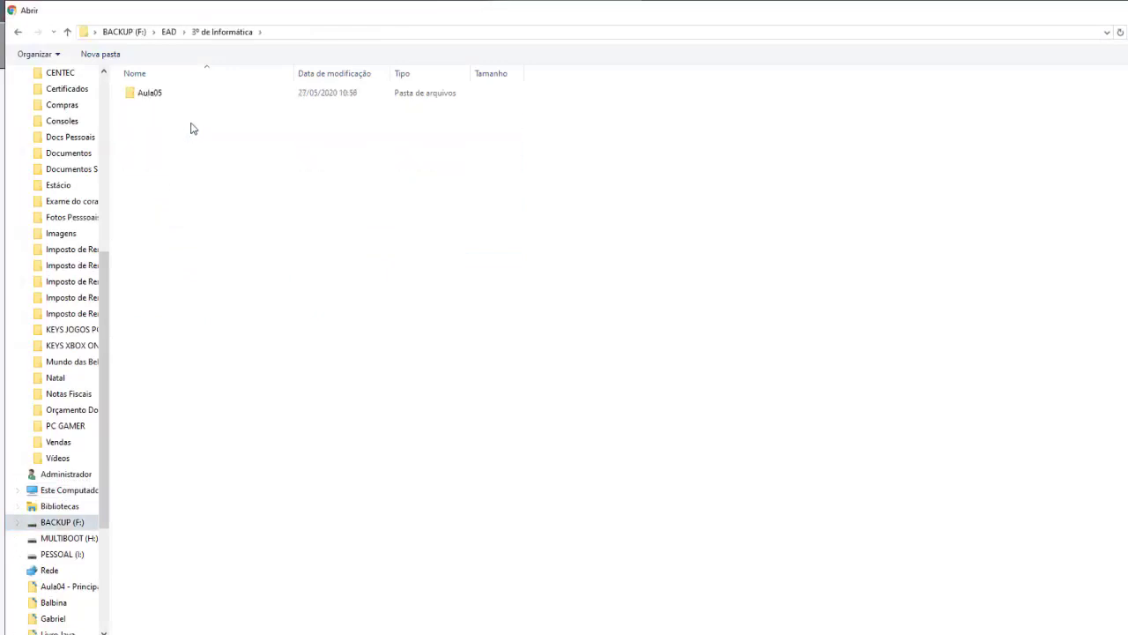
pyautogui.click(158, 99)
pyautogui.doubleClick(181, 99)
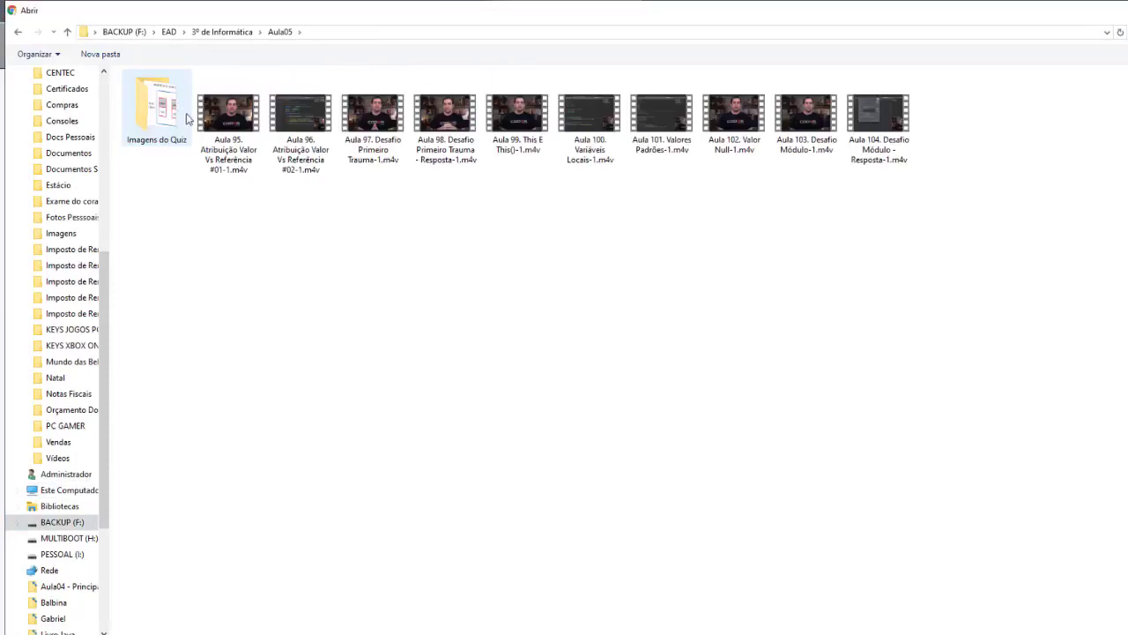
pyautogui.doubleClick(150, 115)
pyautogui.doubleClick(157, 98)
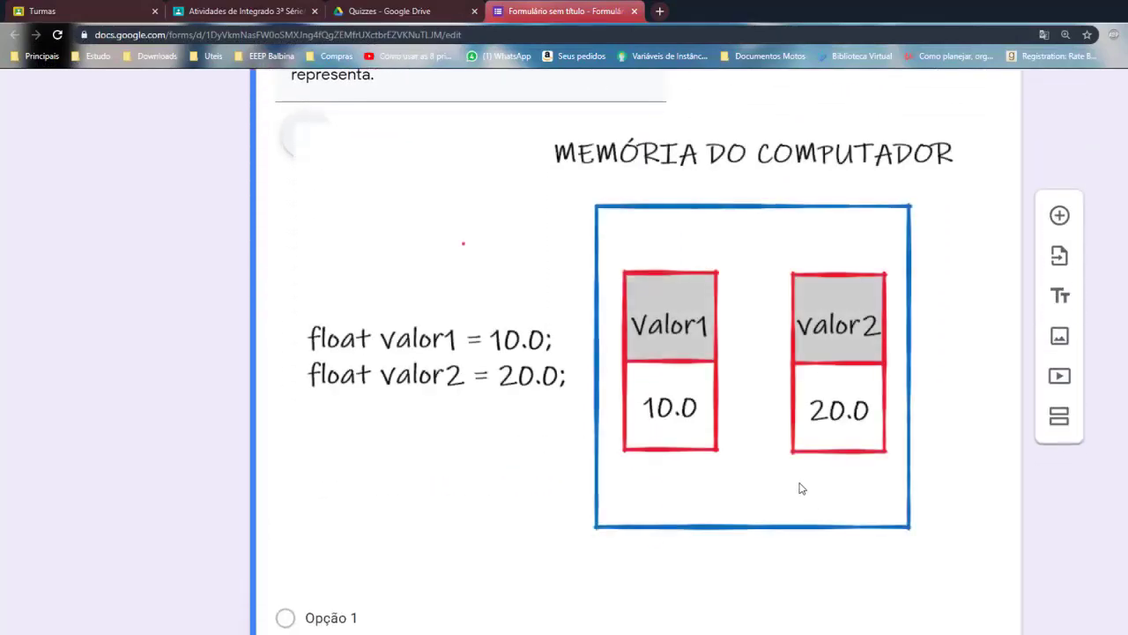
# Shrink the memory diagram proportionally by dragging its corner handle
pyautogui.click(796, 436)
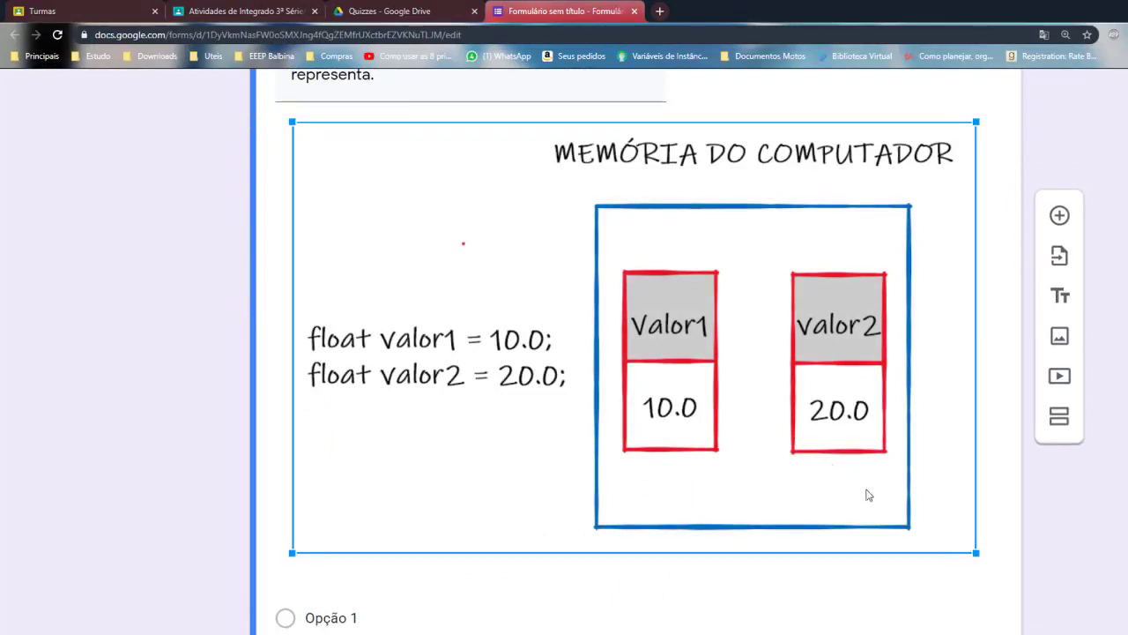
pyautogui.moveTo(969, 550); pyautogui.dragTo(762, 361)
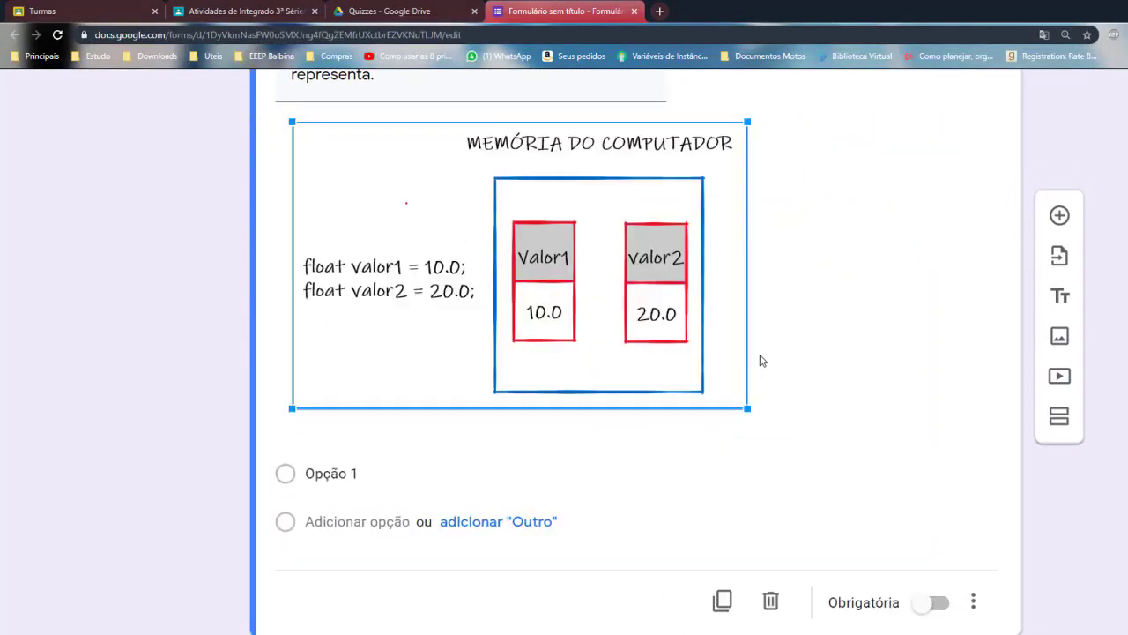
pyautogui.scroll(2, 768, 418)
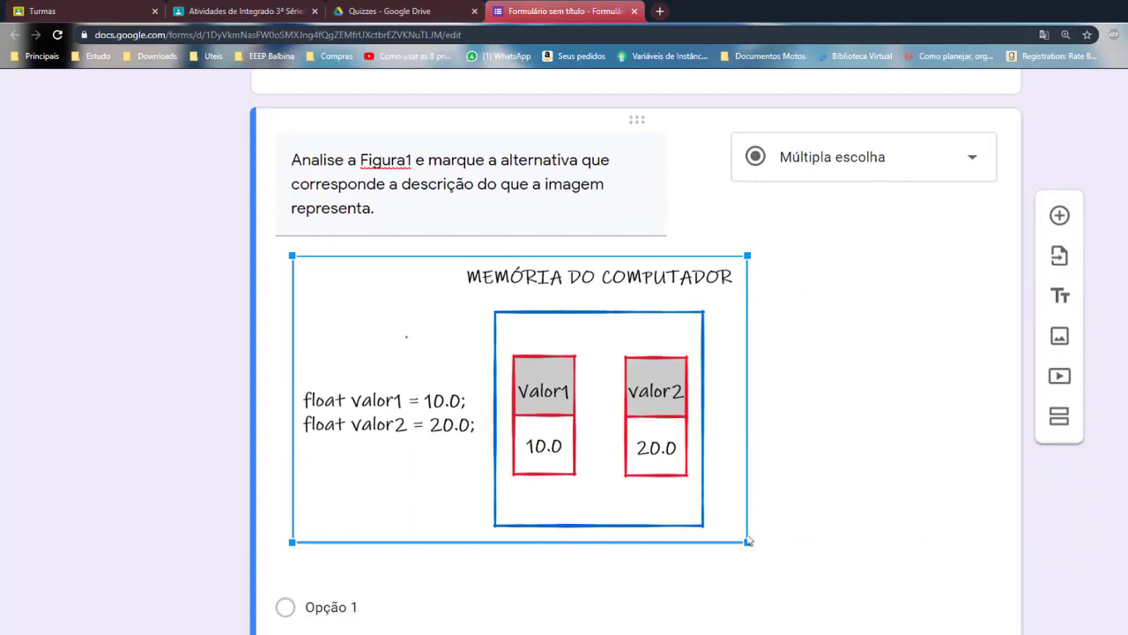
pyautogui.moveTo(741, 536); pyautogui.dragTo(735, 531)
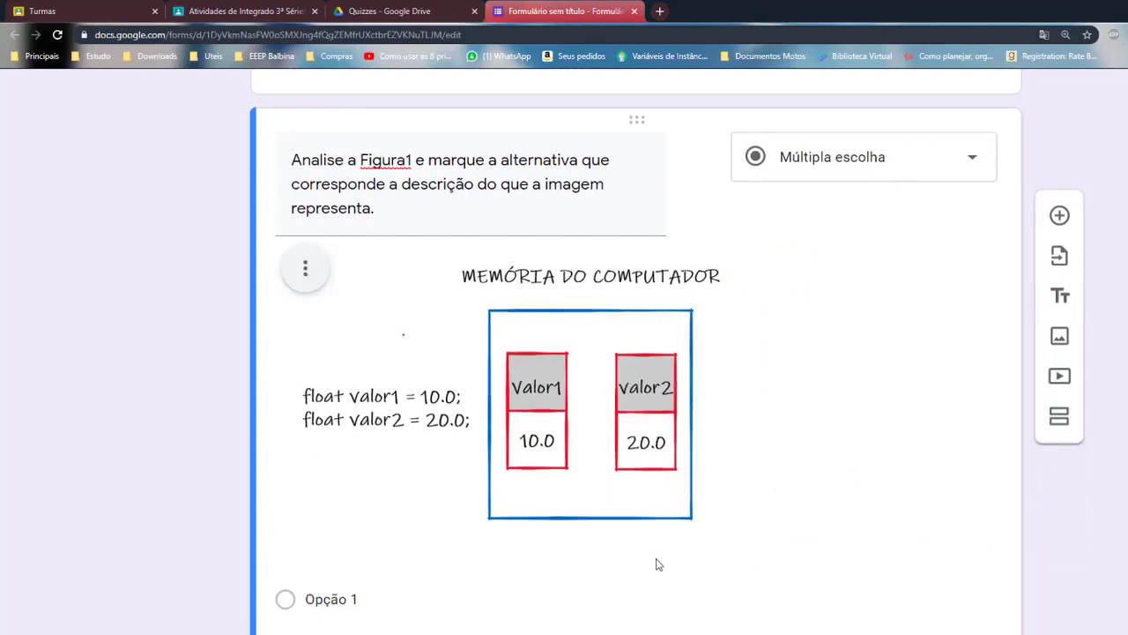
pyautogui.click(792, 417)
# Centre the diagram in the question and caption it 'Figura 01'
pyautogui.click(304, 270)
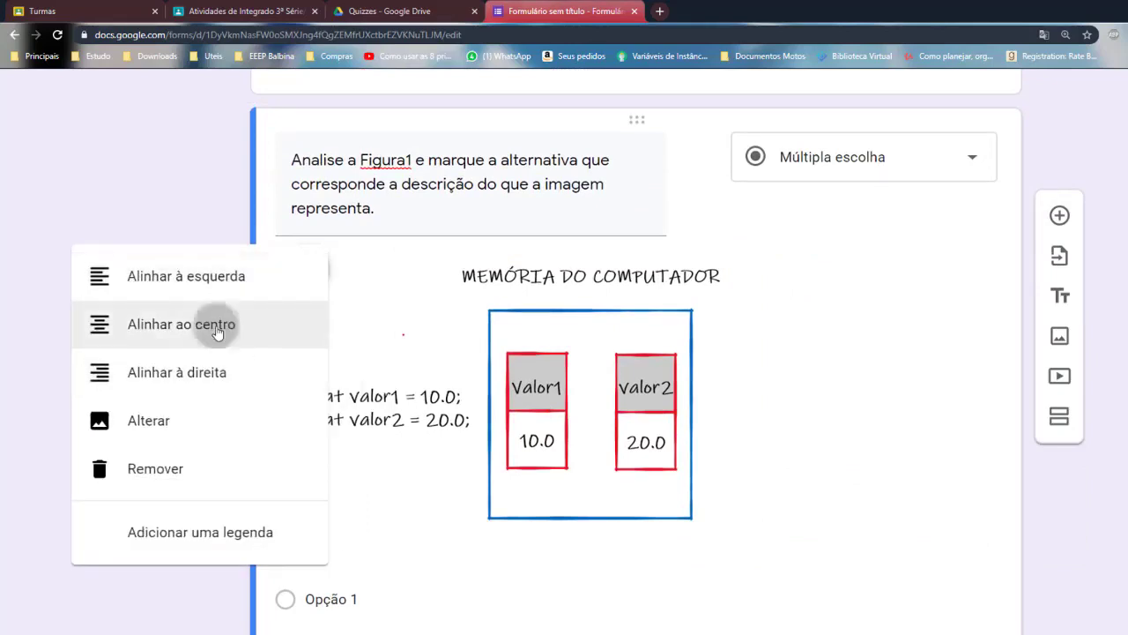
pyautogui.click(218, 328)
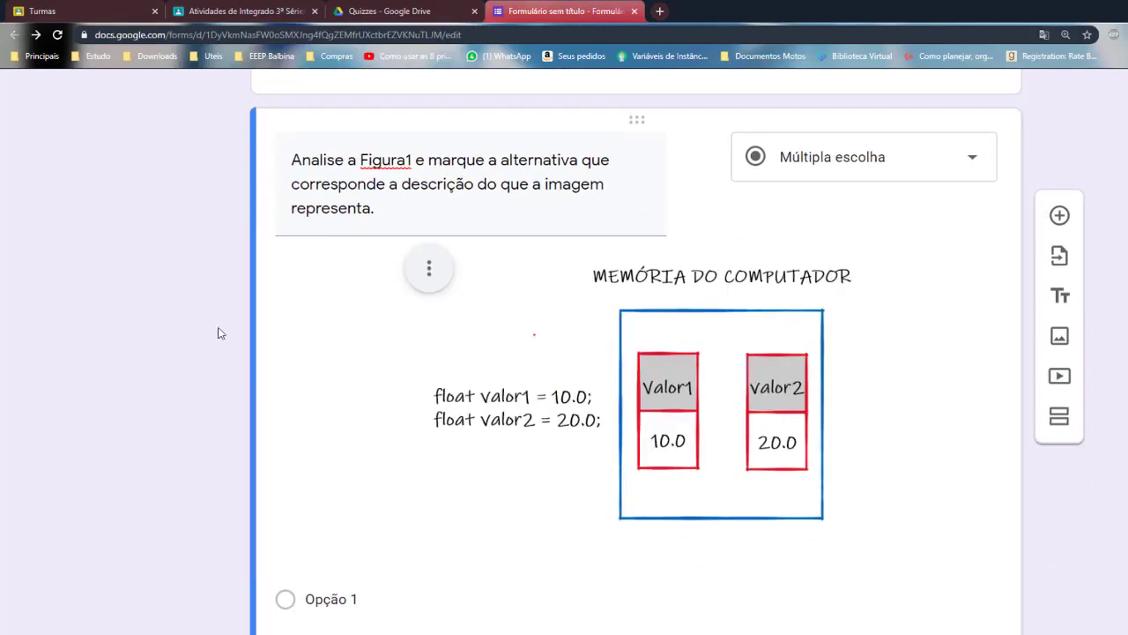
pyautogui.click(430, 273)
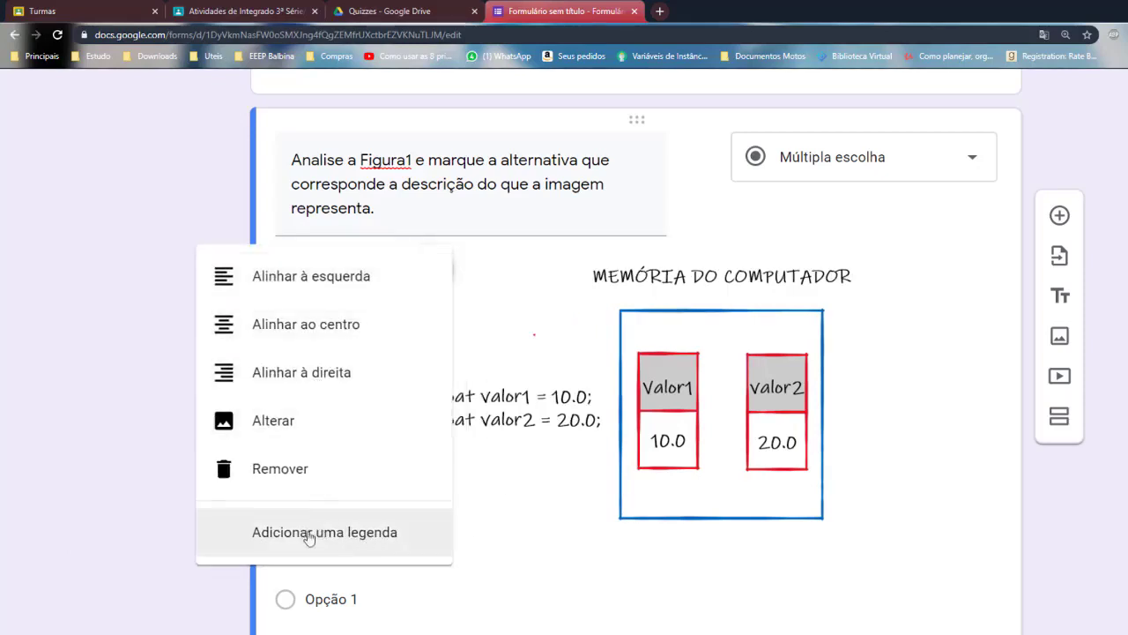
pyautogui.click(350, 533)
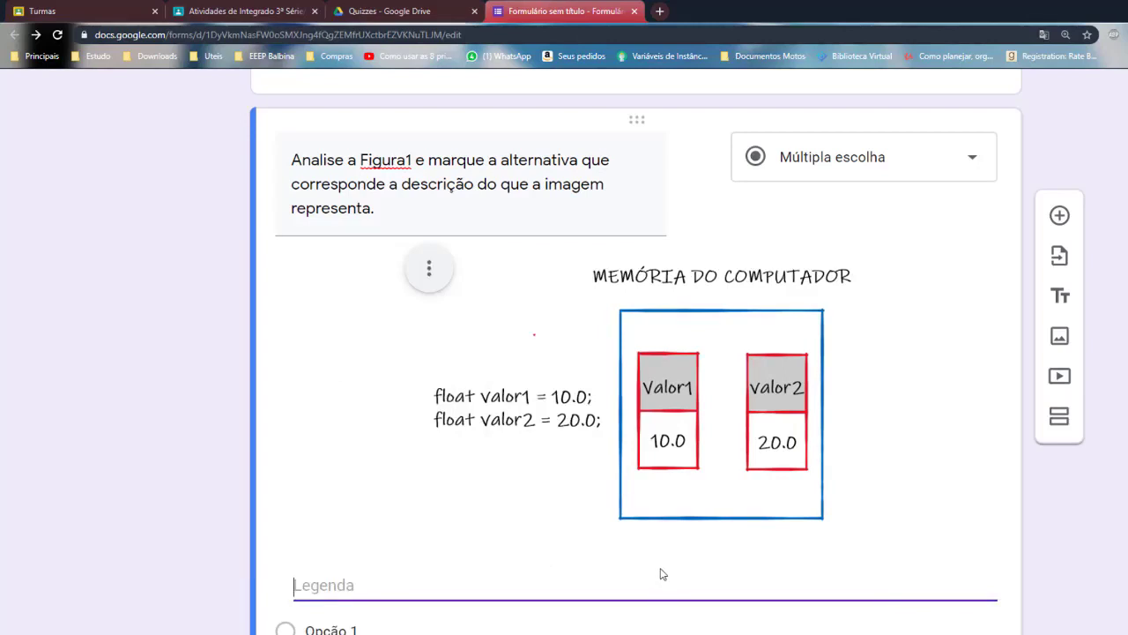
pyautogui.write('Figura 01')
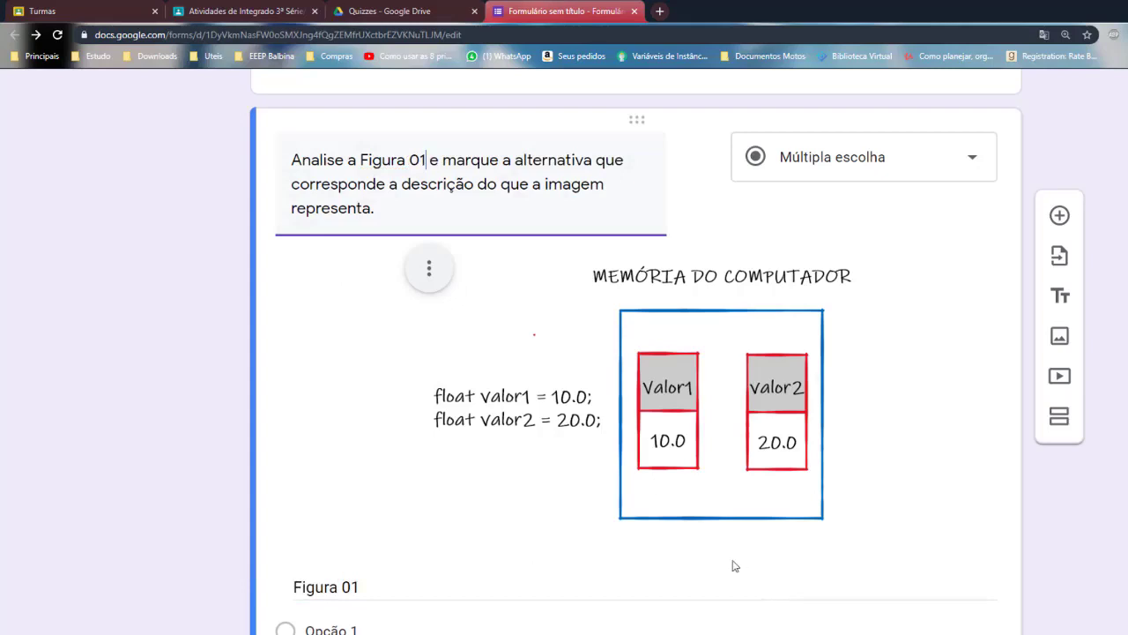
pyautogui.scroll(-2, 594, 571)
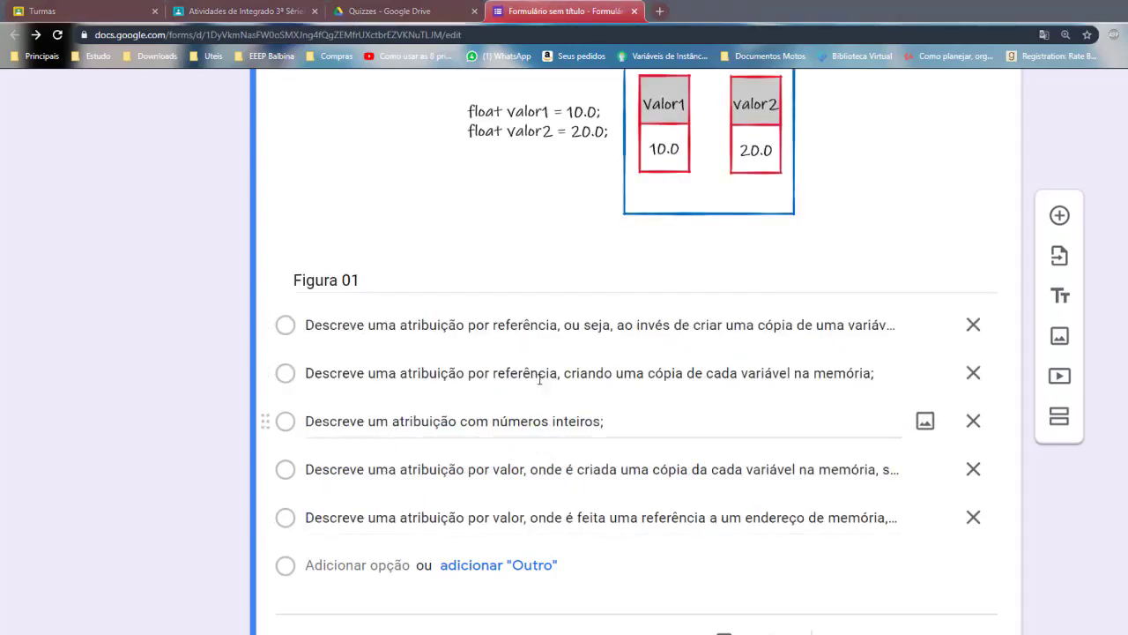
pyautogui.scroll(1, 600, 451)
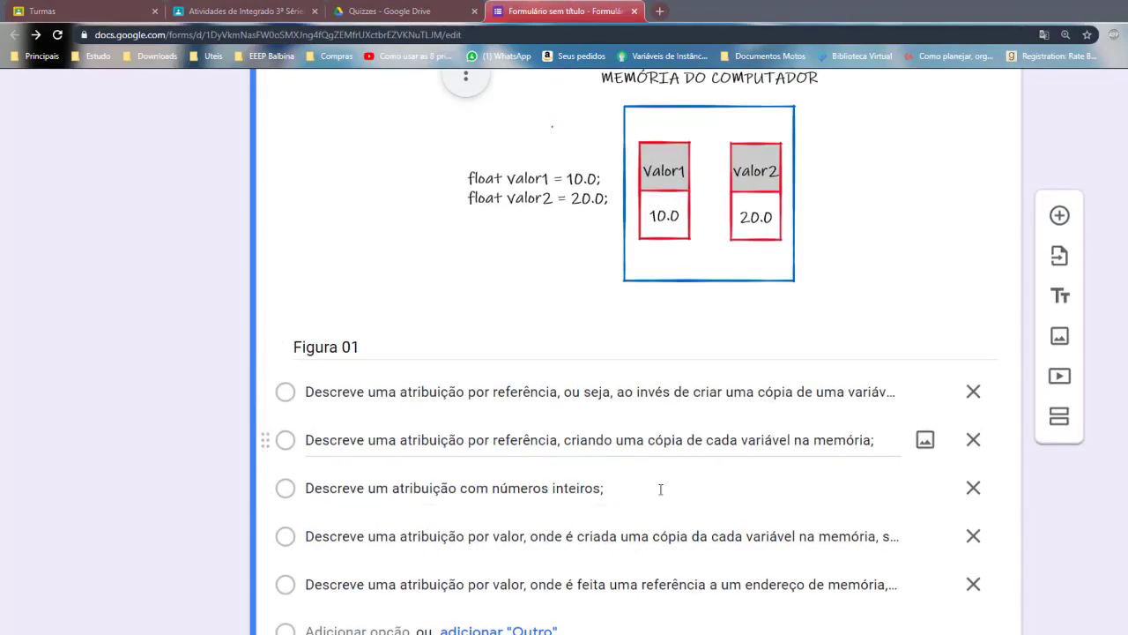
pyautogui.scroll(-2, 682, 505)
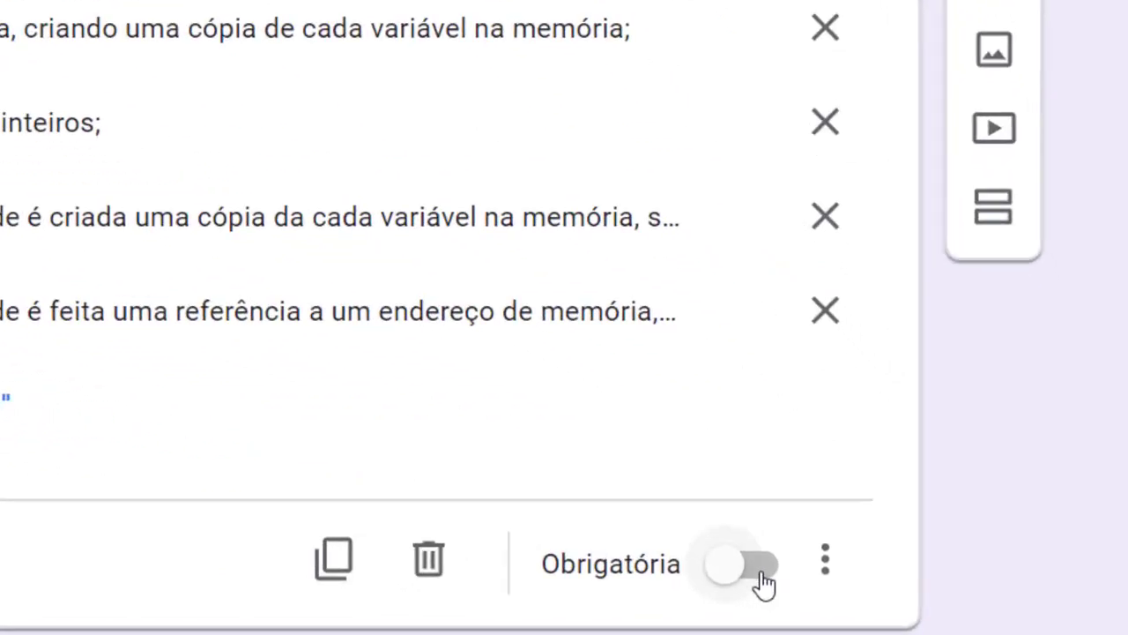
pyautogui.click(934, 599)
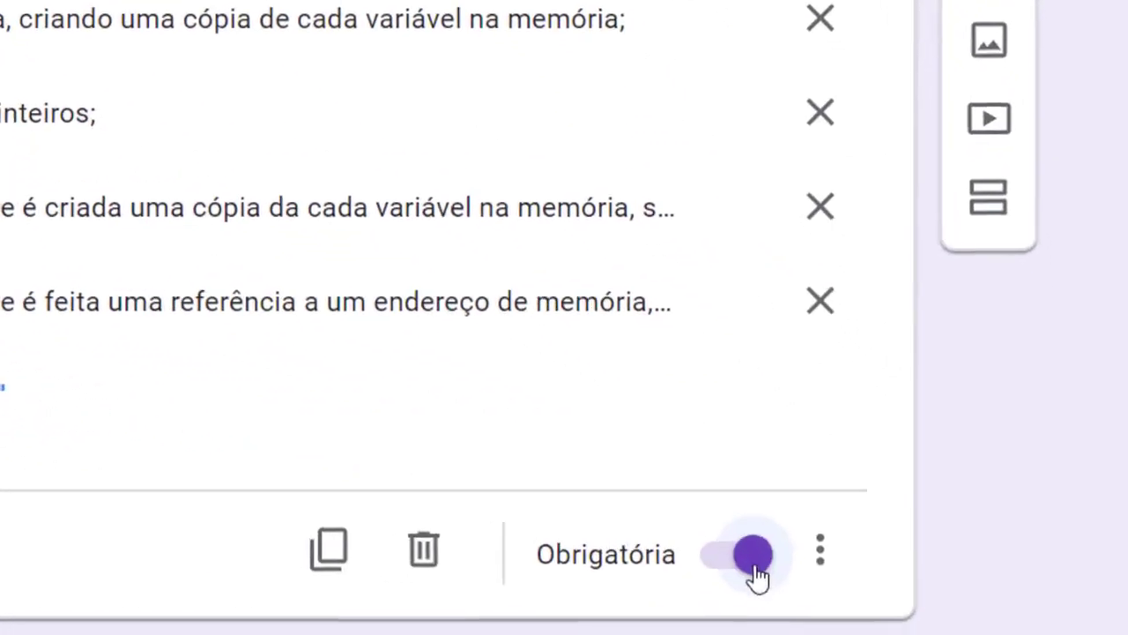
pyautogui.click(739, 403)
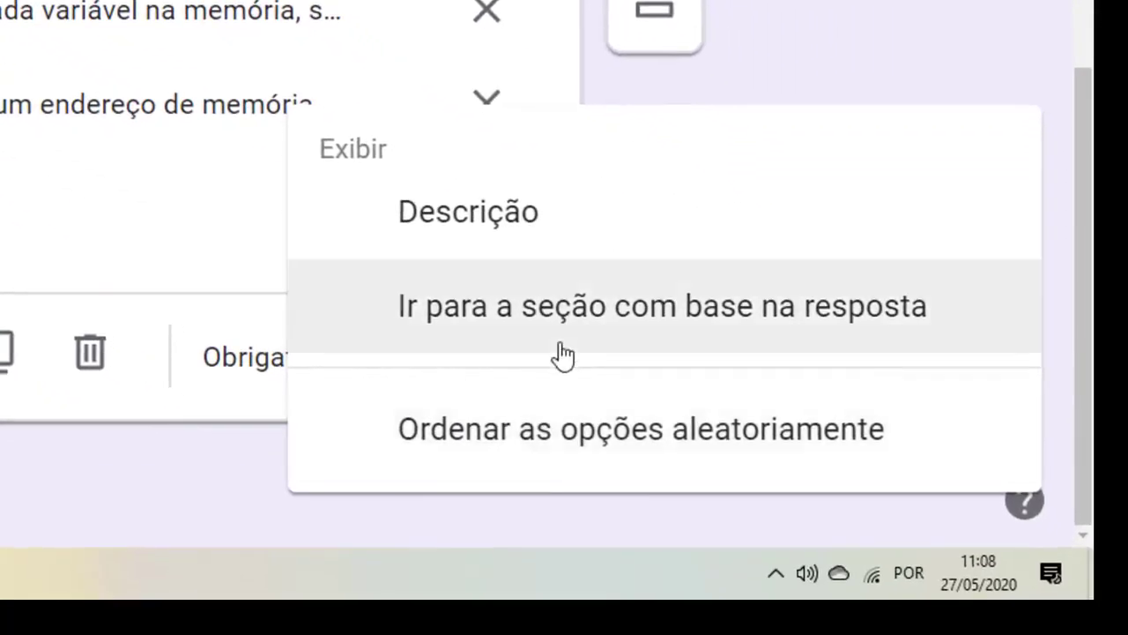
pyautogui.click(71, 323)
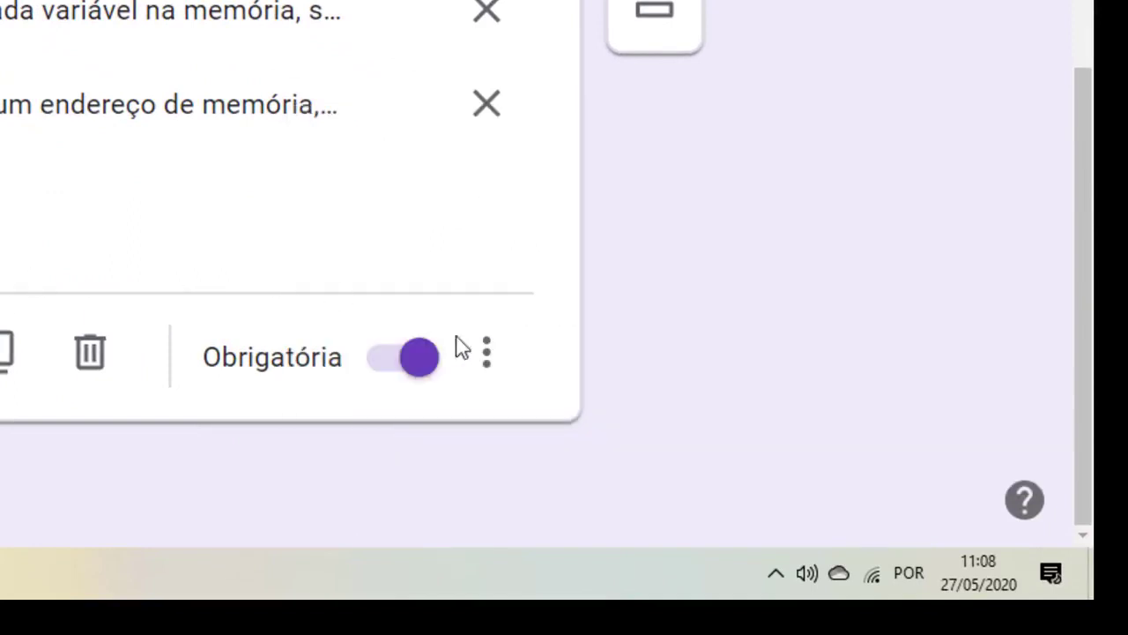
pyautogui.scroll(1, 173, 203)
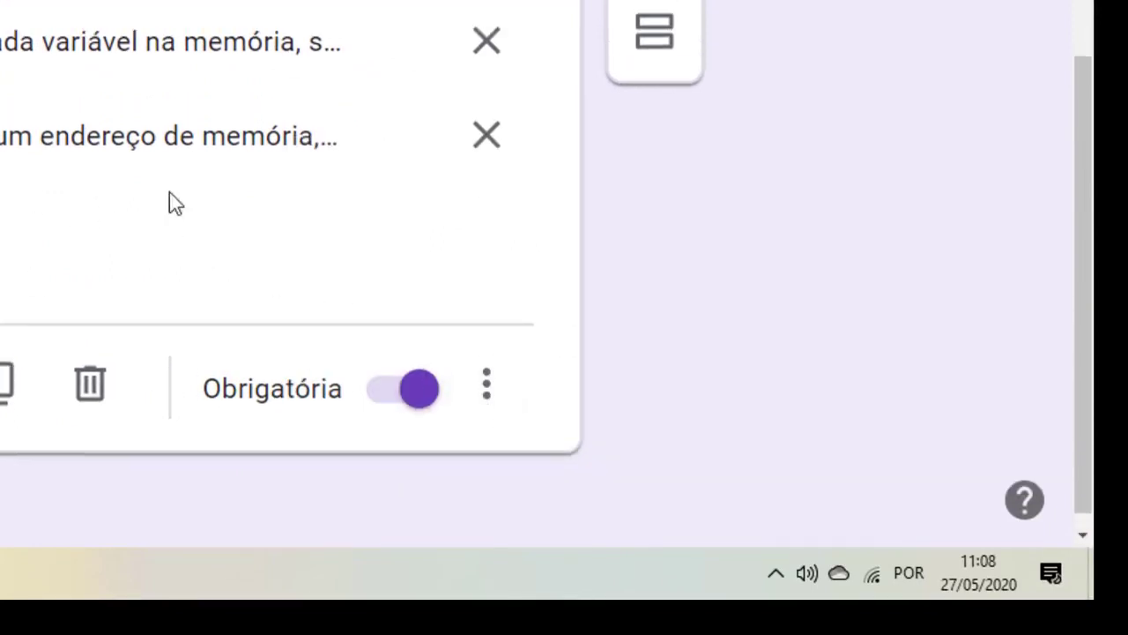
pyautogui.scroll(10, 174, 202)
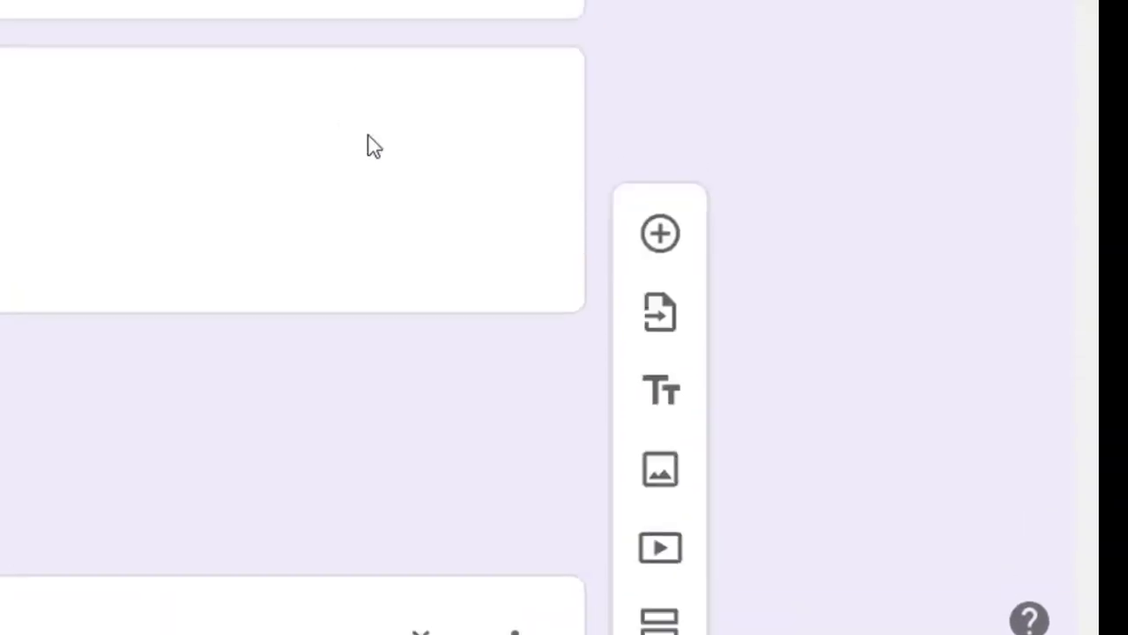
pyautogui.scroll(5, 369, 136)
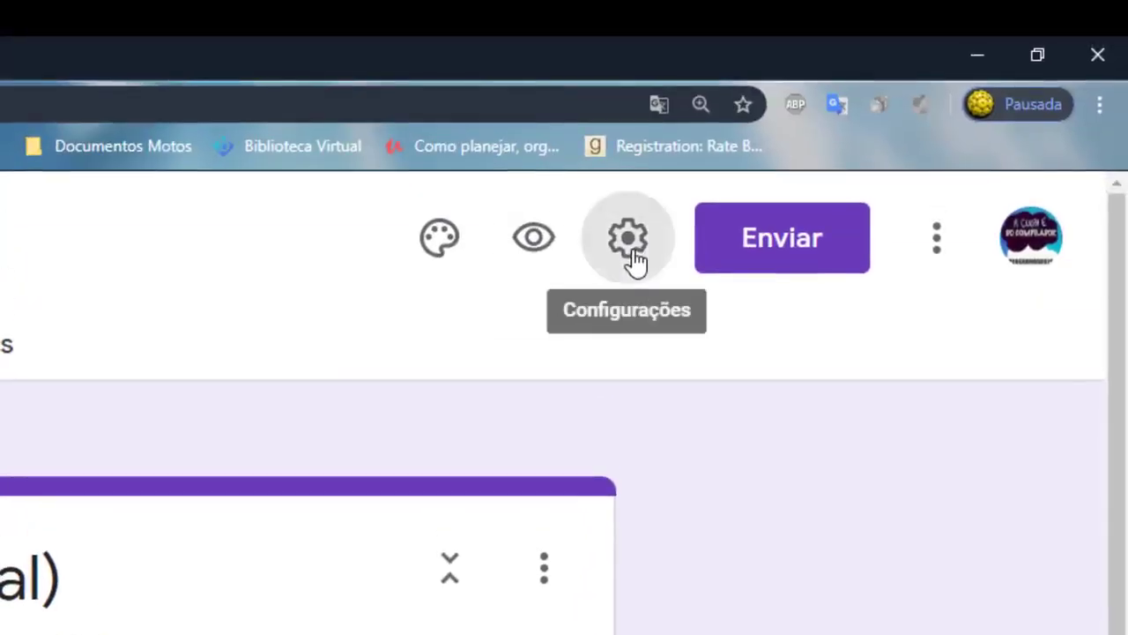
# Collect respondents' e-mail addresses and always send them response receipts
pyautogui.click(628, 243)
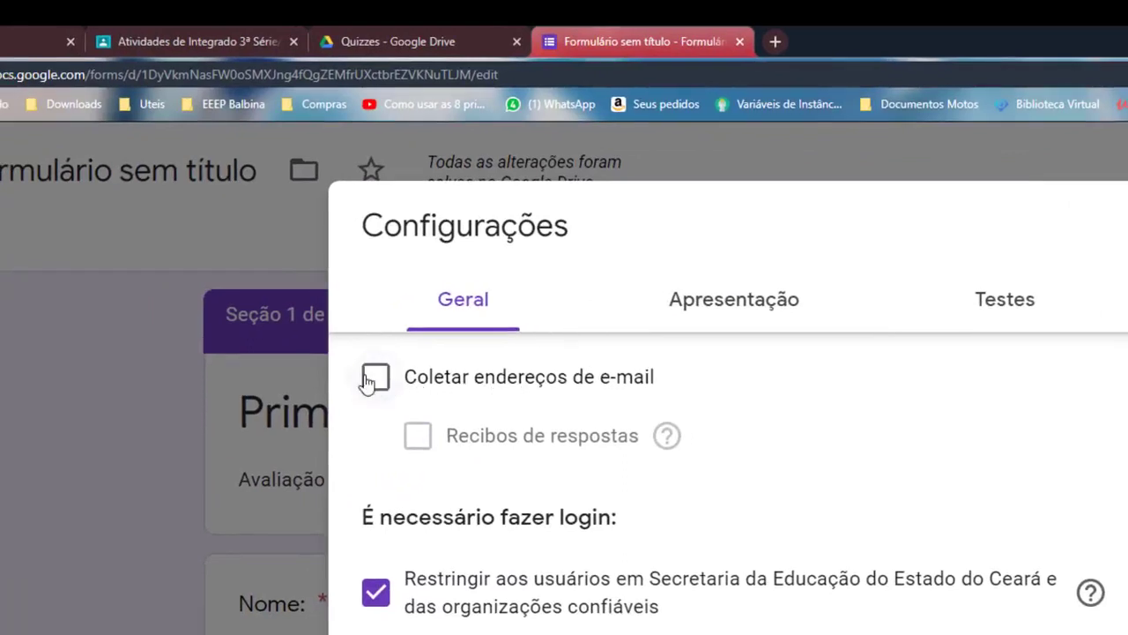
pyautogui.click(376, 380)
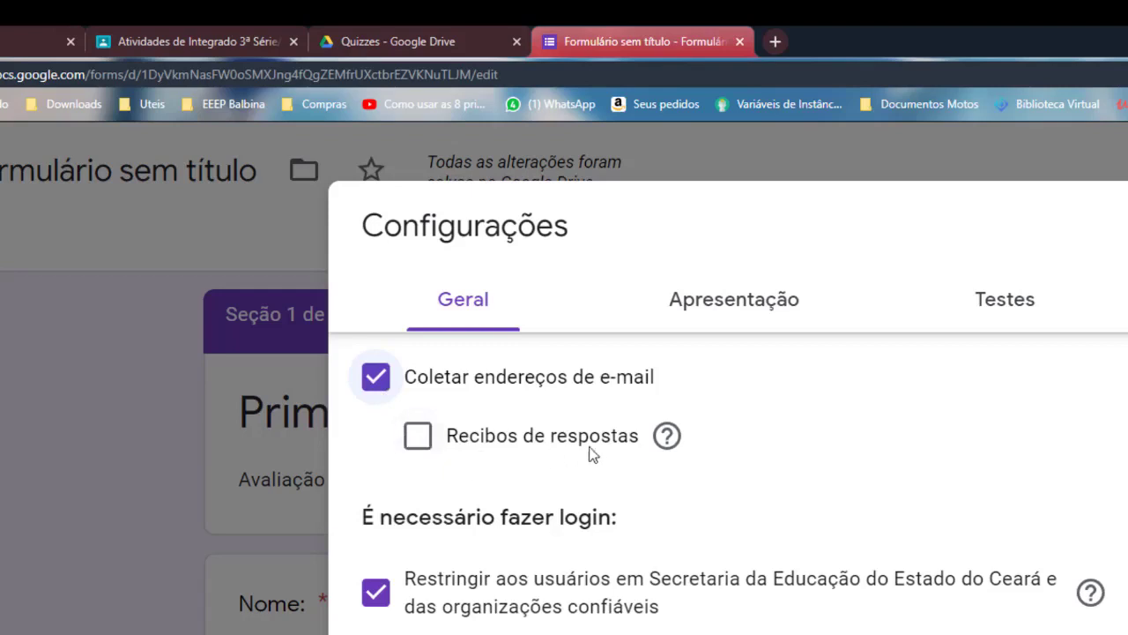
pyautogui.click(428, 443)
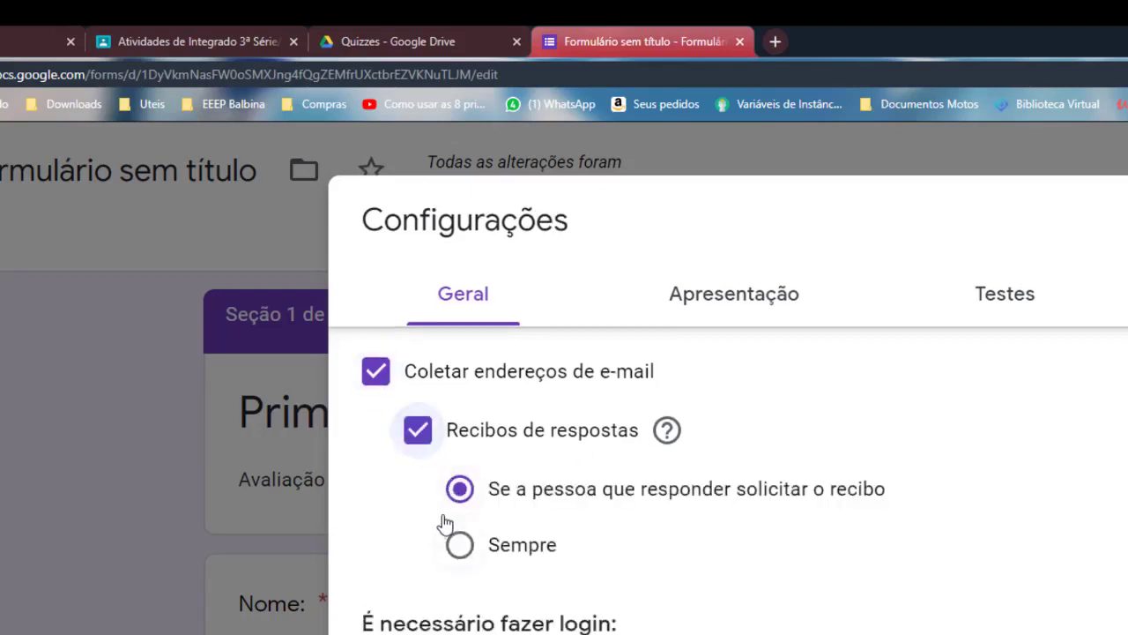
pyautogui.click(459, 545)
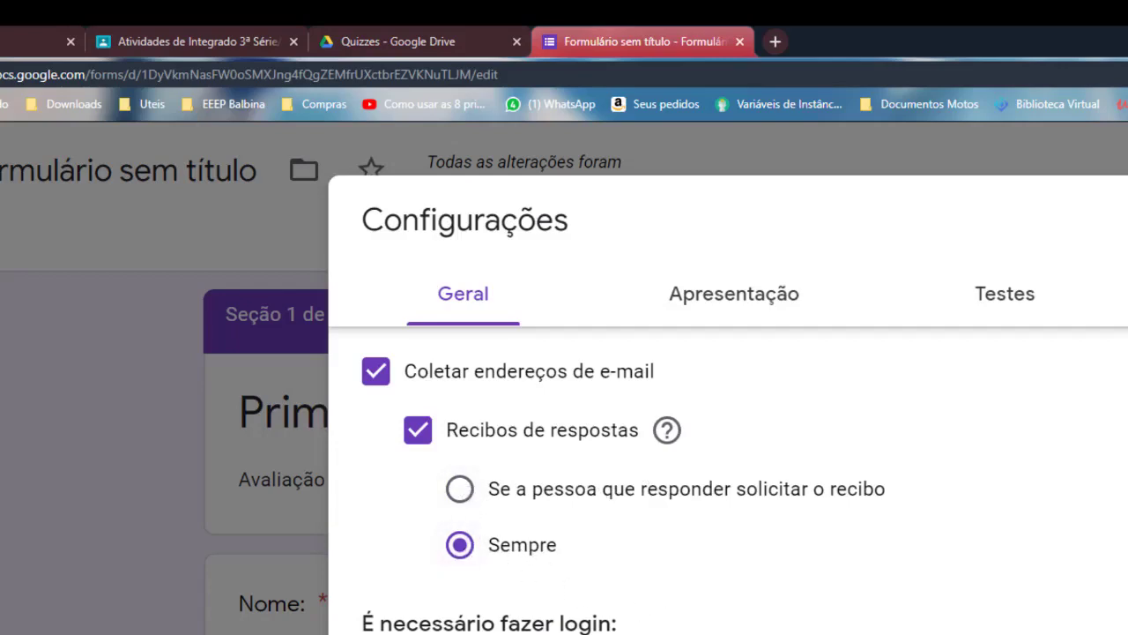
# Limit each person to one response, let participants see summary charts, and save the settings
pyautogui.scroll(-1, 446, 592)
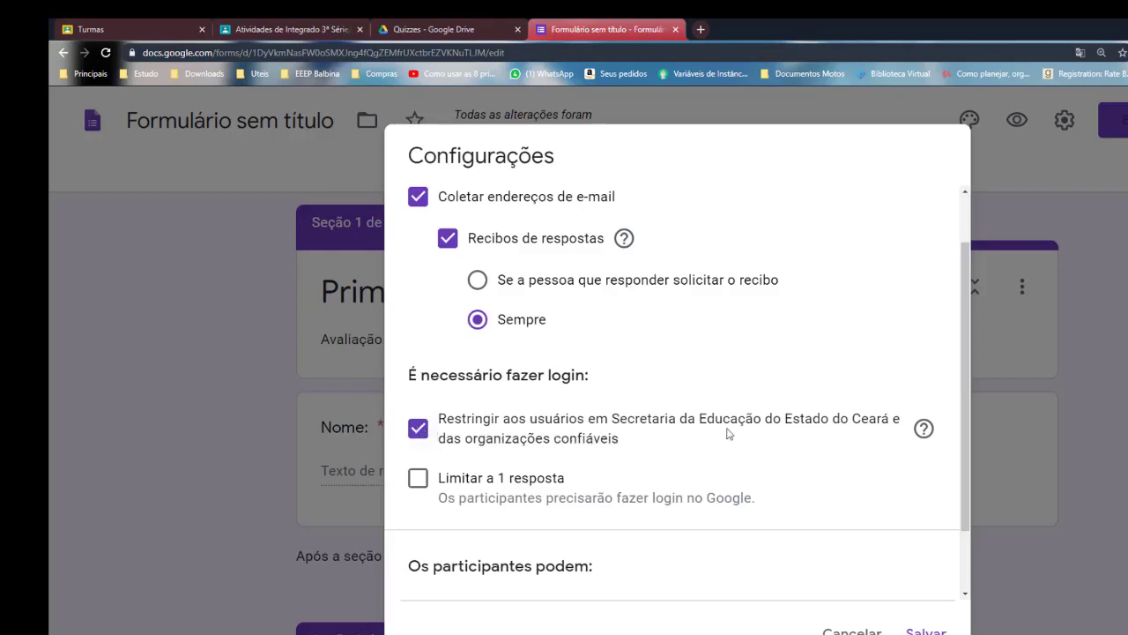
pyautogui.scroll(-3, 488, 473)
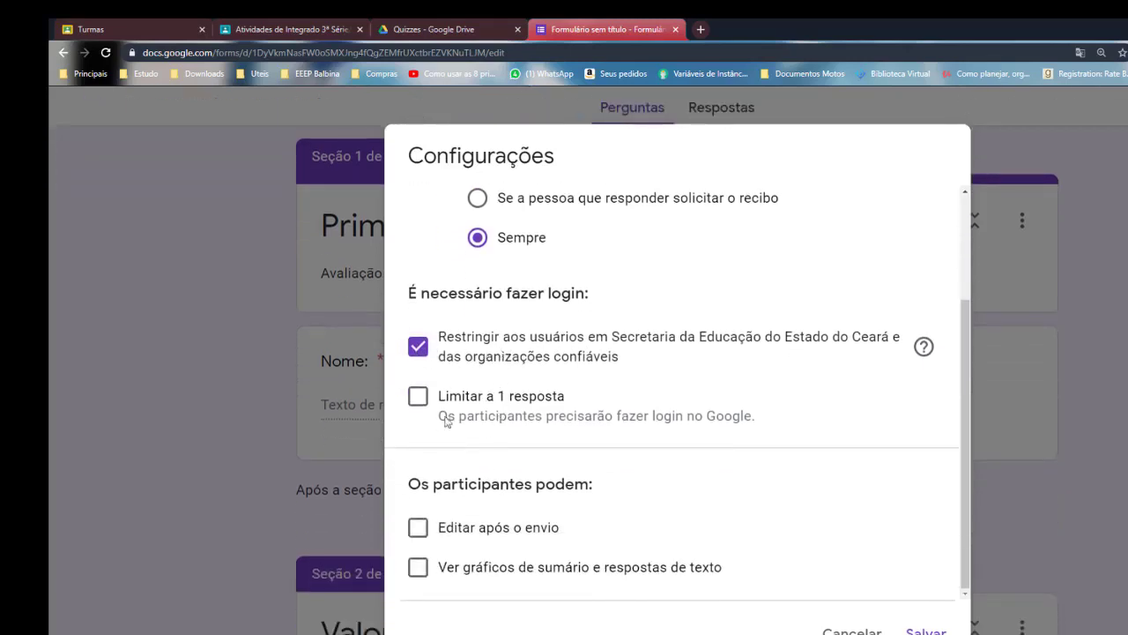
pyautogui.click(418, 396)
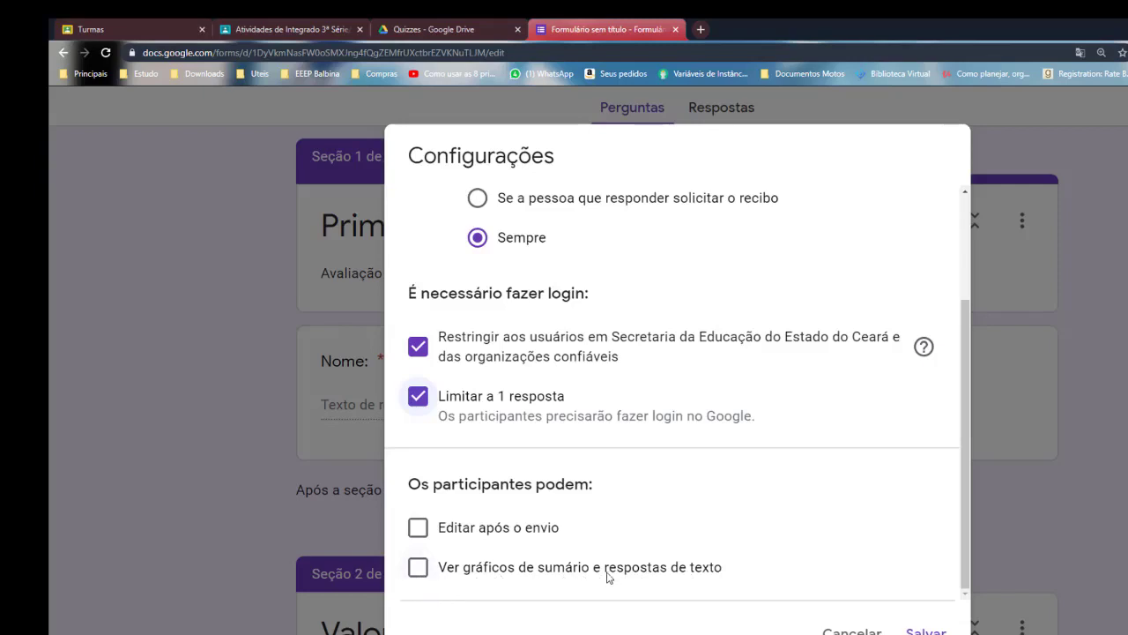
pyautogui.click(416, 570)
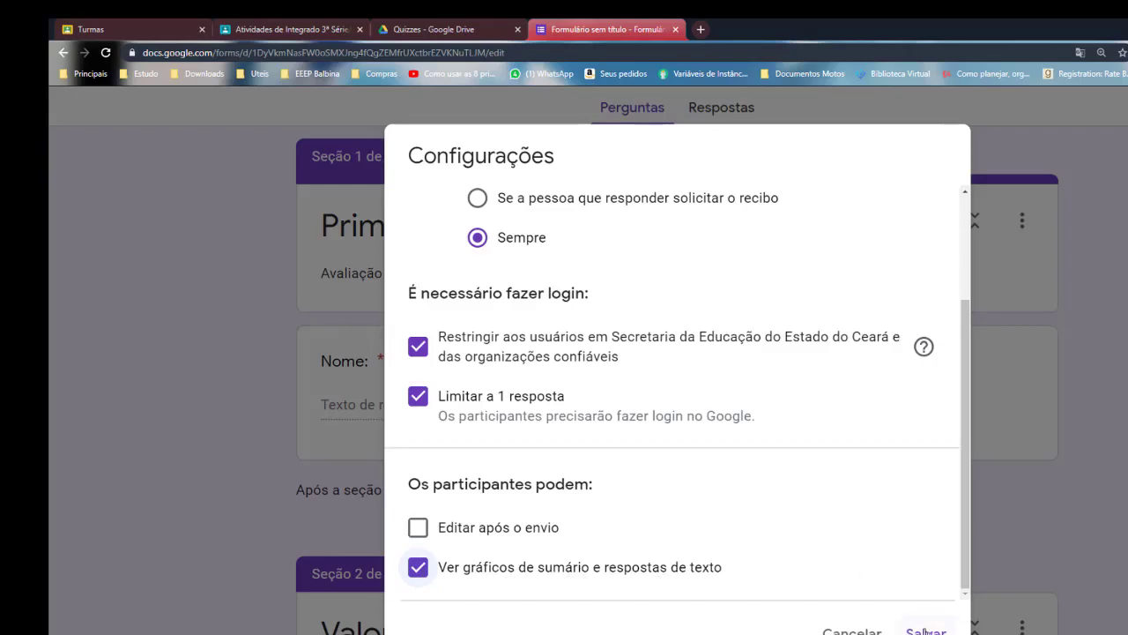
pyautogui.click(926, 632)
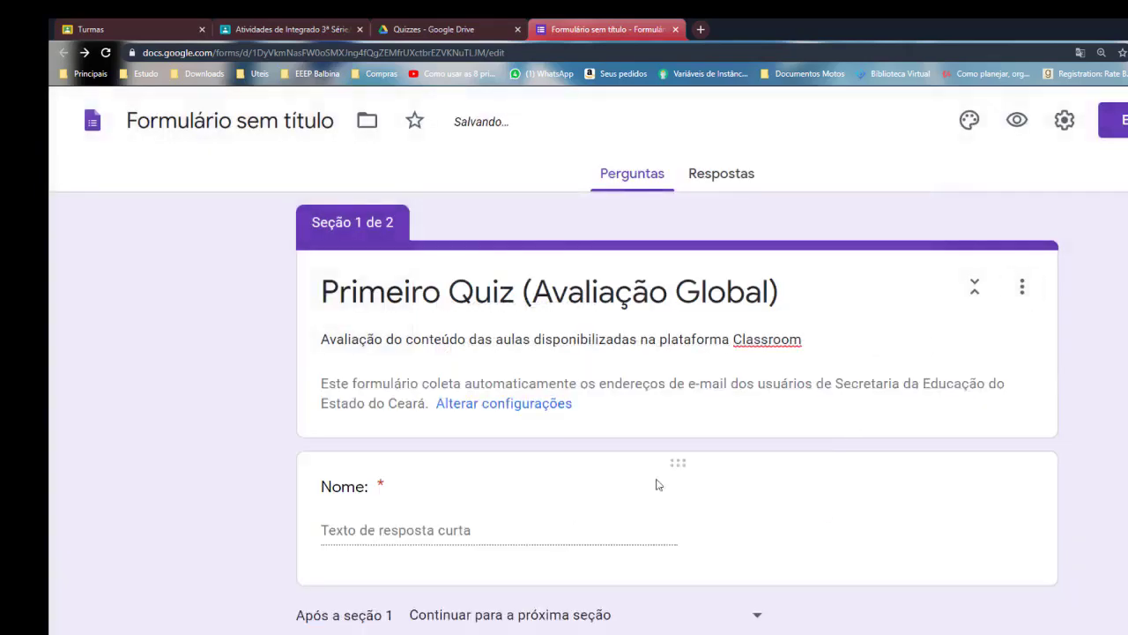
pyautogui.scroll(-1, 882, 424)
pyautogui.scroll(1, 1053, 370)
# Under Presentation settings, enable the progress bar and question shuffling, and set the confirmation message 'O Quiz foi enviado com sucesso!'
pyautogui.click(1064, 120)
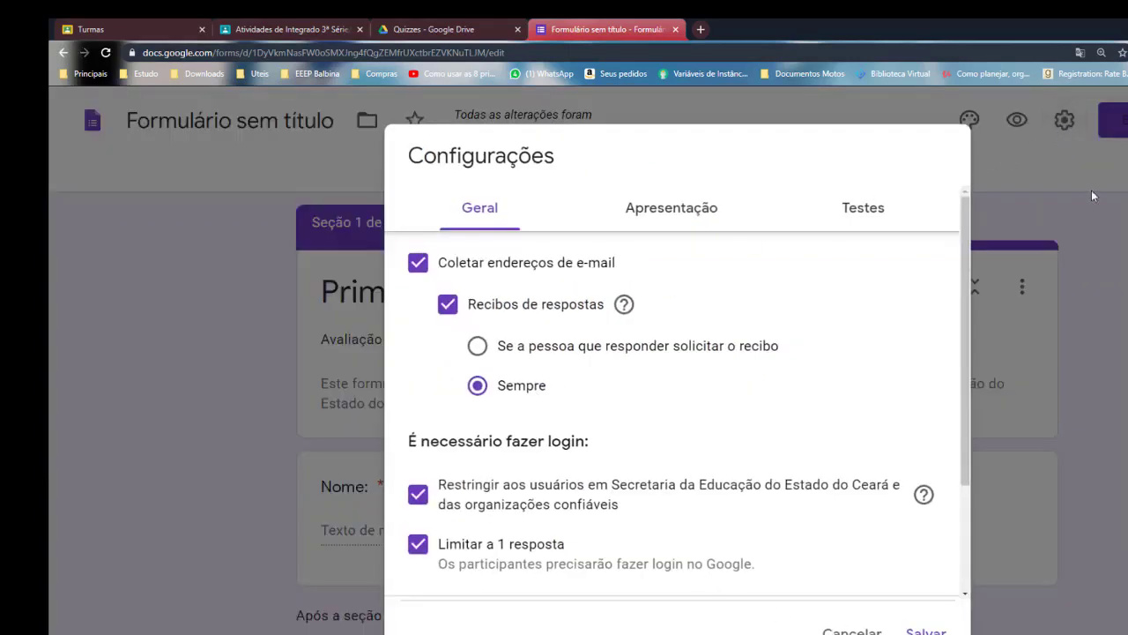
pyautogui.click(670, 219)
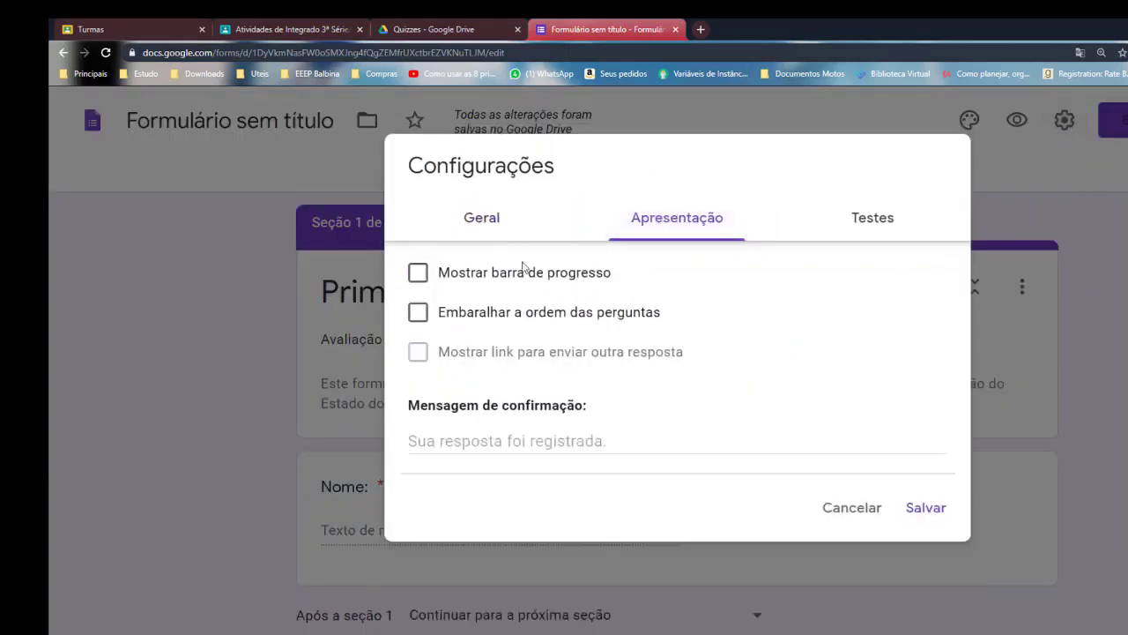
pyautogui.click(476, 280)
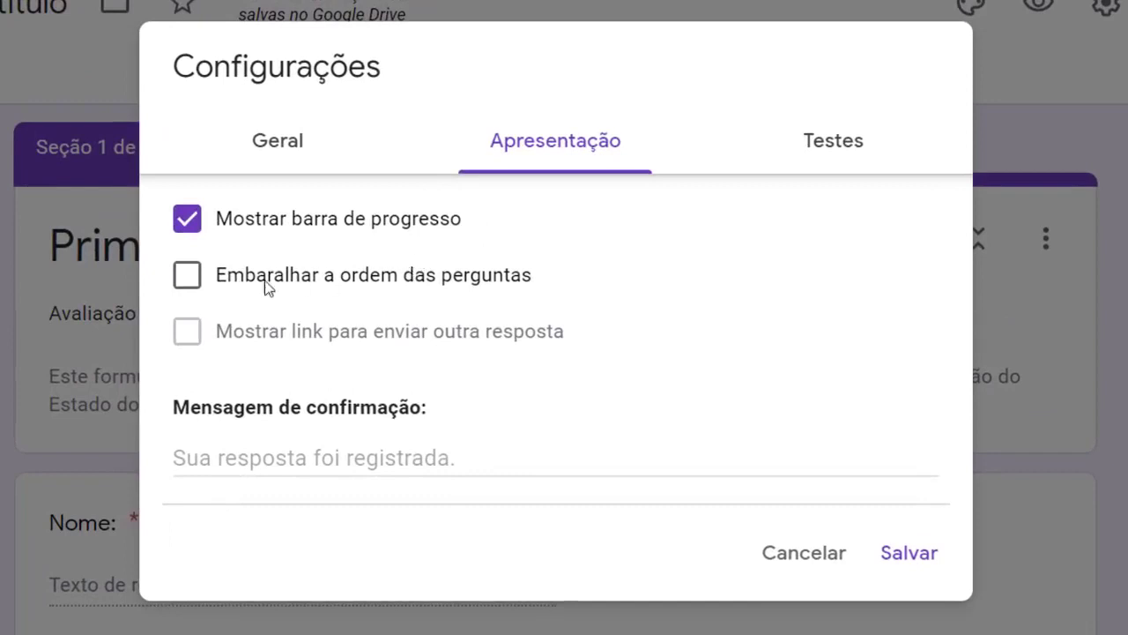
pyautogui.click(415, 282)
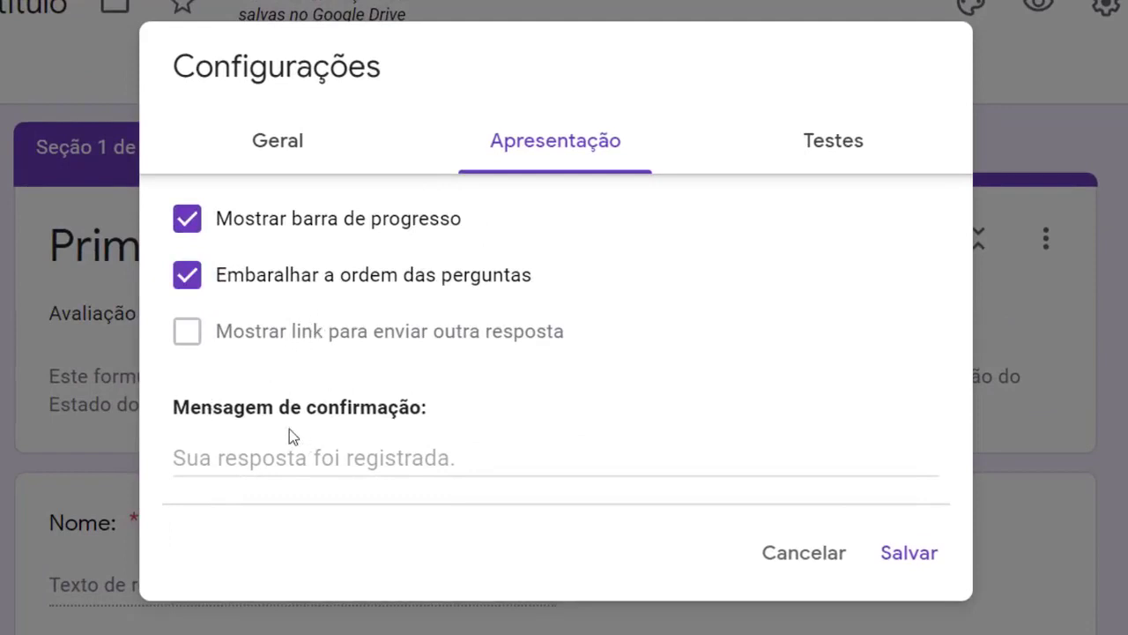
pyautogui.click(332, 466)
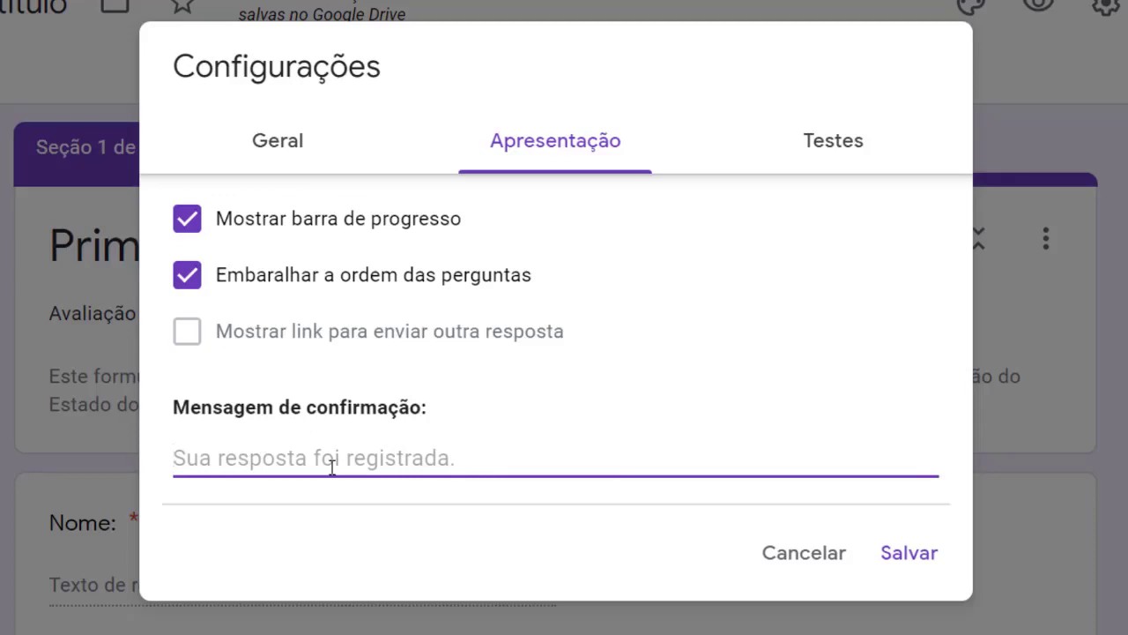
pyautogui.write('O Quiz foi enviado com sucesso!')
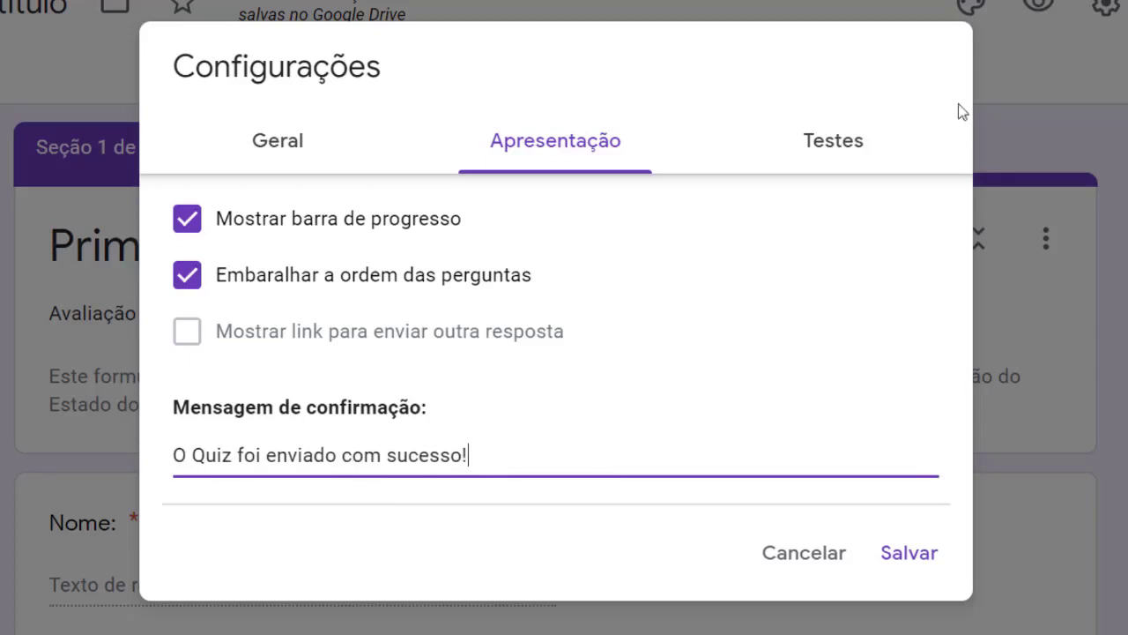
# Switch on Make this a quiz, keep grades released immediately, and save the quiz settings
pyautogui.click(867, 164)
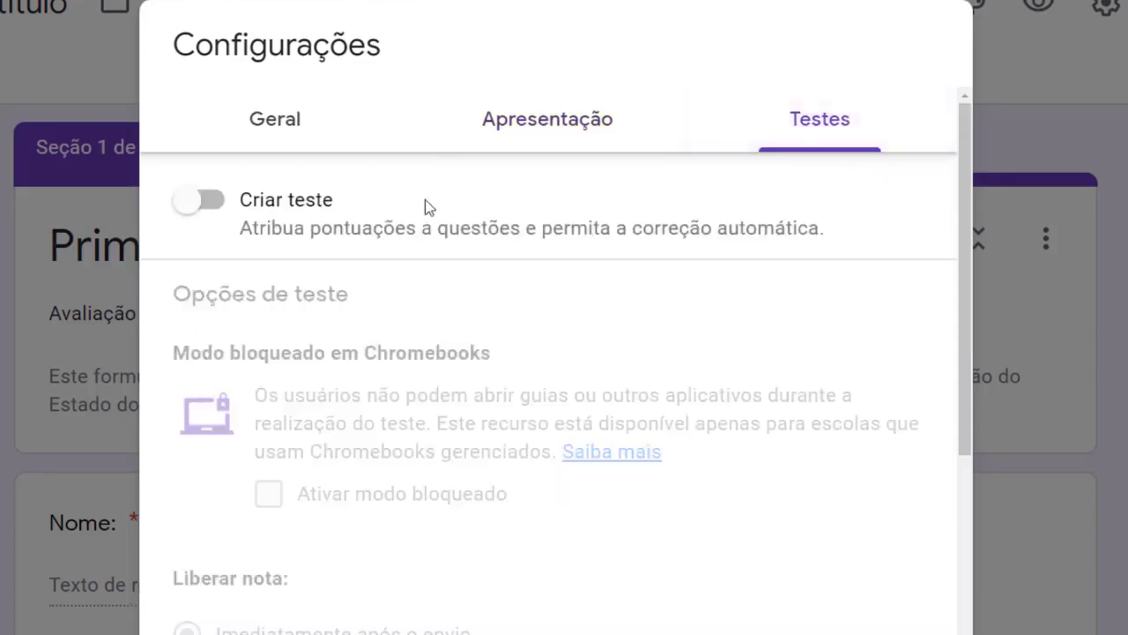
pyautogui.click(213, 206)
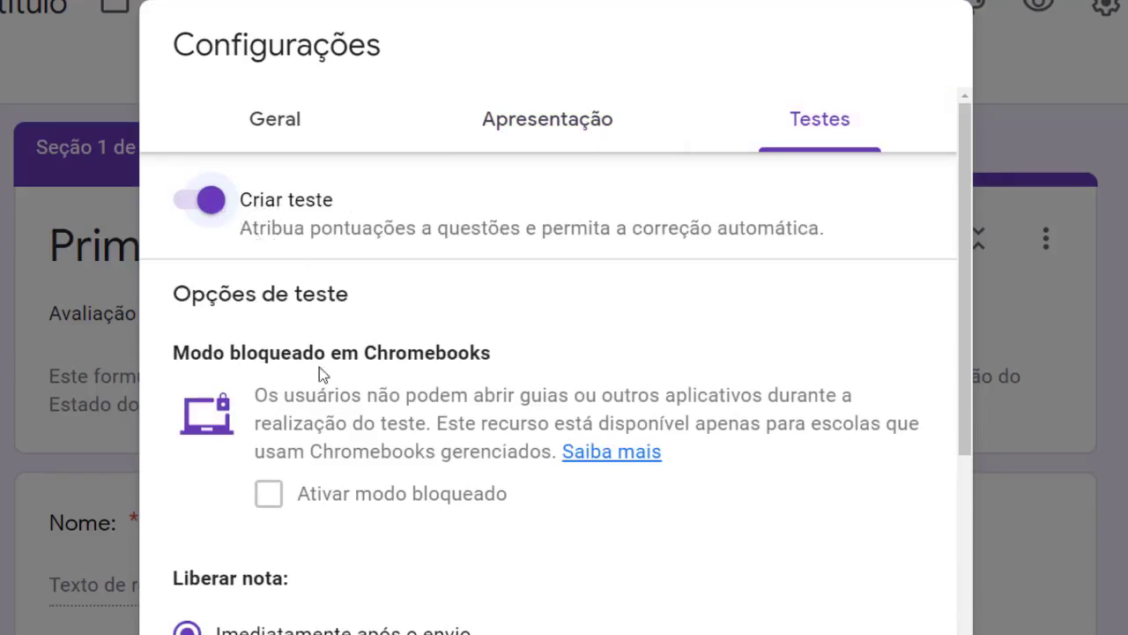
pyautogui.scroll(-2, 349, 378)
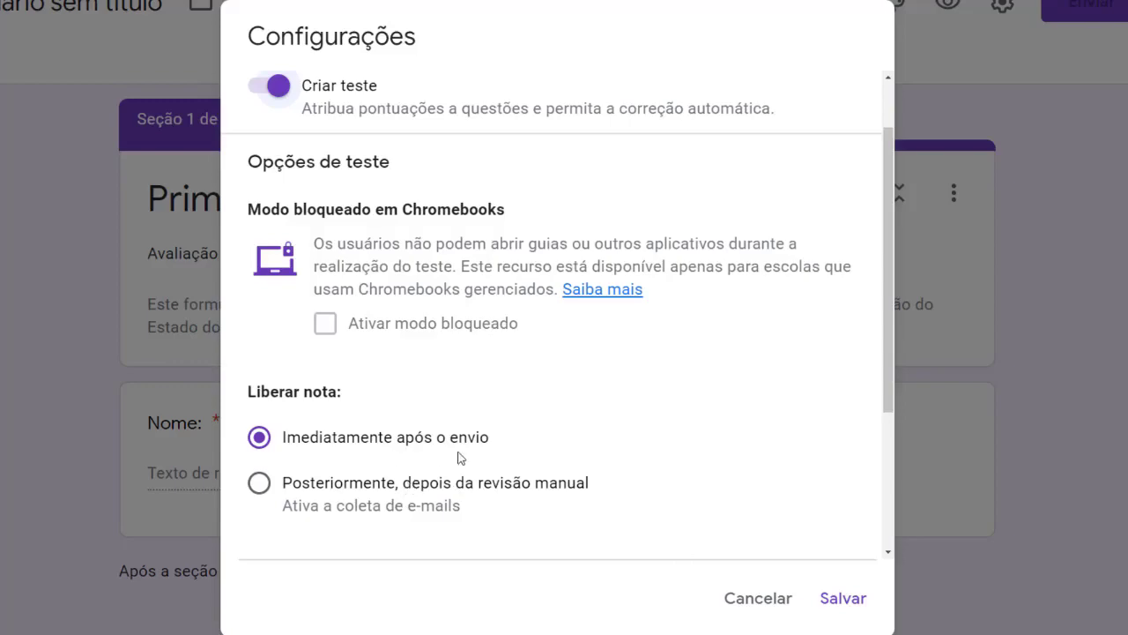
pyautogui.click(843, 599)
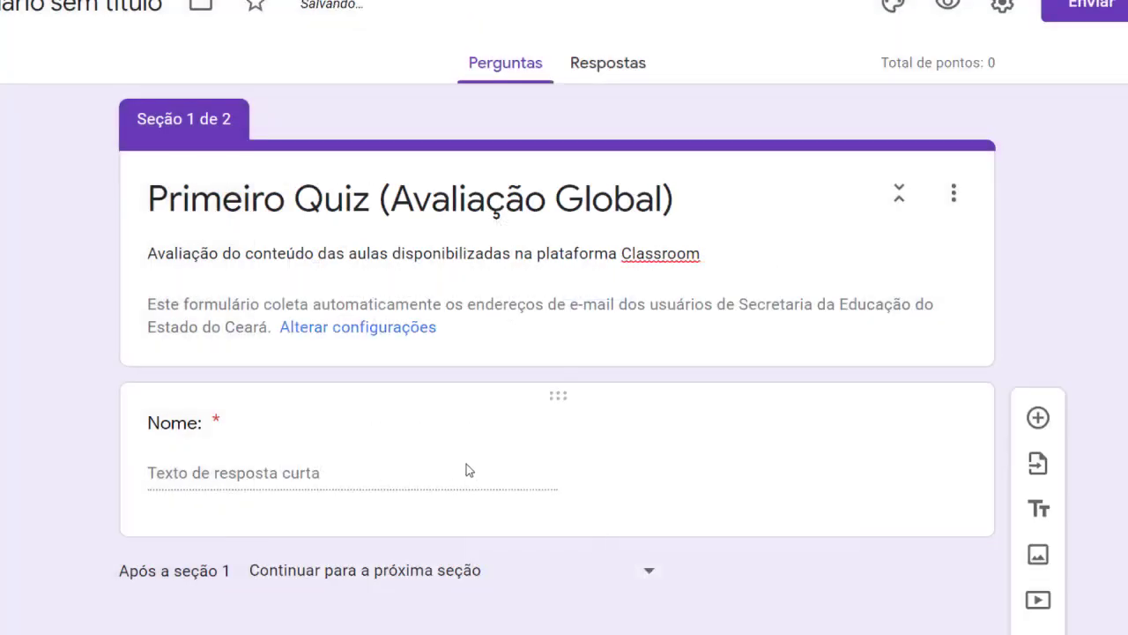
pyautogui.scroll(-4, 465, 485)
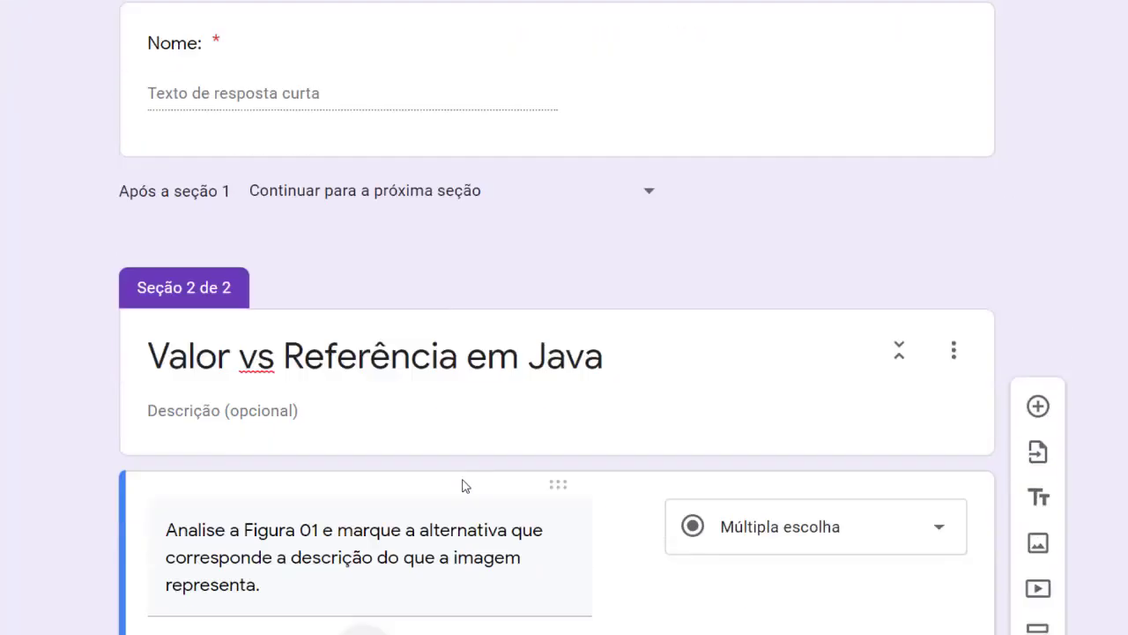
pyautogui.scroll(-3, 466, 486)
pyautogui.scroll(-5, 466, 485)
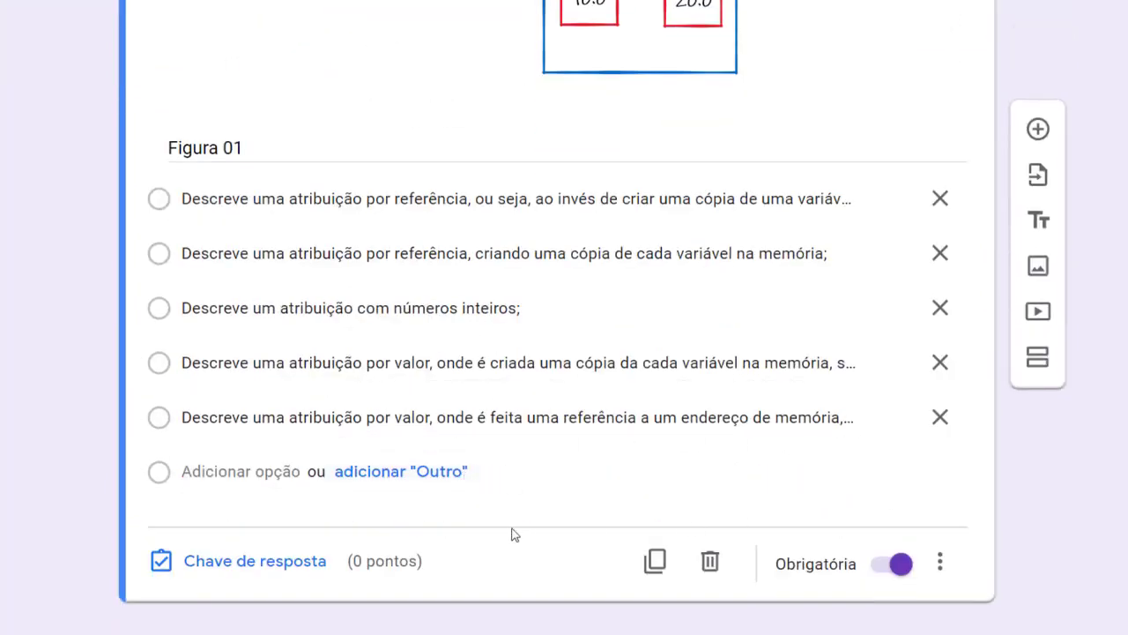
pyautogui.scroll(10, 597, 461)
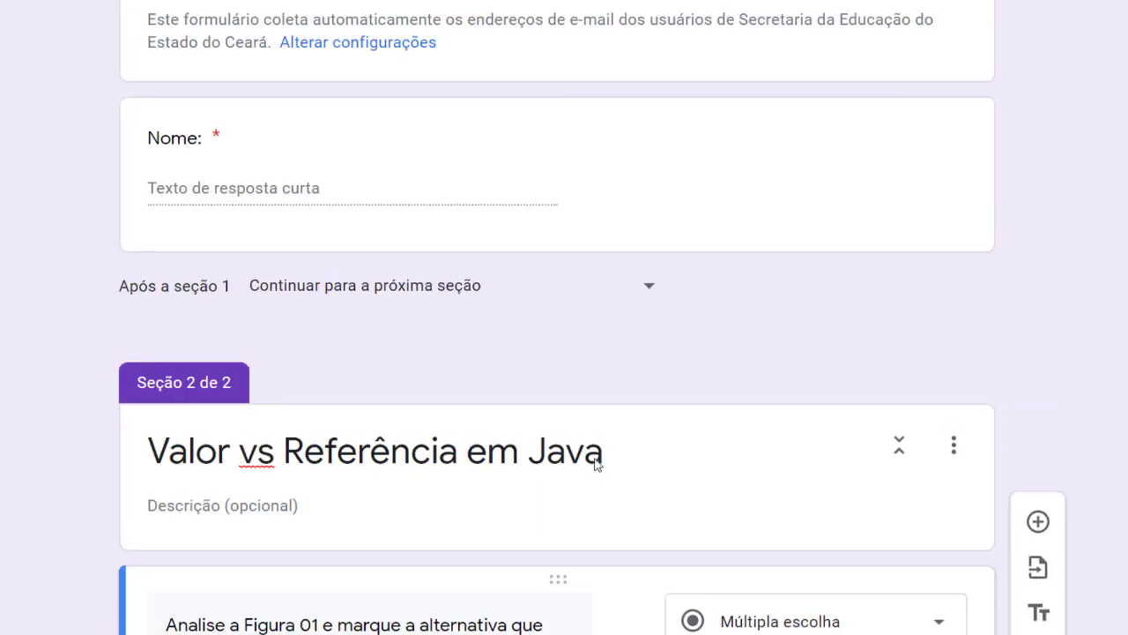
pyautogui.scroll(3, 608, 460)
pyautogui.scroll(-7, 630, 459)
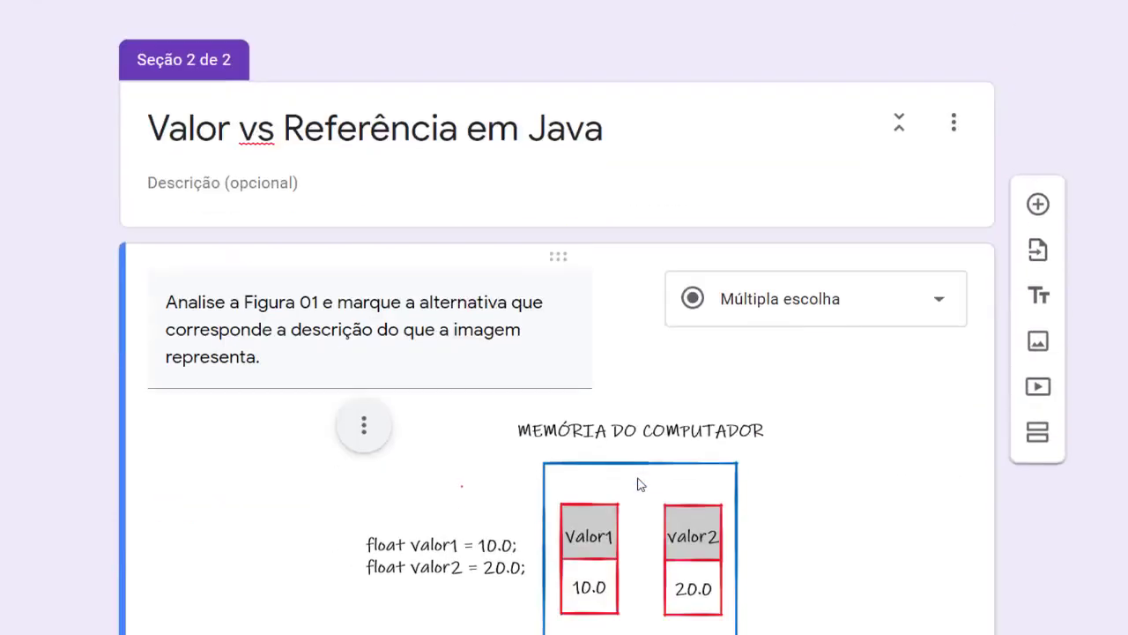
pyautogui.scroll(-6, 640, 484)
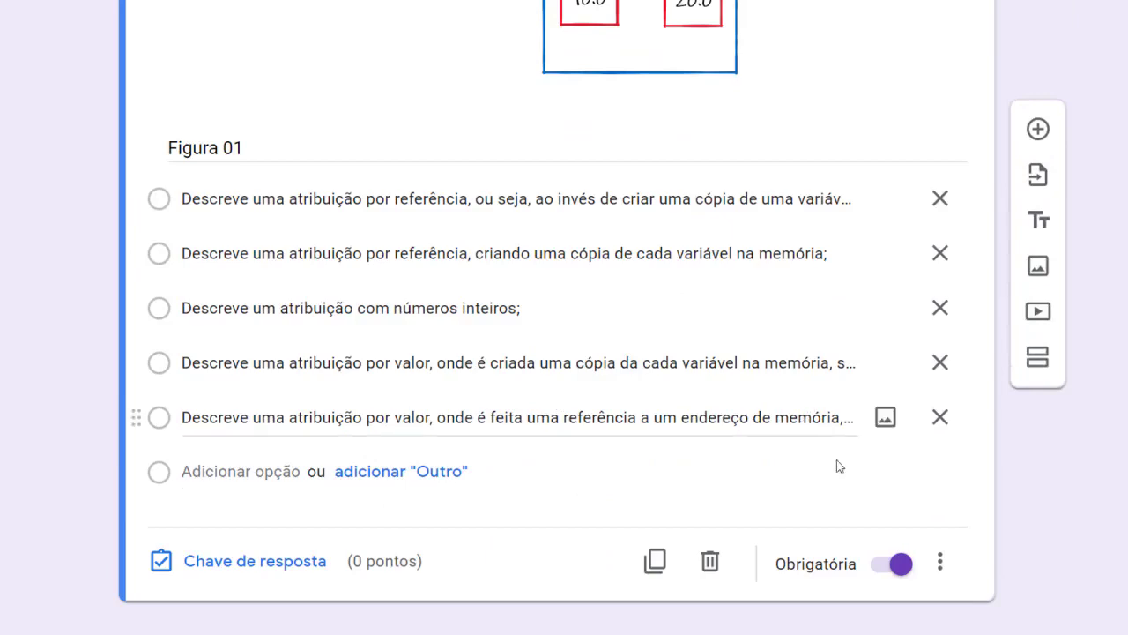
pyautogui.scroll(8, 856, 498)
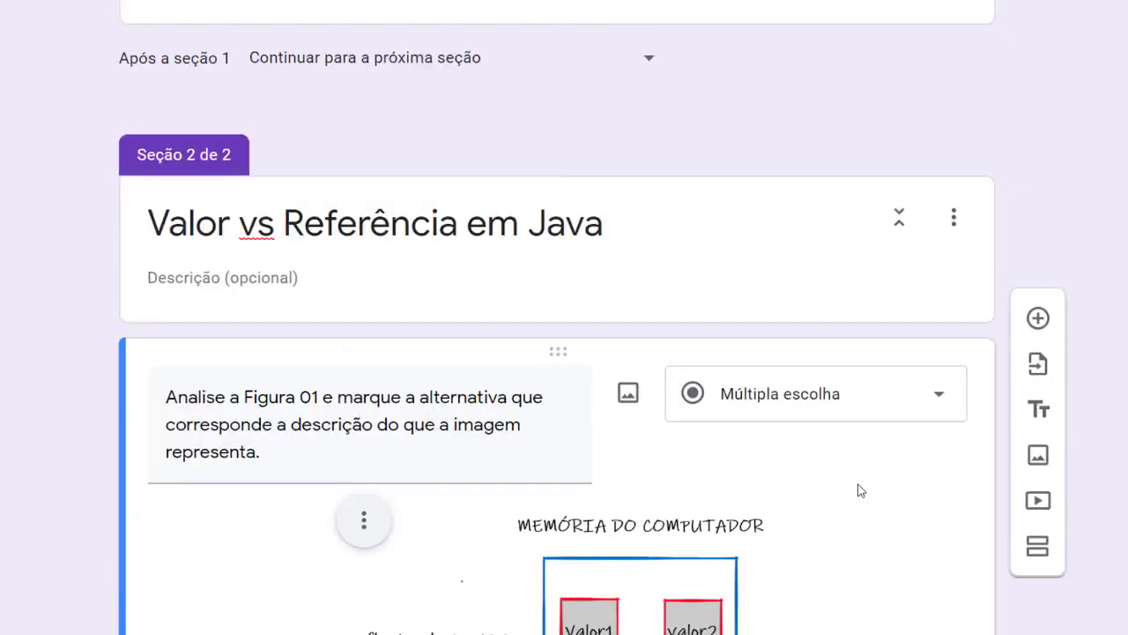
pyautogui.scroll(10, 862, 491)
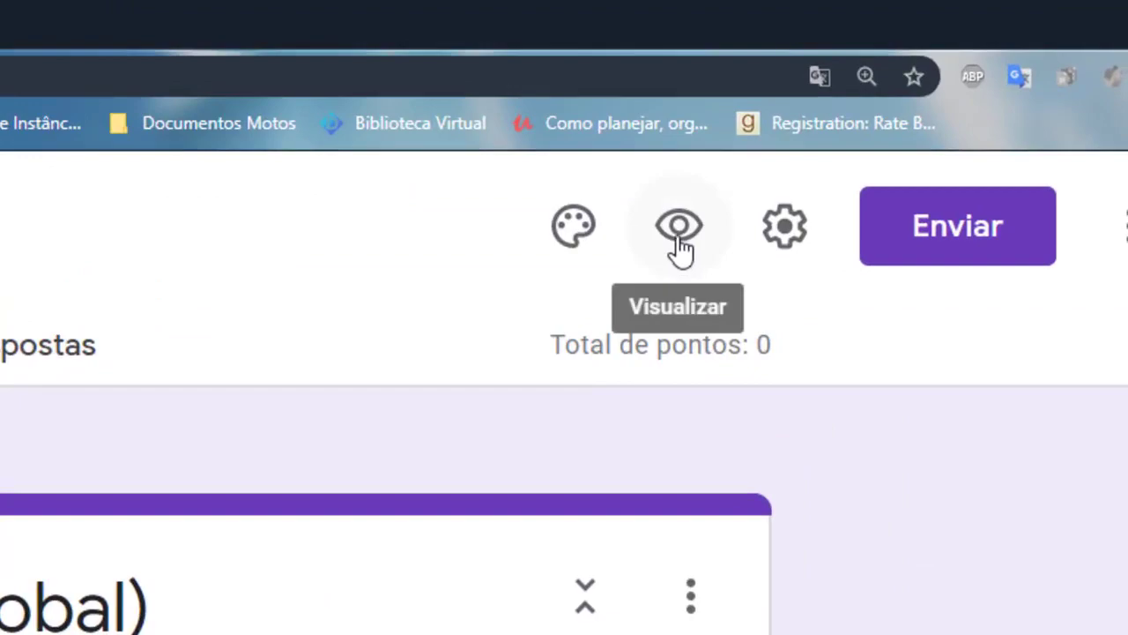
# Open the respondent preview, enter the respondent's full name in Nome, and advance to page 2
pyautogui.click(679, 246)
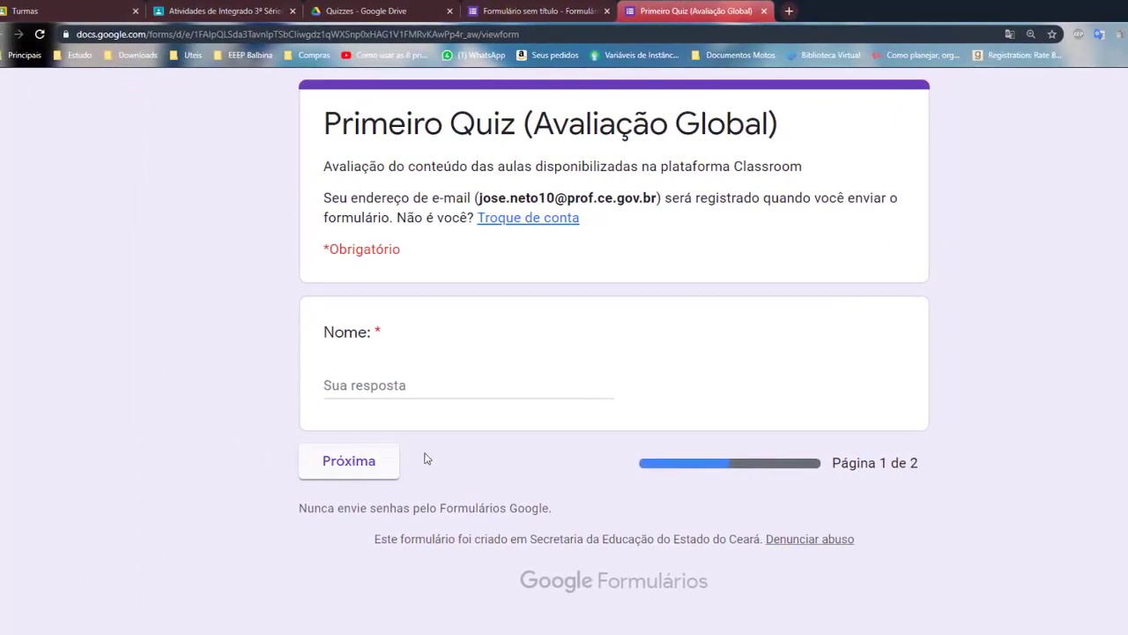
pyautogui.click(493, 387)
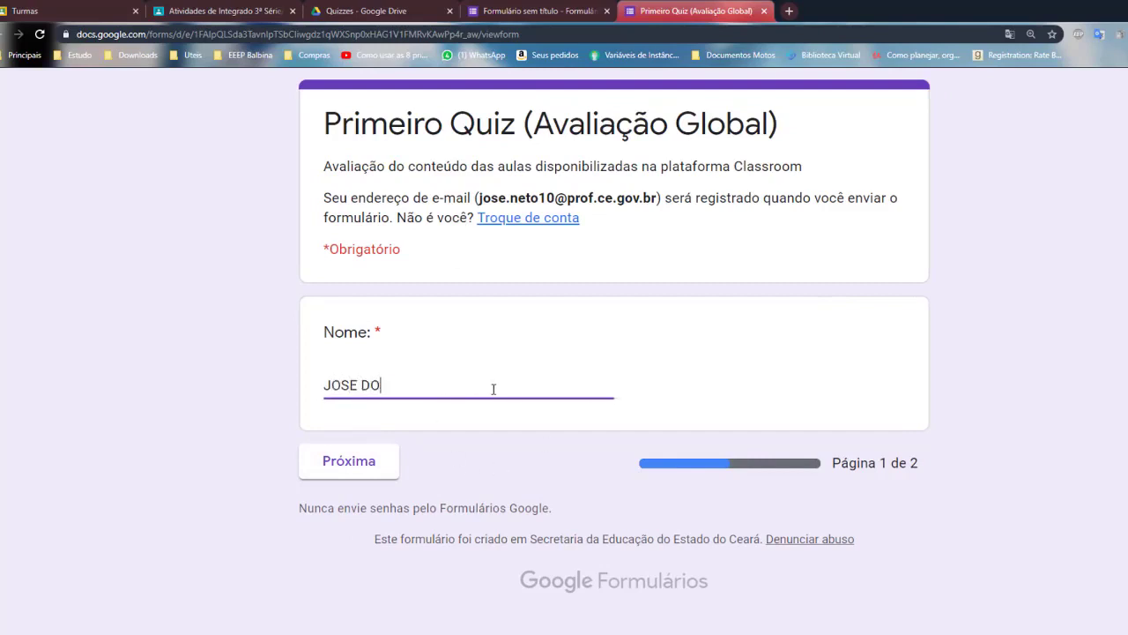
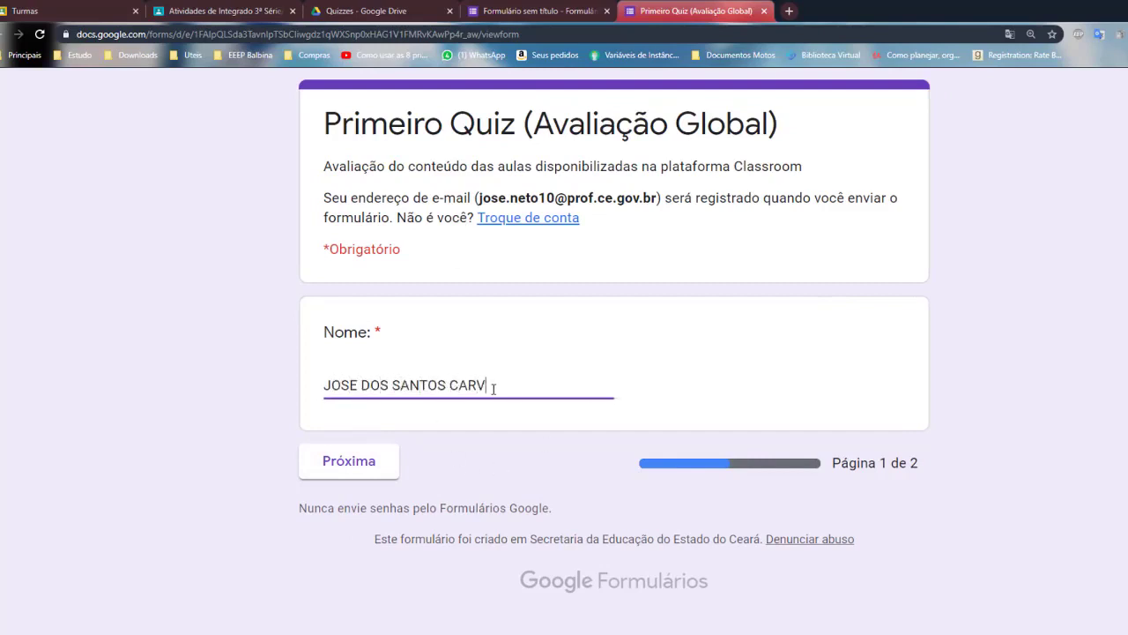
pyautogui.click(346, 462)
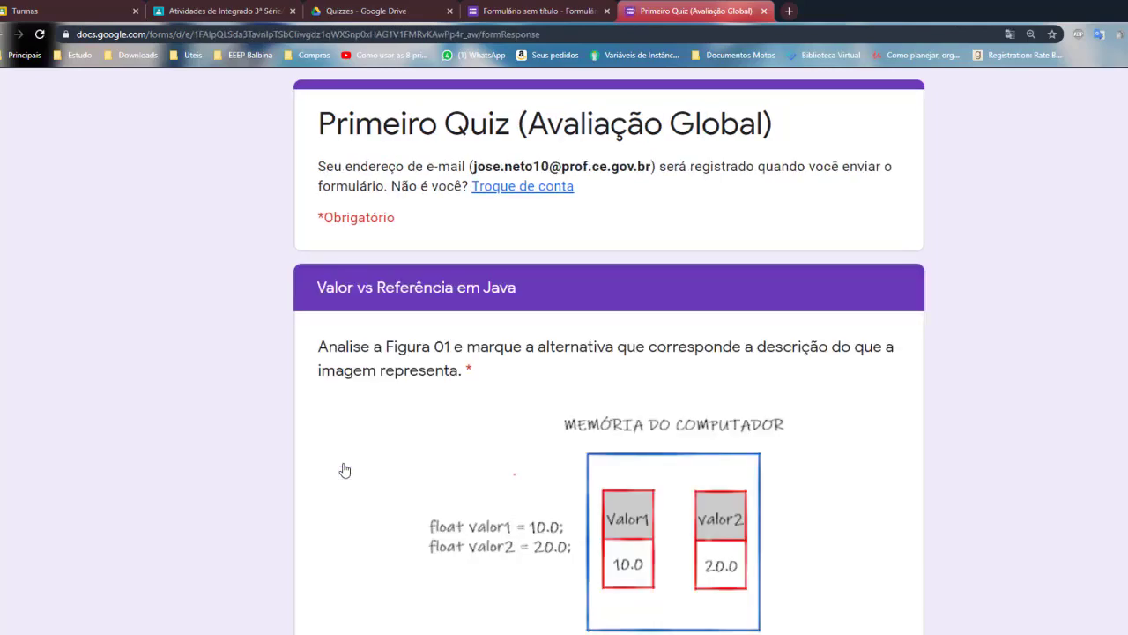
# Select the copy-by-value 'atribuição por valor… independentes' answer on the second page
pyautogui.scroll(-4, 836, 398)
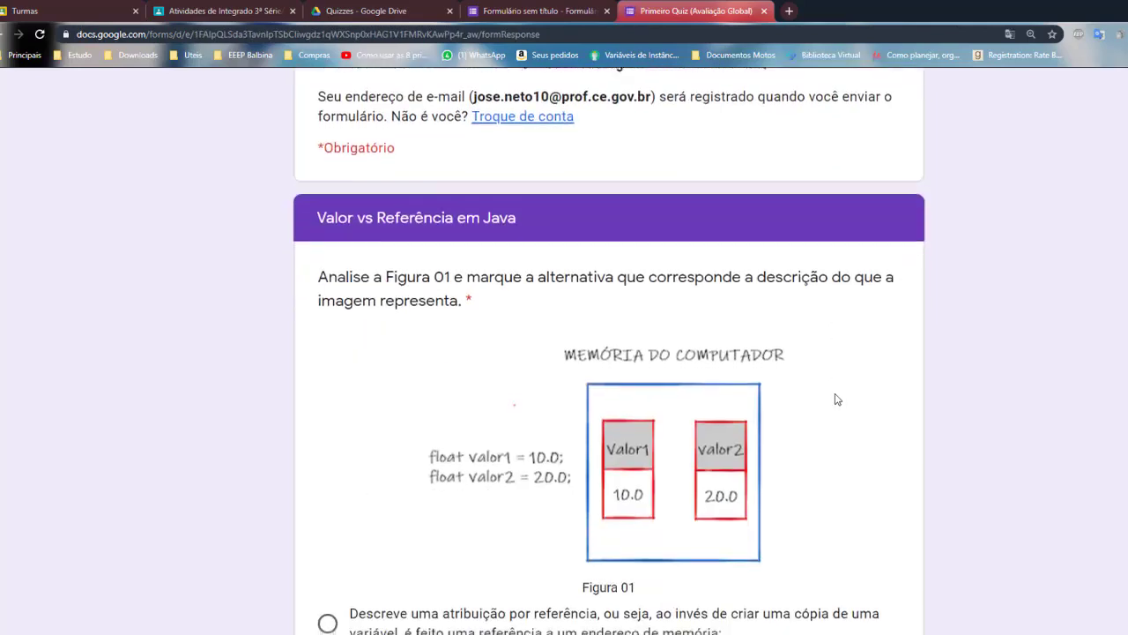
pyautogui.scroll(5, 676, 409)
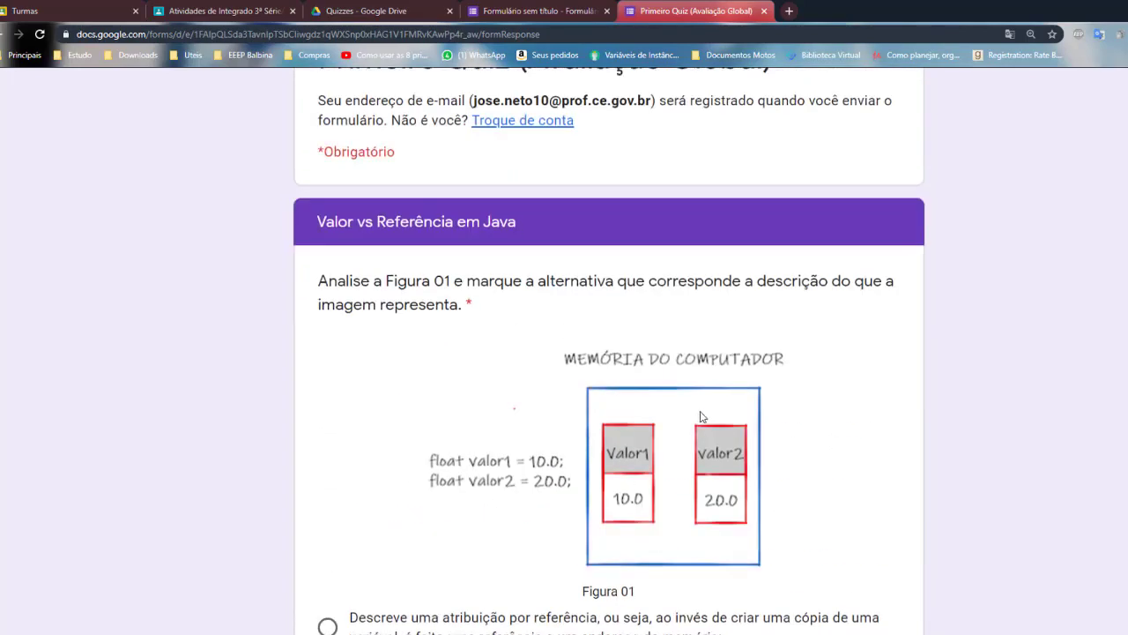
pyautogui.scroll(-3, 765, 492)
pyautogui.scroll(-3, 765, 492)
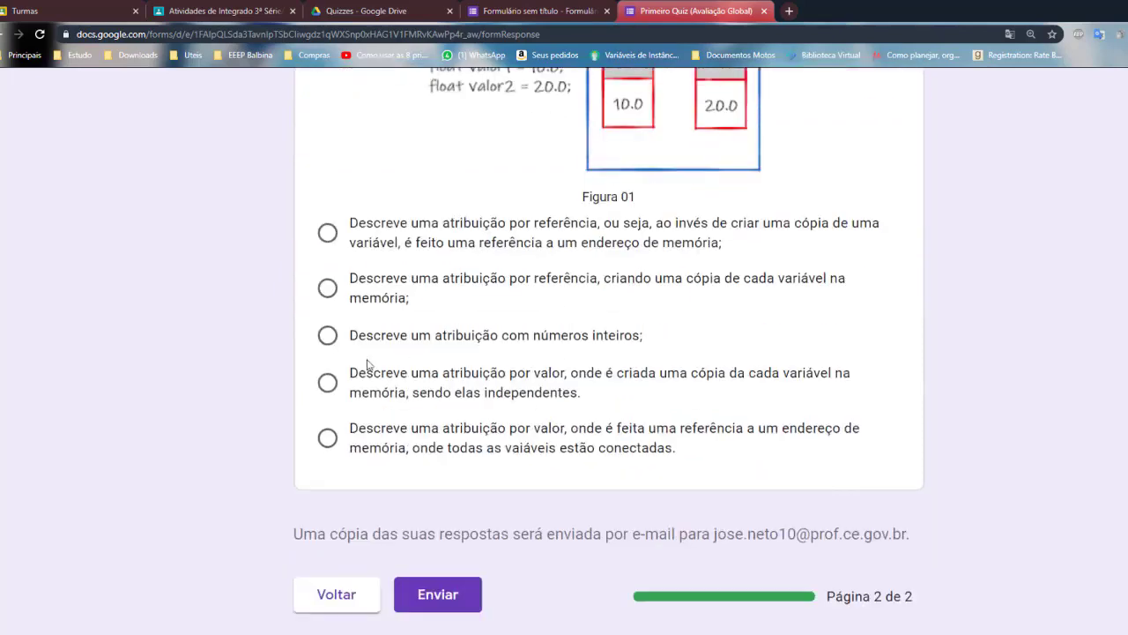
pyautogui.click(328, 236)
pyautogui.click(328, 292)
pyautogui.click(327, 336)
pyautogui.click(327, 383)
pyautogui.click(465, 598)
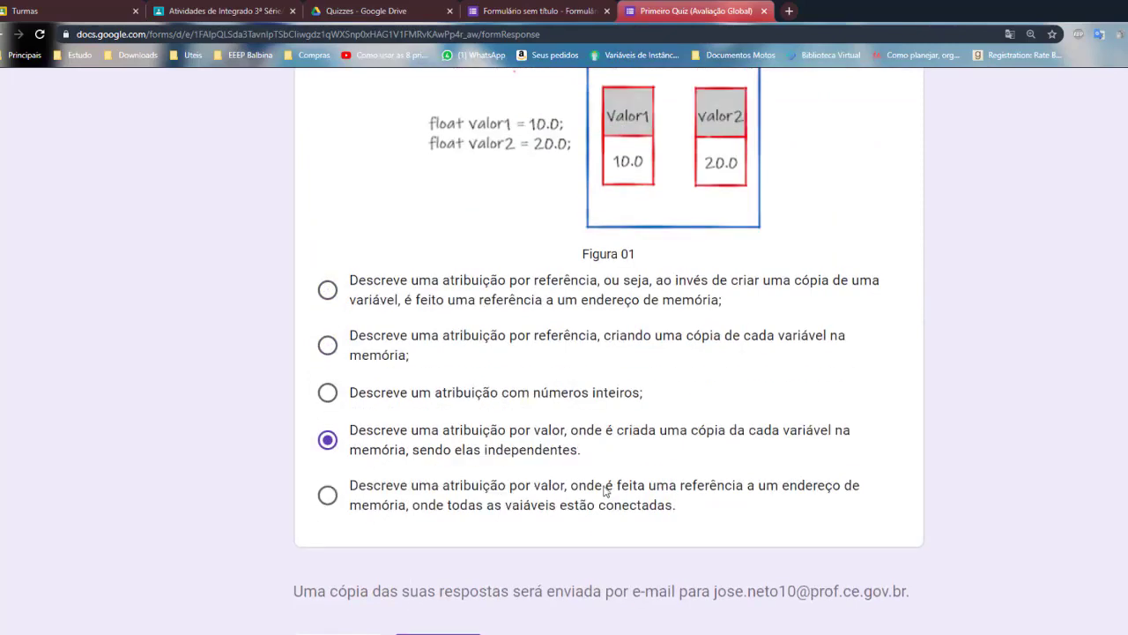
pyautogui.scroll(-5, 616, 504)
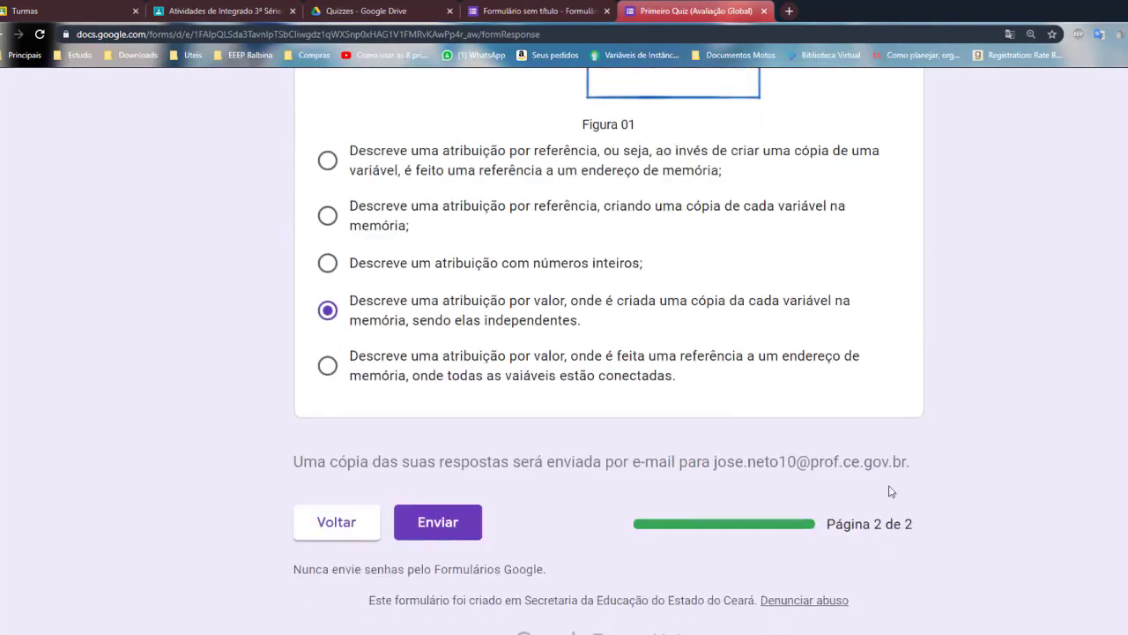
pyautogui.scroll(6, 891, 491)
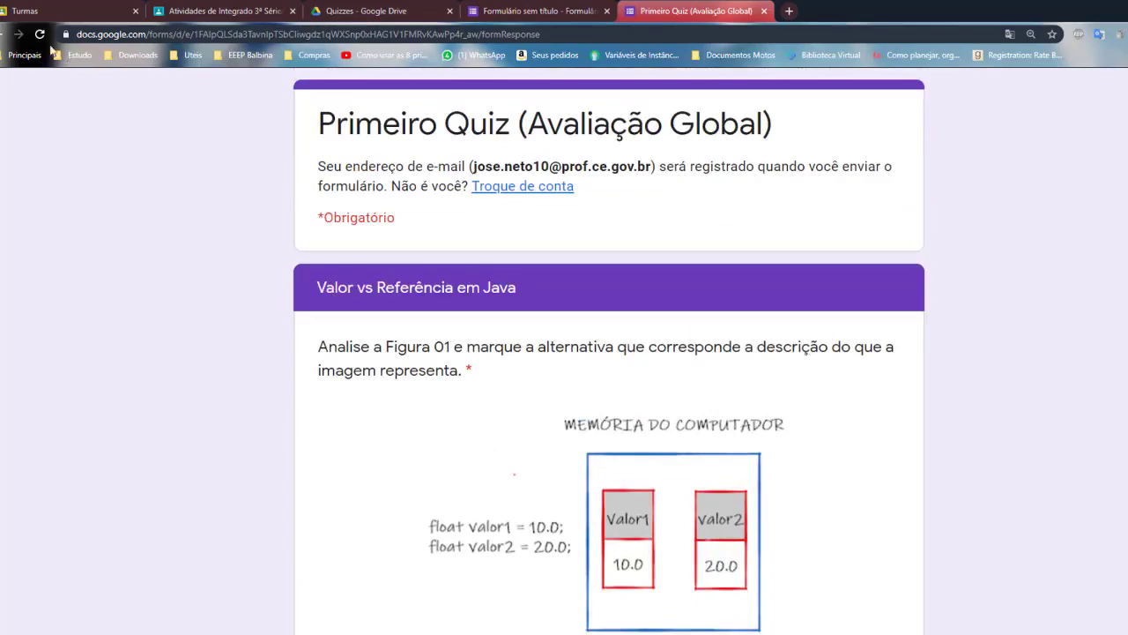
# Back in the editor, change the Figura 01 question type to Caixas de seleção
pyautogui.click(551, 12)
pyautogui.scroll(-7, 680, 388)
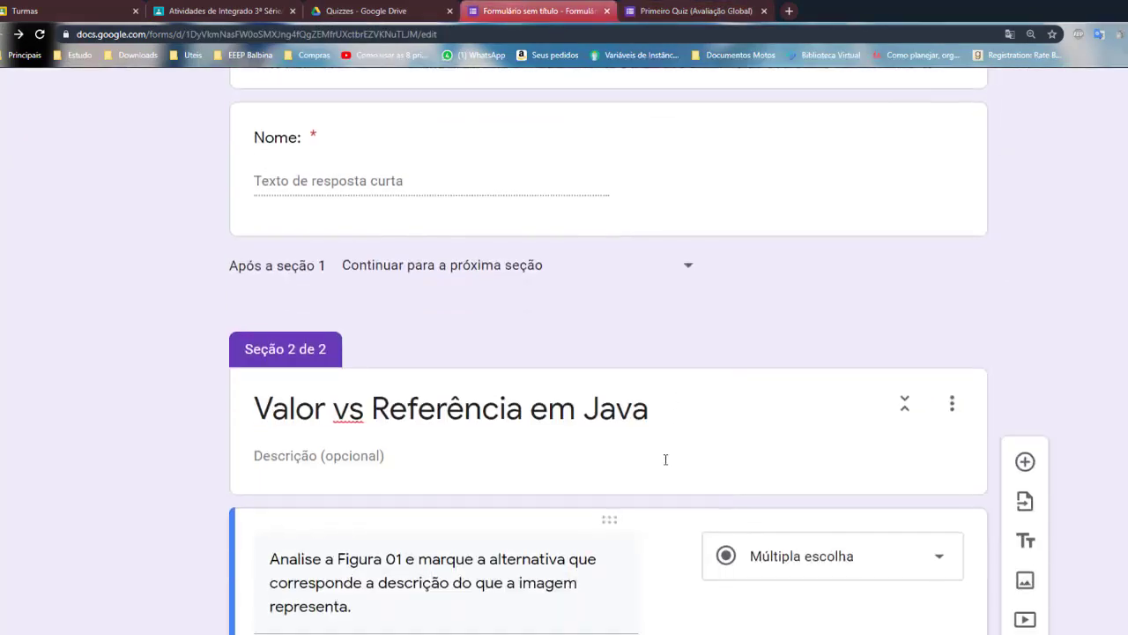
pyautogui.scroll(-5, 890, 452)
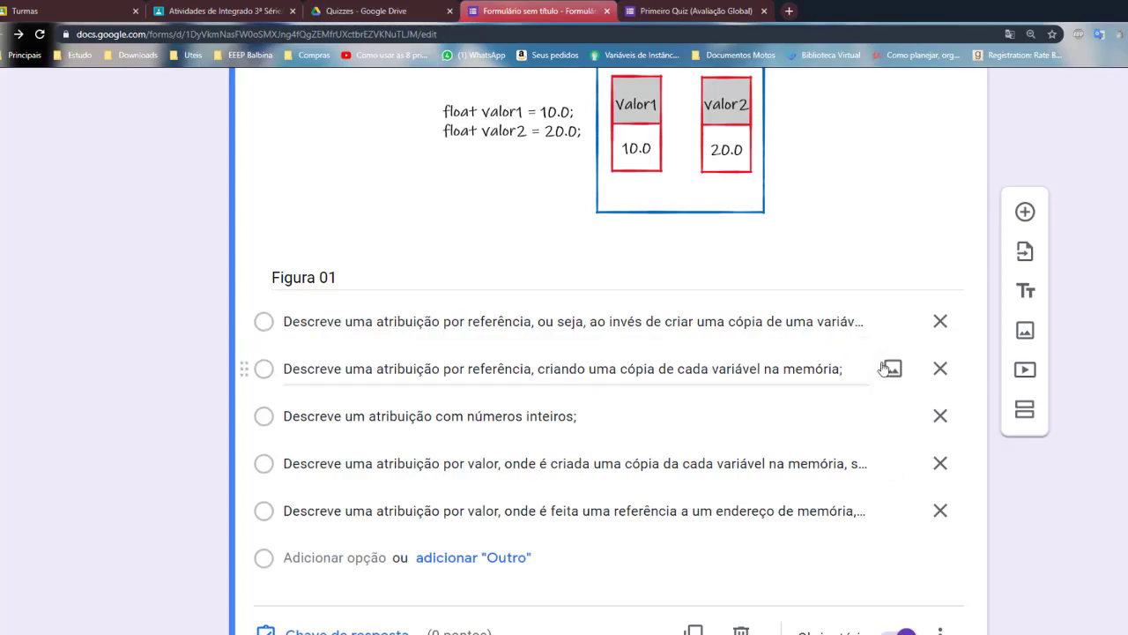
pyautogui.scroll(1, 873, 365)
pyautogui.scroll(-1, 881, 379)
pyautogui.scroll(2, 705, 531)
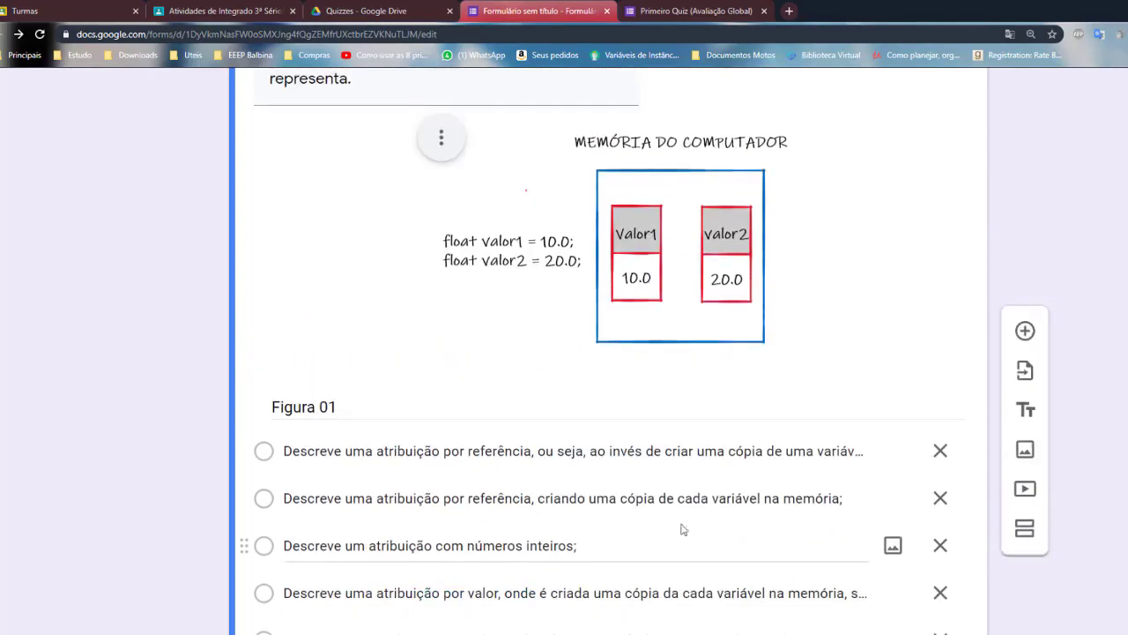
pyautogui.scroll(2, 965, 396)
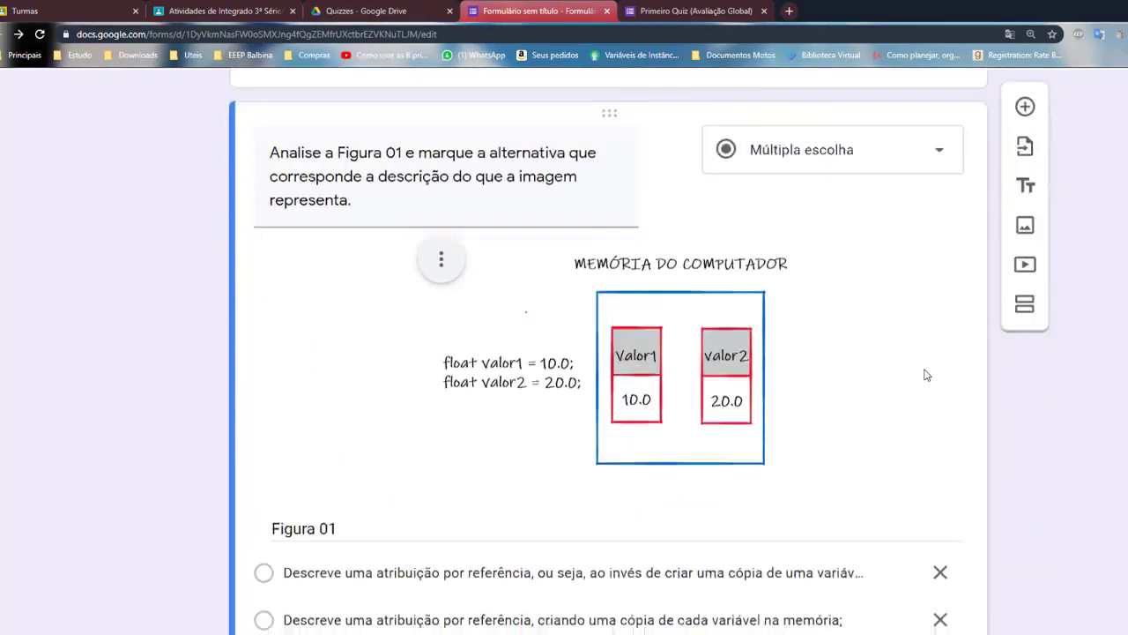
pyautogui.scroll(-1, 927, 373)
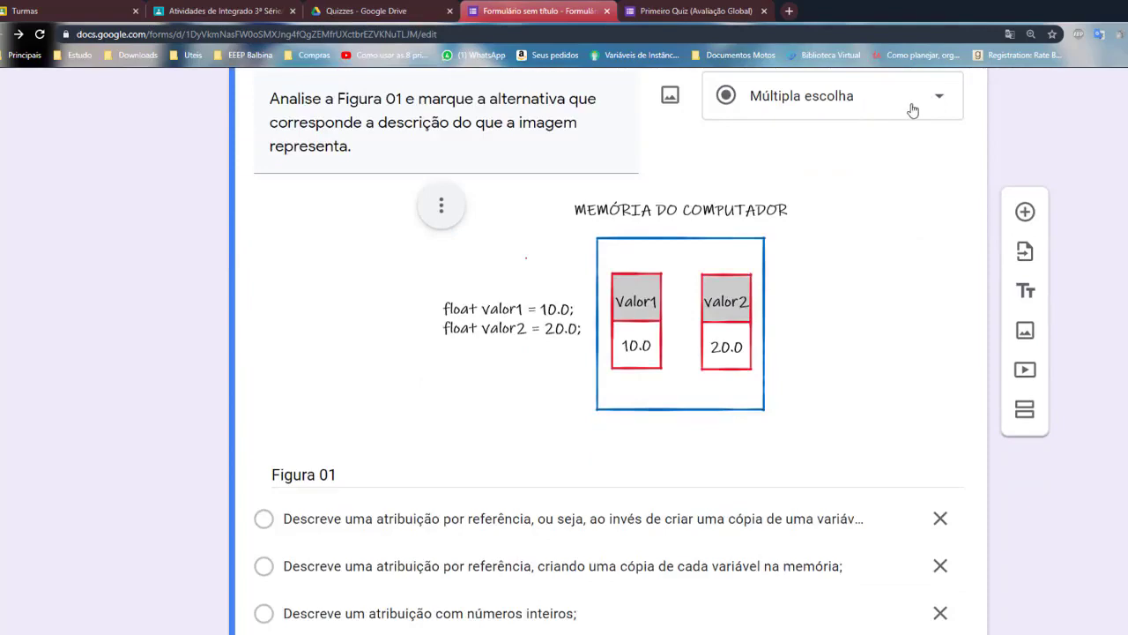
pyautogui.click(941, 108)
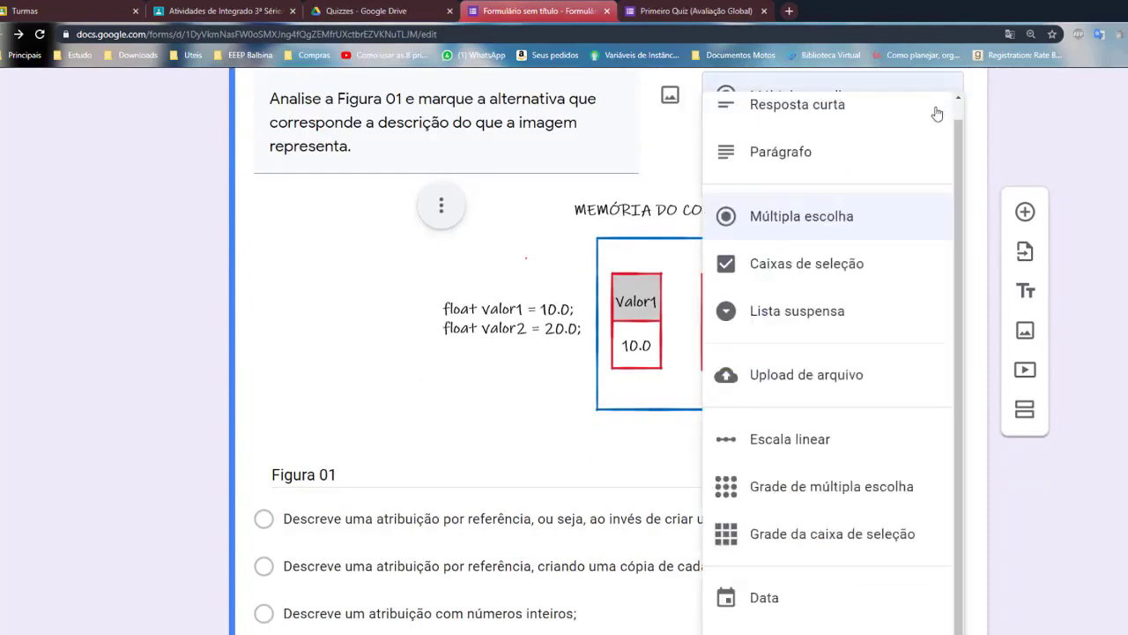
pyautogui.click(806, 277)
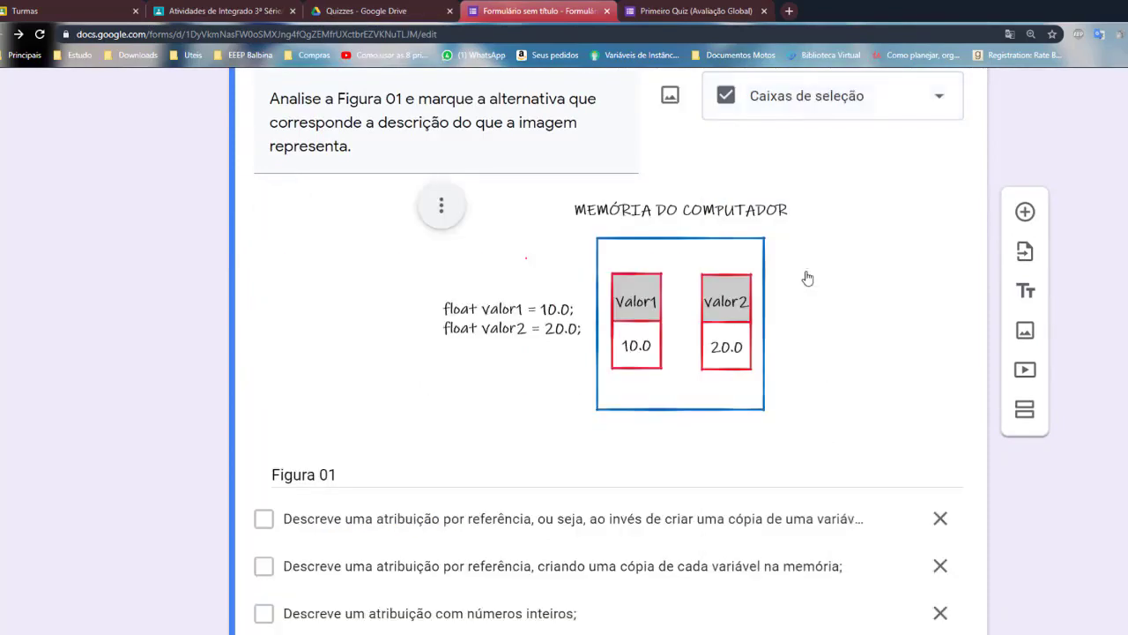
pyautogui.scroll(-2, 417, 464)
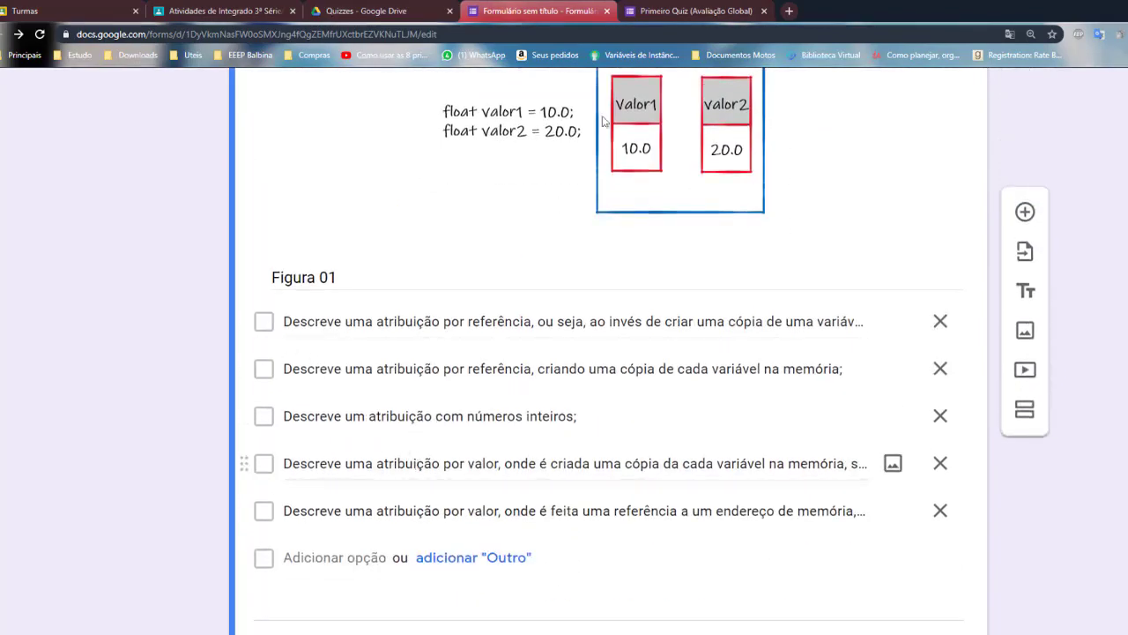
# Replace the outdated preview with a fresh one, enter 'FWF' as Nome, and reach page 2
pyautogui.click(697, 11)
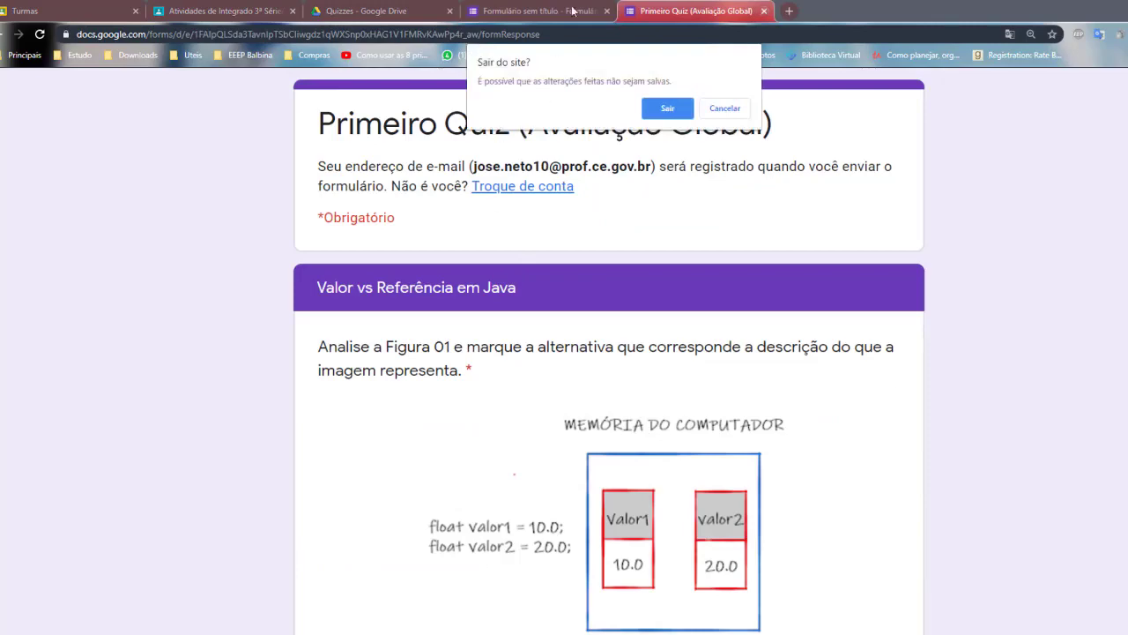
pyautogui.click(666, 110)
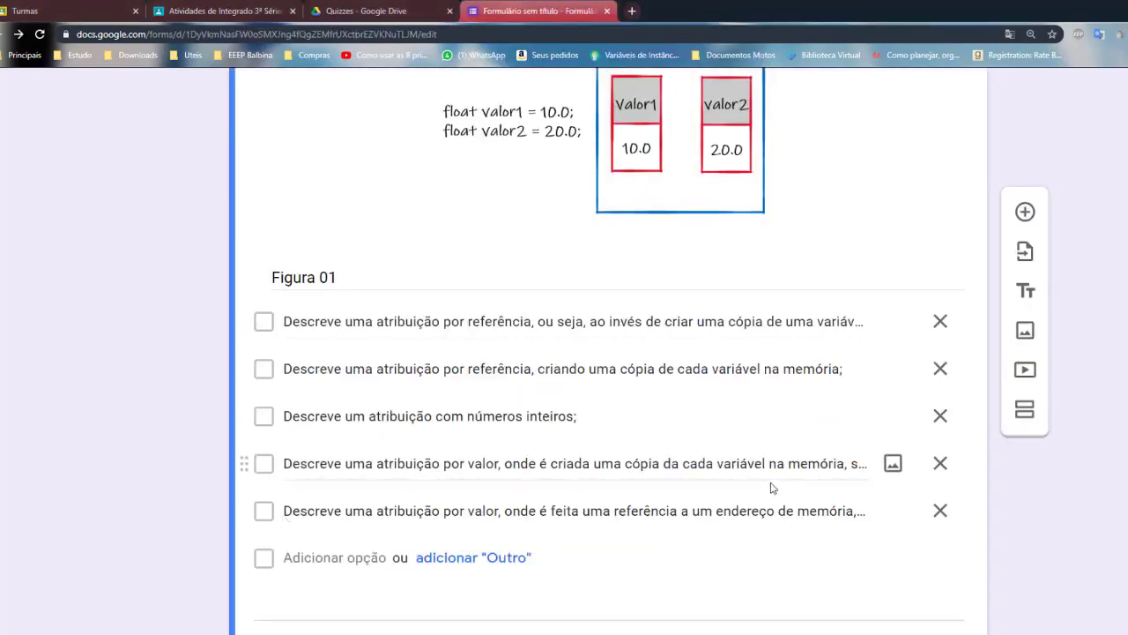
pyautogui.scroll(10, 784, 467)
pyautogui.scroll(3, 862, 416)
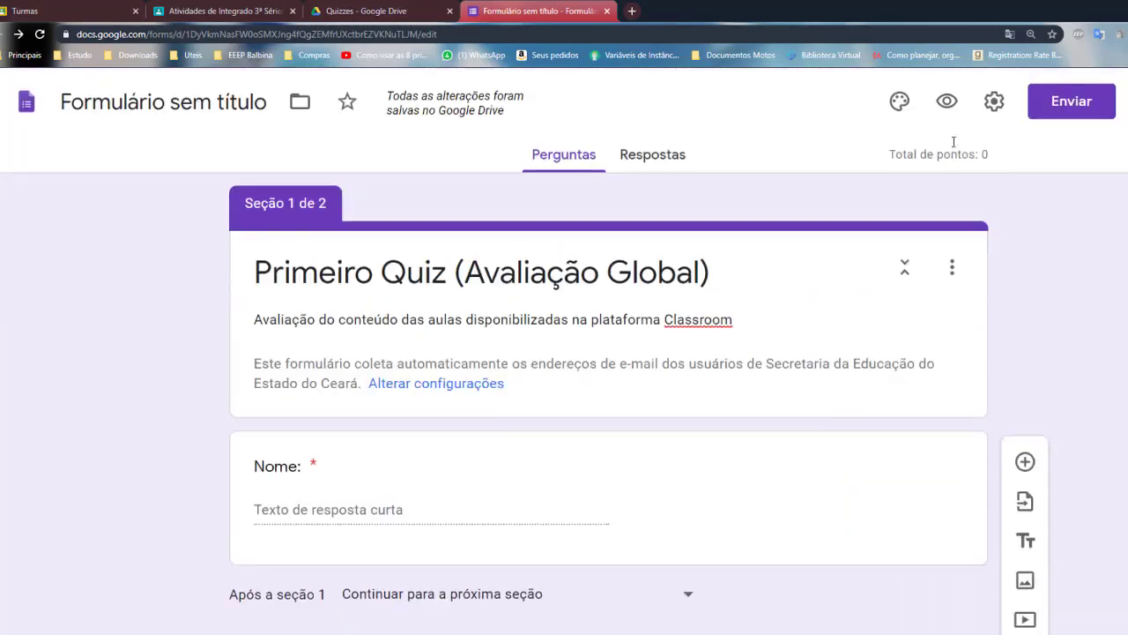
pyautogui.click(948, 100)
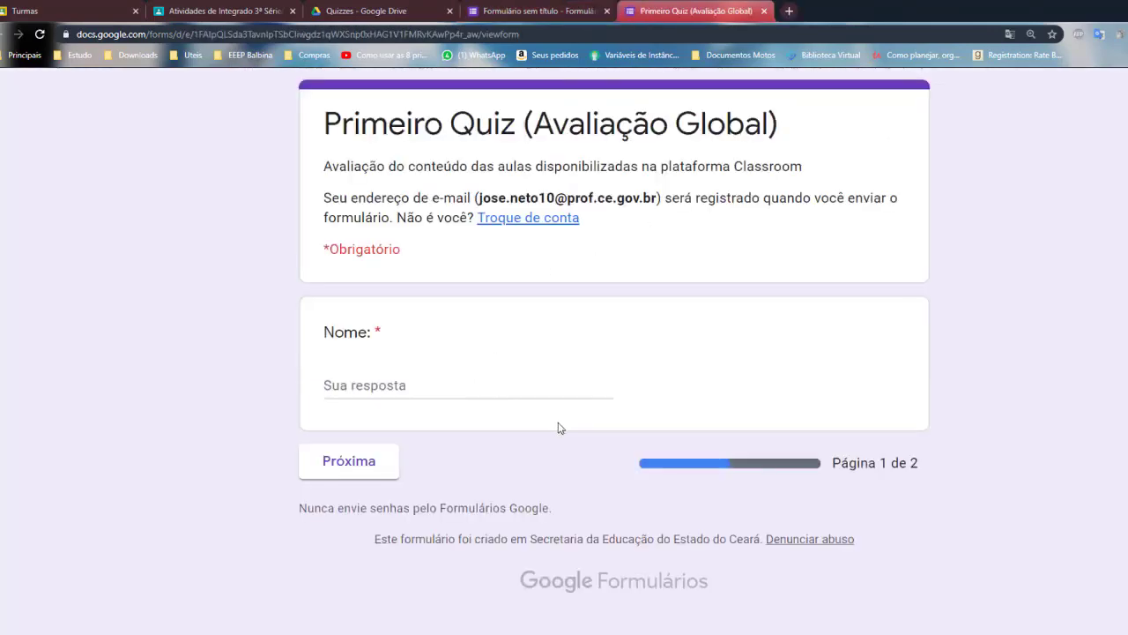
pyautogui.click(354, 462)
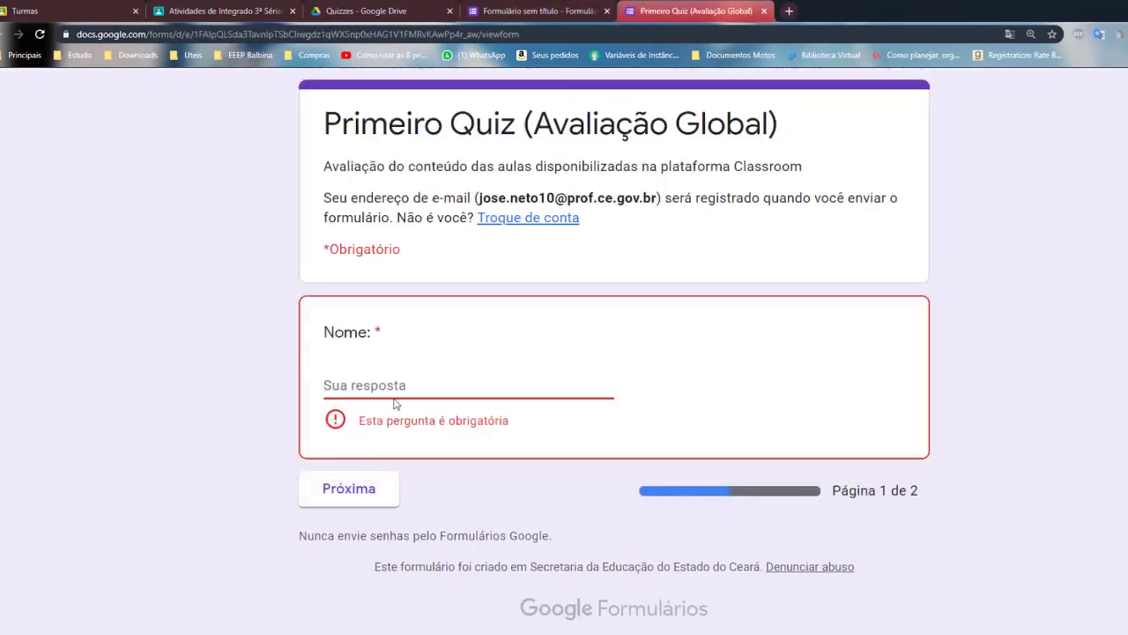
pyautogui.write('FWF')
pyautogui.click(370, 465)
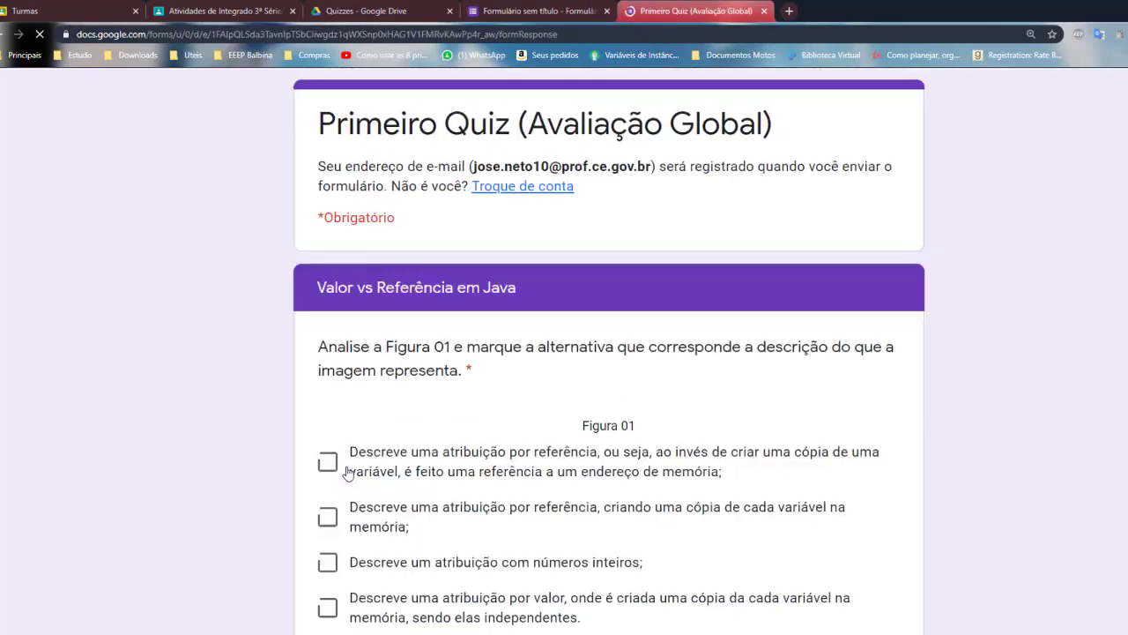
# Tick all five Figura 01 checkboxes, then untick them all to confirm multiple selection works
pyautogui.scroll(-5, 416, 476)
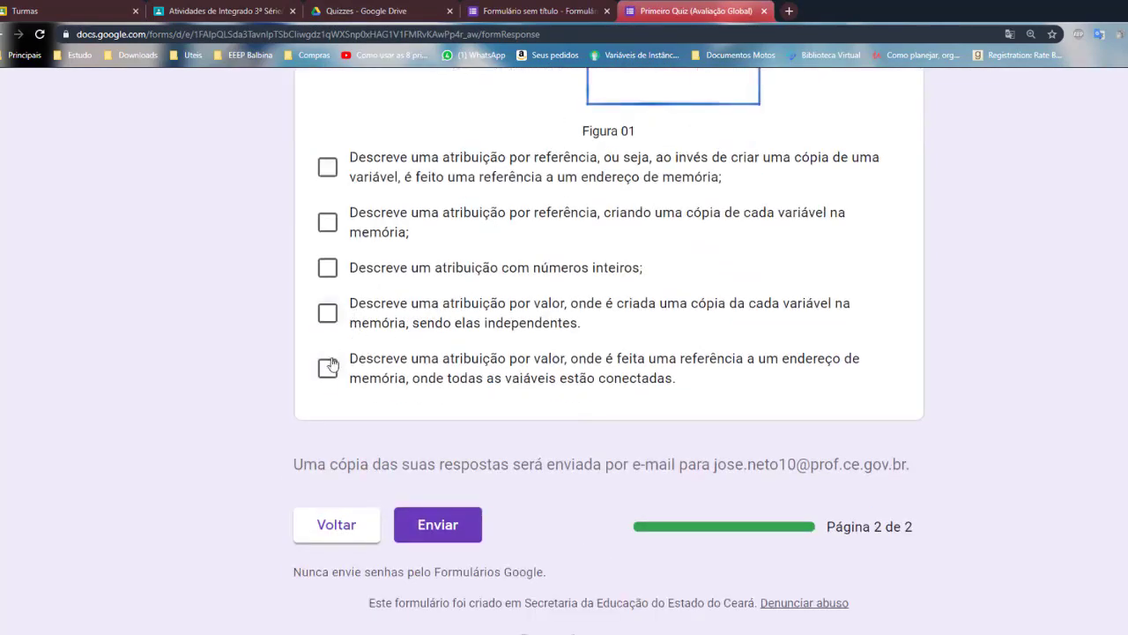
pyautogui.click(330, 366)
pyautogui.click(330, 314)
pyautogui.click(328, 268)
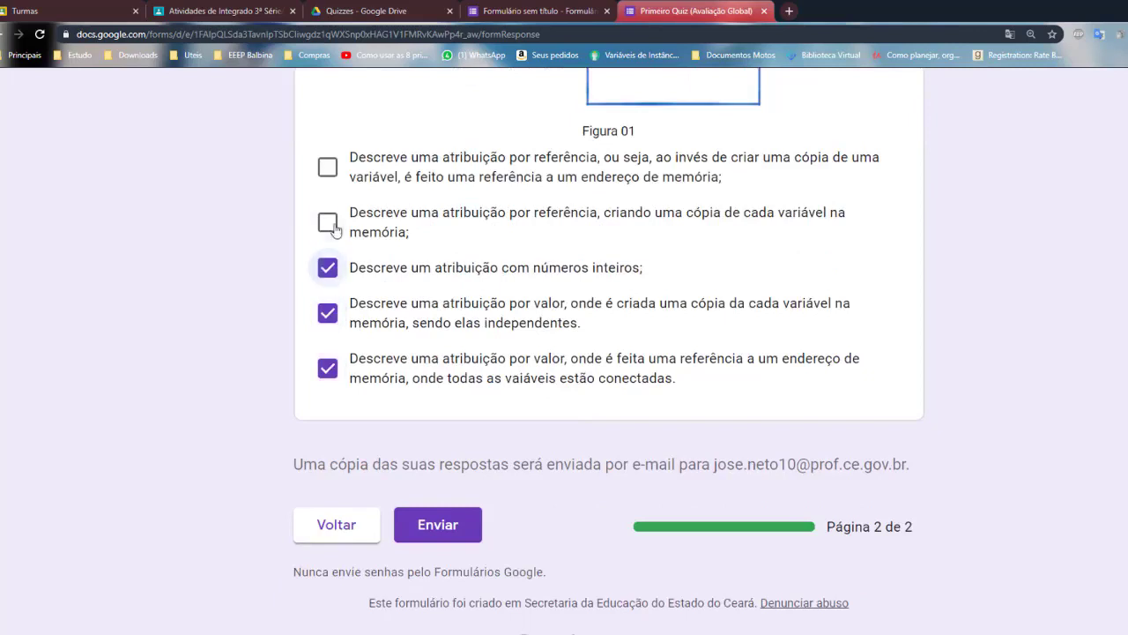
pyautogui.click(330, 224)
pyautogui.click(328, 168)
pyautogui.click(332, 225)
pyautogui.click(327, 269)
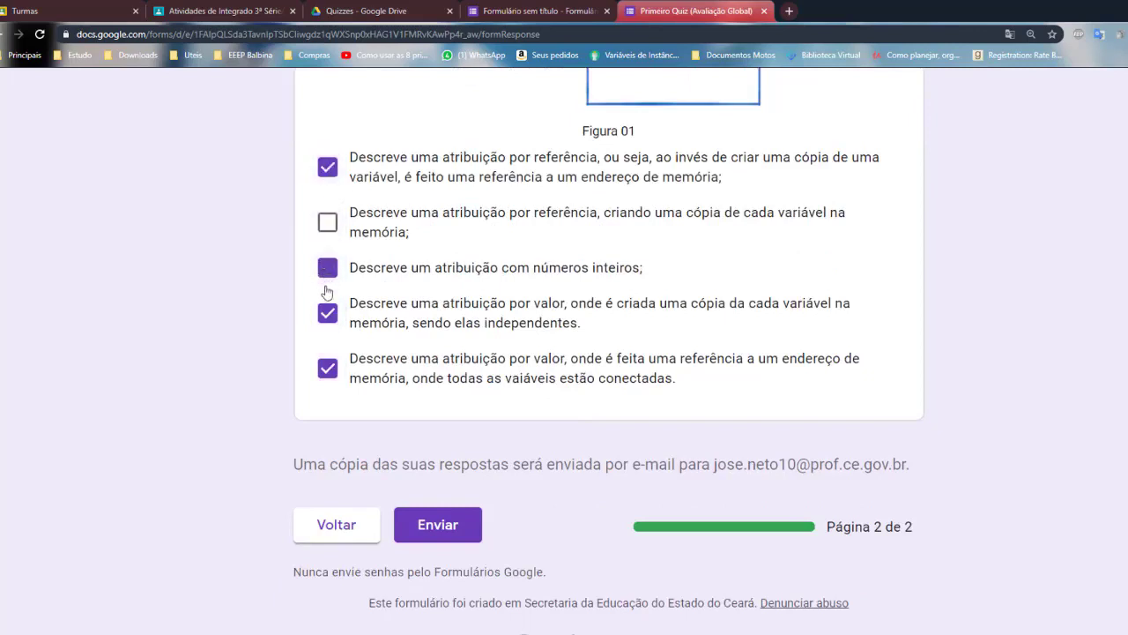
pyautogui.click(328, 314)
pyautogui.click(327, 367)
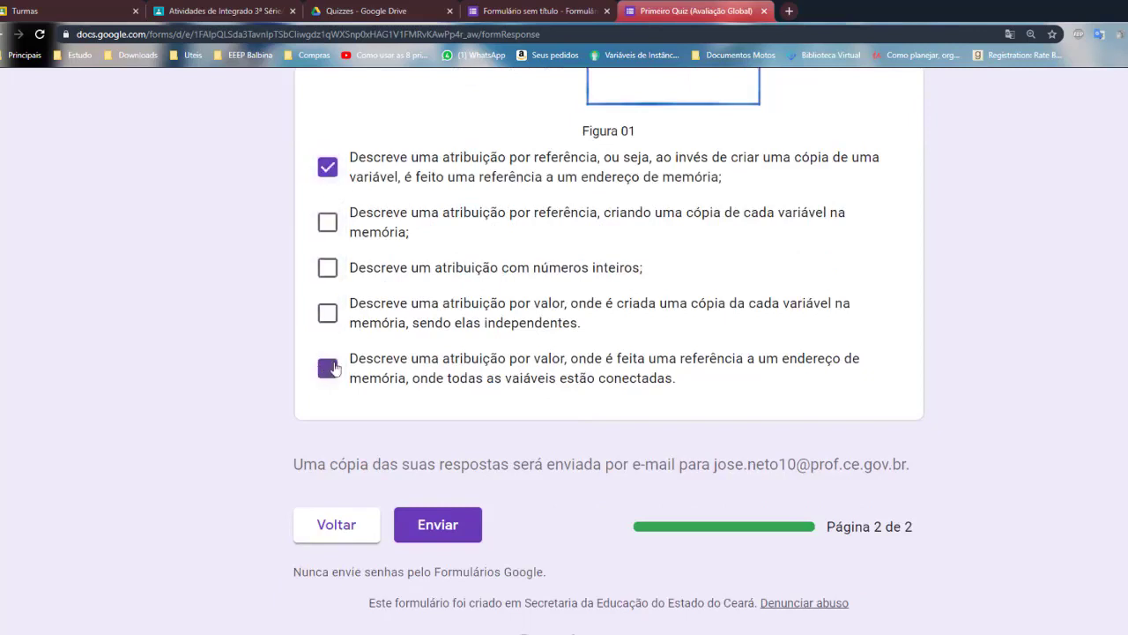
pyautogui.click(328, 168)
pyautogui.scroll(6, 550, 259)
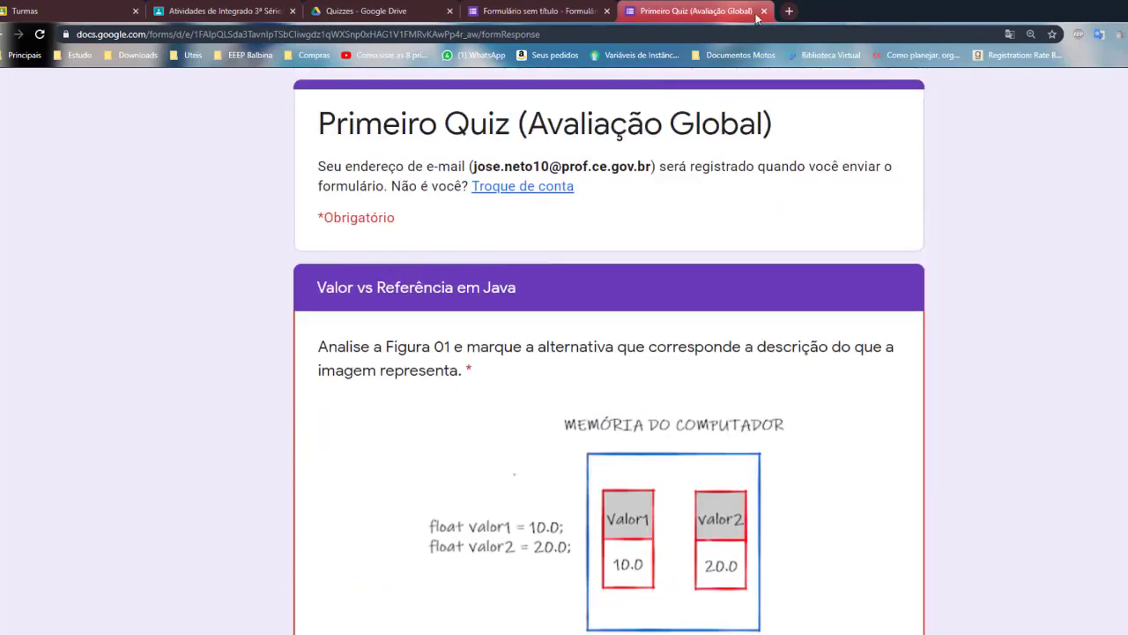
# Close the preview and change the Figura 01 question type to Lista suspensa
pyautogui.click(763, 11)
pyautogui.scroll(-3, 606, 385)
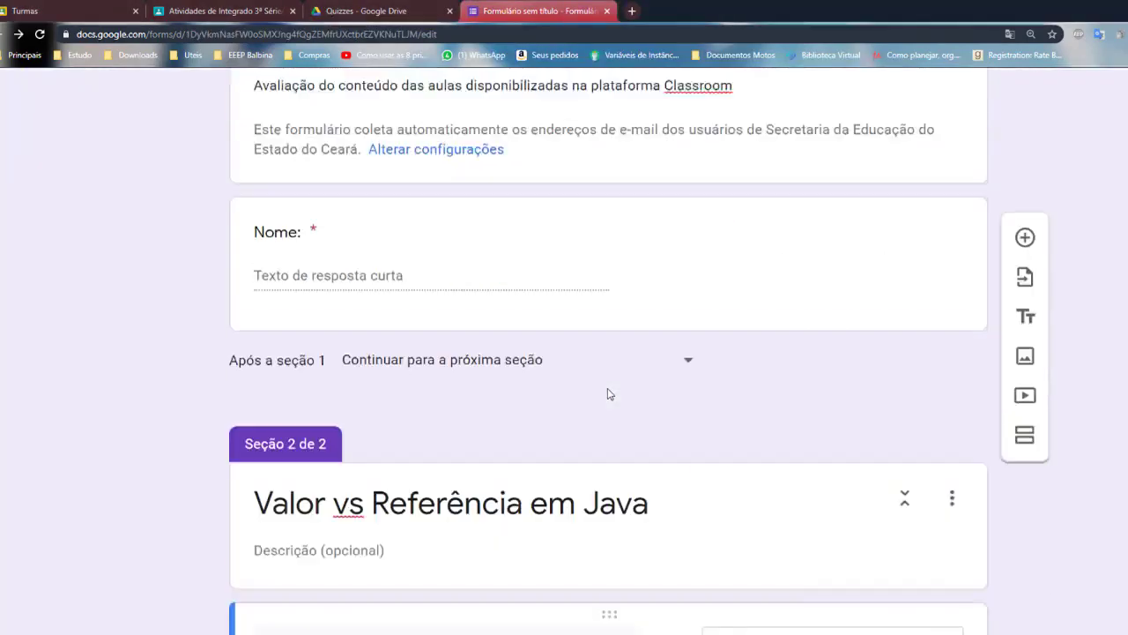
pyautogui.scroll(-4, 606, 394)
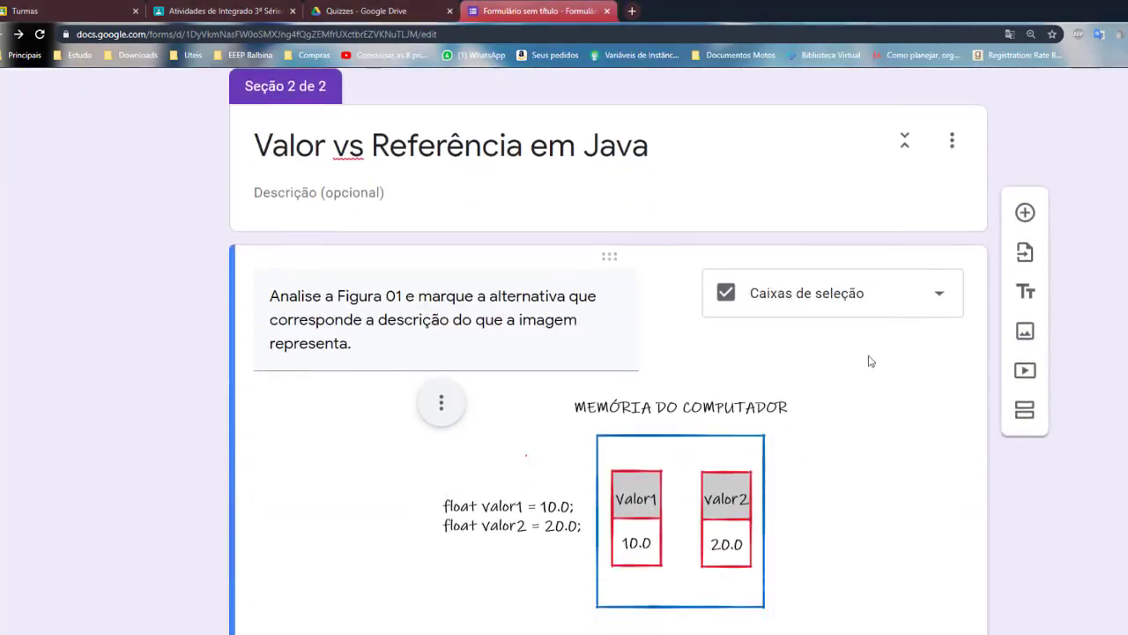
pyautogui.click(933, 298)
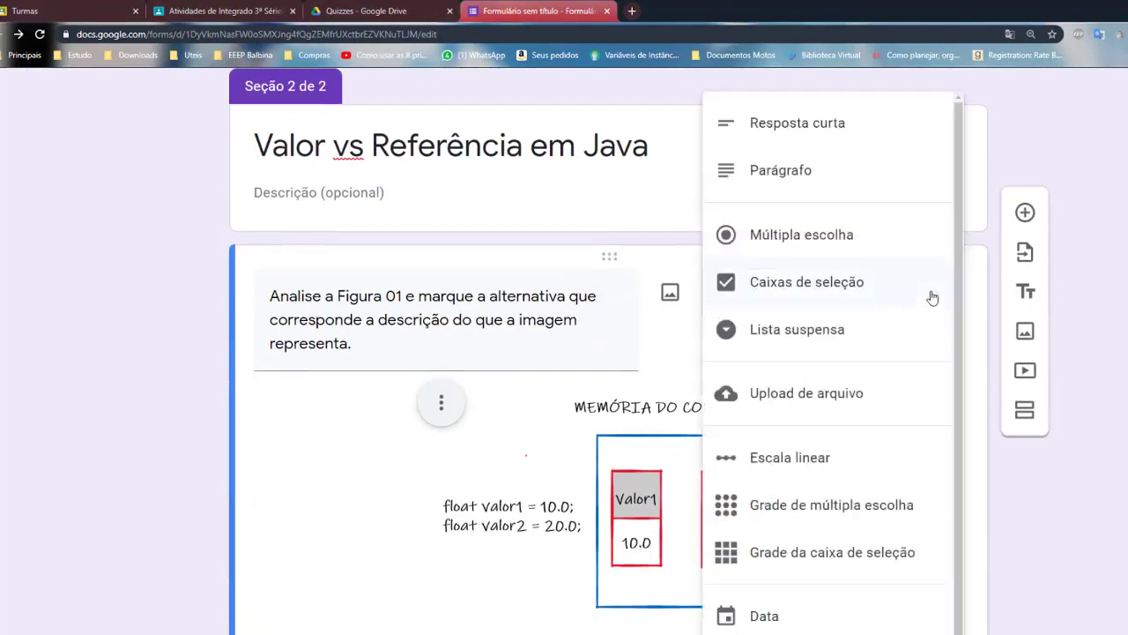
pyautogui.click(805, 335)
# Return to the top of the form and launch a fresh quiz preview
pyautogui.scroll(-4, 392, 450)
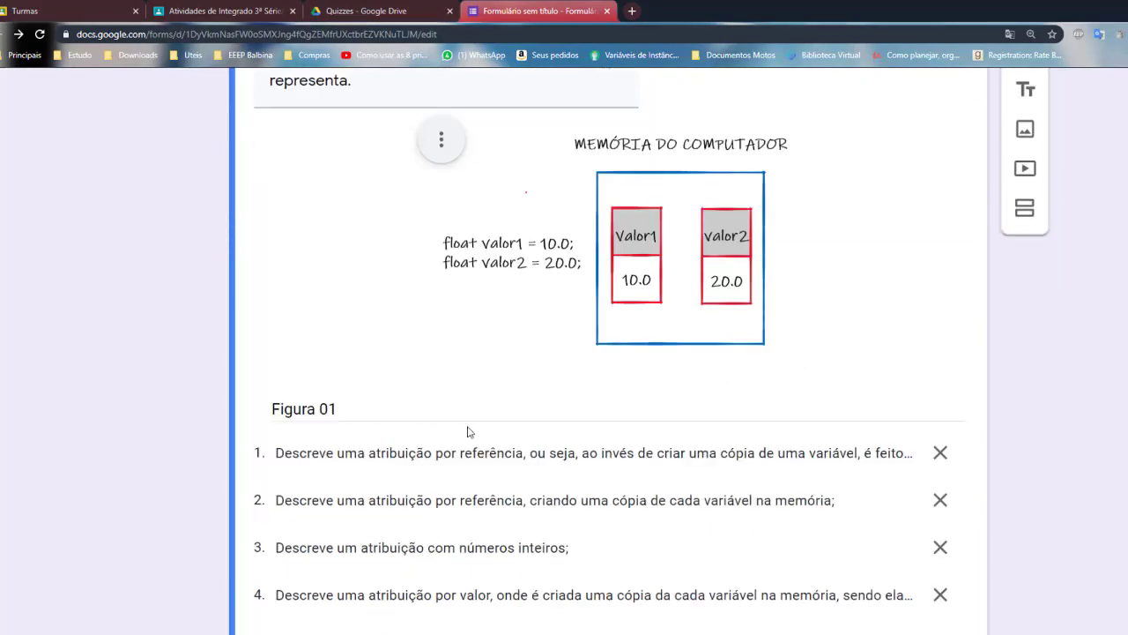
pyautogui.scroll(-1, 390, 449)
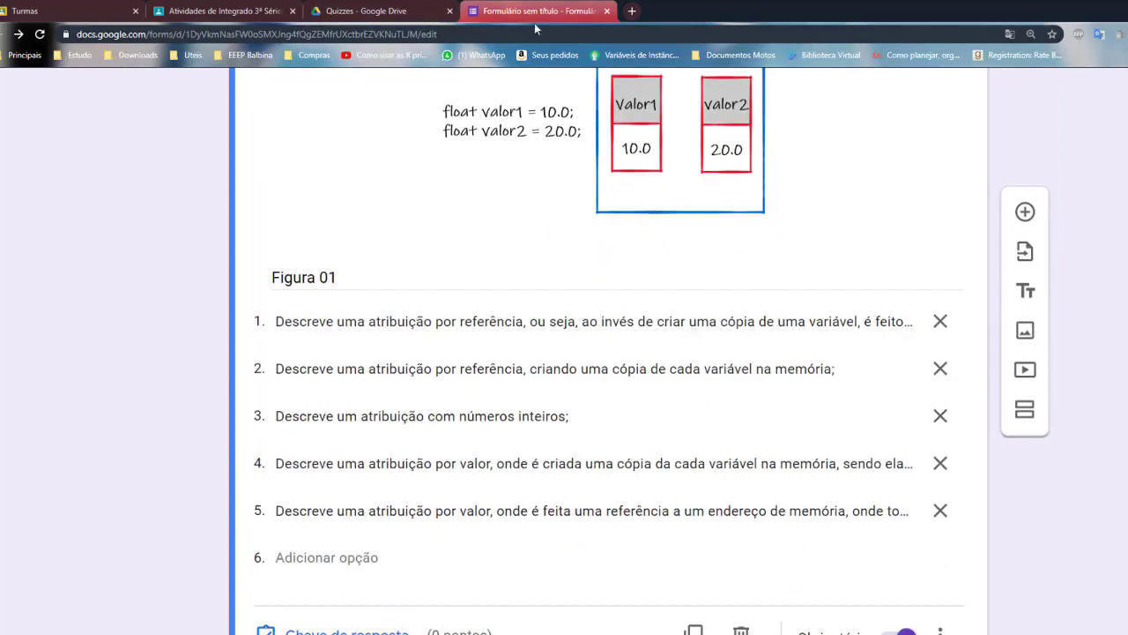
pyautogui.scroll(10, 619, 408)
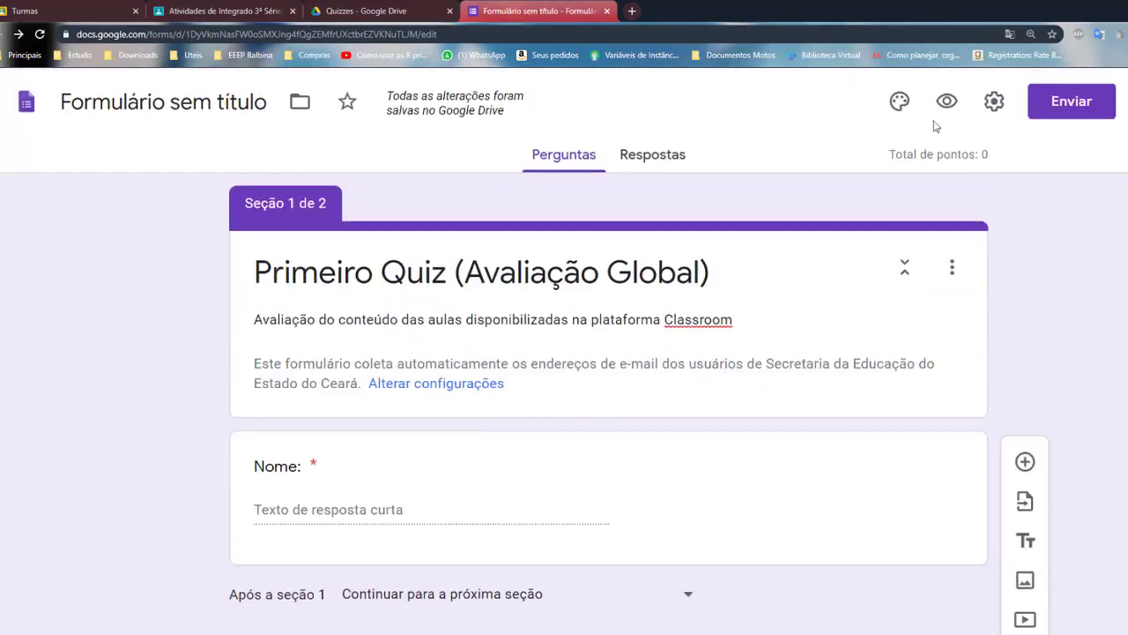
pyautogui.click(947, 100)
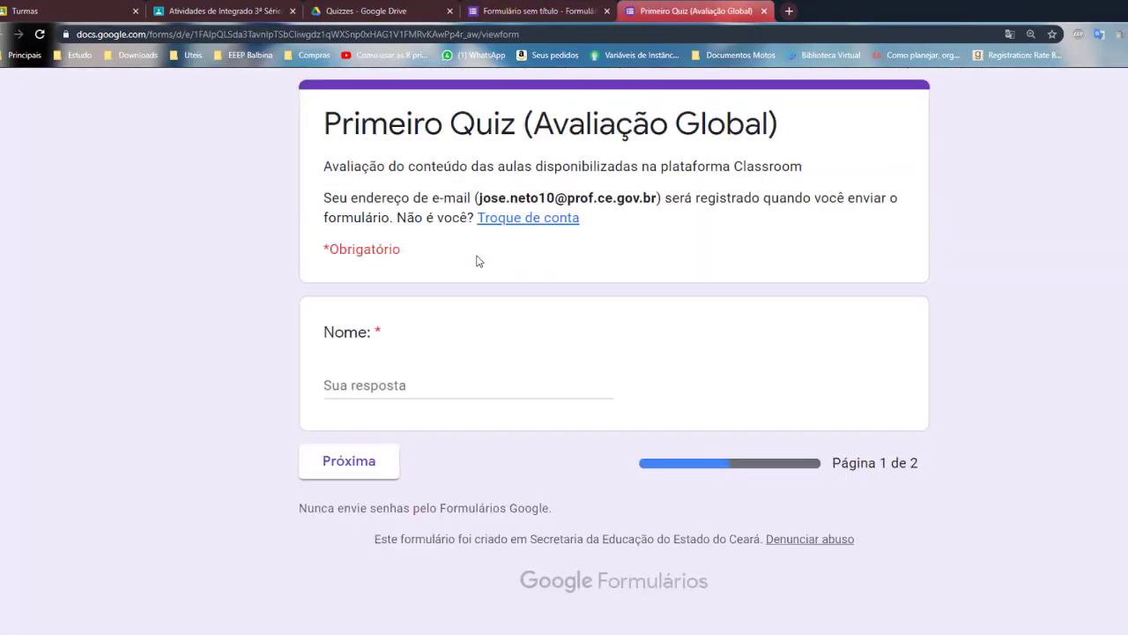
# Enter 'FWEFF' as Nome and continue to page 2 of the preview
pyautogui.click(412, 401)
pyautogui.write('FWEFF')
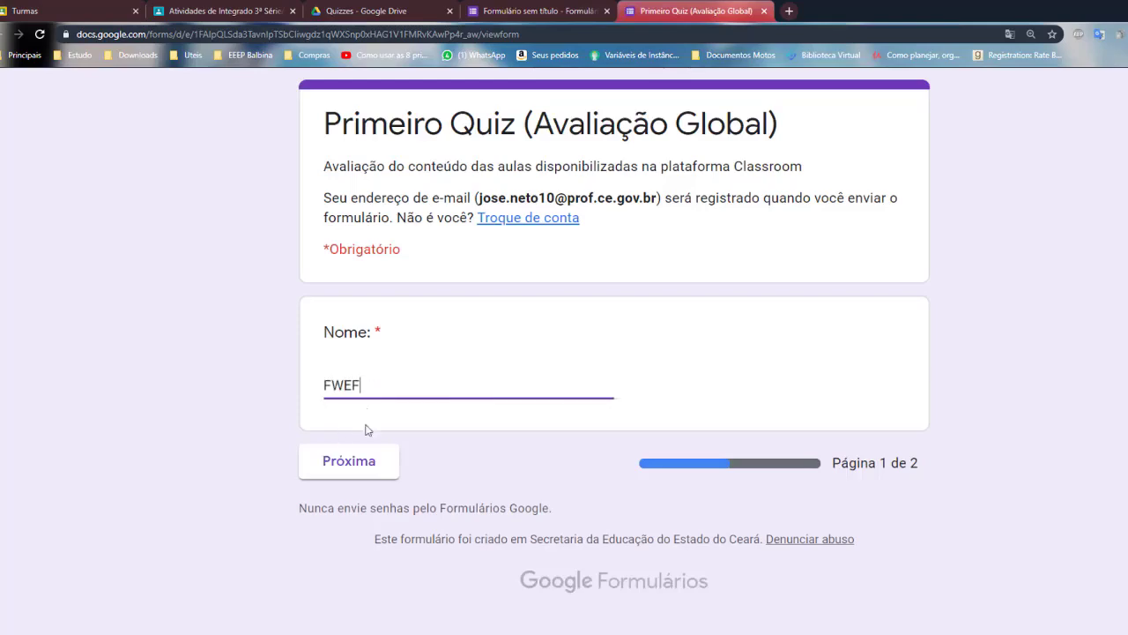
pyautogui.click(360, 462)
# Pick the whole-numbers answer from the Figura 01 dropdown, then return to the editor
pyautogui.scroll(-4, 360, 461)
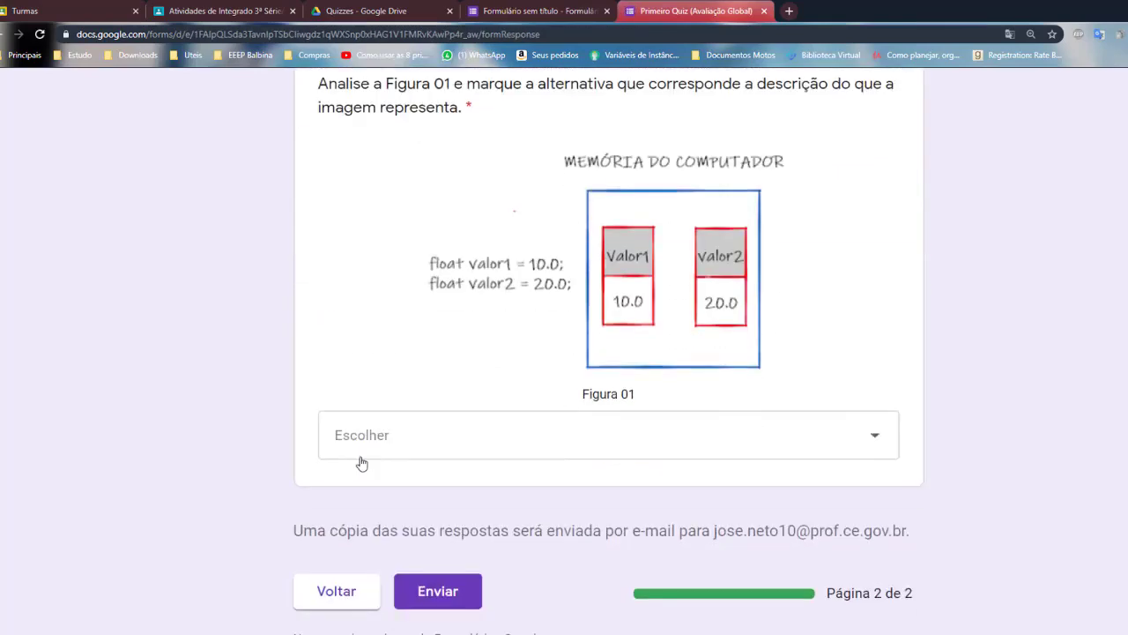
pyautogui.scroll(3, 600, 331)
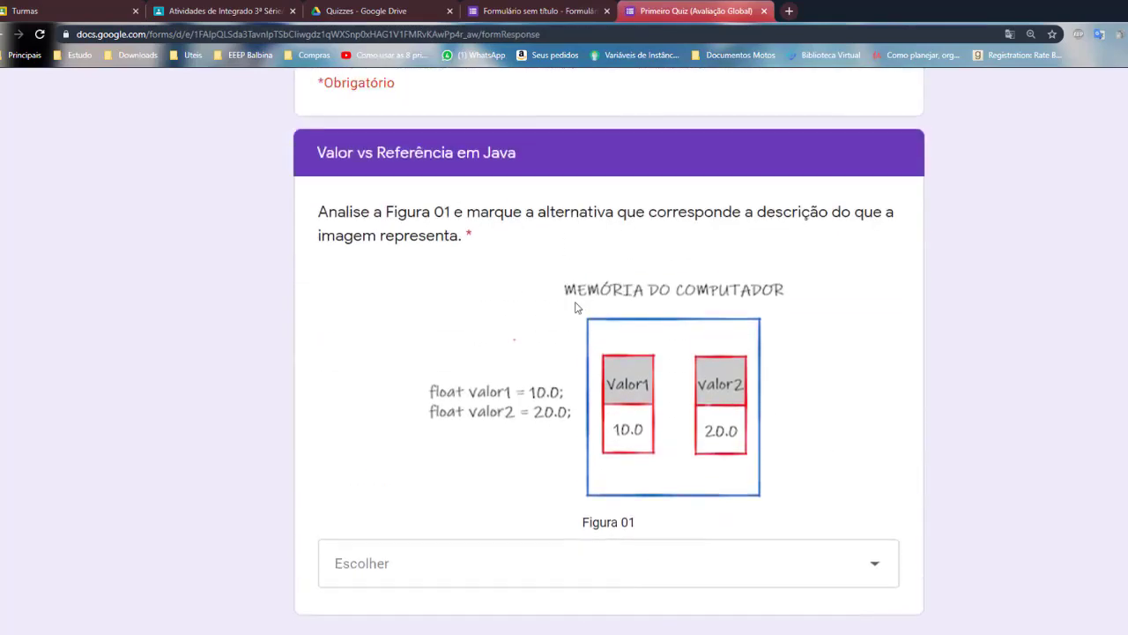
pyautogui.scroll(-3, 587, 427)
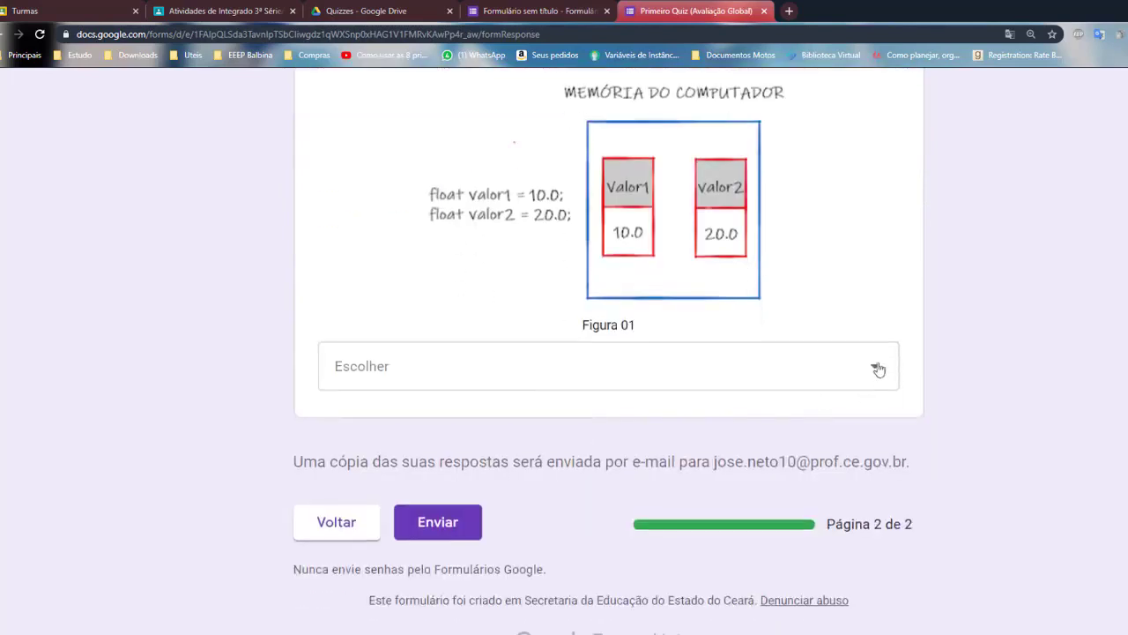
pyautogui.click(873, 371)
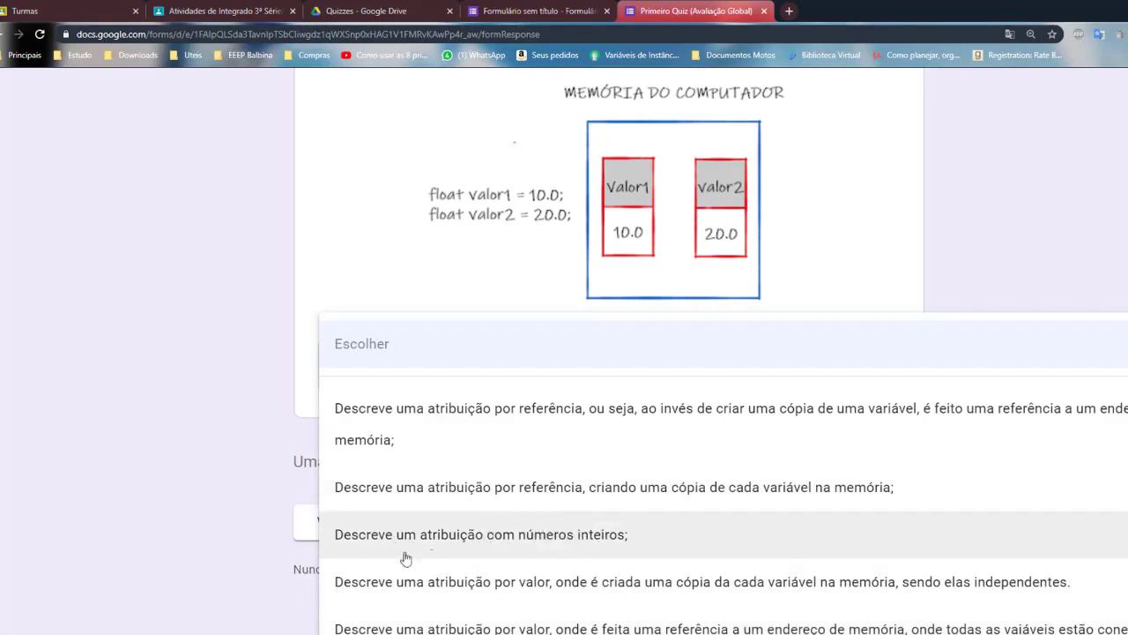
pyautogui.click(458, 536)
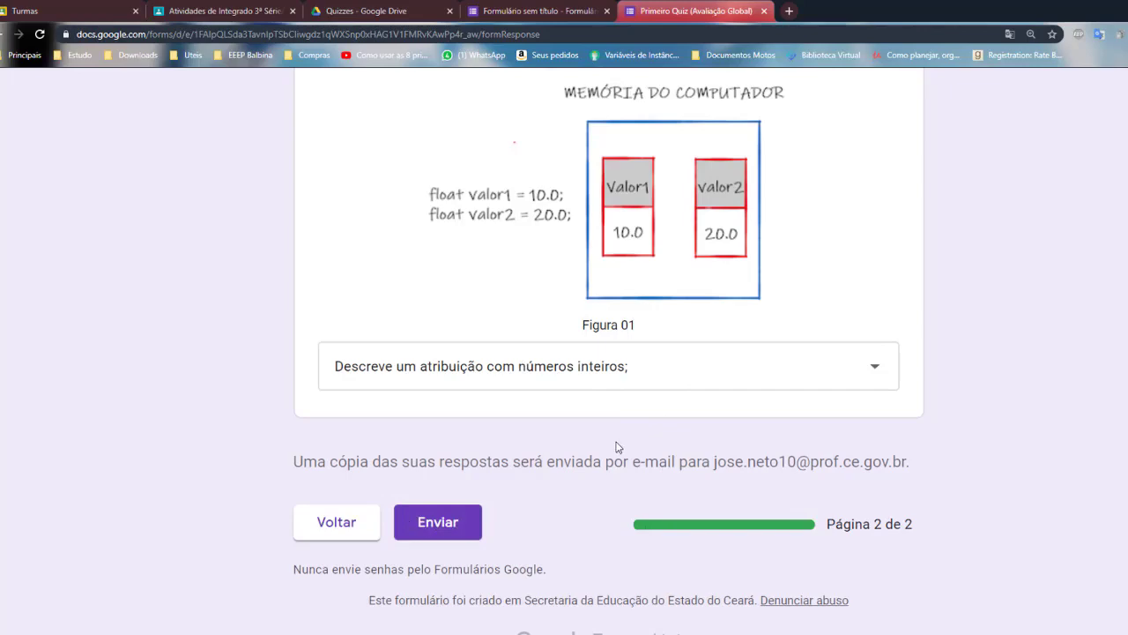
pyautogui.scroll(4, 613, 432)
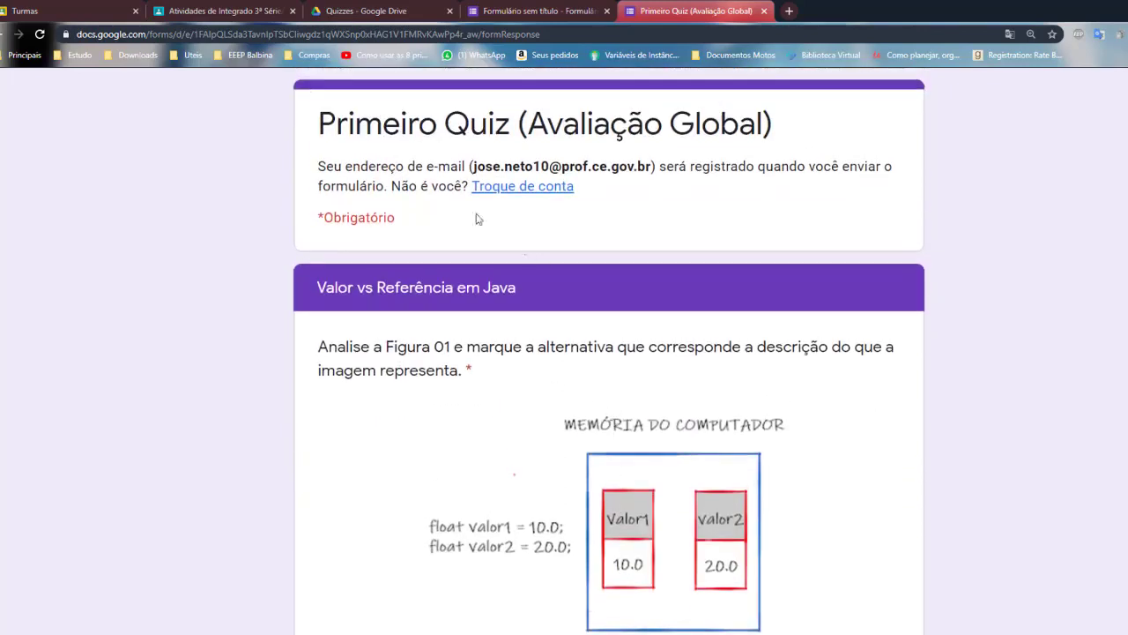
pyautogui.click(573, 12)
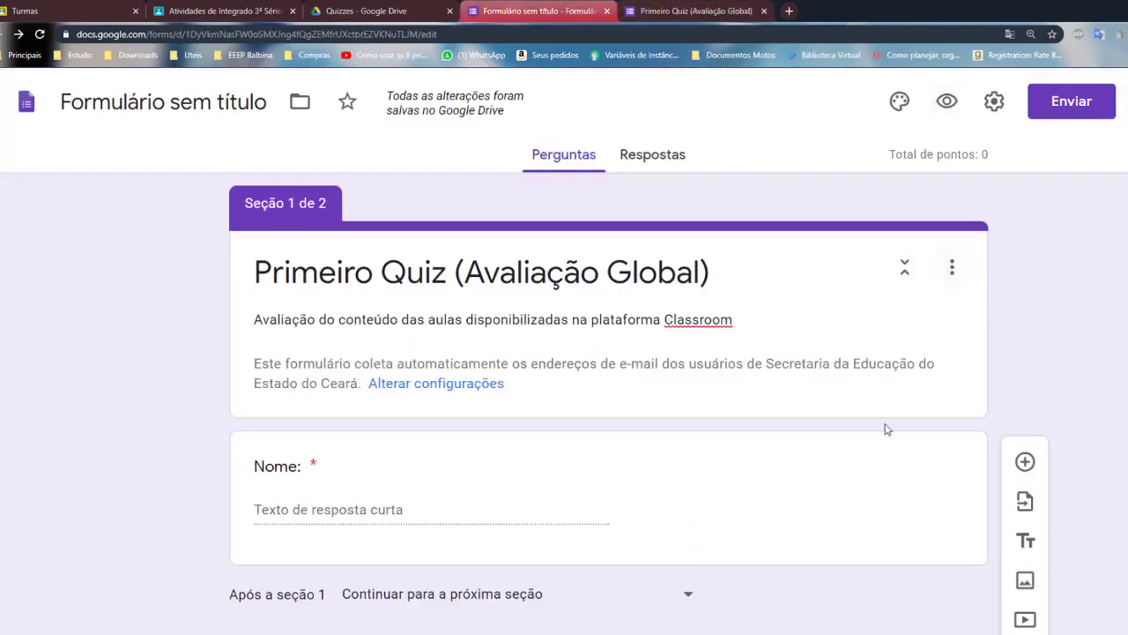
# Try switching Figura 01 to Upload de arquivo, then cancel the file-upload permission notice
pyautogui.scroll(-9, 886, 429)
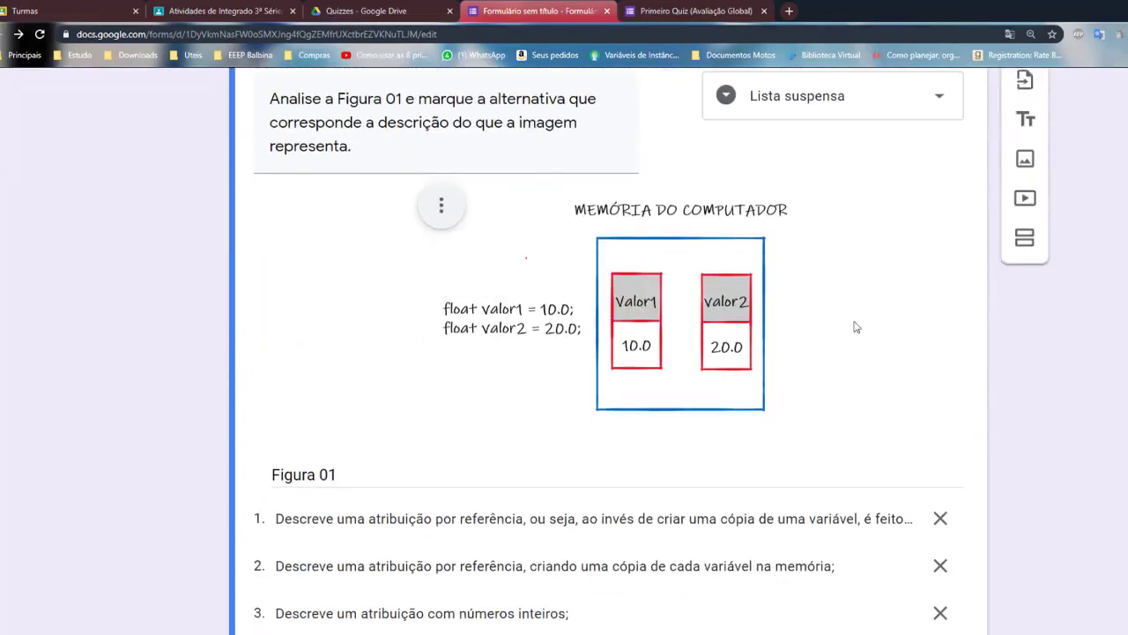
pyautogui.click(938, 98)
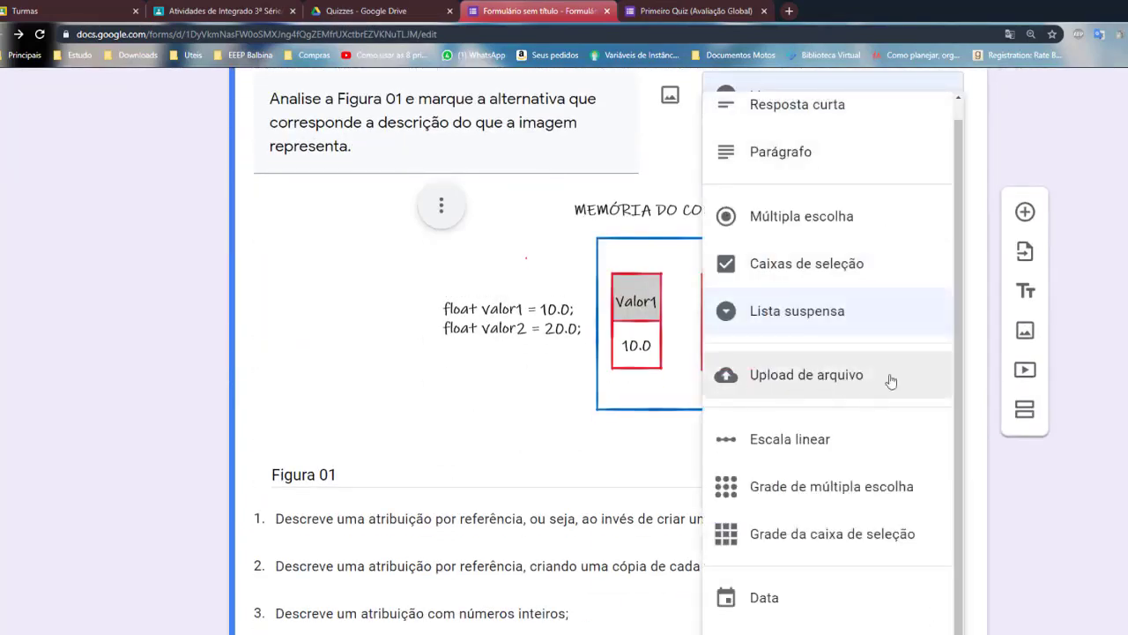
pyautogui.click(842, 384)
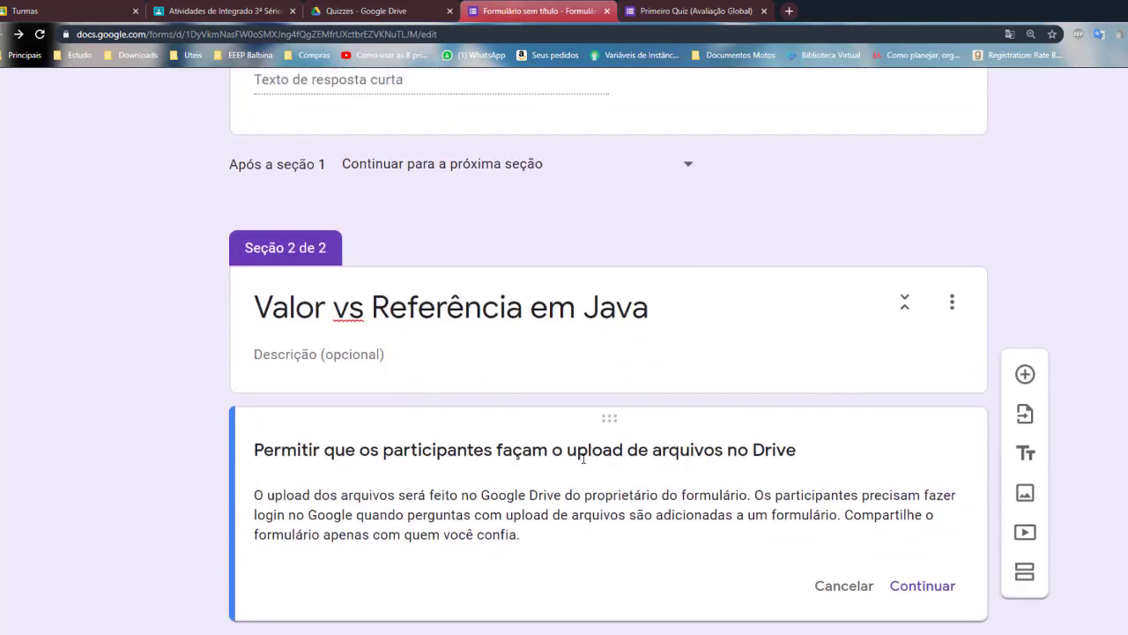
pyautogui.scroll(4, 615, 457)
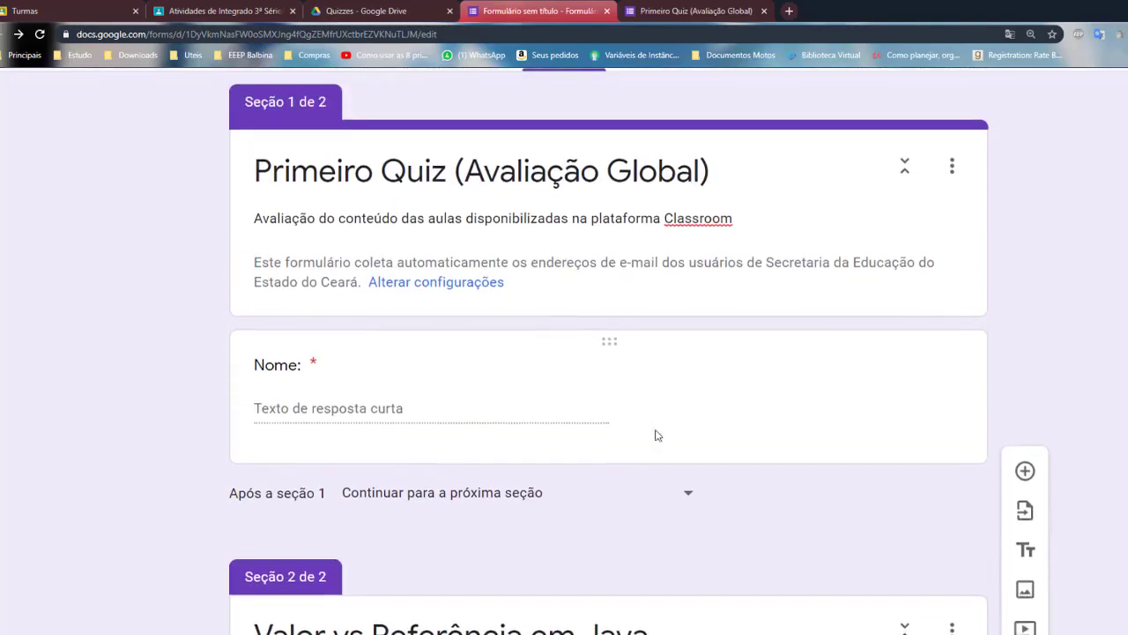
pyautogui.scroll(-3, 655, 434)
pyautogui.scroll(-1, 656, 430)
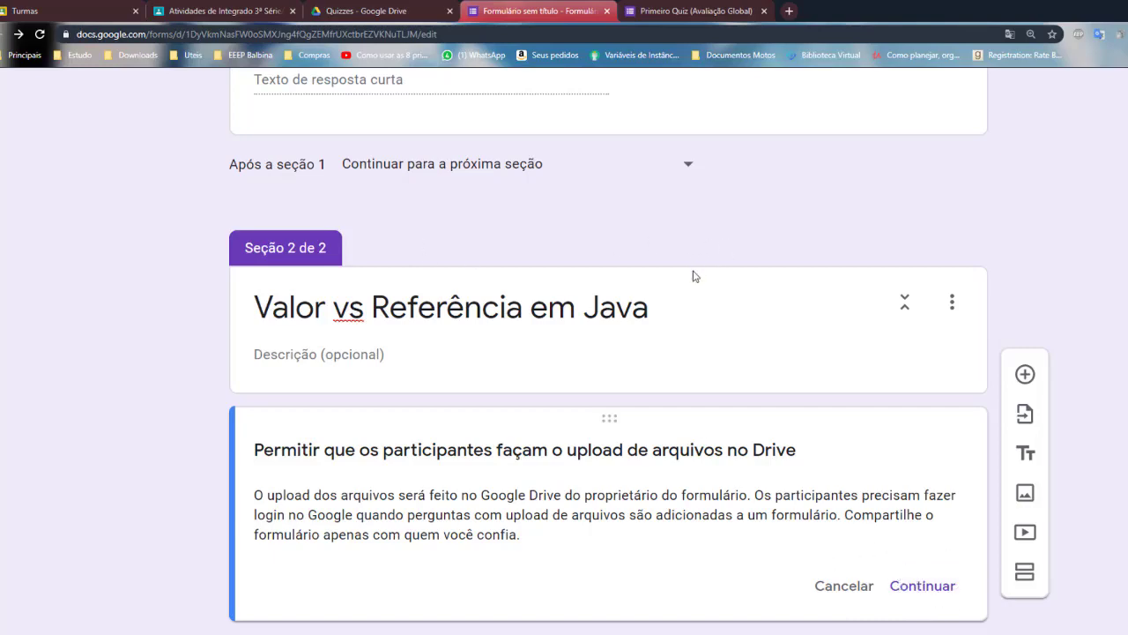
pyautogui.scroll(2, 693, 276)
pyautogui.scroll(3, 897, 396)
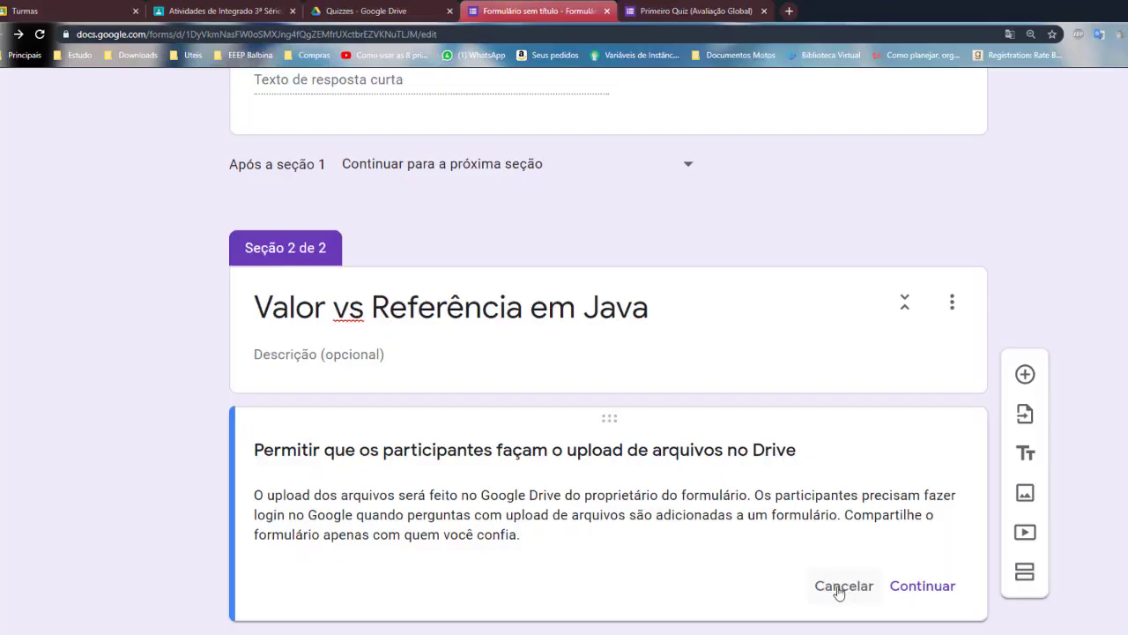
pyautogui.click(840, 595)
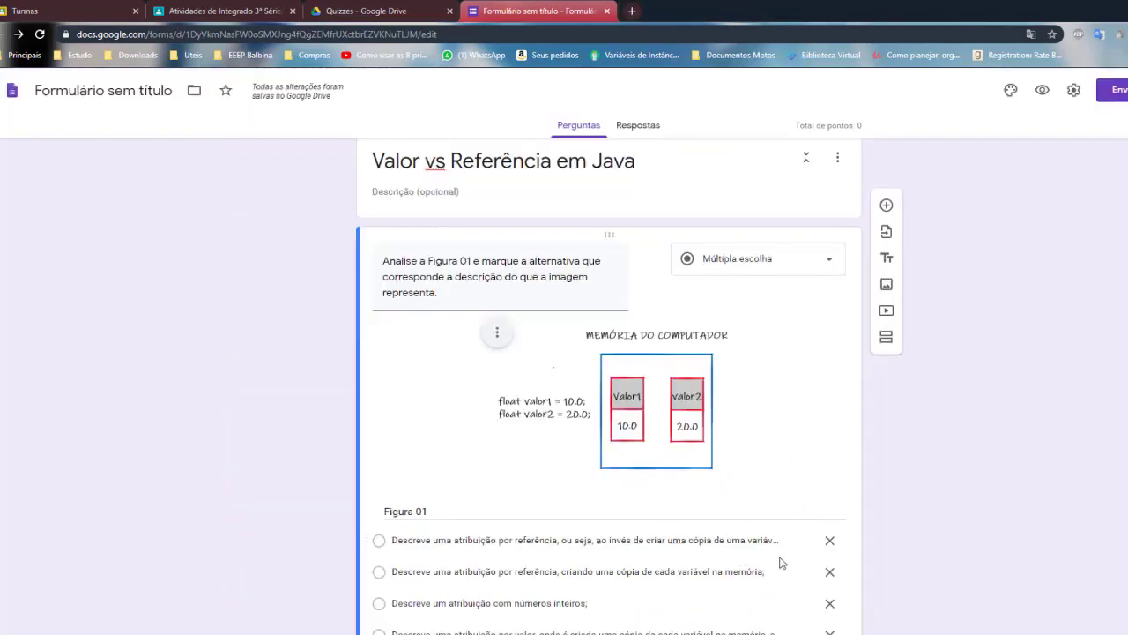
# Zoom to 125% and mark 'atribuição por valor… independentes' as Figura 01's correct answer in the answer key
pyautogui.hotkey('ctrl', '+')
pyautogui.hotkey('ctrl', '+')
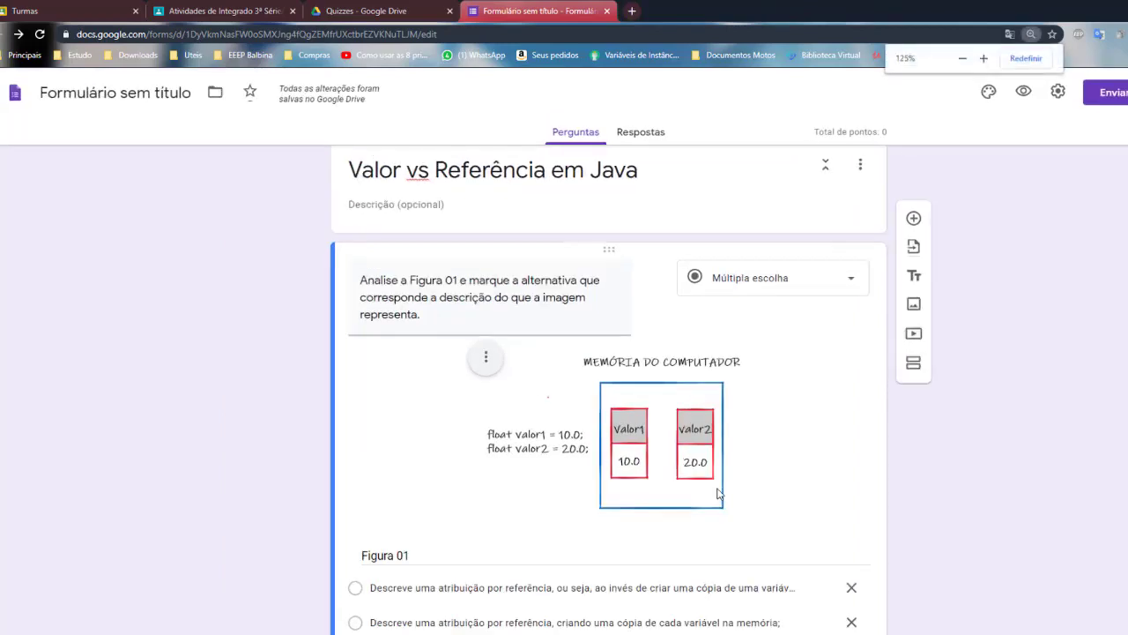
pyautogui.scroll(-1, 756, 550)
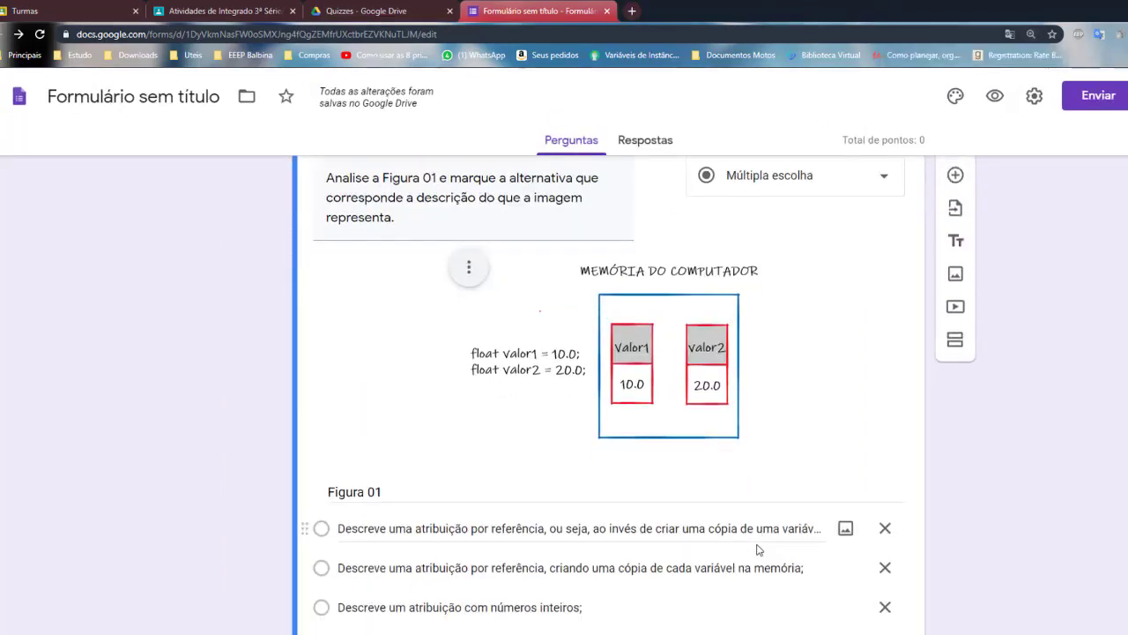
pyautogui.scroll(-2, 758, 551)
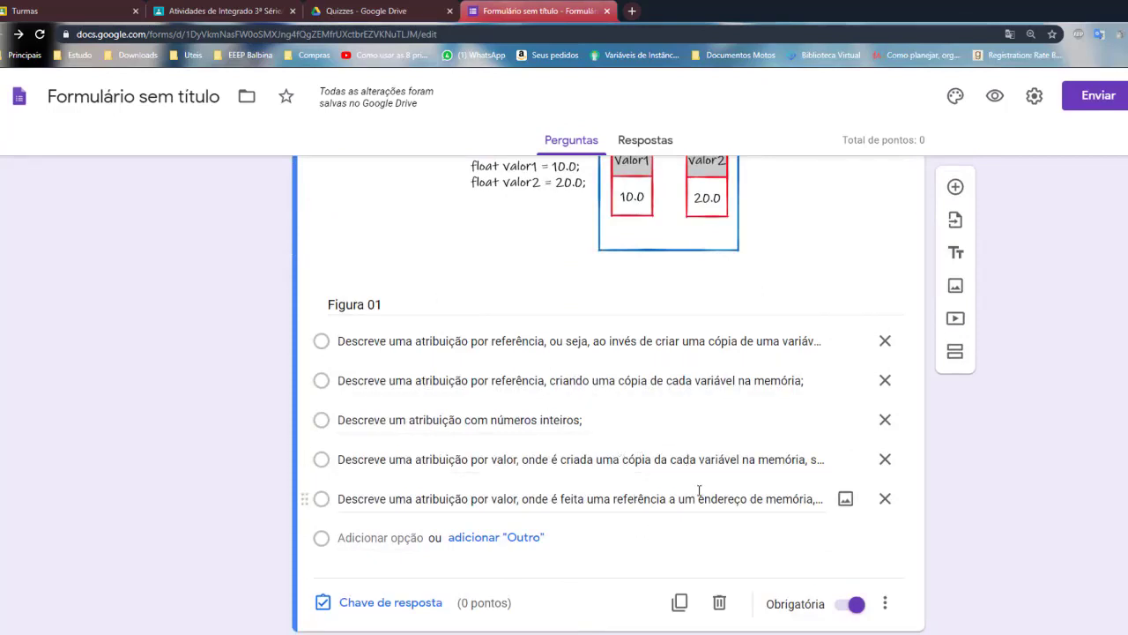
pyautogui.click(405, 603)
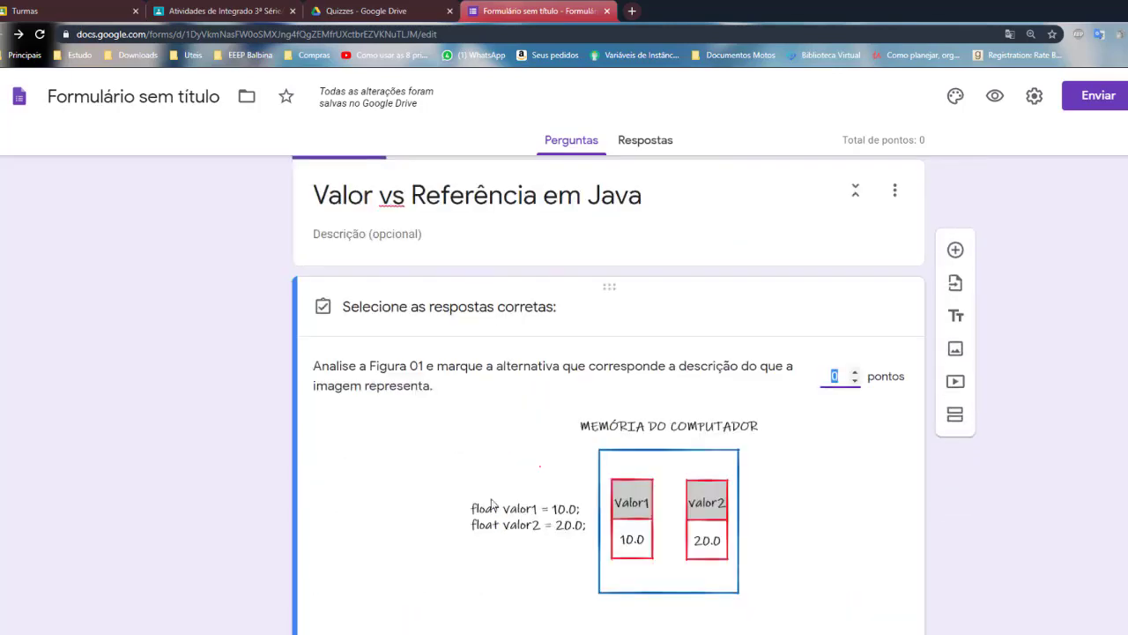
pyautogui.scroll(-3, 492, 505)
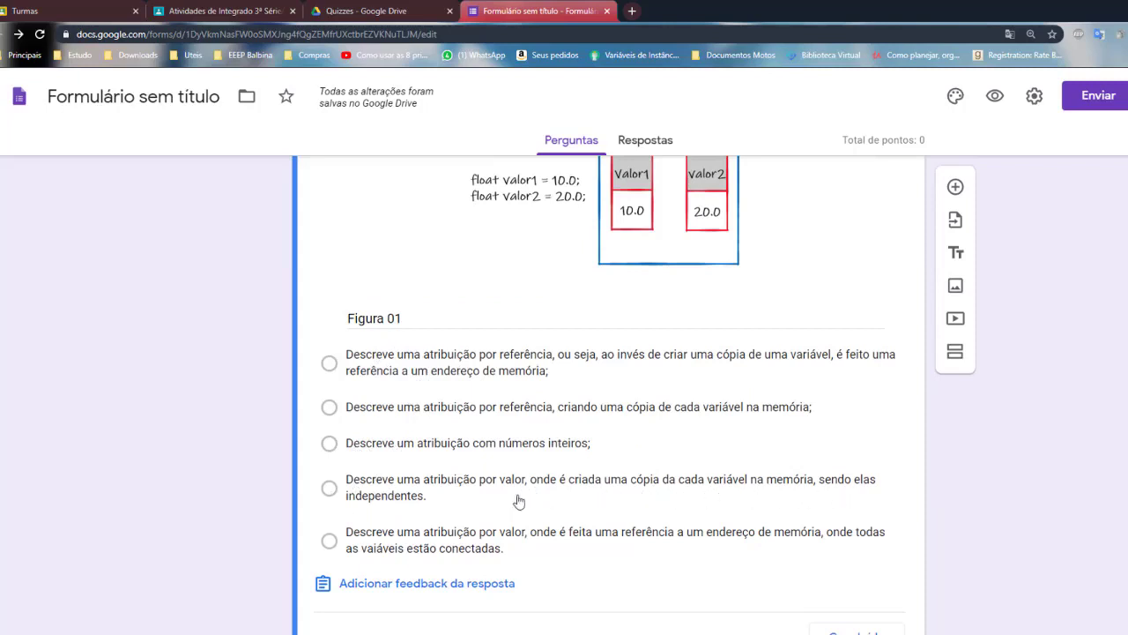
pyautogui.click(329, 489)
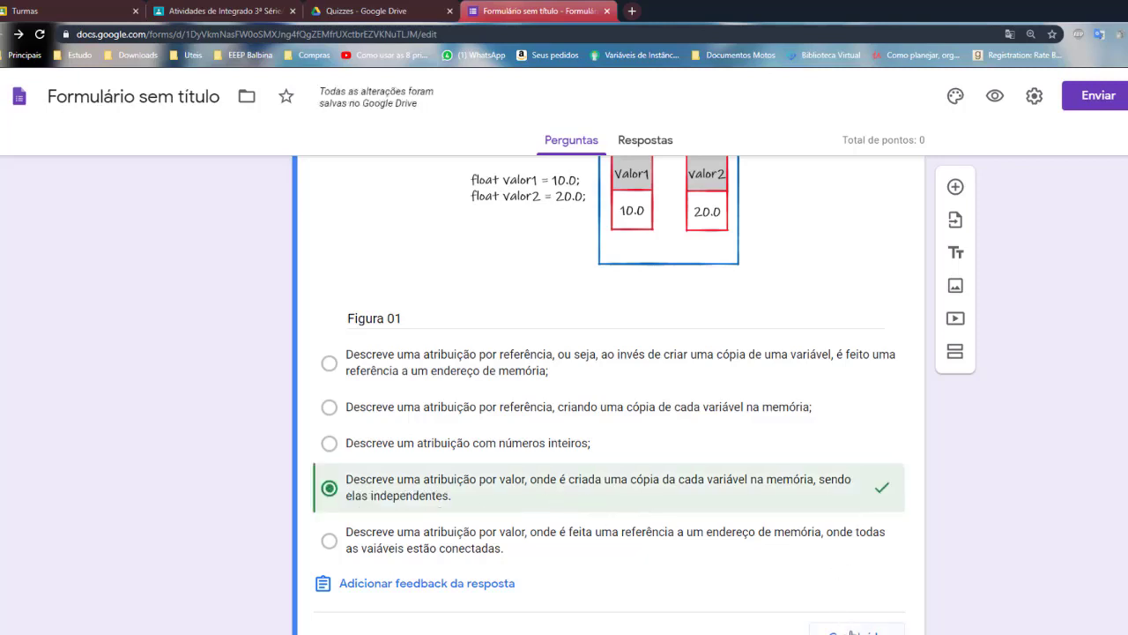
pyautogui.click(429, 589)
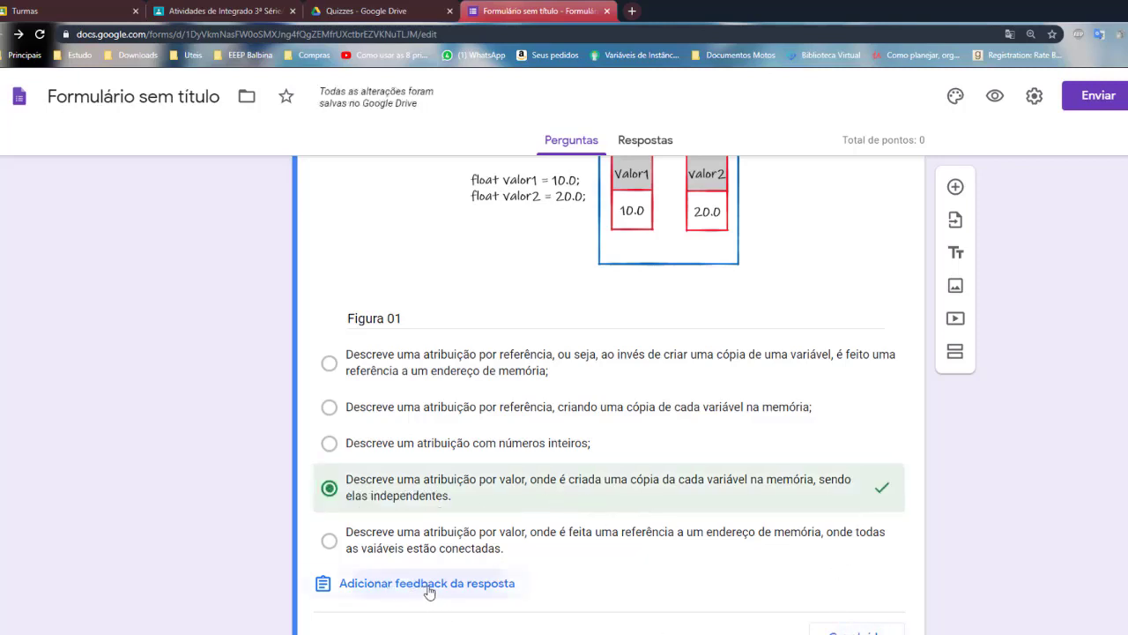
# Copy 'Infelizmente você errou!' from Sticky Notes into the incorrect-answer feedback
pyautogui.click(455, 237)
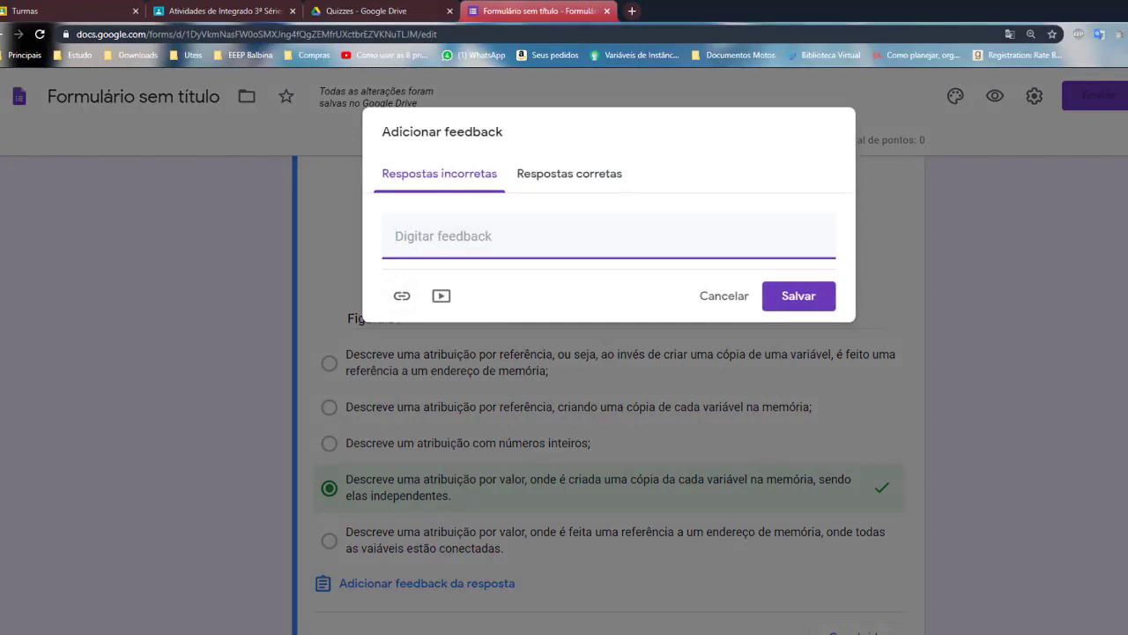
pyautogui.press('super')
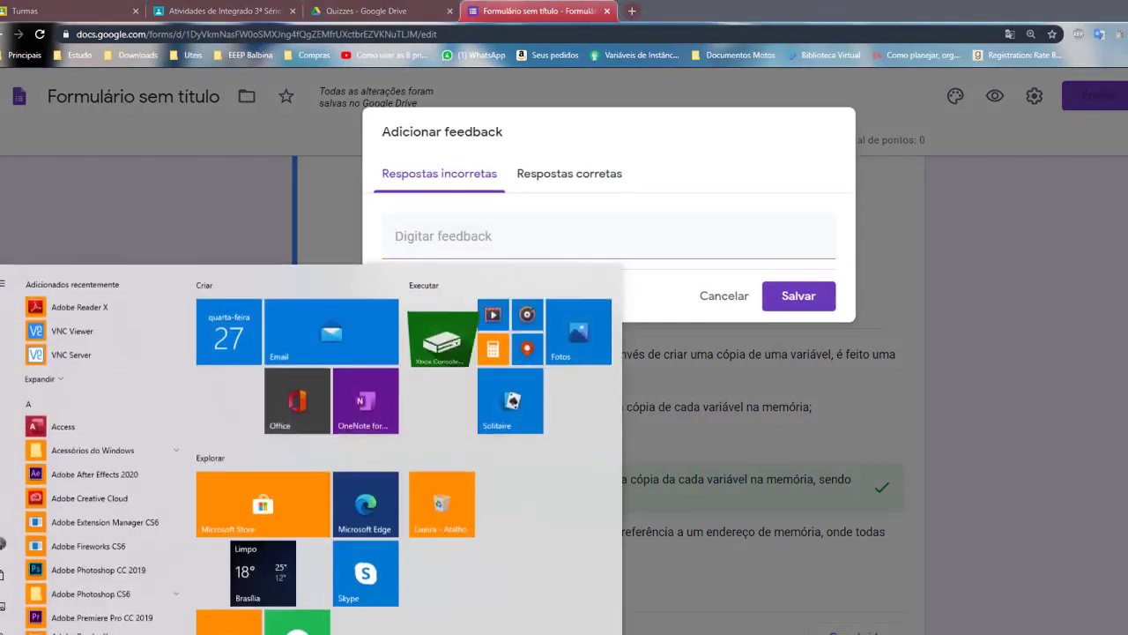
pyautogui.write('not')
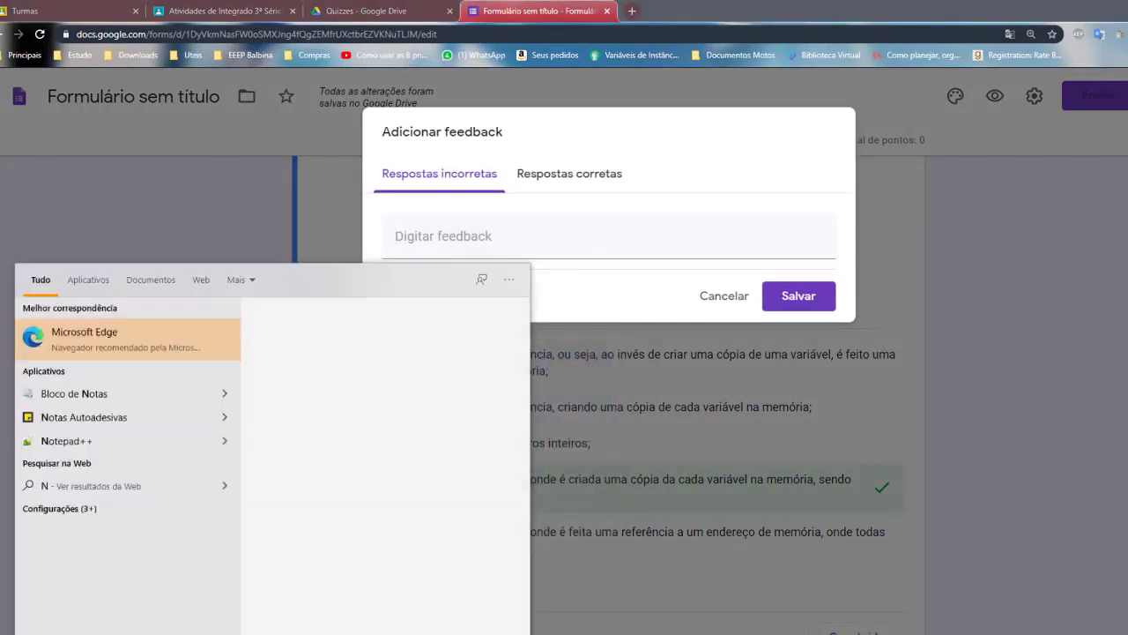
pyautogui.press('Return')
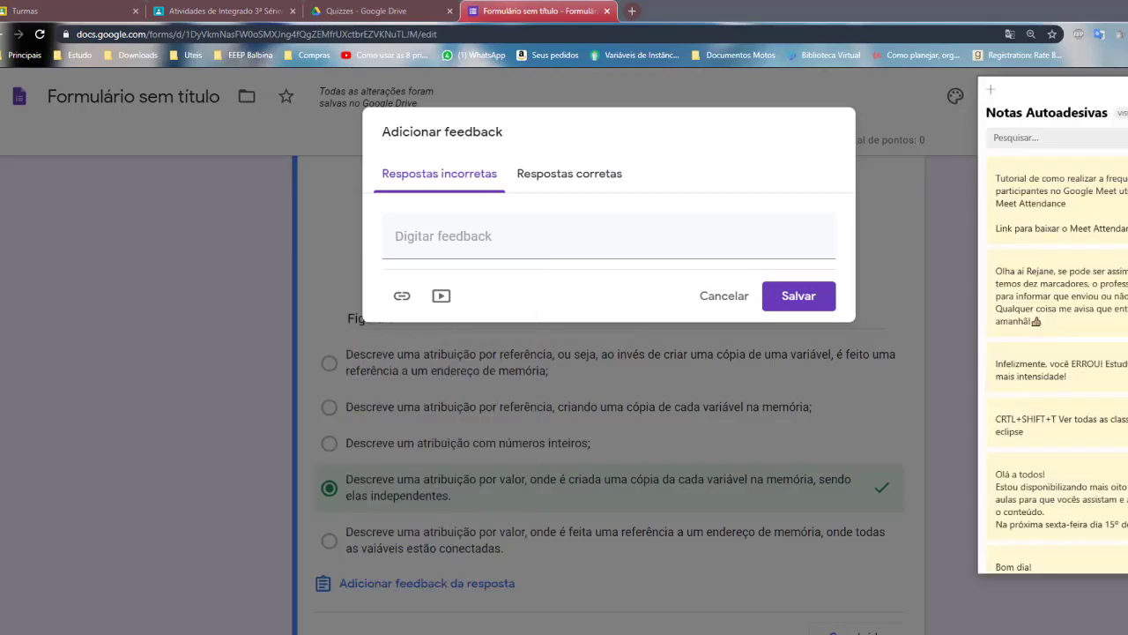
pyautogui.scroll(-3, 1055, 454)
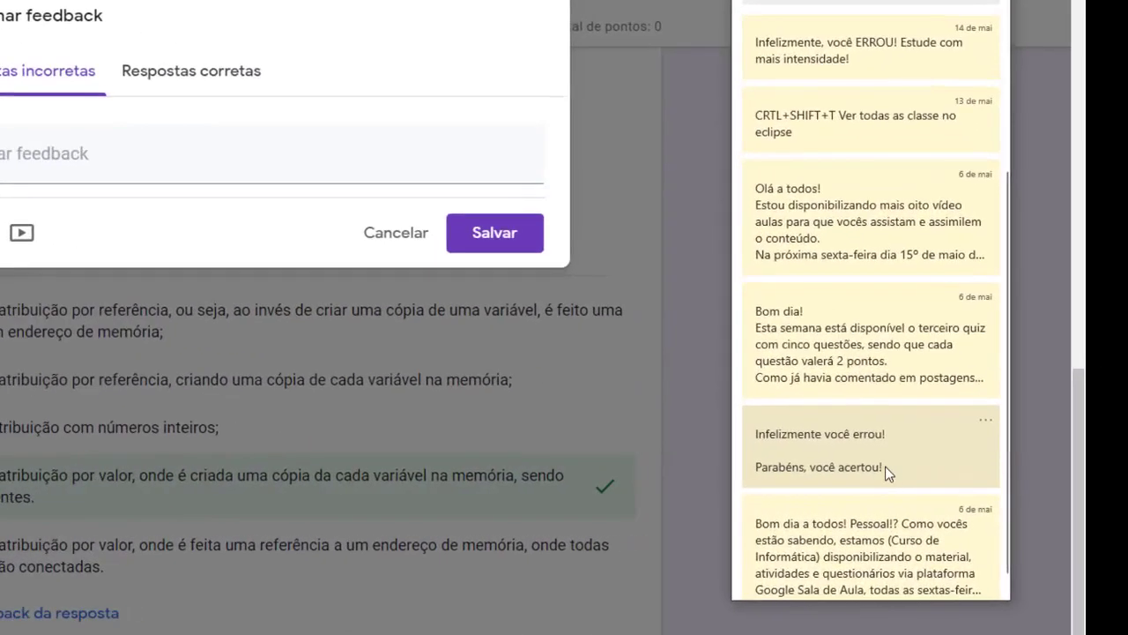
pyautogui.doubleClick(893, 447)
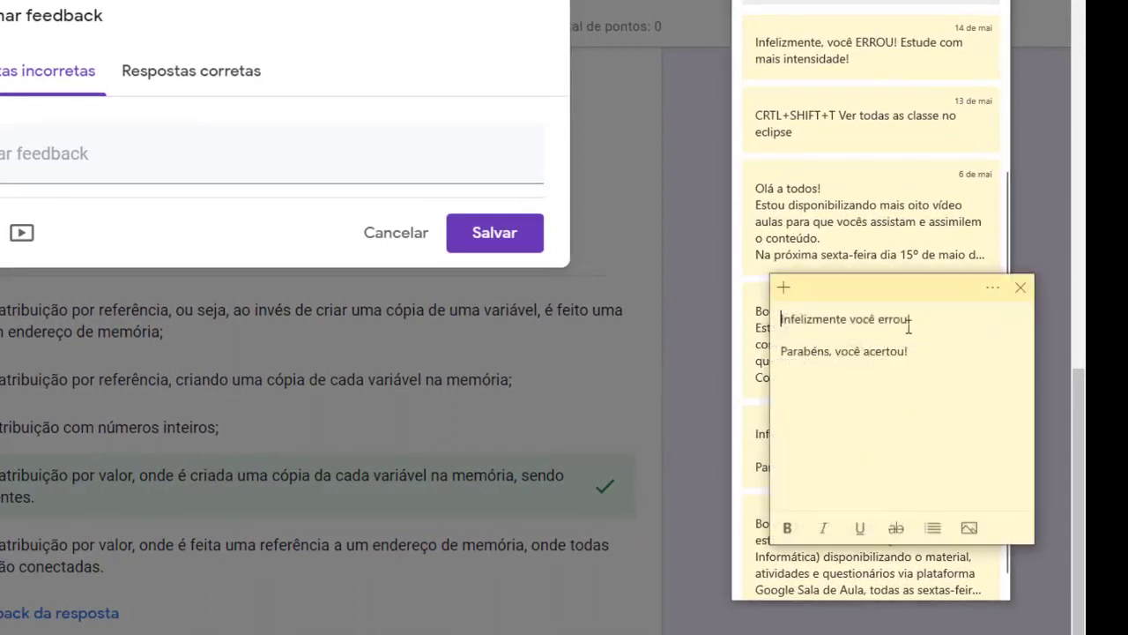
pyautogui.moveTo(920, 318); pyautogui.dragTo(744, 306)
pyautogui.hotkey('ctrl', 'c')
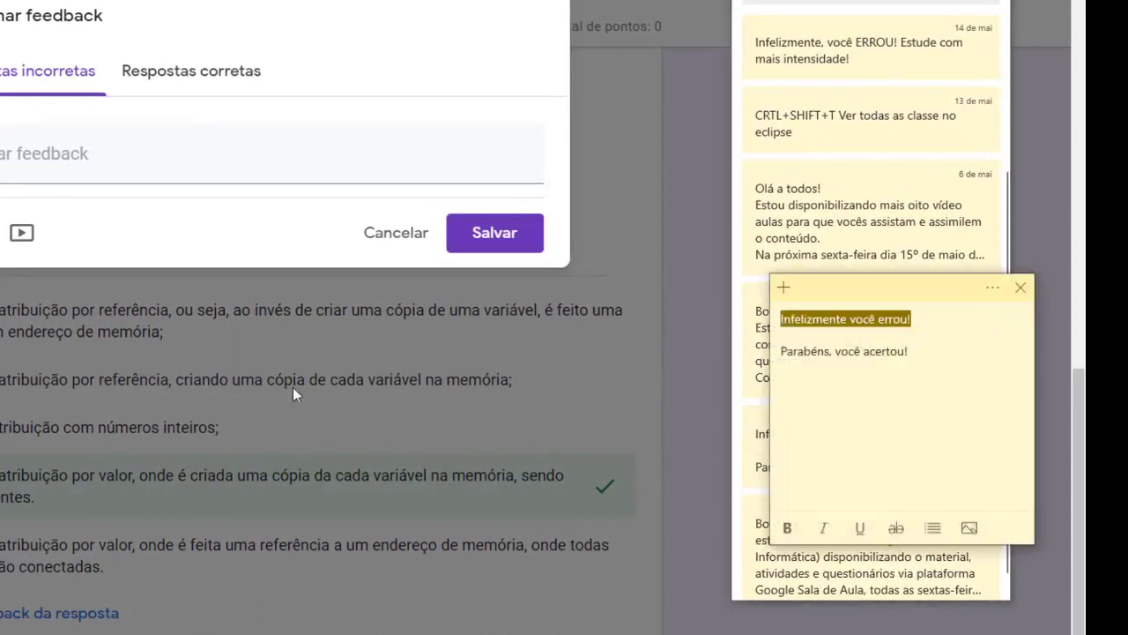
pyautogui.click(78, 159)
pyautogui.hotkey('ctrl', 'v')
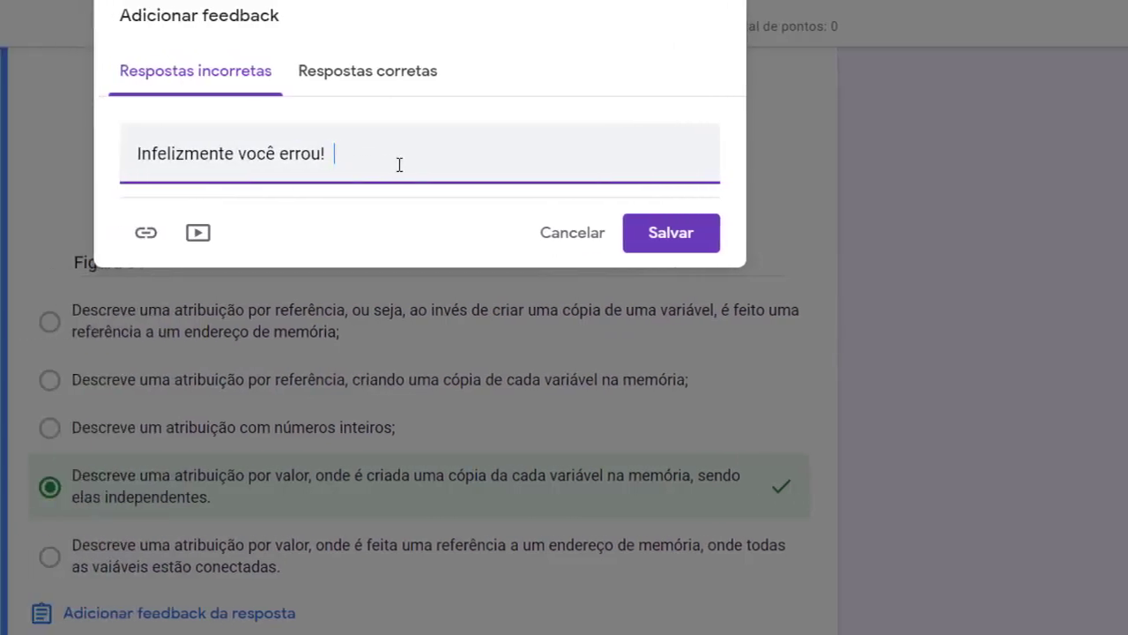
# Edit the wrong-answer feedback to read 'Infelizmente você errou. Se esforce mais!!'
pyautogui.write('Se esforce mais na pr´x')
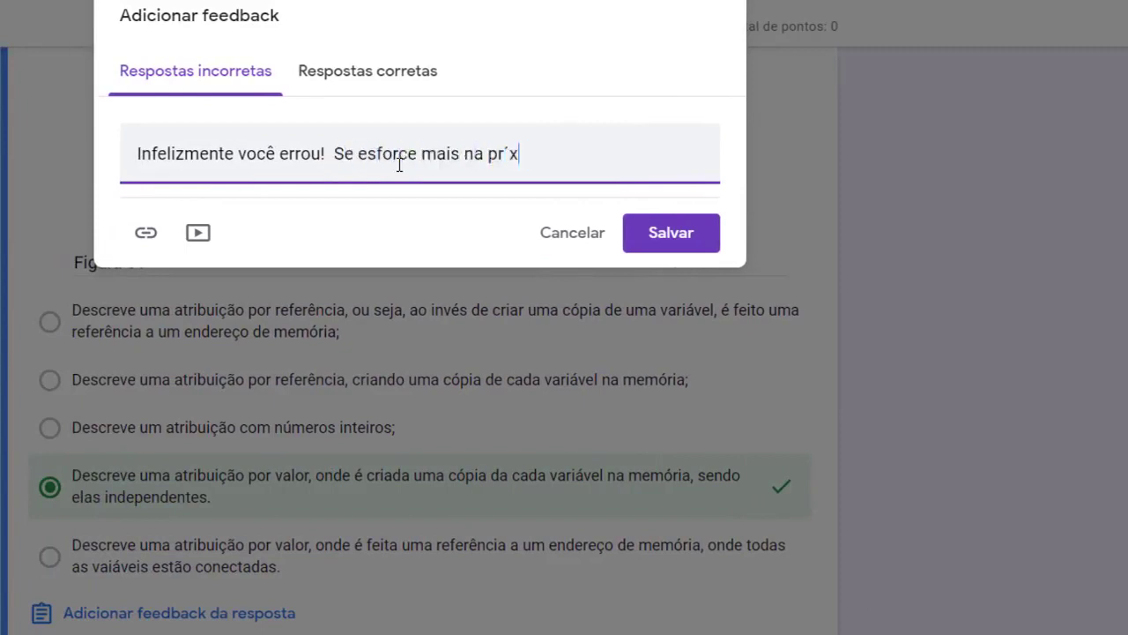
pyautogui.press('BackSpace')
pyautogui.press('BackSpace')
pyautogui.press('BackSpace')
pyautogui.press('BackSpace')
pyautogui.press('BackSpace')
pyautogui.press('BackSpace')
pyautogui.write('!')
pyautogui.click(324, 156)
pyautogui.press('BackSpace')
pyautogui.write('.')
pyautogui.click(484, 157)
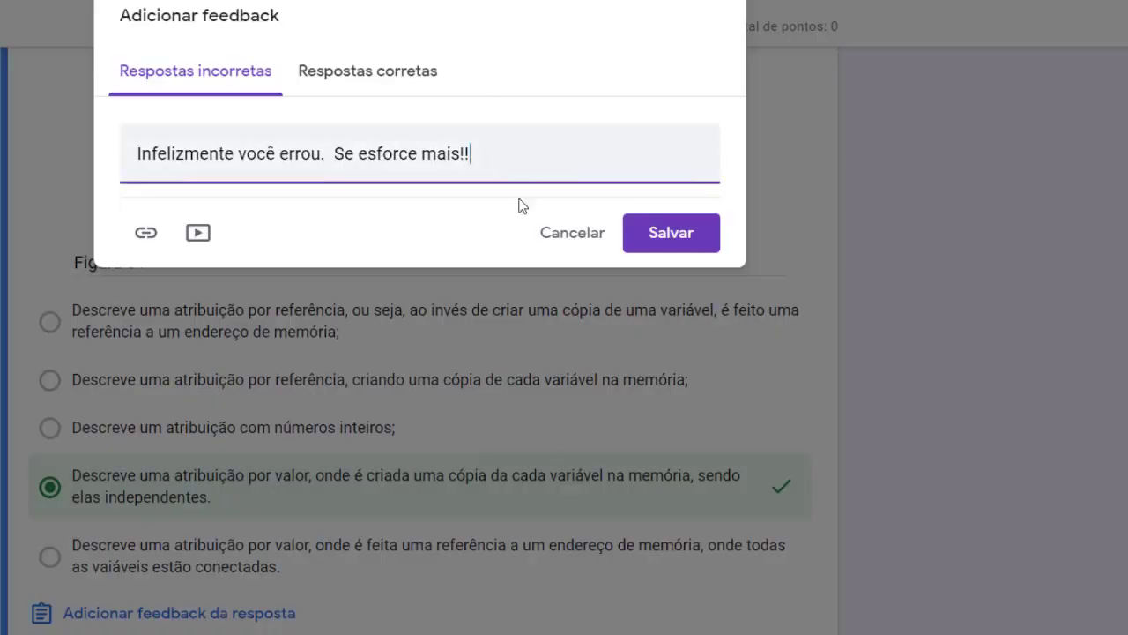
# Paste 'Parabéns, você acertou!' as the correct-answer feedback and save both messages
pyautogui.click(414, 87)
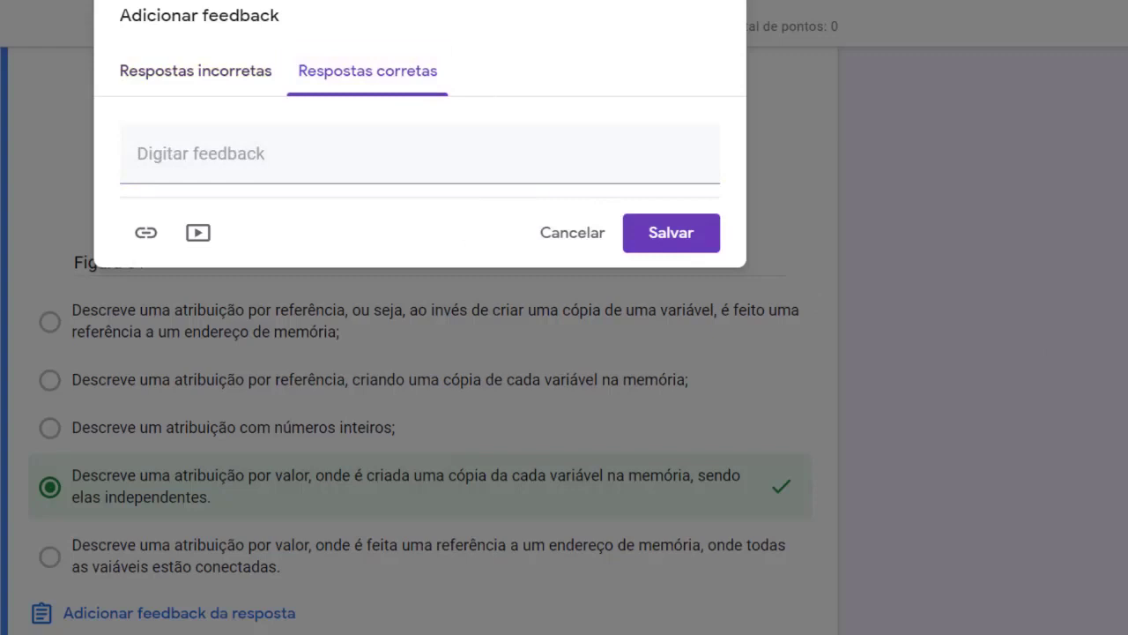
pyautogui.moveTo(114, 634)
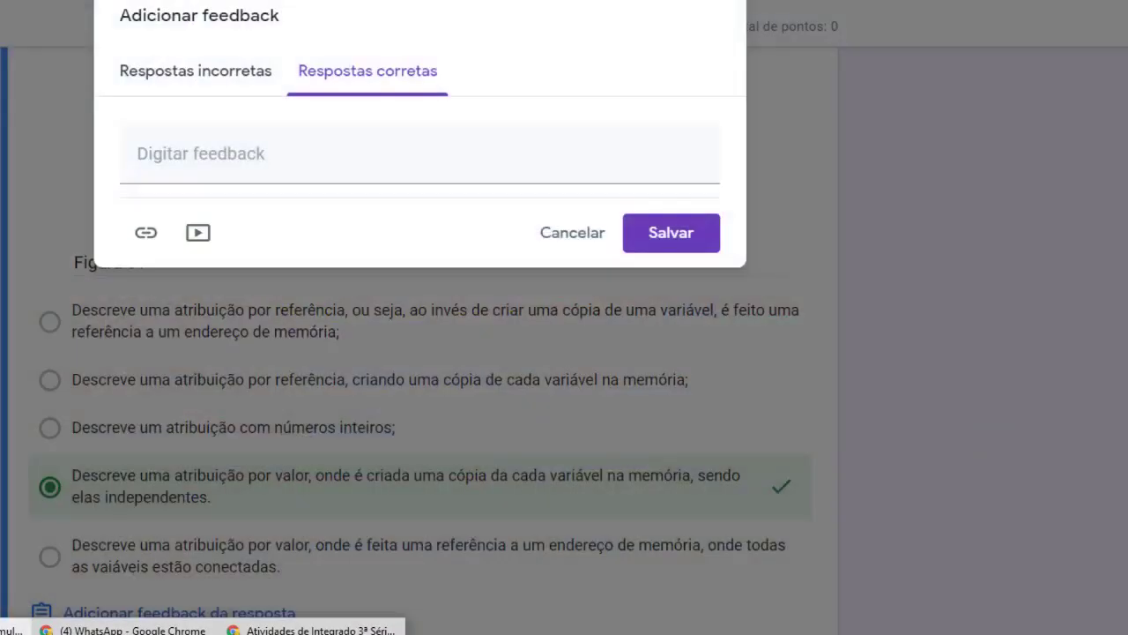
pyautogui.click(265, 633)
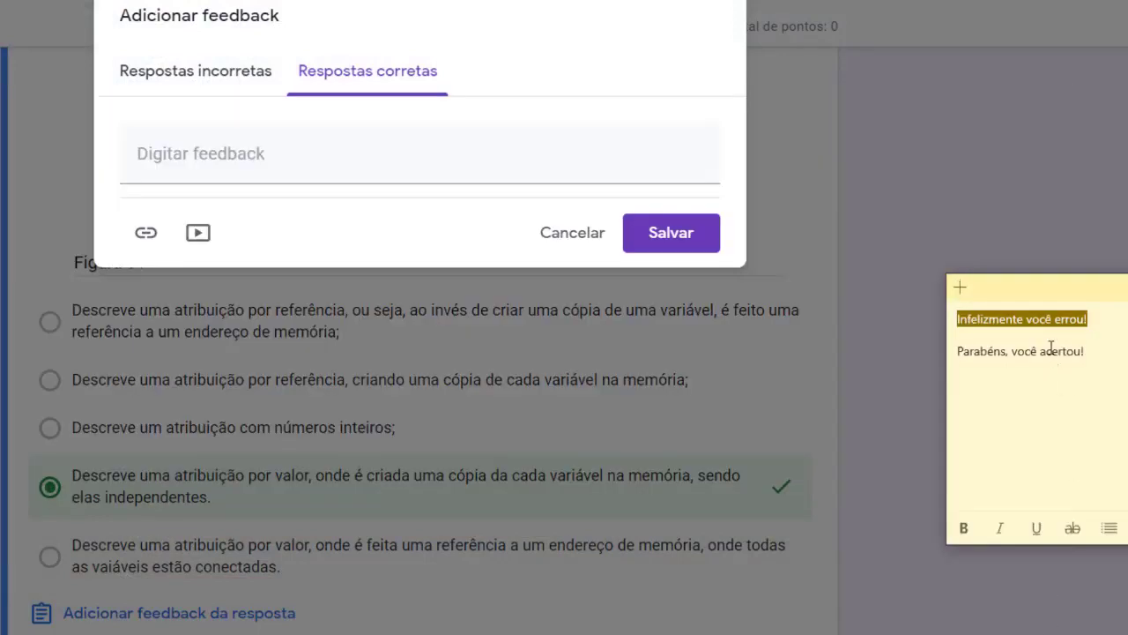
pyautogui.moveTo(1097, 351); pyautogui.dragTo(951, 357)
pyautogui.hotkey('ctrl', 'c')
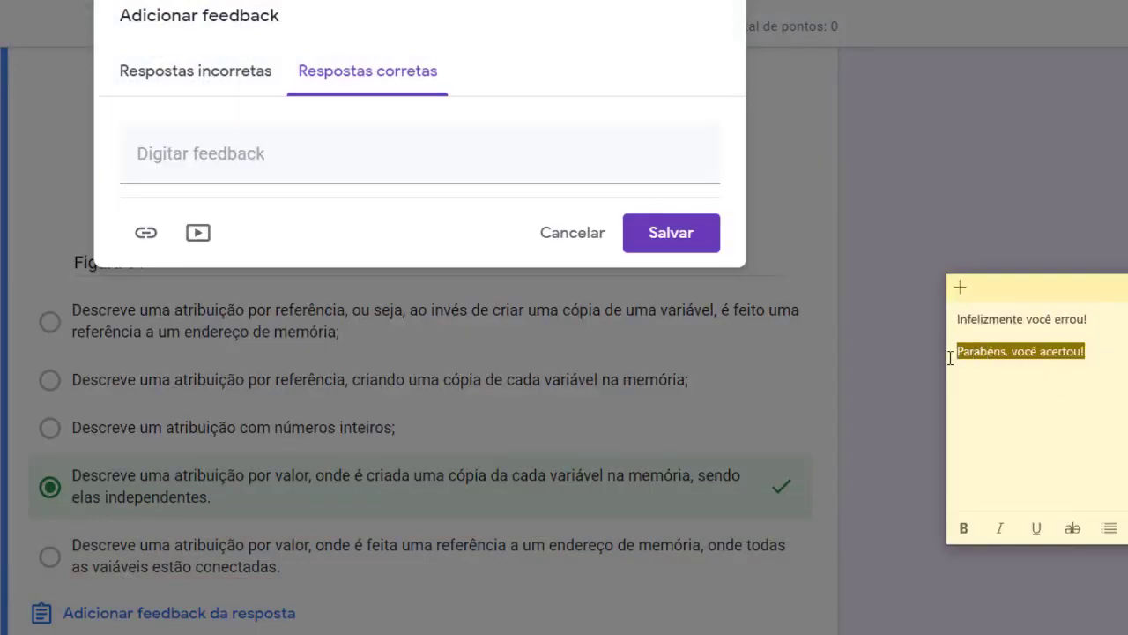
pyautogui.click(551, 163)
pyautogui.hotkey('ctrl', 'v')
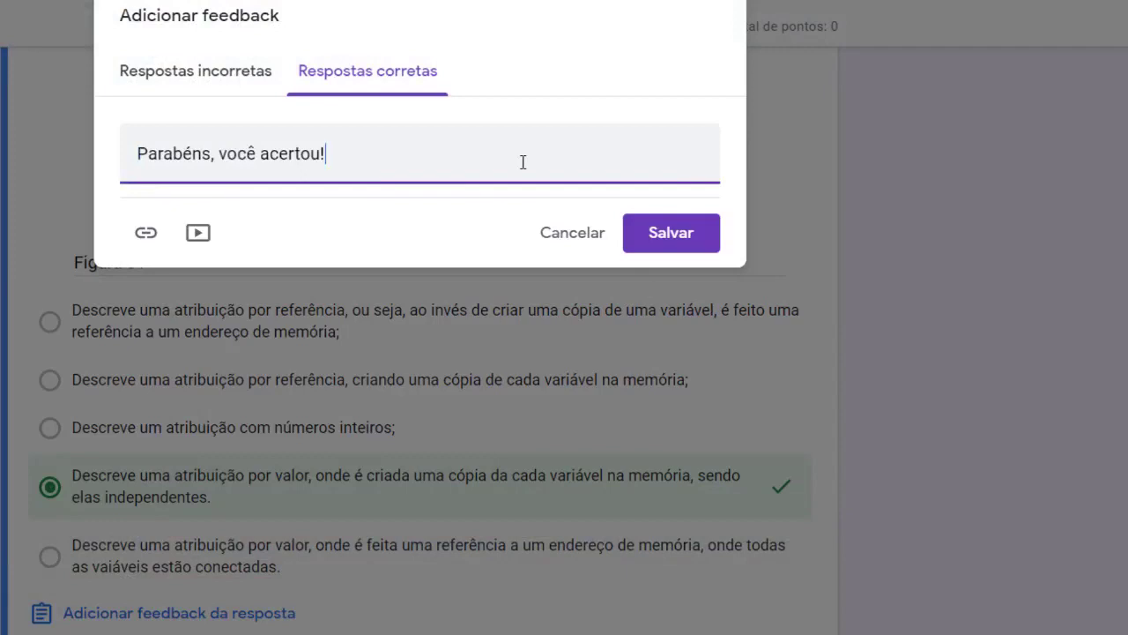
pyautogui.click(675, 236)
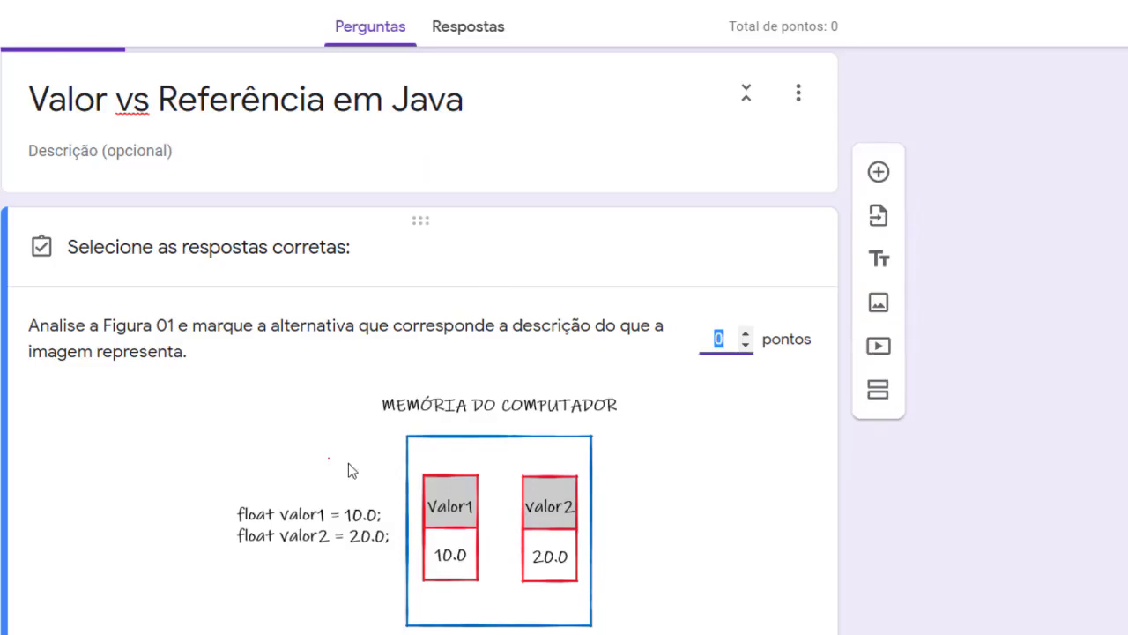
# Close the Java question's answer key, leaving the Figura 01 caption unchanged
pyautogui.scroll(-4, 361, 476)
pyautogui.scroll(-3, 369, 483)
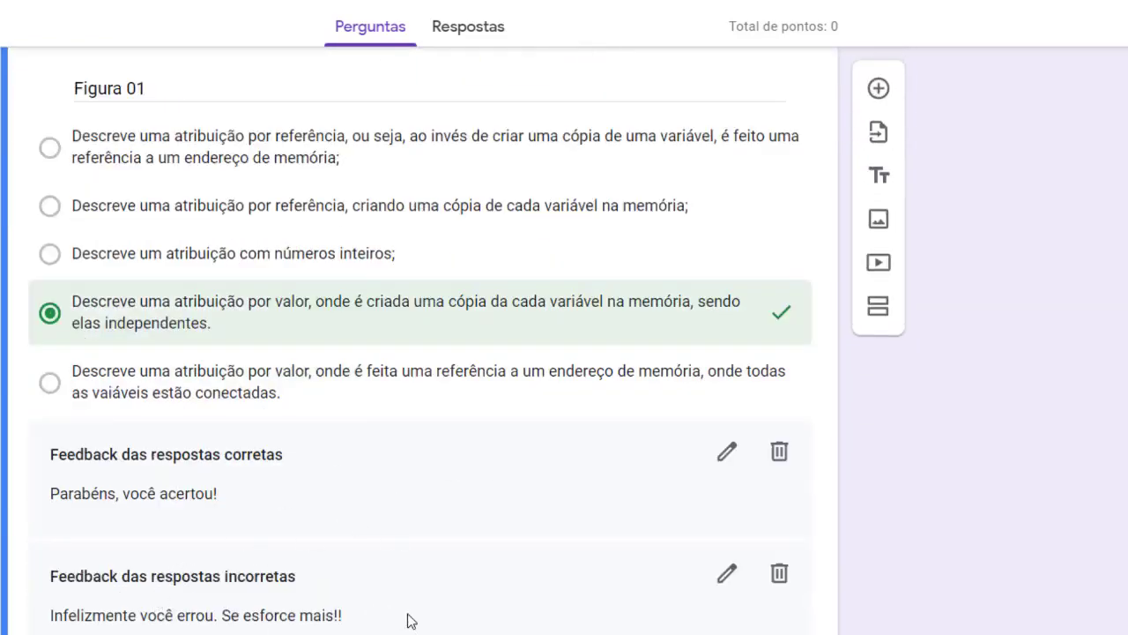
pyautogui.scroll(2, 353, 559)
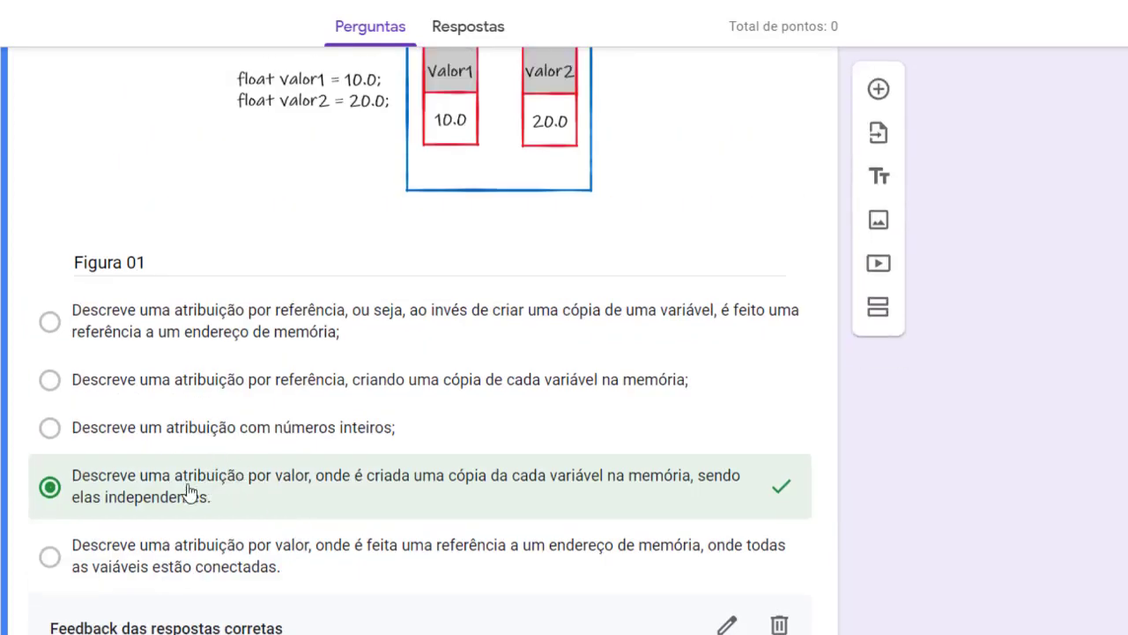
pyautogui.scroll(-3, 635, 521)
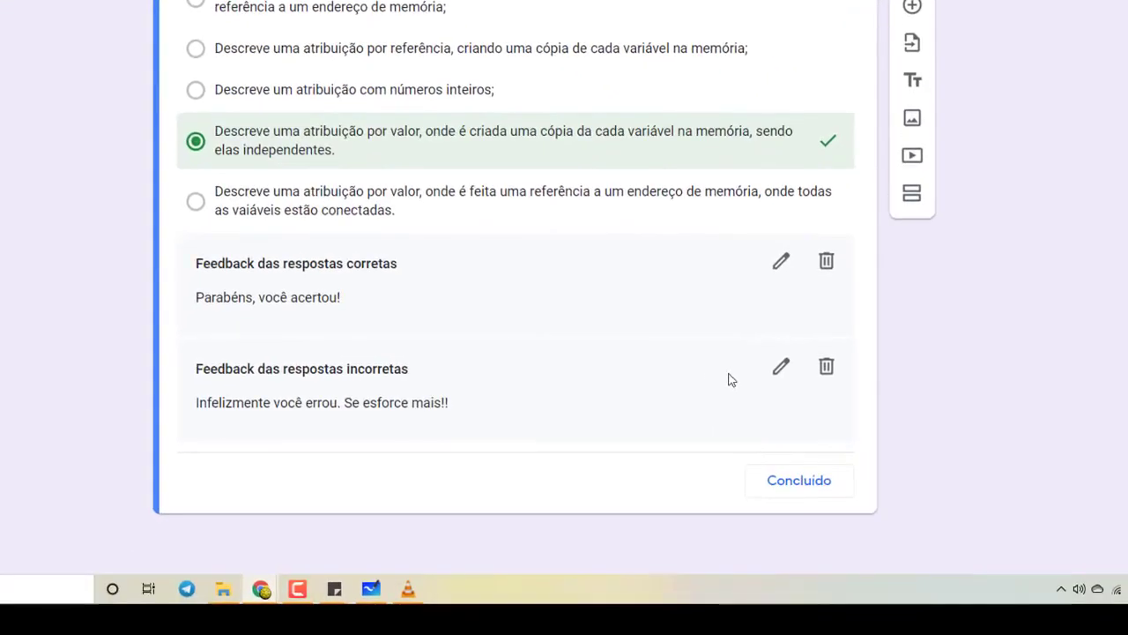
pyautogui.click(798, 482)
pyautogui.scroll(4, 697, 358)
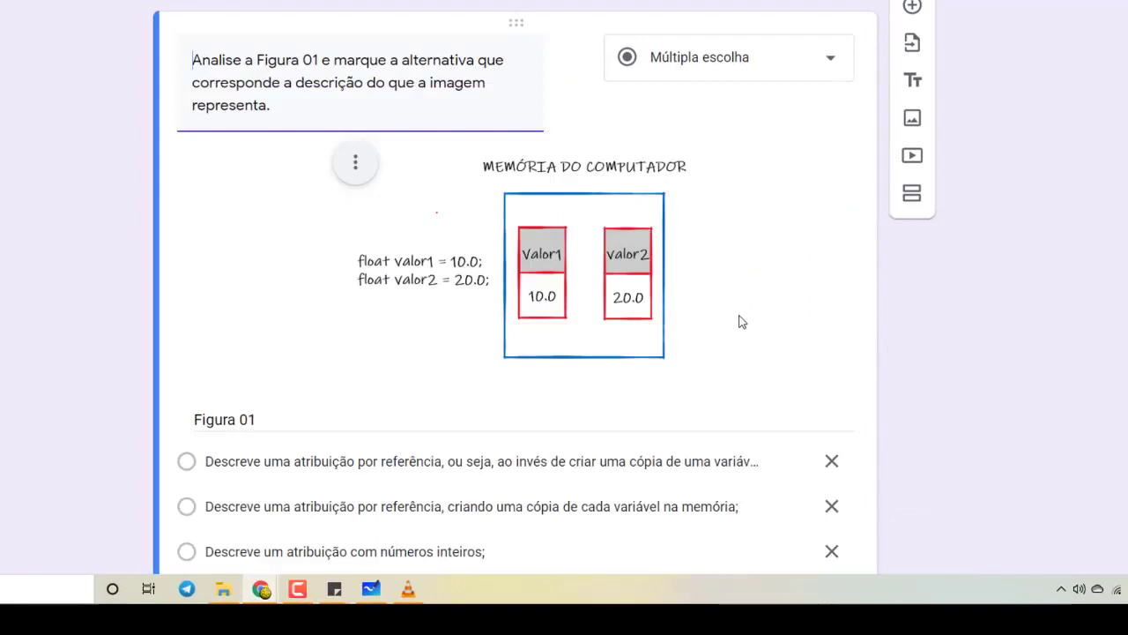
pyautogui.scroll(-2, 739, 322)
pyautogui.tripleClick(320, 268)
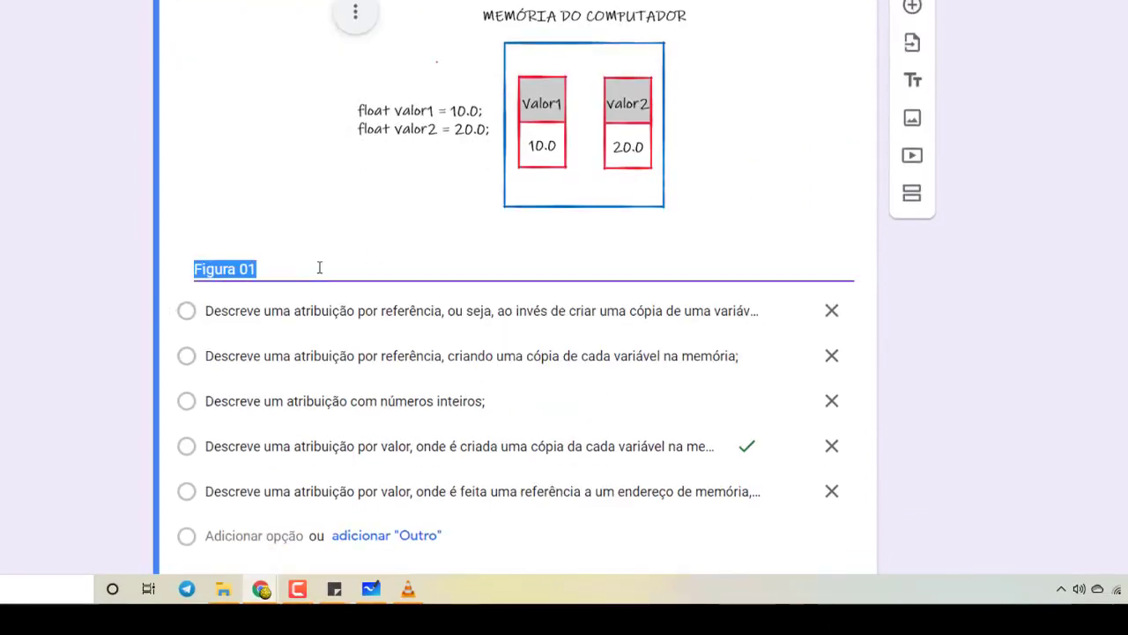
pyautogui.click(1013, 264)
# Add a new section after the Figura 01 question
pyautogui.scroll(-2, 869, 320)
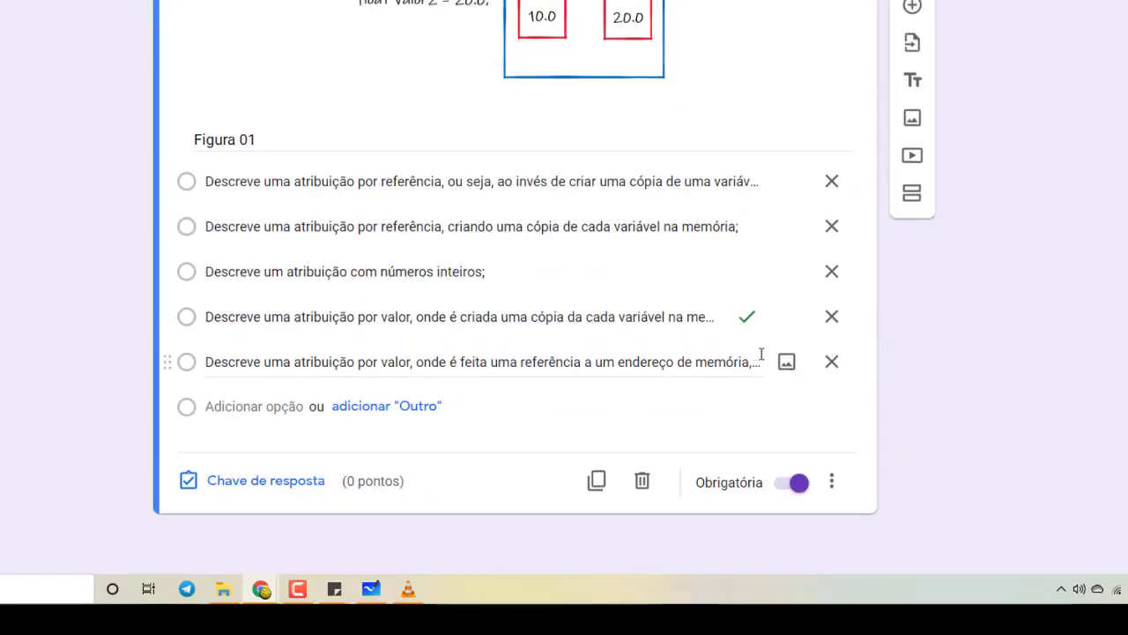
pyautogui.scroll(3, 1022, 339)
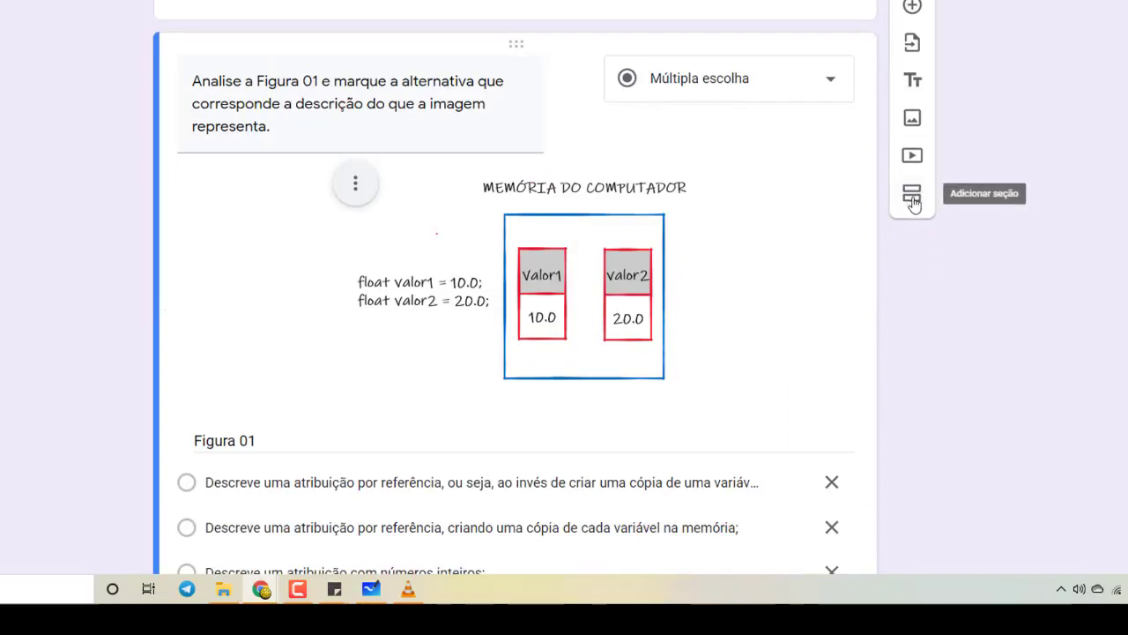
pyautogui.scroll(3, 712, 244)
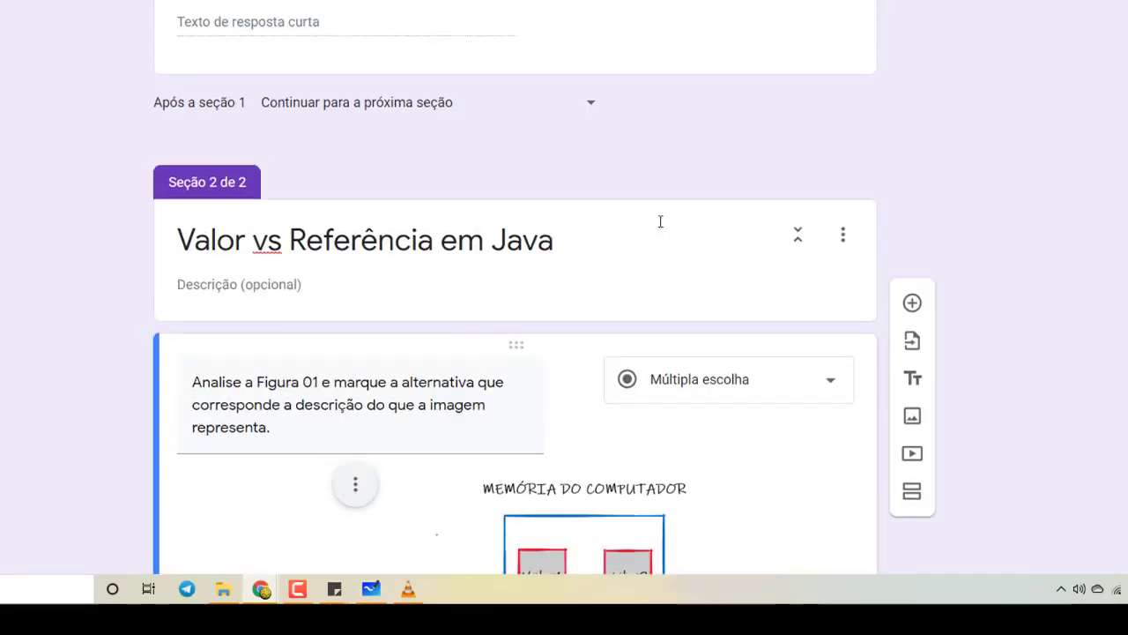
pyautogui.scroll(2, 433, 168)
pyautogui.scroll(-6, 721, 282)
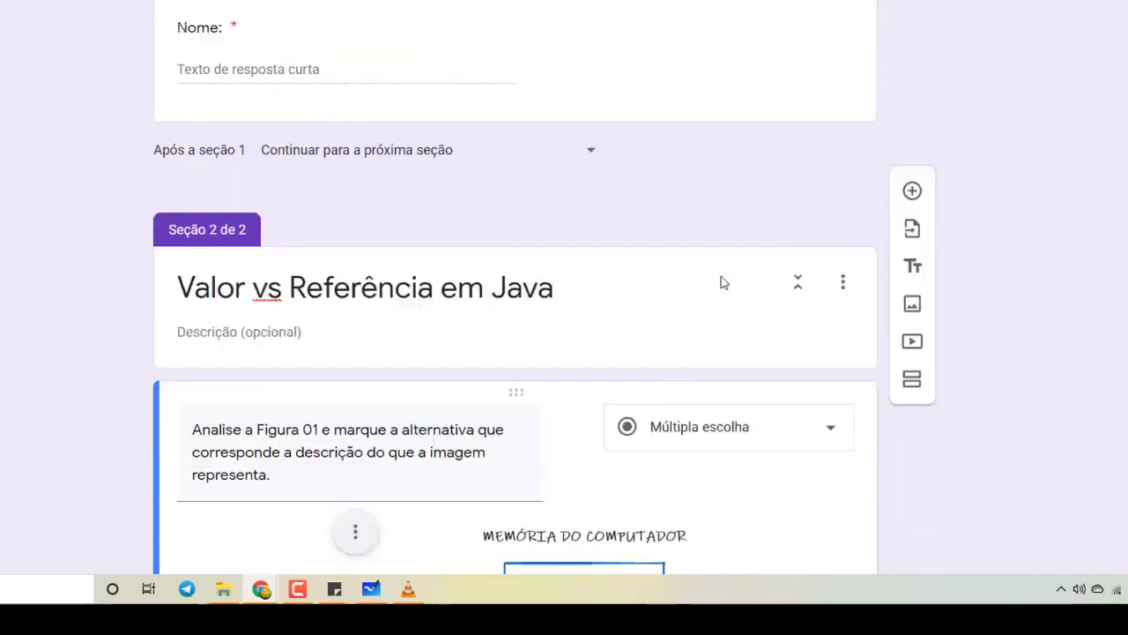
pyautogui.scroll(-3, 851, 329)
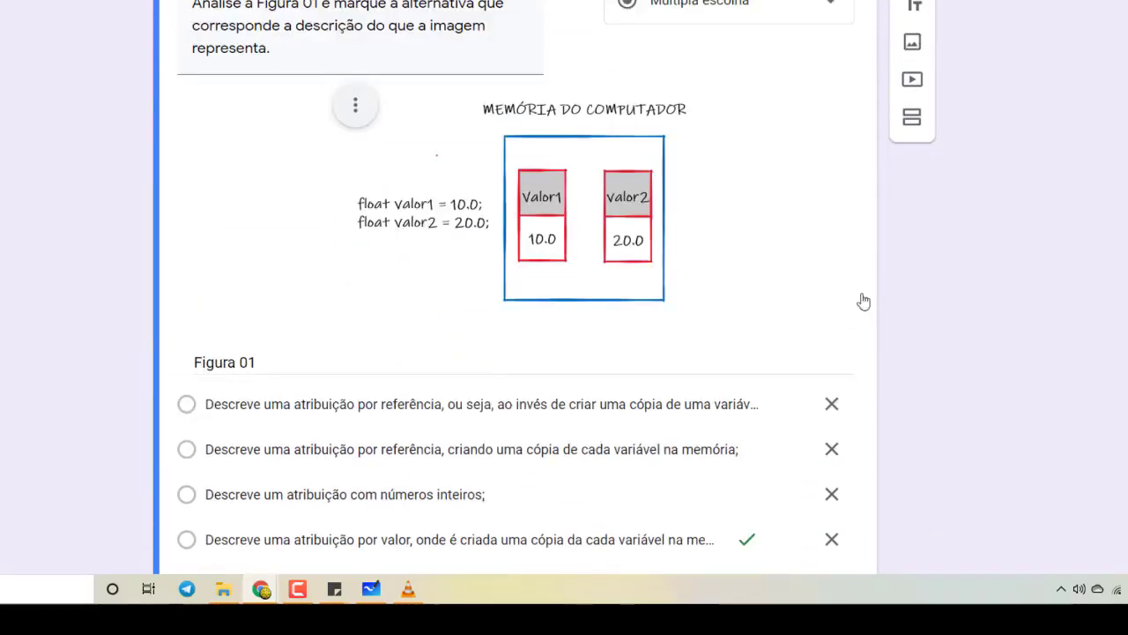
pyautogui.click(913, 198)
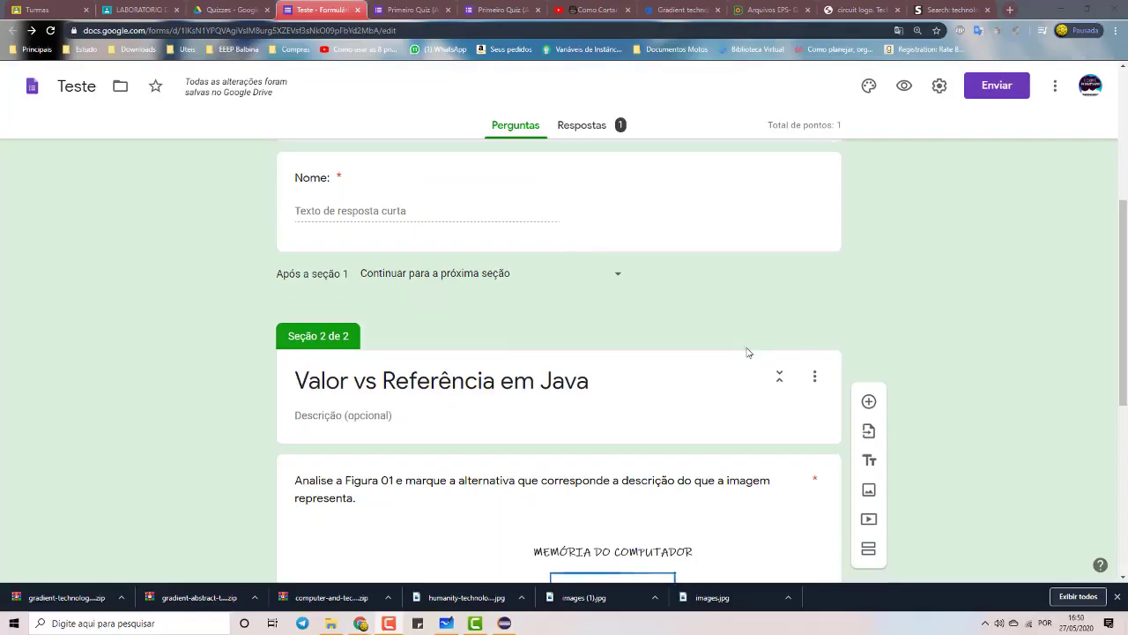
# Select the Figura 01 question and check its extra display options without changing anything
pyautogui.scroll(-4, 624, 372)
pyautogui.scroll(-1, 624, 372)
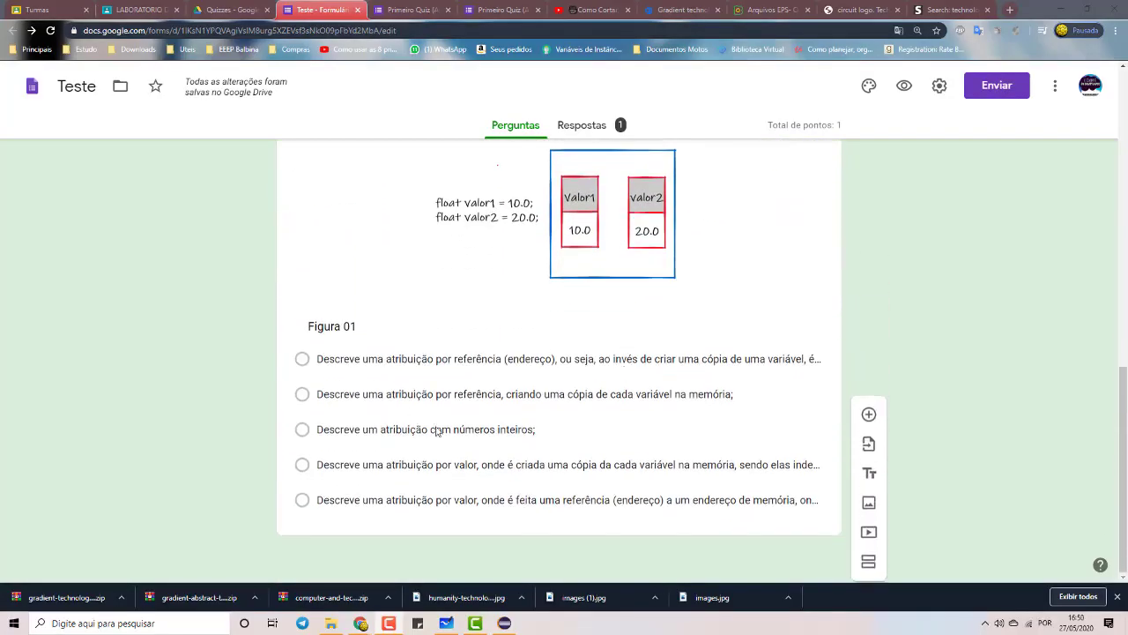
pyautogui.scroll(1, 766, 353)
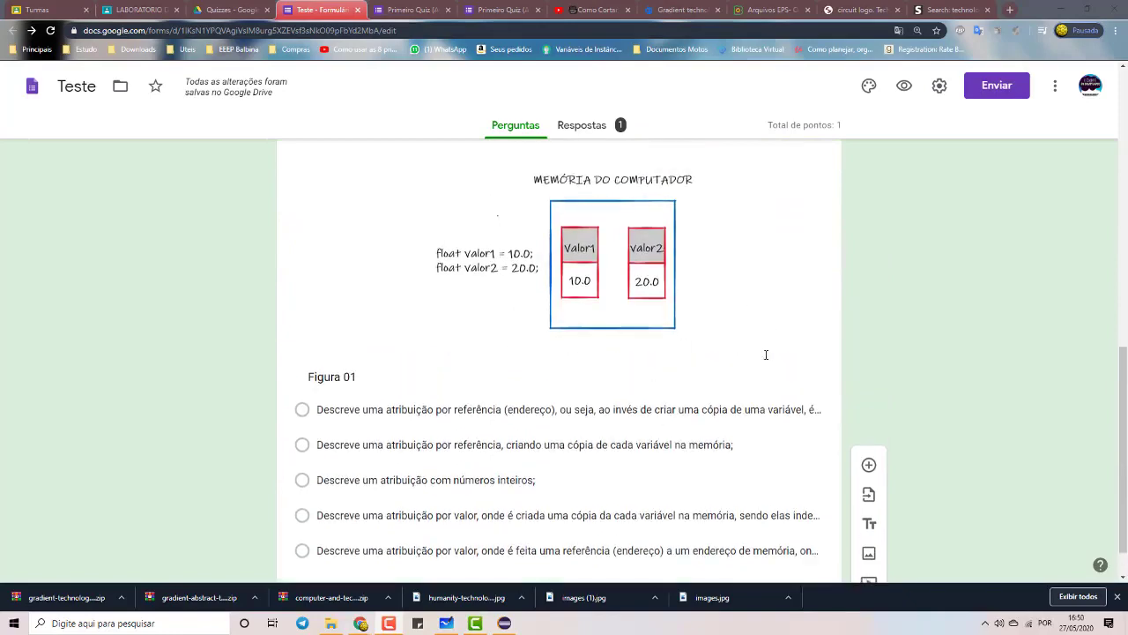
pyautogui.scroll(-1, 766, 361)
pyautogui.click(766, 359)
pyautogui.scroll(-2, 776, 446)
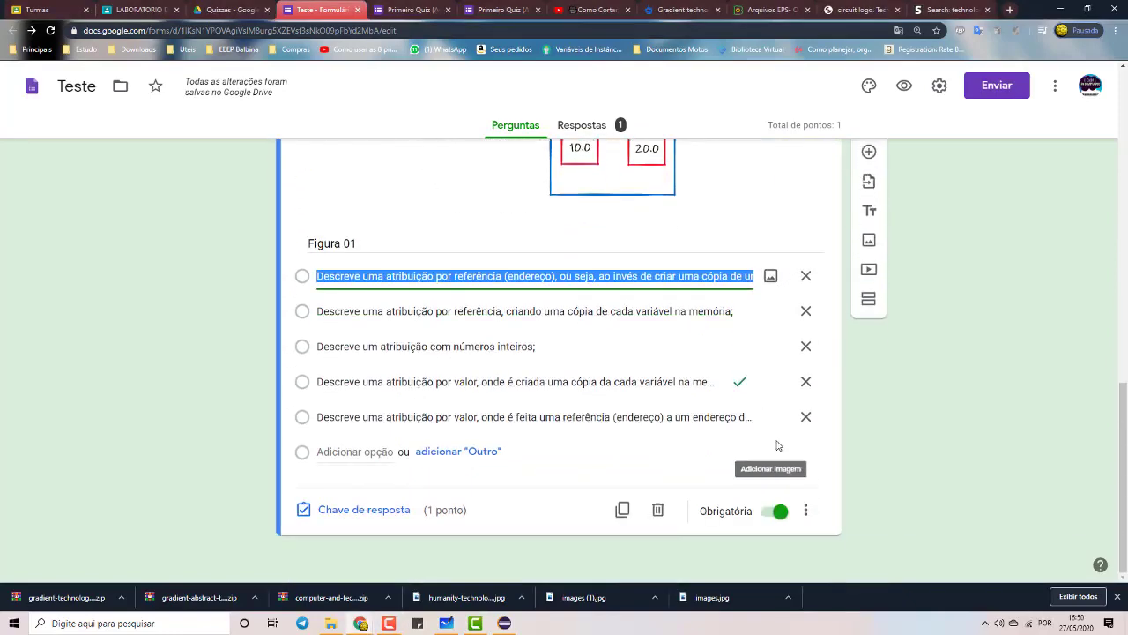
pyautogui.click(806, 511)
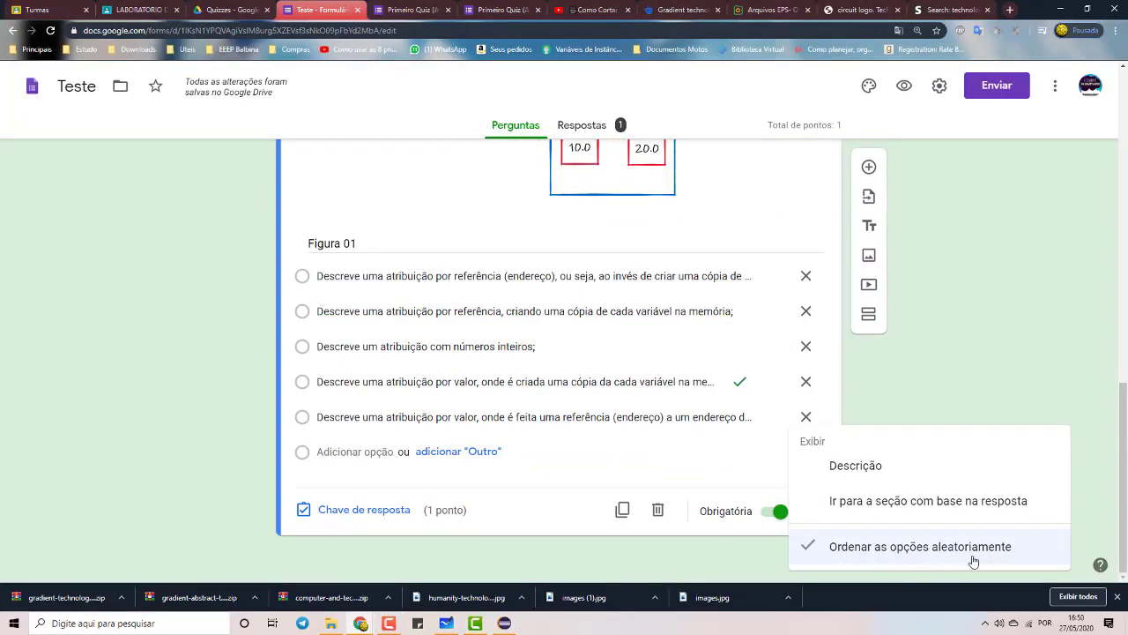
pyautogui.click(574, 514)
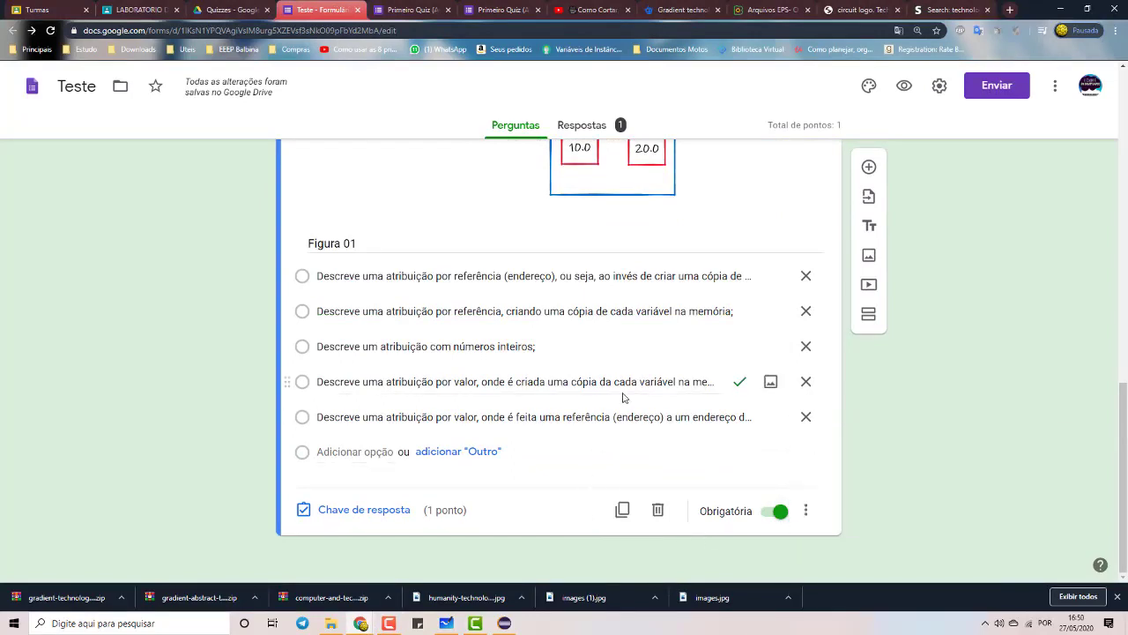
# Bring up the Chave de resposta for the Figura 01 question
pyautogui.scroll(1, 417, 533)
pyautogui.click(370, 568)
pyautogui.scroll(-2, 420, 489)
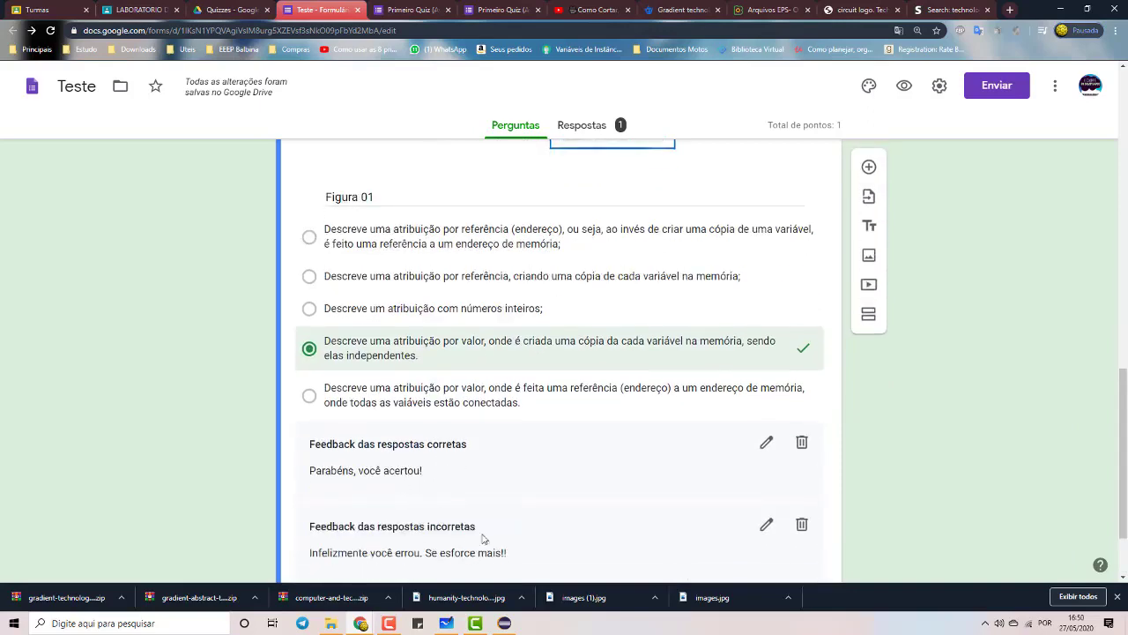
pyautogui.scroll(6, 524, 516)
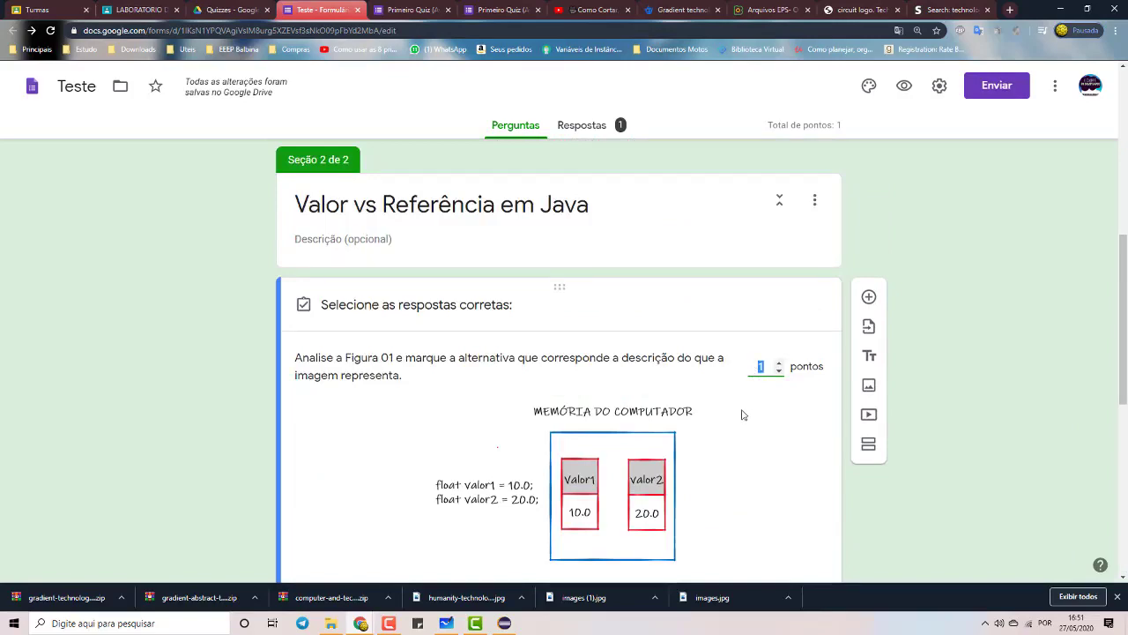
pyautogui.scroll(-6, 742, 414)
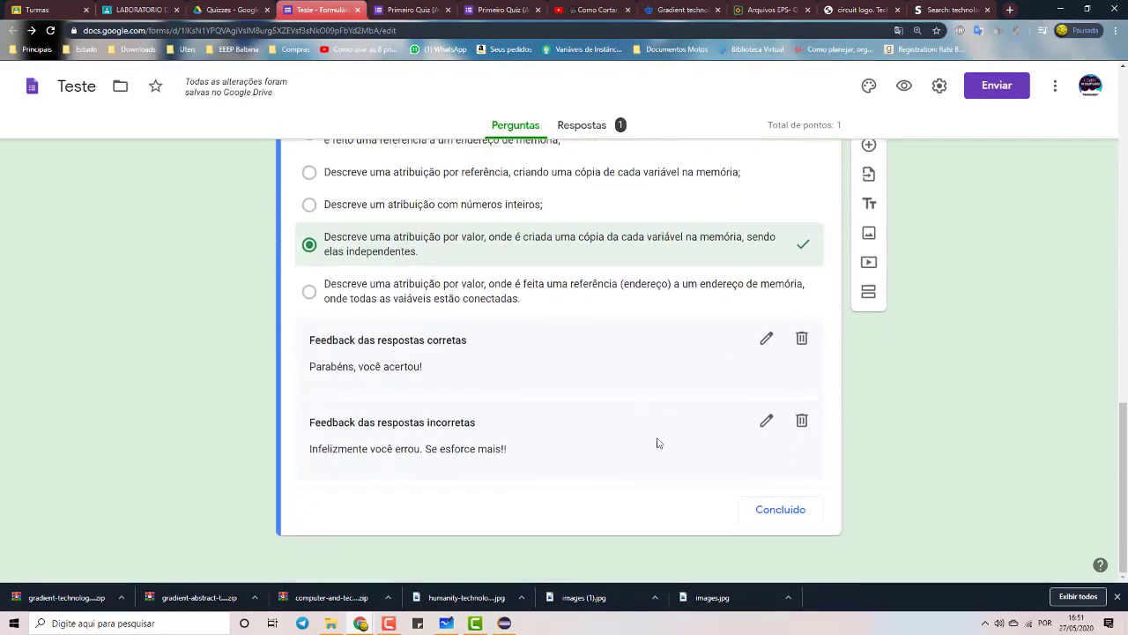
# Close the answer key and check the untitled third section's options without changes
pyautogui.click(781, 509)
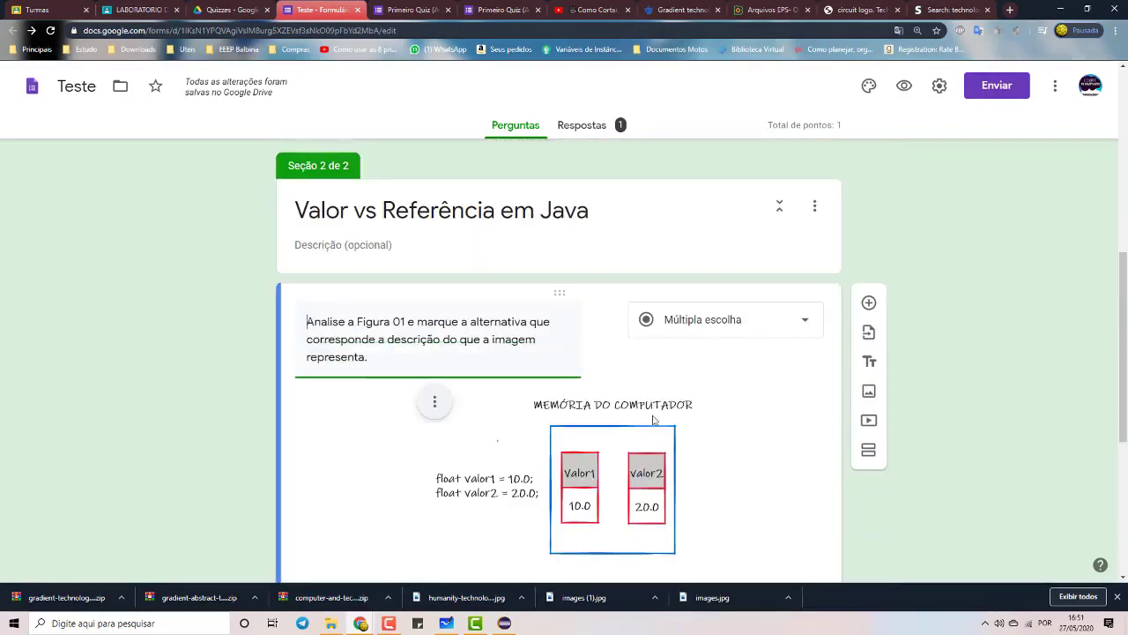
pyautogui.scroll(-5, 811, 476)
pyautogui.click(816, 468)
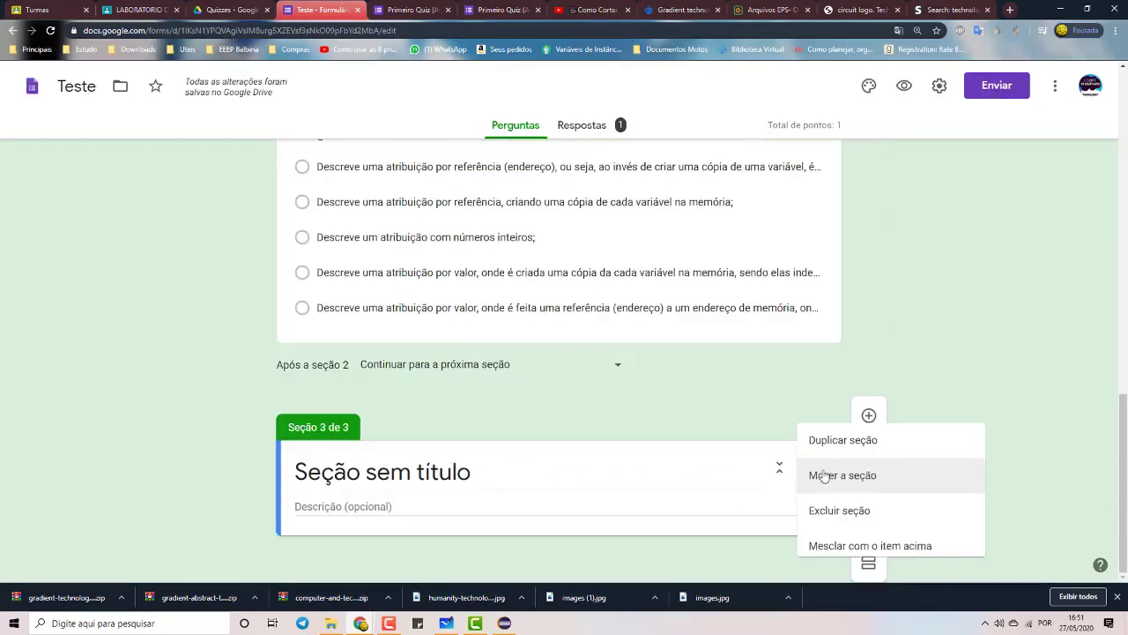
pyautogui.click(768, 408)
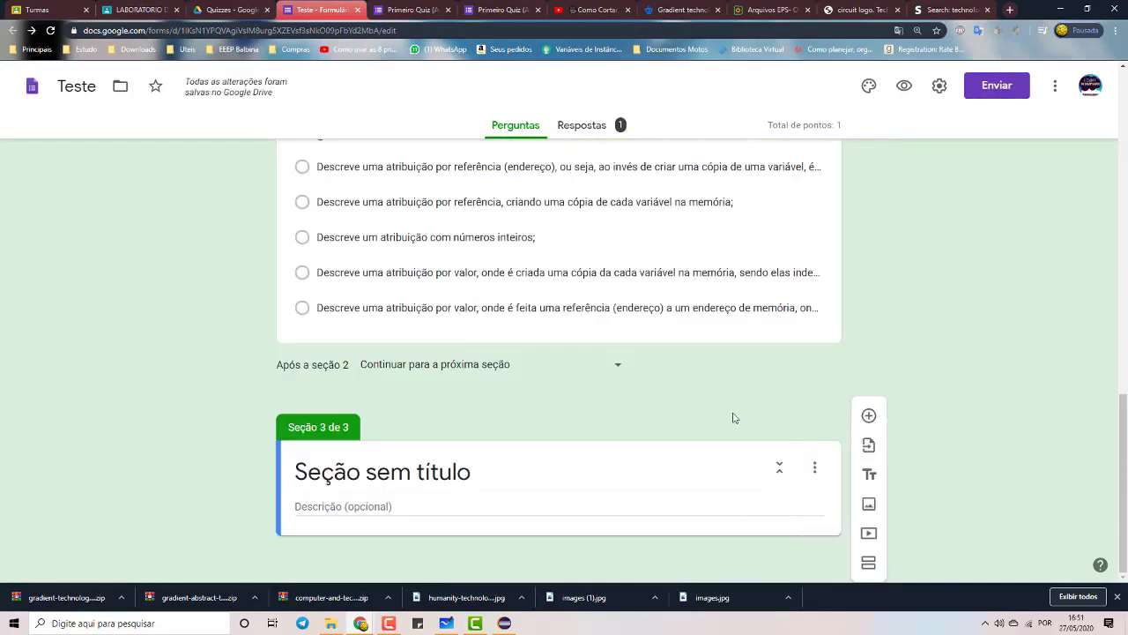
# Select the memory-figure question again for normal editing
pyautogui.scroll(3, 796, 399)
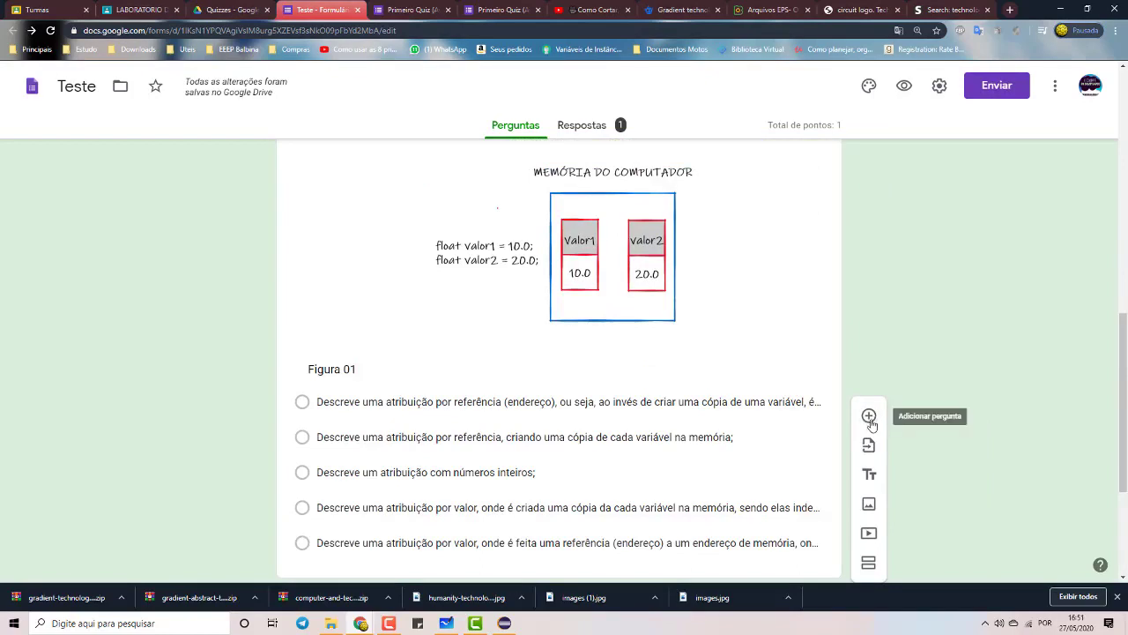
pyautogui.scroll(-2, 885, 411)
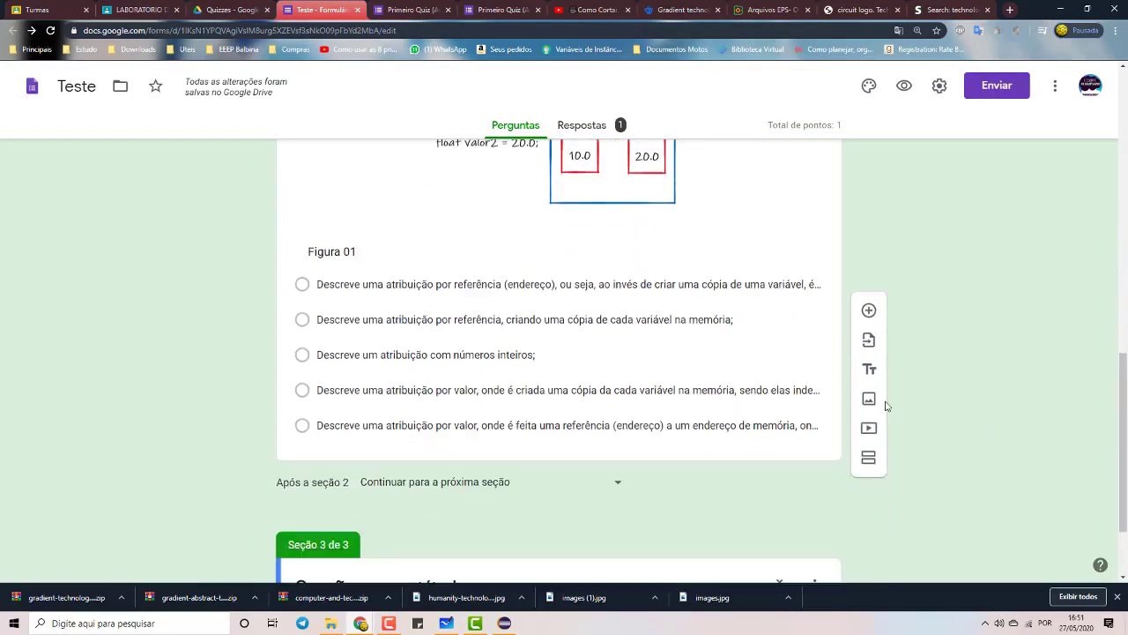
pyautogui.scroll(-2, 670, 449)
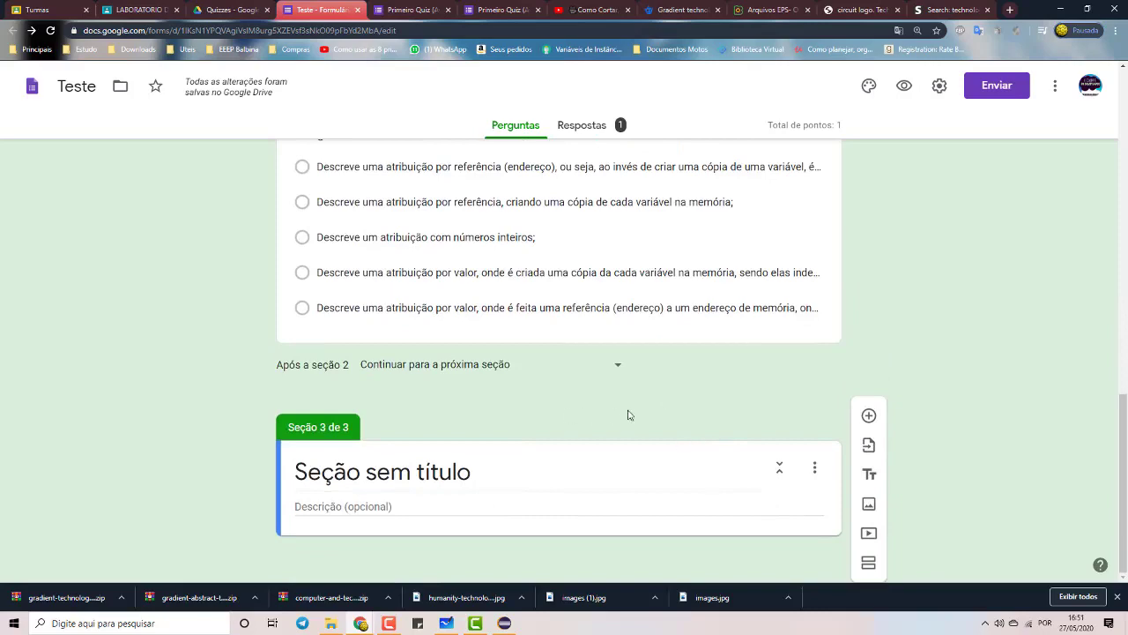
pyautogui.click(594, 340)
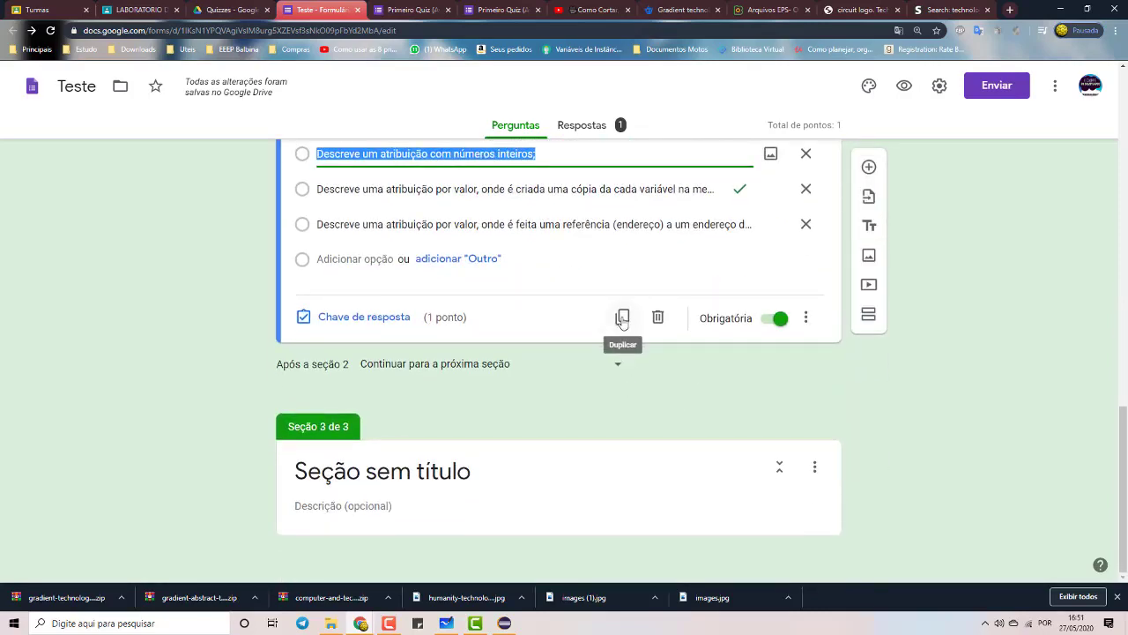
# Duplicate the Figura 01 question and drag the copy into Seção 3 de 3
pyautogui.click(622, 319)
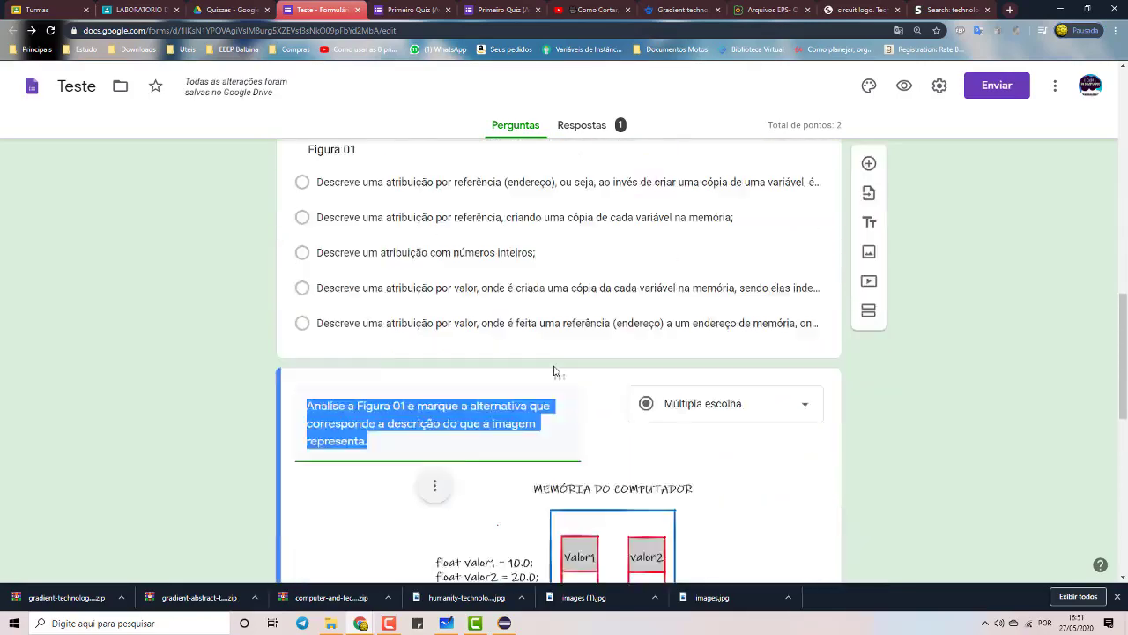
pyautogui.scroll(-3, 555, 371)
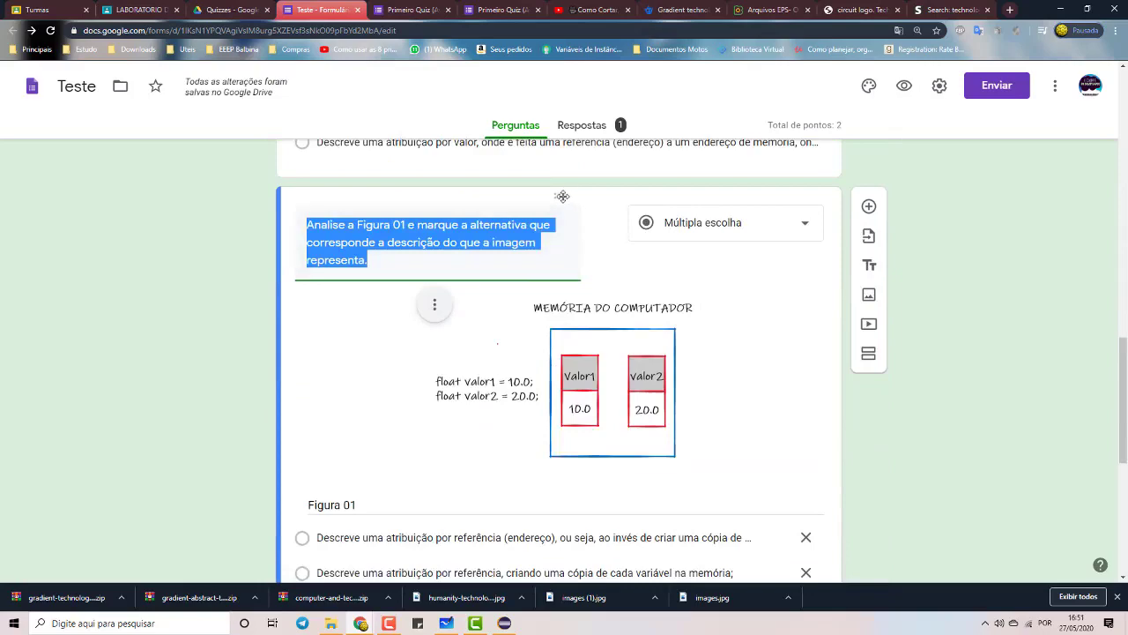
pyautogui.scroll(-5, 541, 479)
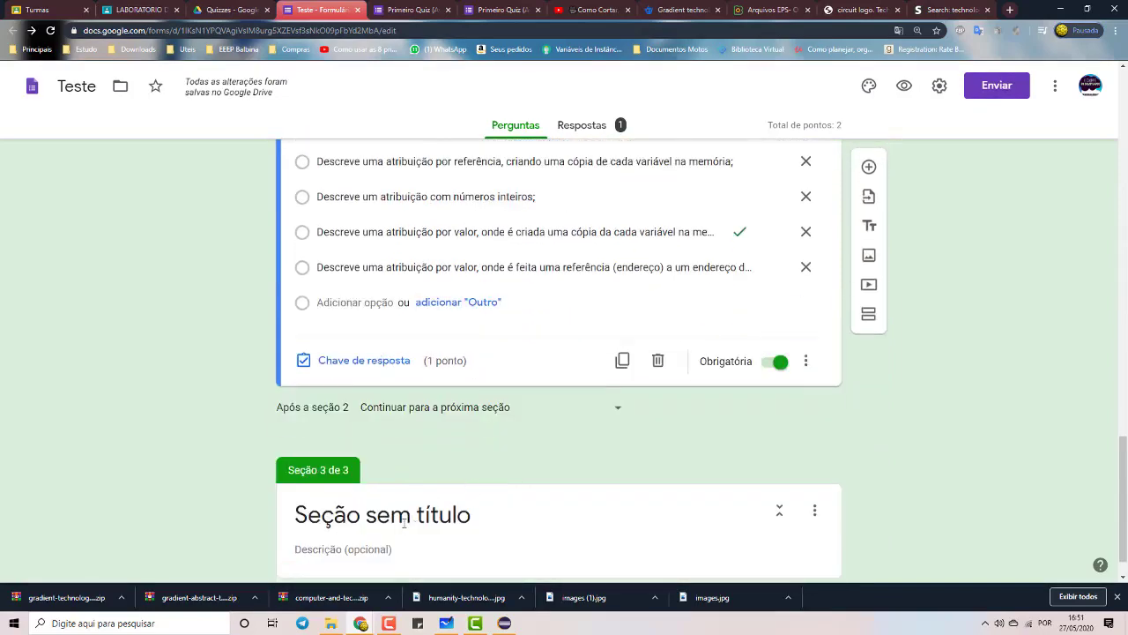
pyautogui.scroll(5, 443, 502)
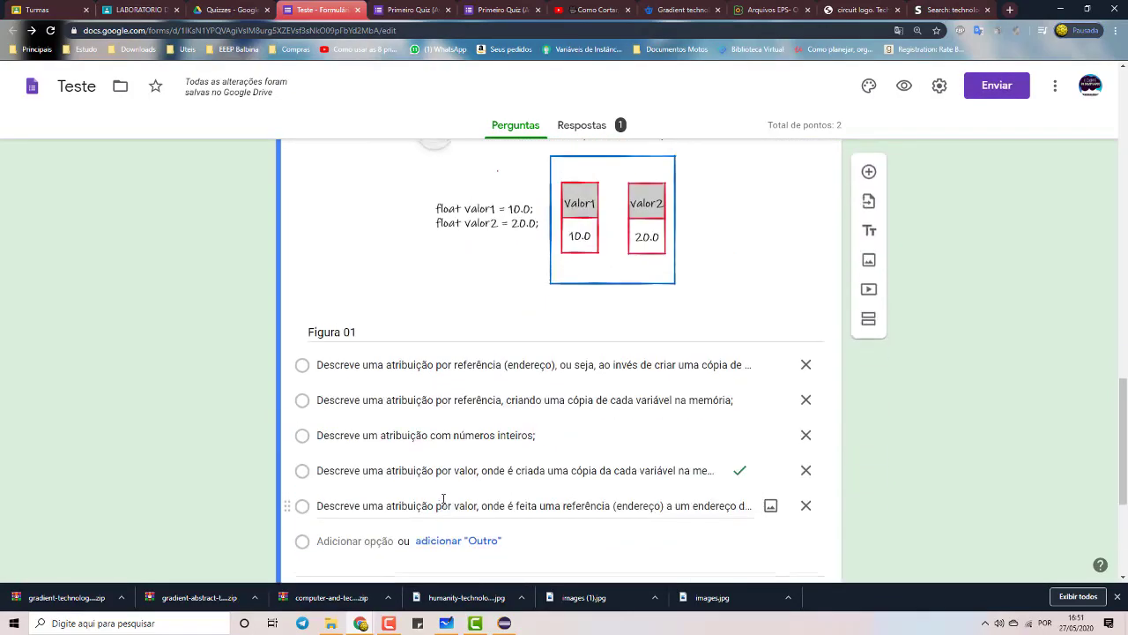
pyautogui.scroll(1, 517, 430)
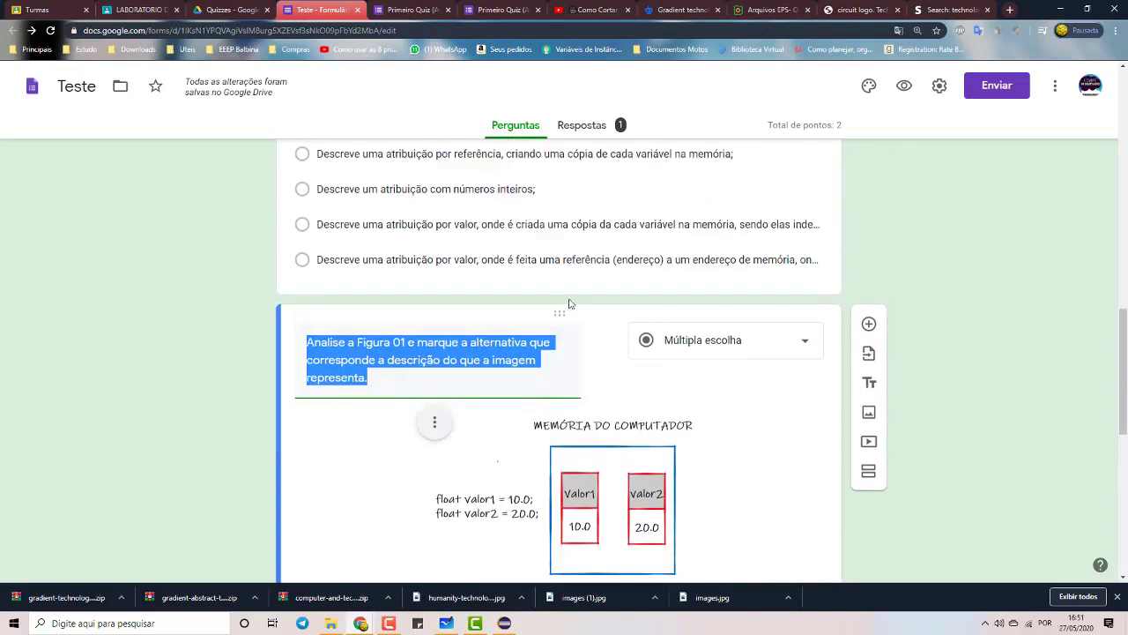
pyautogui.moveTo(561, 314); pyautogui.dragTo(521, 227)
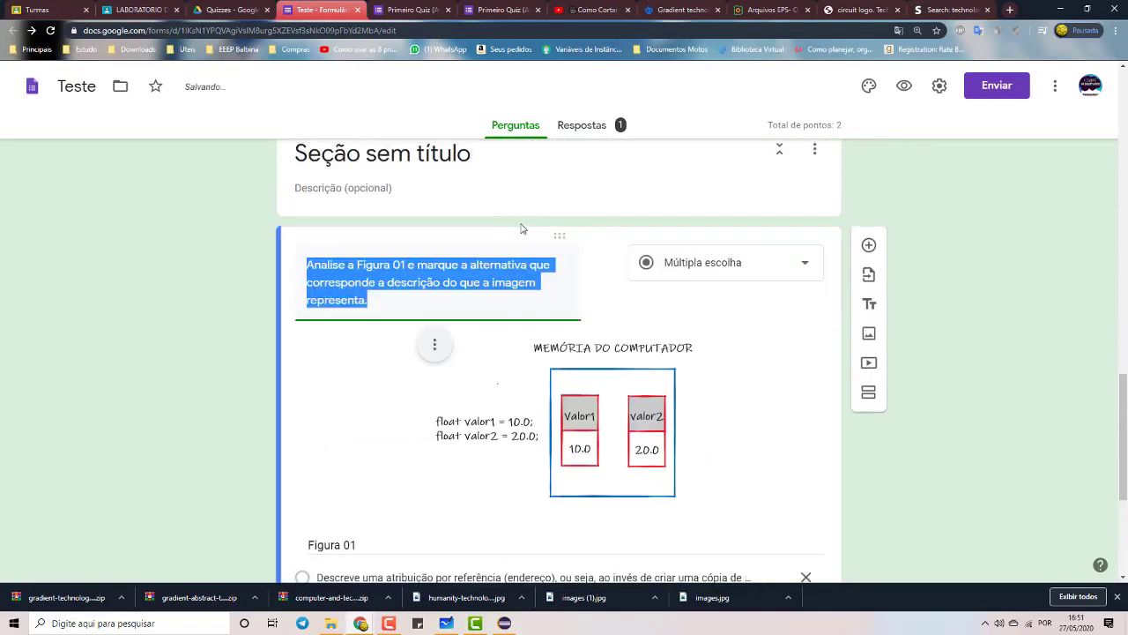
pyautogui.scroll(2, 496, 310)
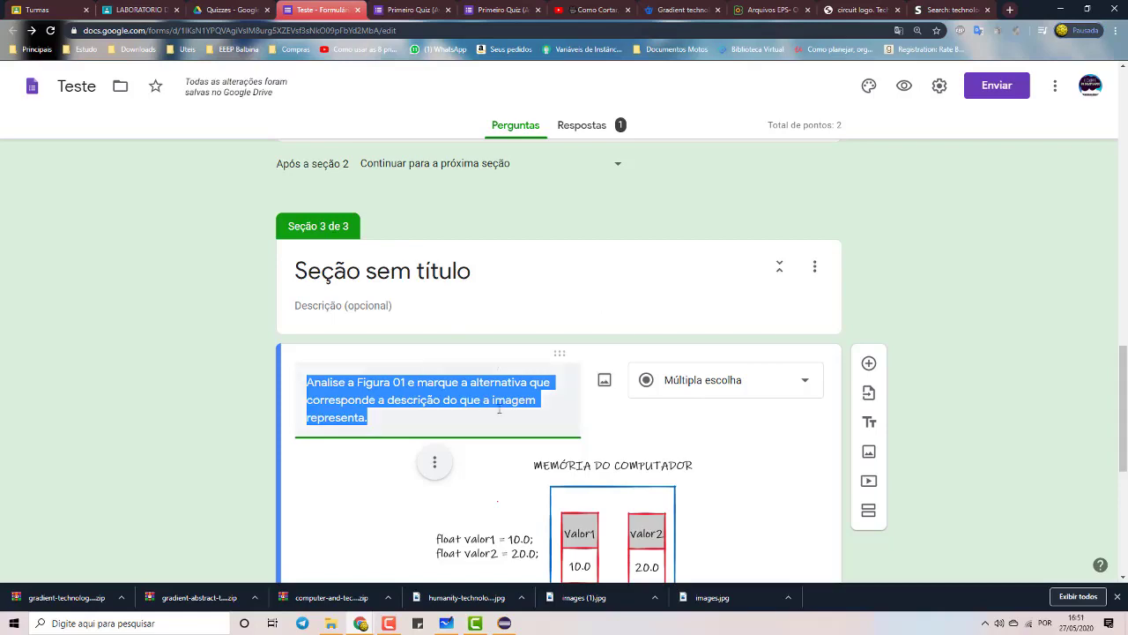
# Reuse section 2's title, Valor vs Referência em Java, for the third section's heading
pyautogui.click(496, 310)
pyautogui.scroll(4, 495, 312)
pyautogui.scroll(4, 496, 312)
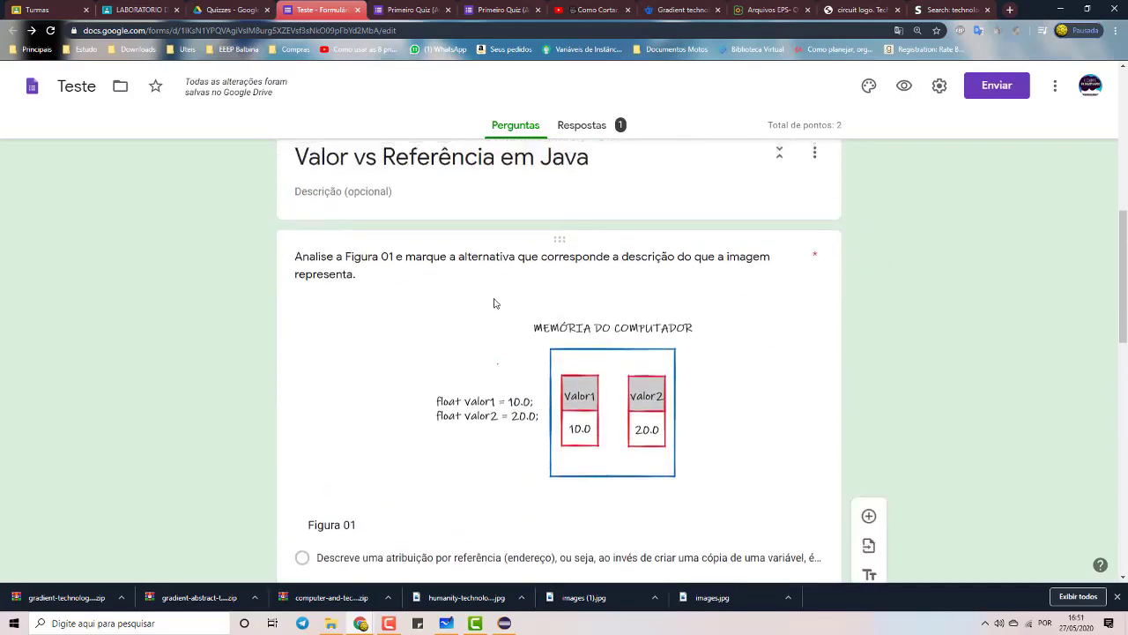
pyautogui.click(497, 296)
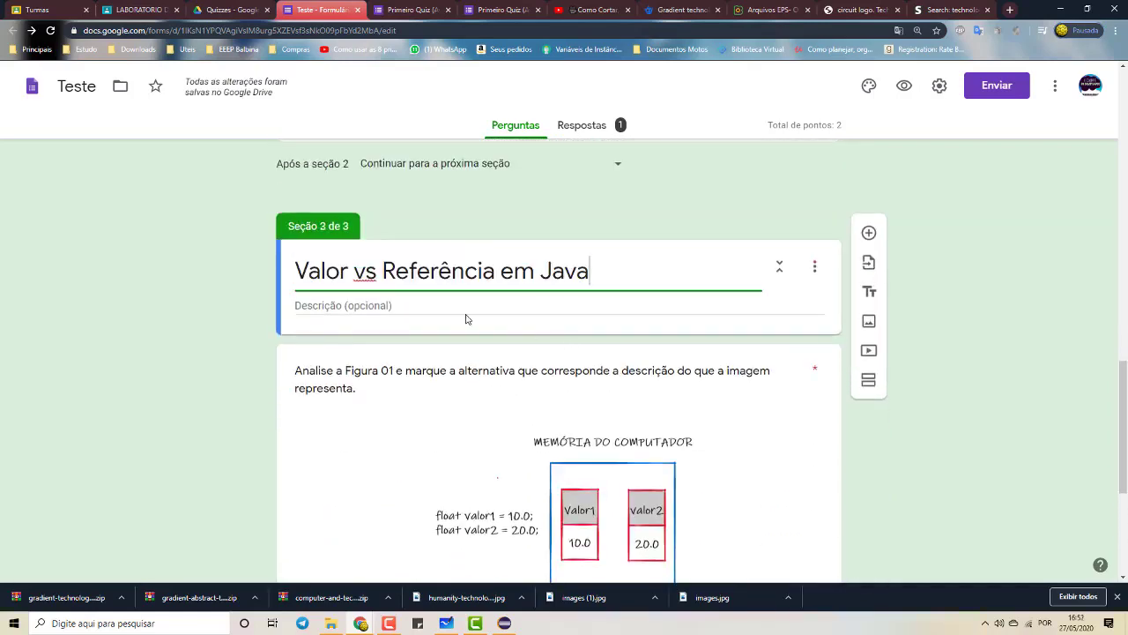
# Select the copied question and click into its first and third answer options
pyautogui.click(625, 385)
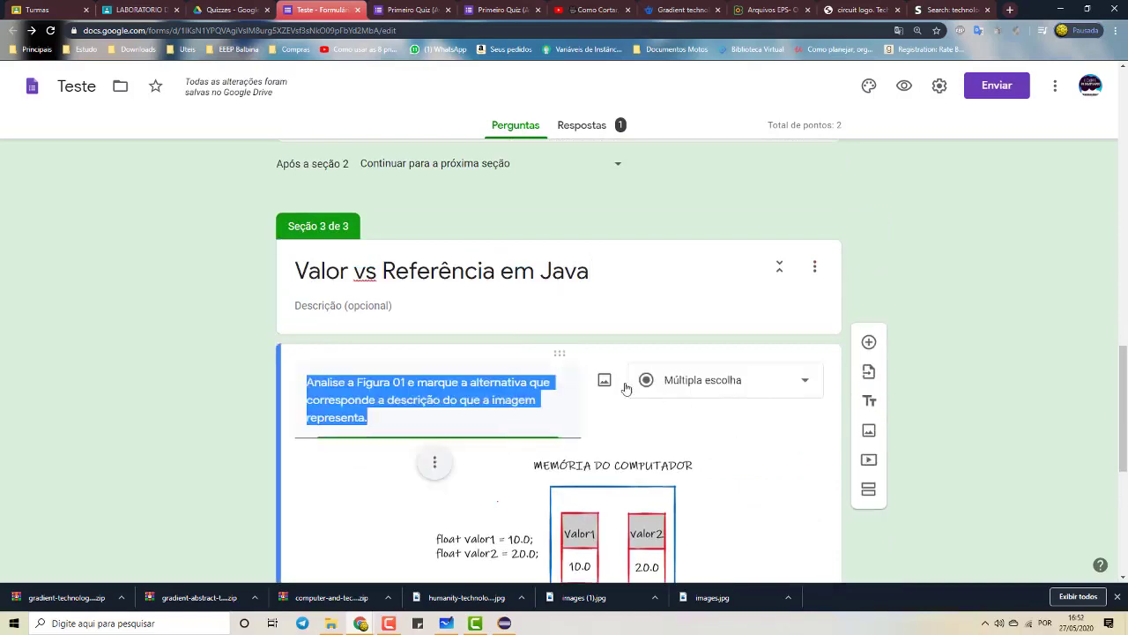
pyautogui.scroll(-5, 619, 370)
pyautogui.scroll(3, 619, 357)
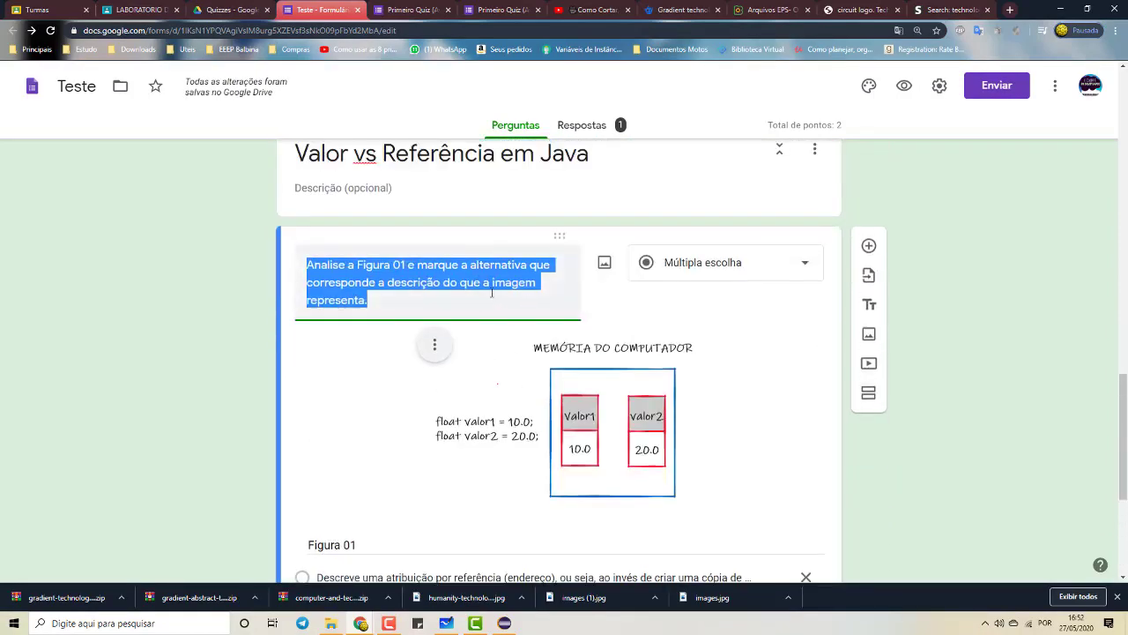
pyautogui.scroll(-3, 600, 421)
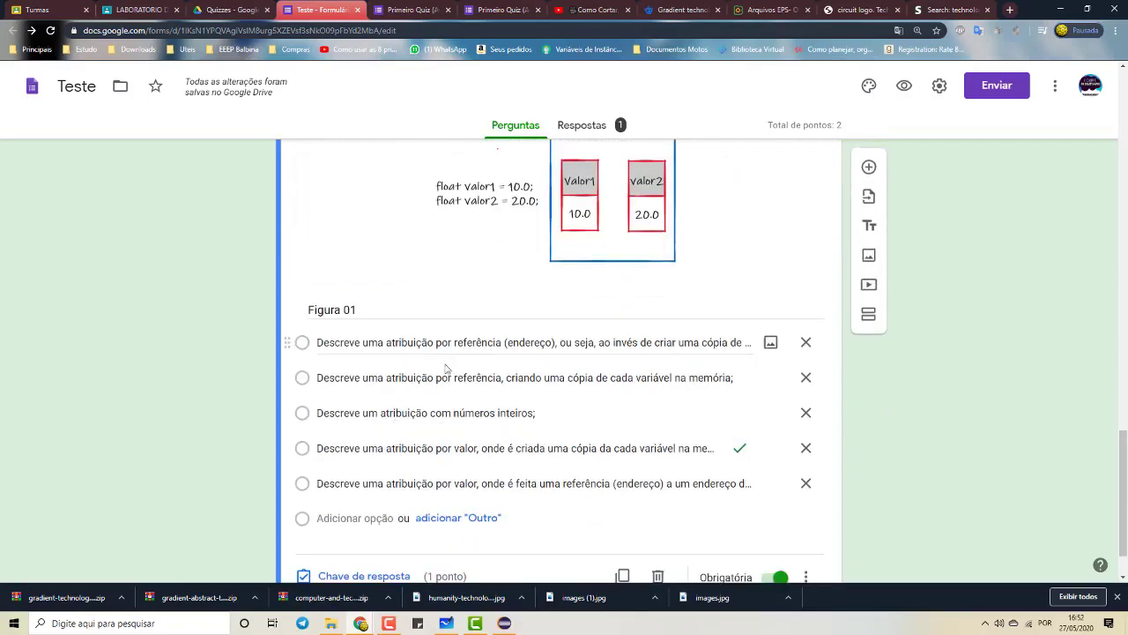
pyautogui.click(446, 348)
pyautogui.click(430, 407)
pyautogui.scroll(-1, 524, 471)
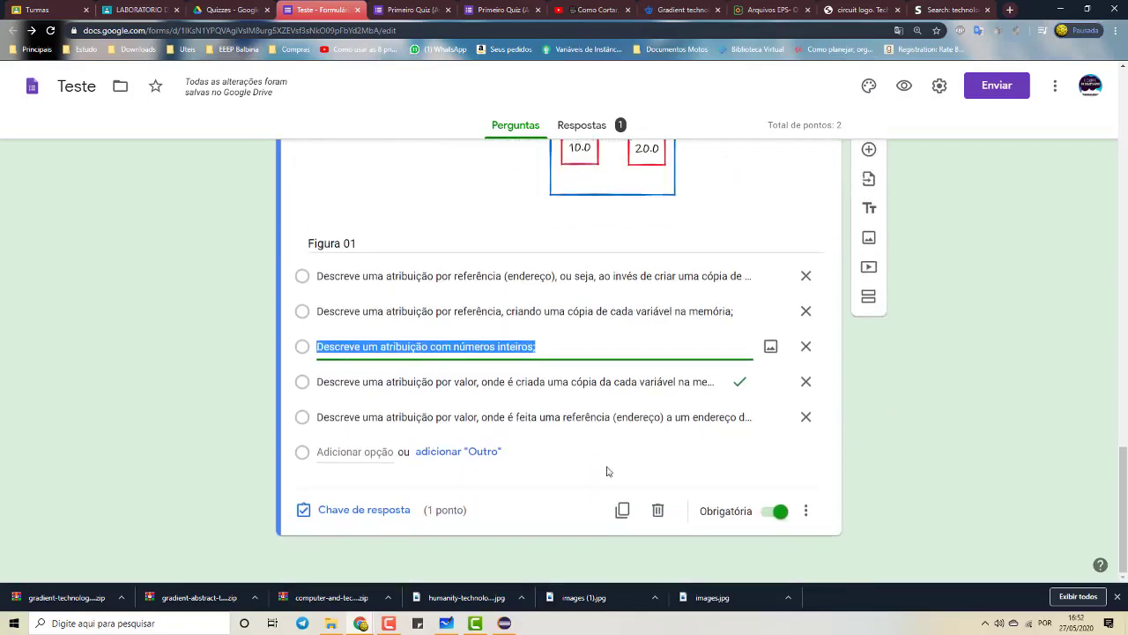
# Mark the copy's second option as the correct answer and close the answer key
pyautogui.click(378, 511)
pyautogui.scroll(-4, 388, 432)
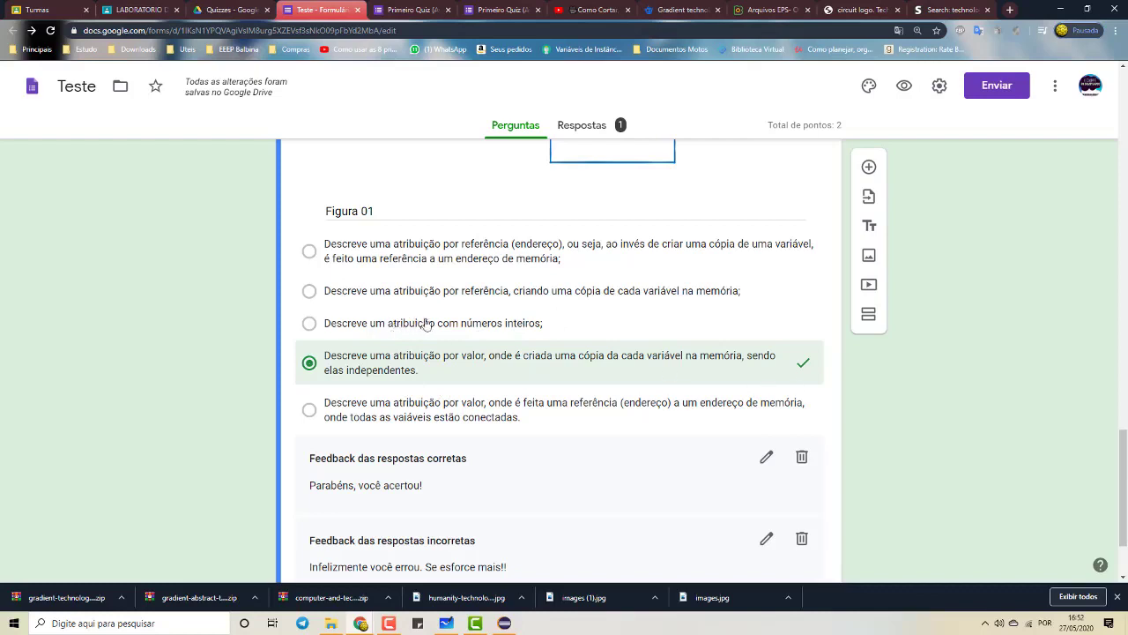
pyautogui.click(372, 295)
pyautogui.scroll(-3, 792, 487)
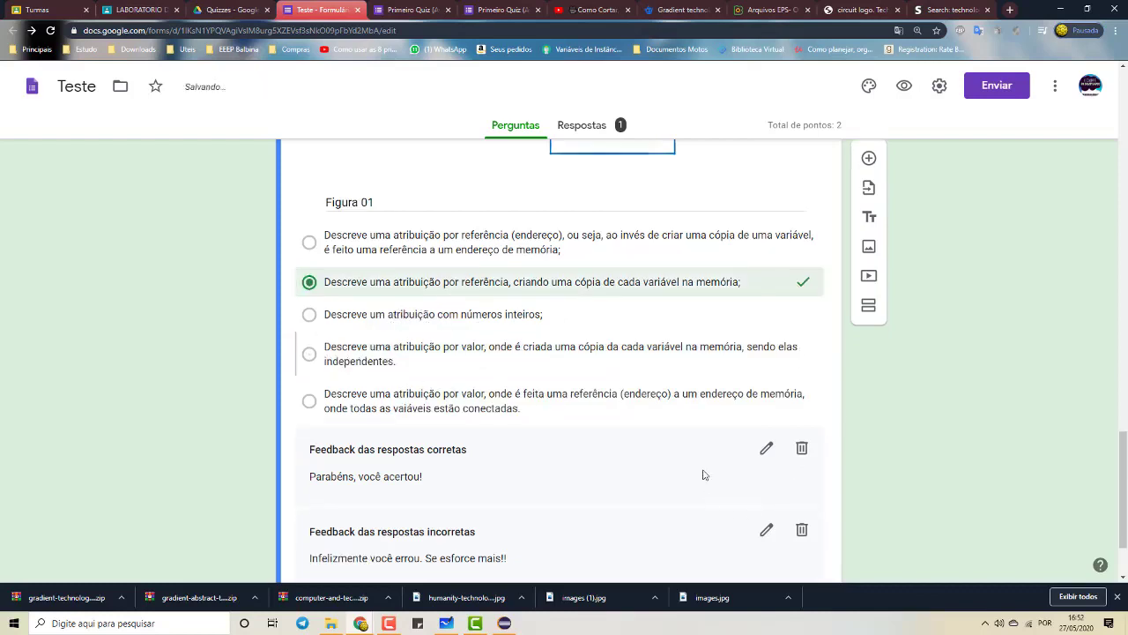
pyautogui.click(781, 509)
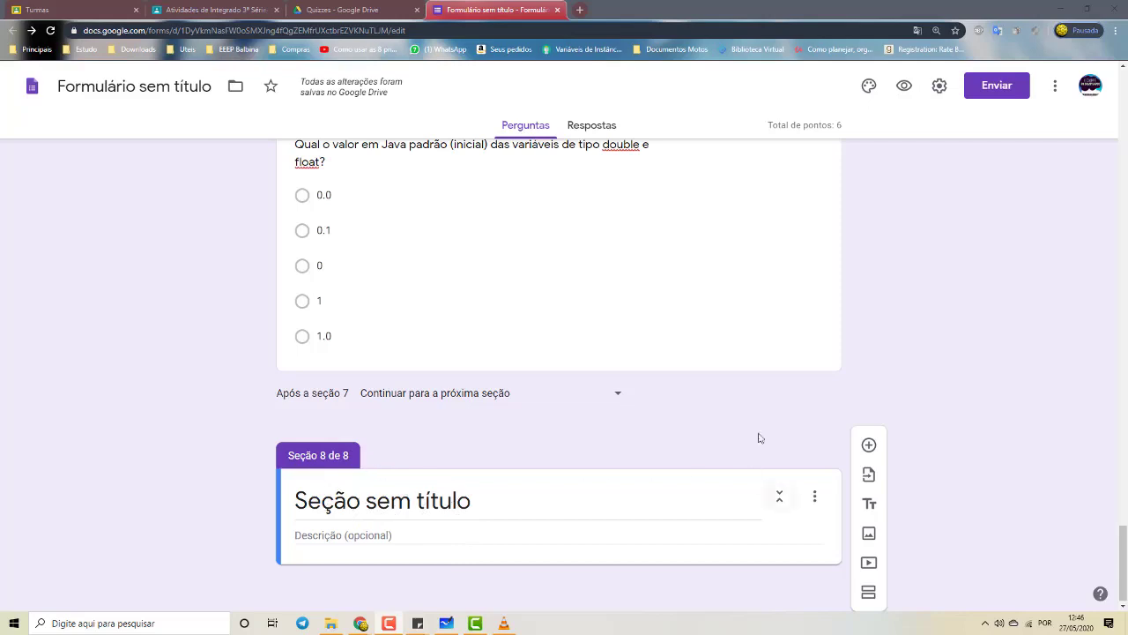
# Turn on Ordenar as opções aleatoriamente and Obrigatória for the default double/float value question
pyautogui.scroll(2, 791, 409)
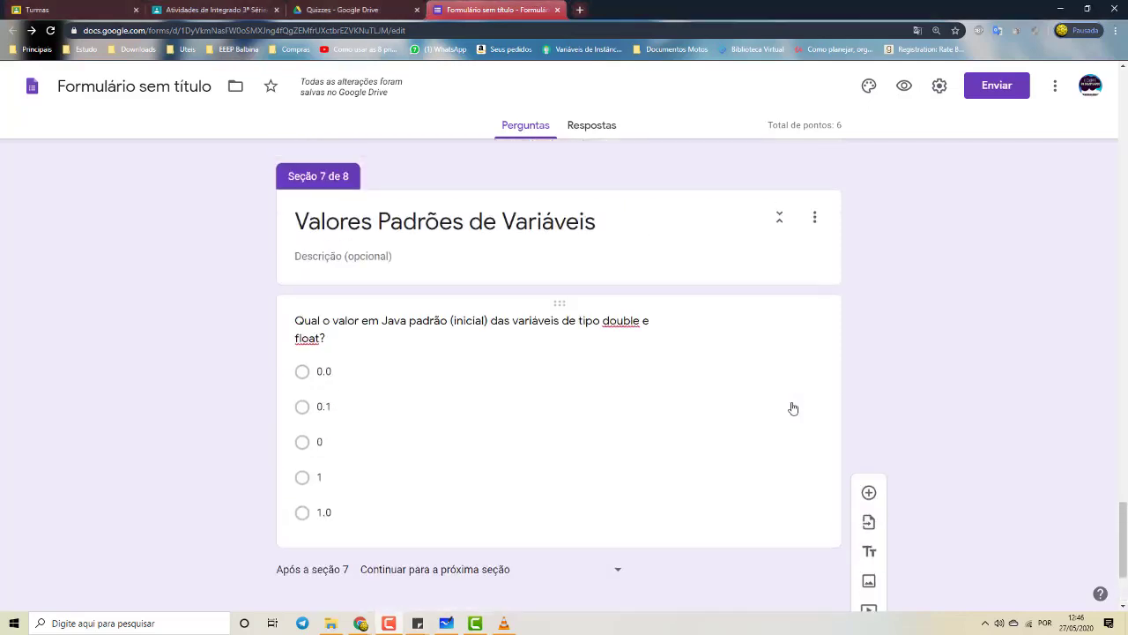
pyautogui.click(791, 406)
pyautogui.scroll(-3, 788, 509)
pyautogui.click(807, 351)
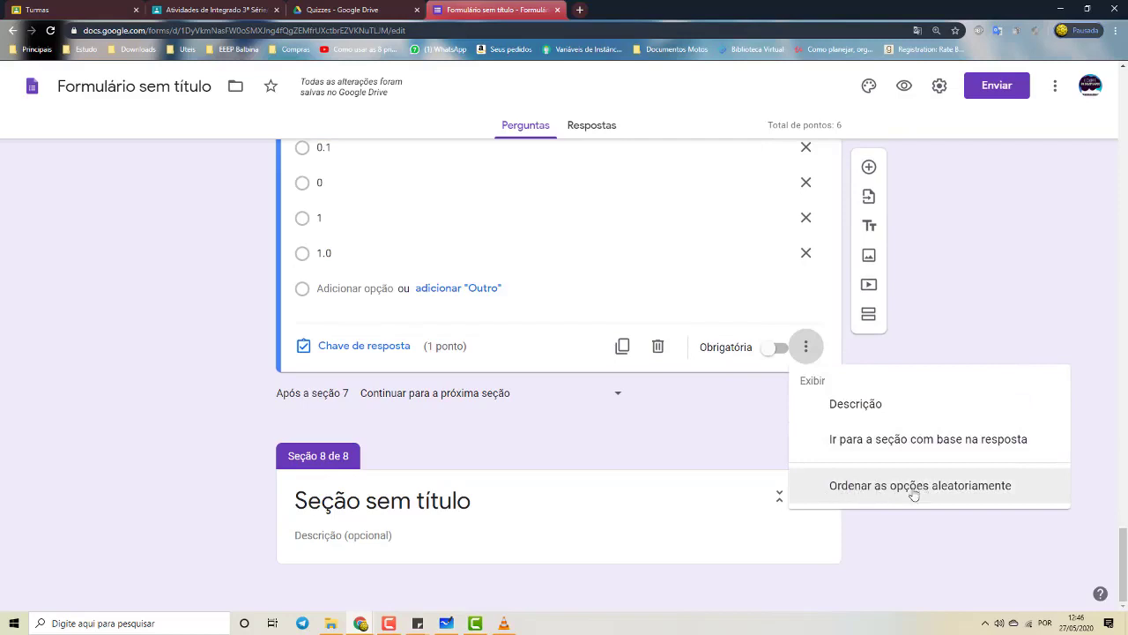
pyautogui.click(857, 496)
pyautogui.click(779, 351)
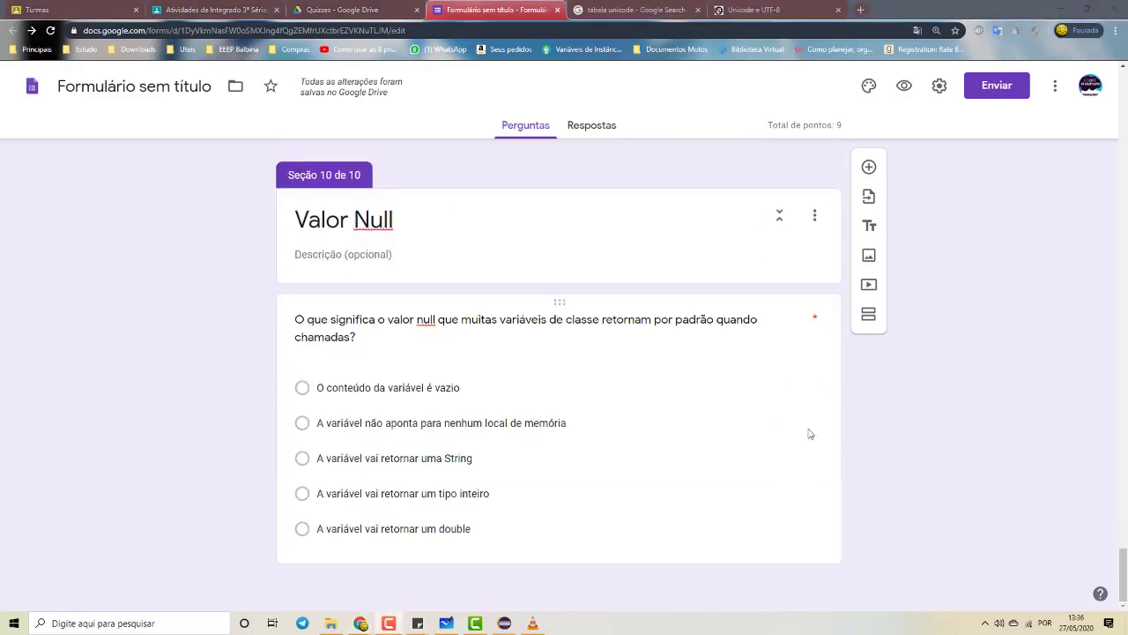
# Scroll up through the quiz toward the top of the form and back down
pyautogui.scroll(10, 809, 434)
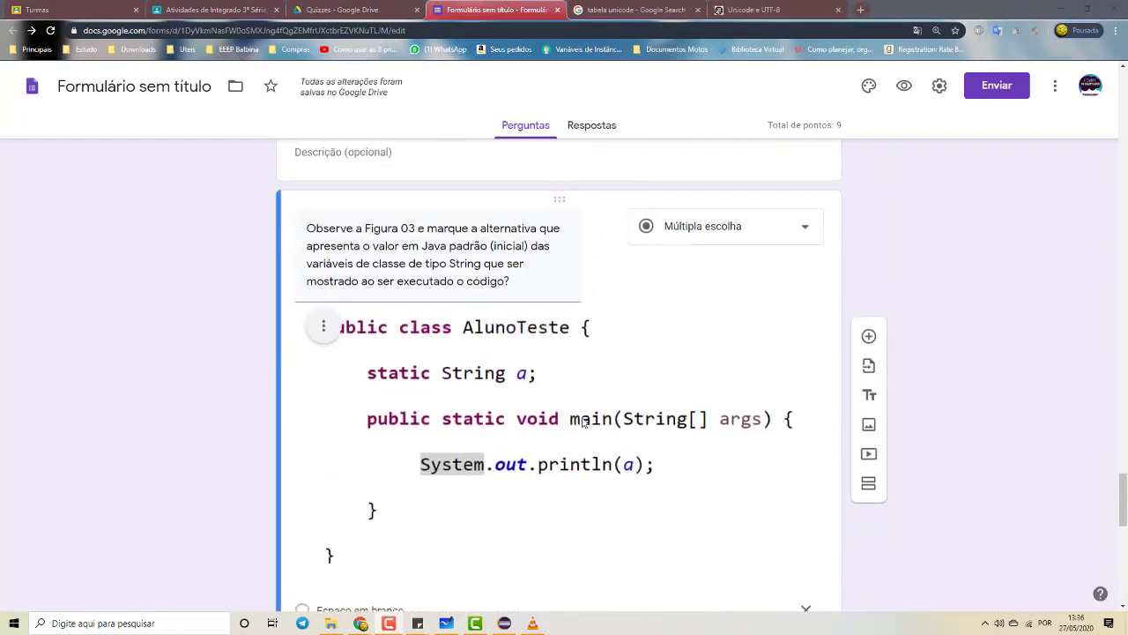
pyautogui.scroll(5, 582, 422)
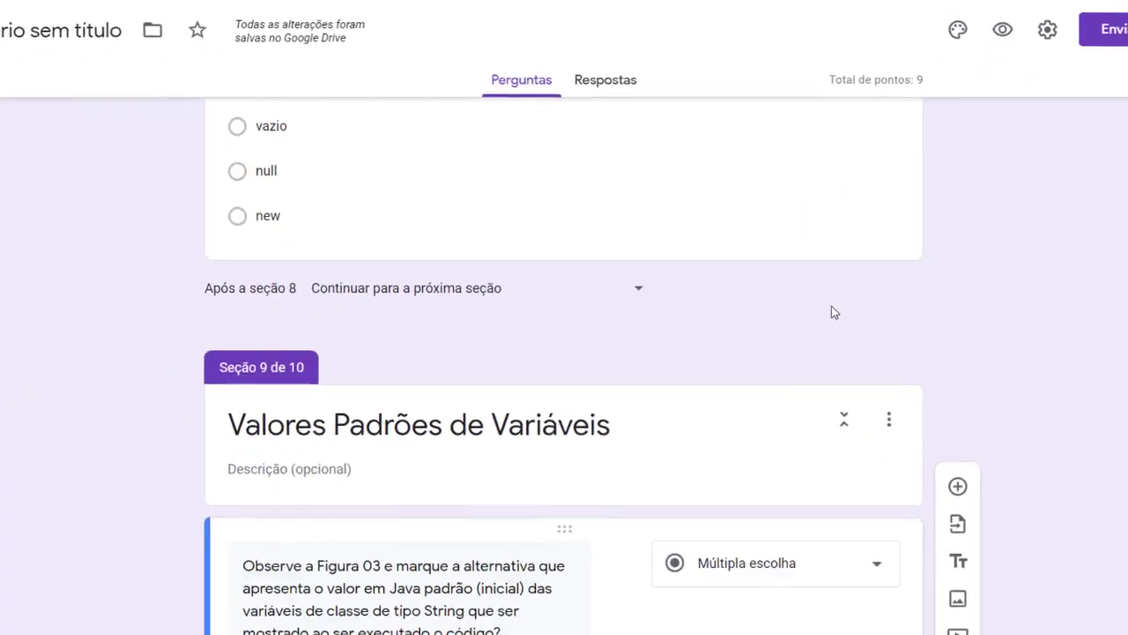
pyautogui.scroll(6, 831, 309)
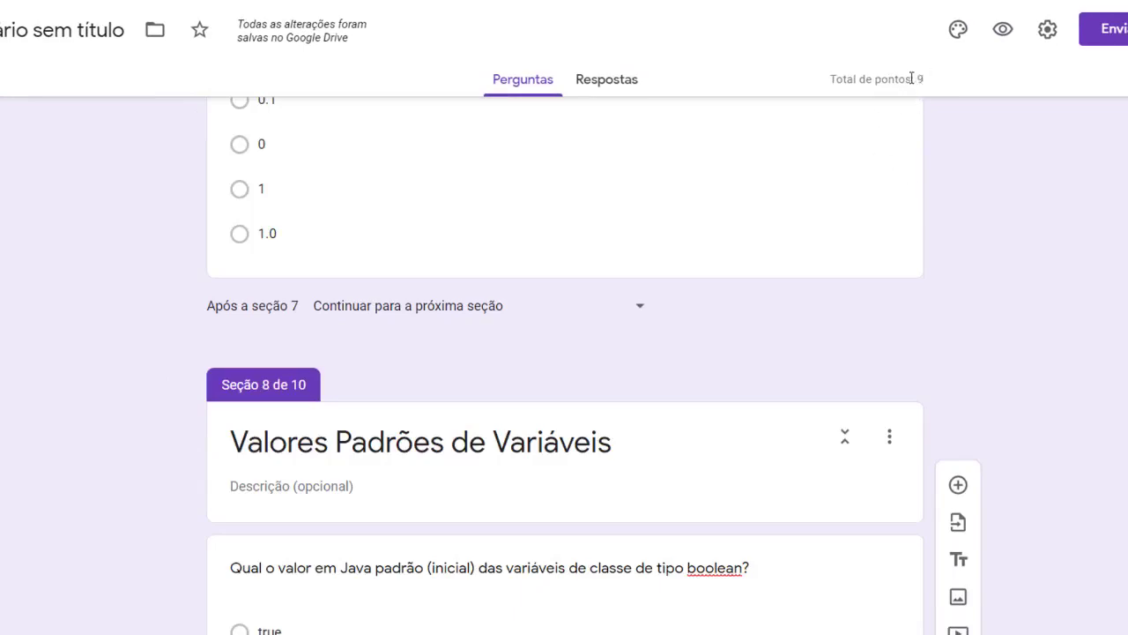
pyautogui.scroll(-10, 777, 311)
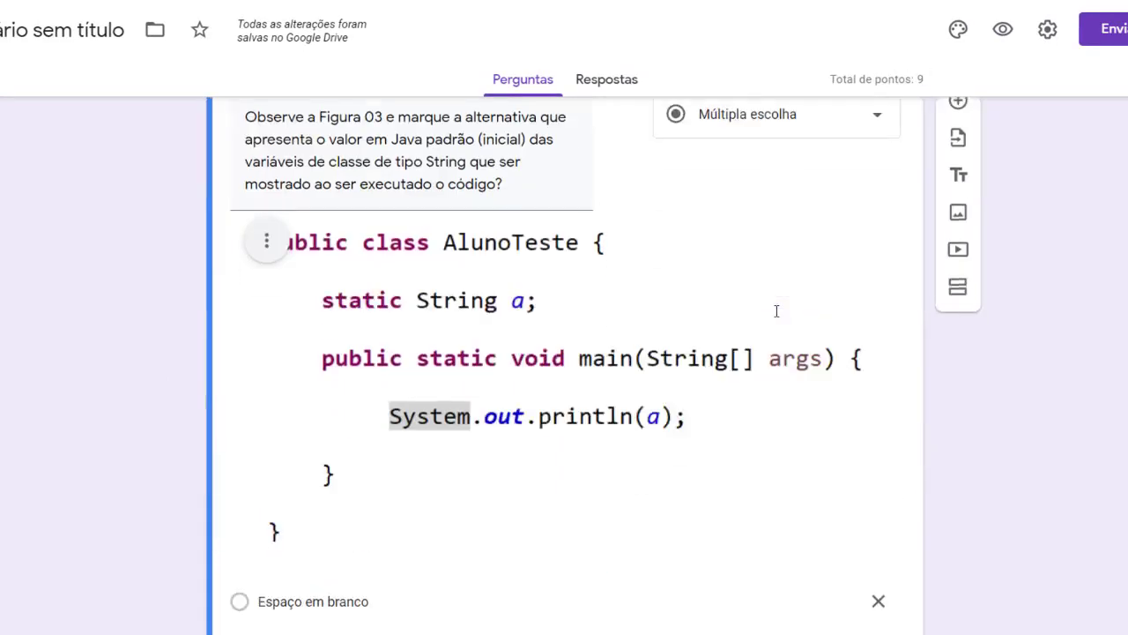
pyautogui.scroll(-10, 777, 311)
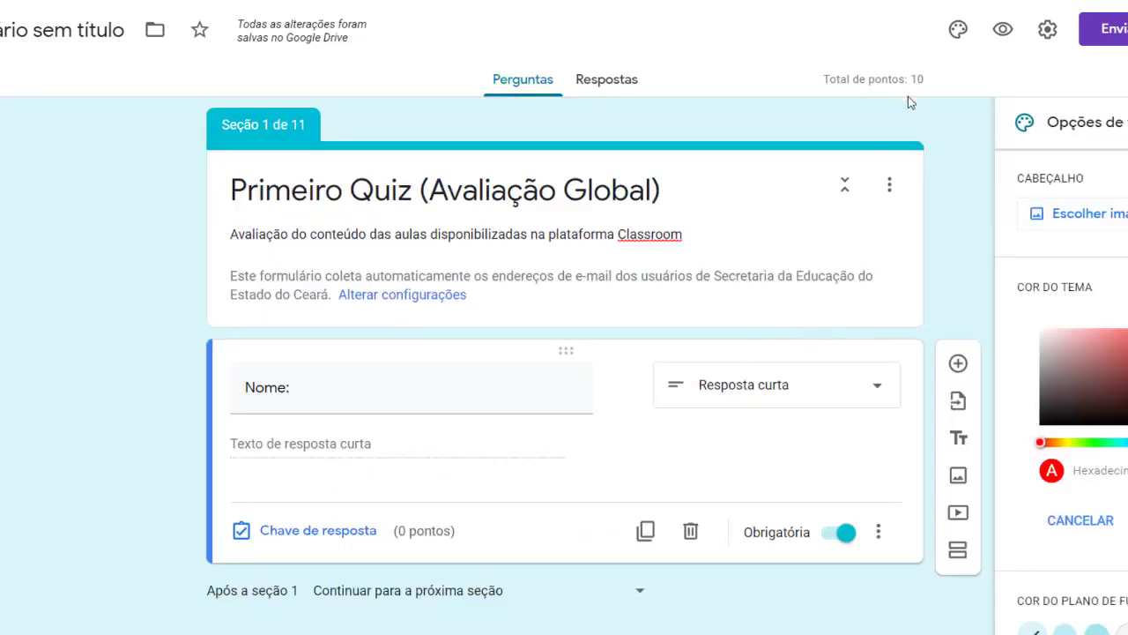
# Close and reopen the Opções de temas panel, then choose Escolher imagem under Cabeçalho
pyautogui.scroll(-10, 670, 461)
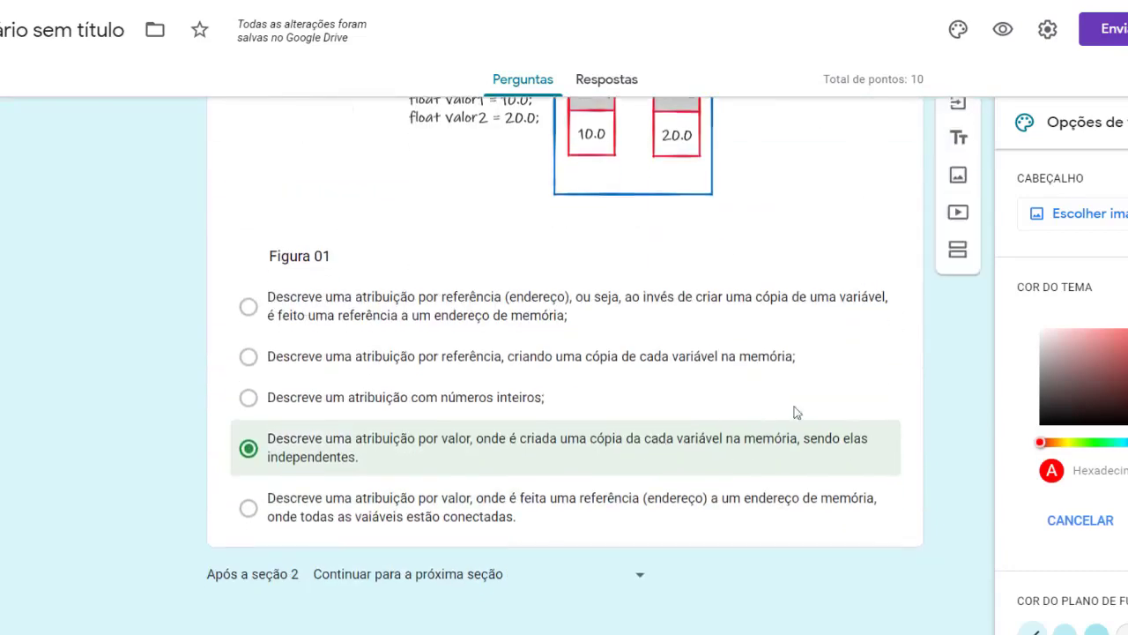
pyautogui.scroll(-3, 796, 413)
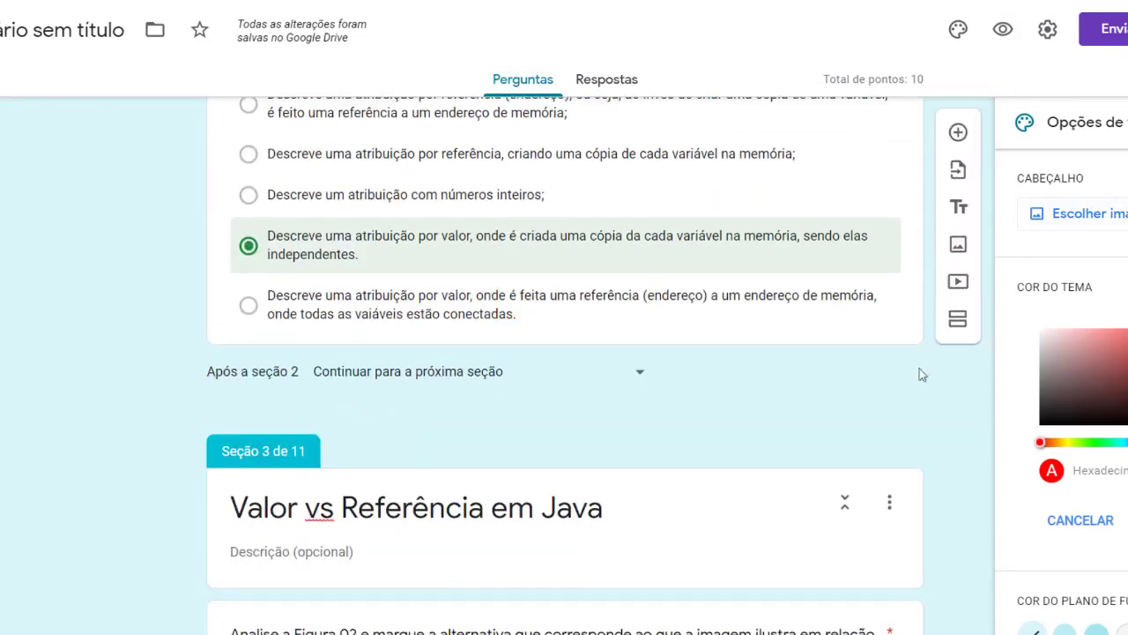
pyautogui.scroll(10, 771, 405)
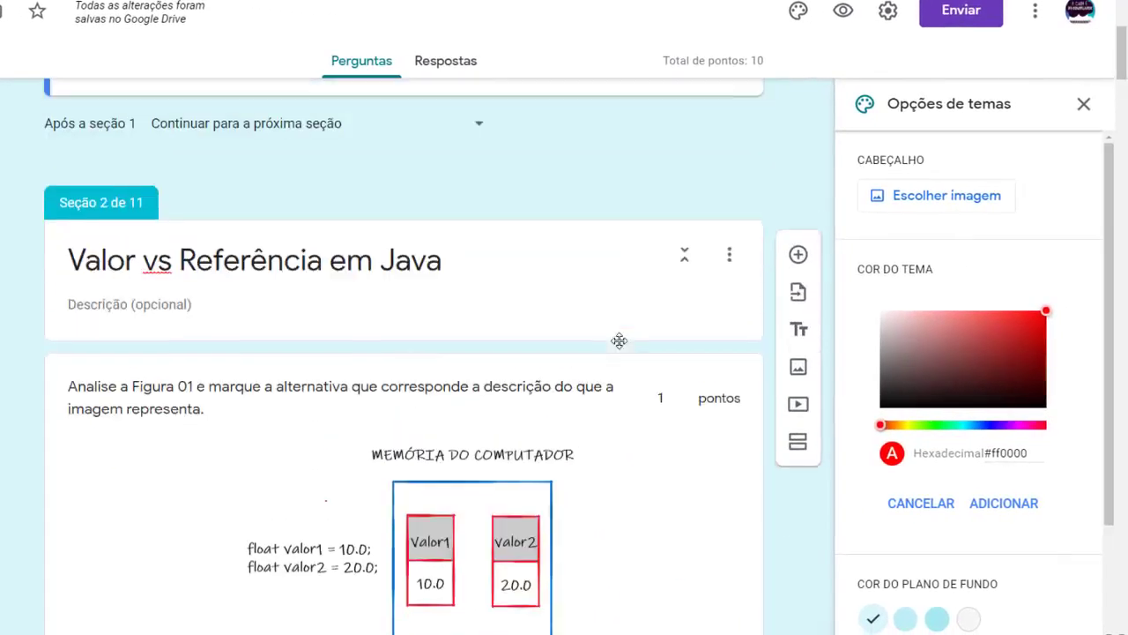
pyautogui.scroll(2, 538, 352)
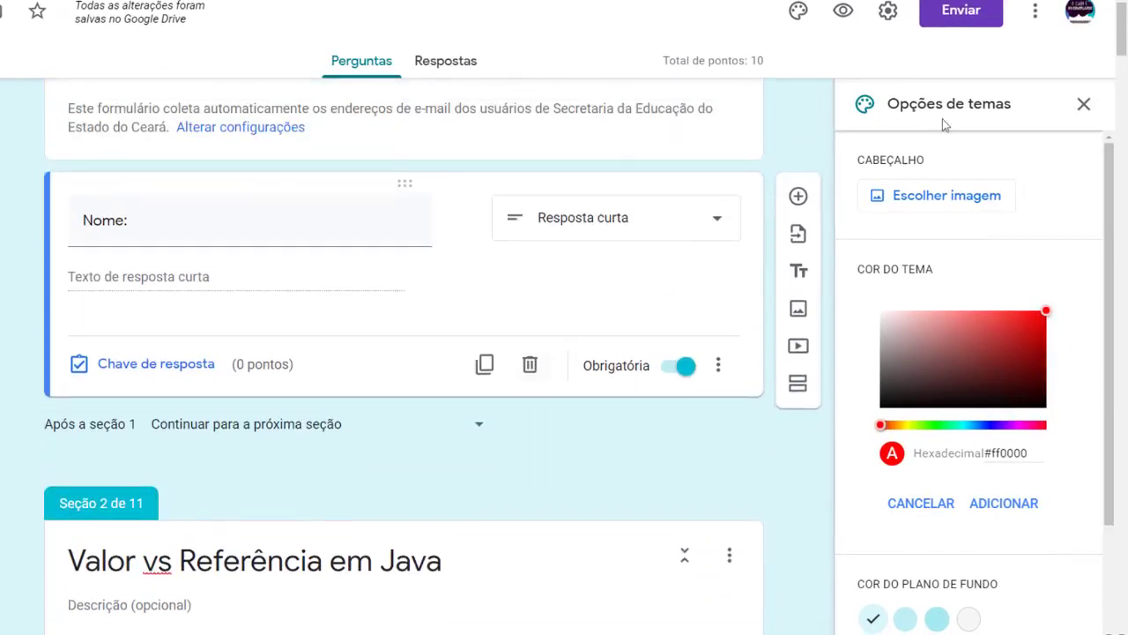
pyautogui.click(1083, 104)
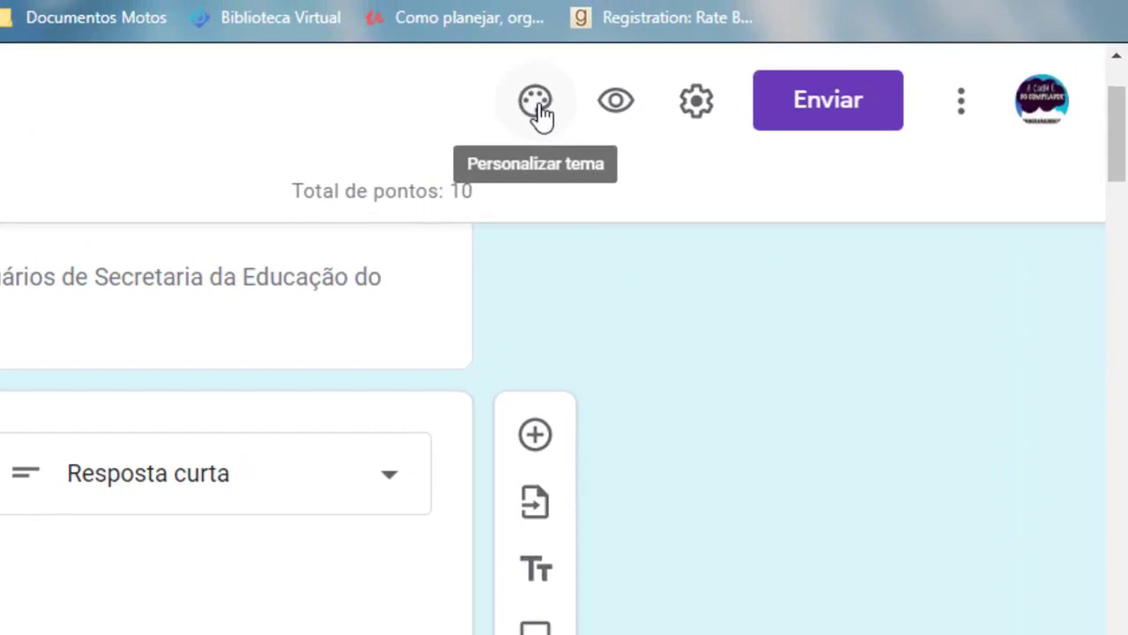
pyautogui.click(536, 103)
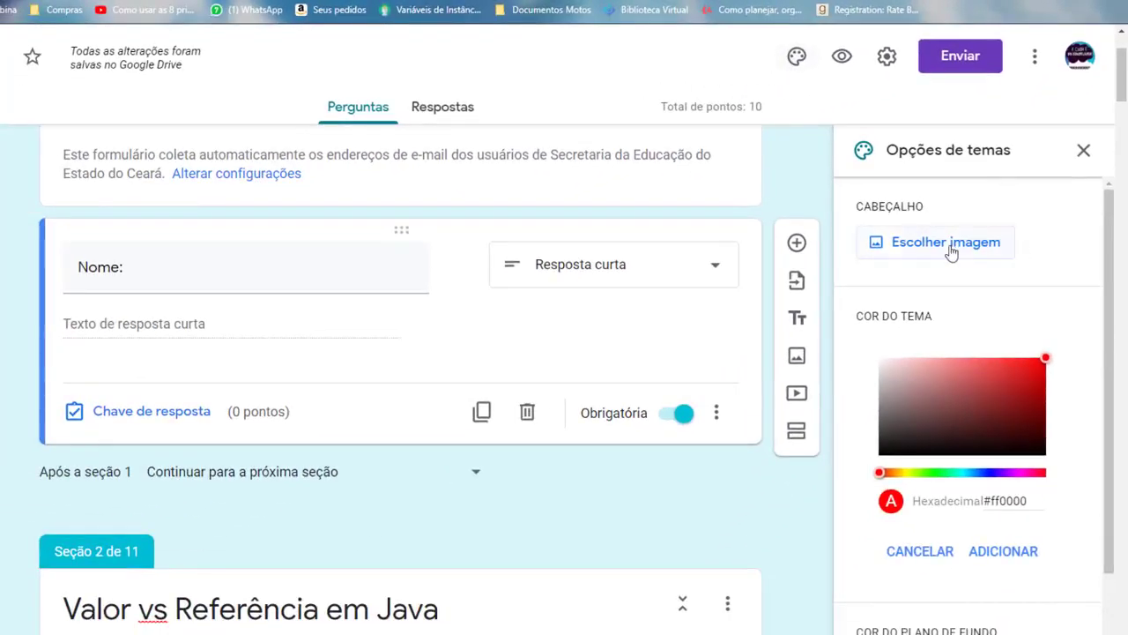
pyautogui.click(949, 243)
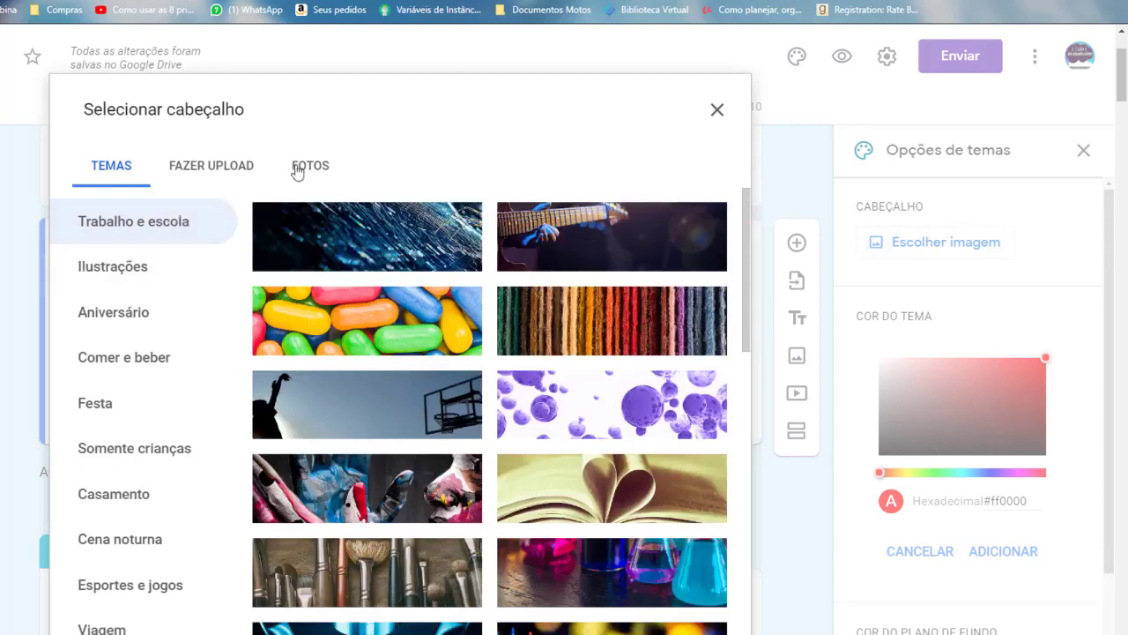
# Upload Screenshot_5.png from 3º de Informática > Aula05 > Imagens do Quiz as the header
pyautogui.click(203, 170)
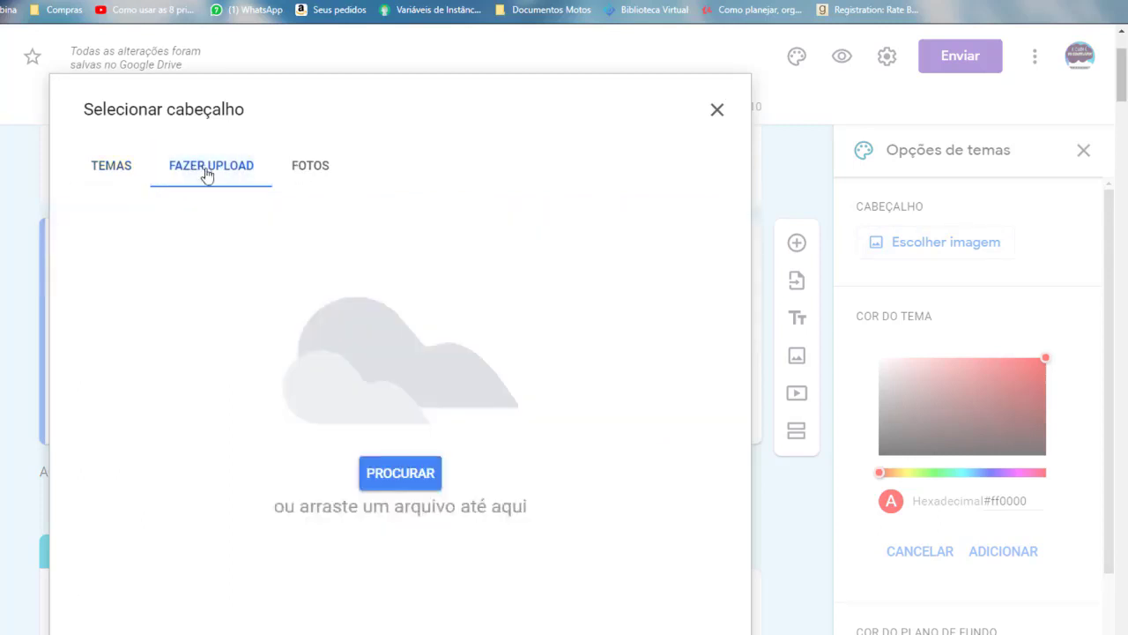
pyautogui.click(411, 475)
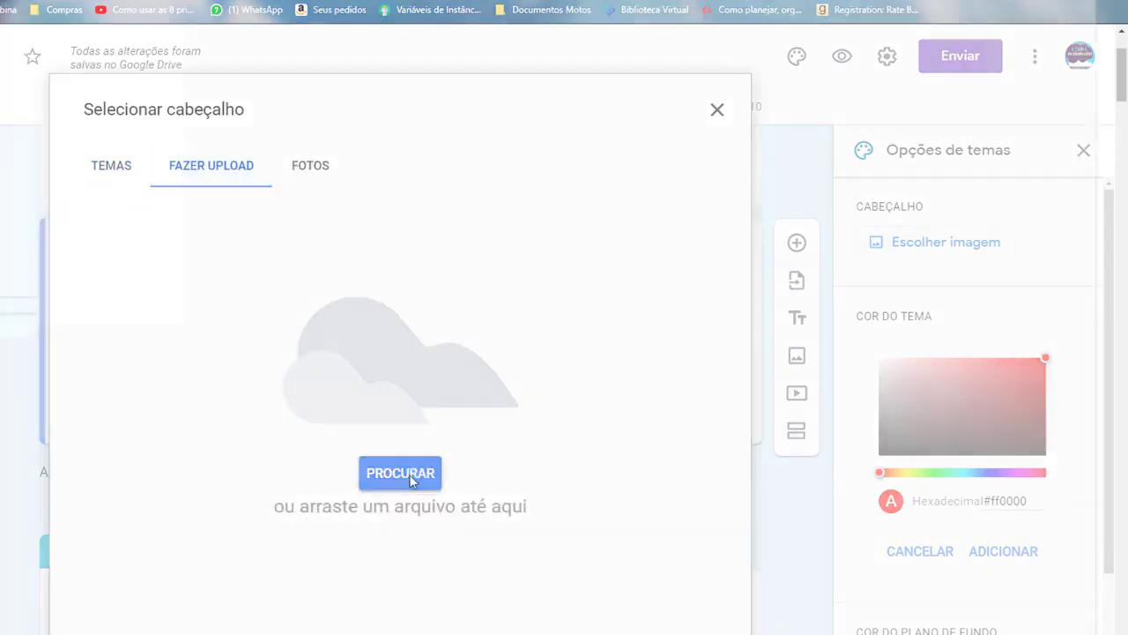
pyautogui.doubleClick(150, 104)
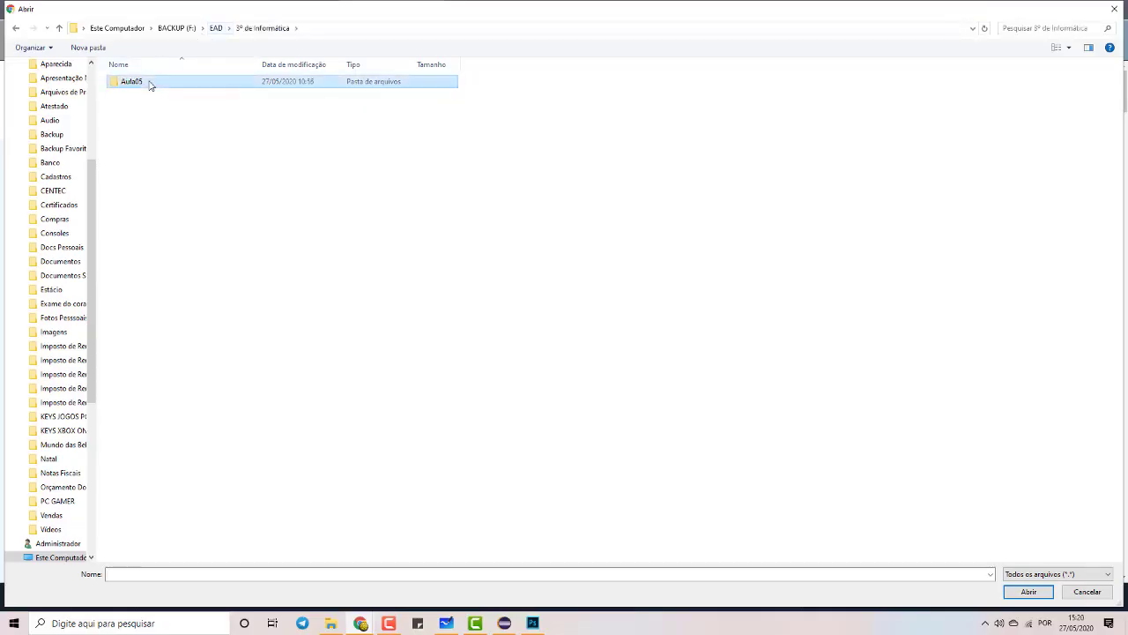
pyautogui.doubleClick(150, 82)
pyautogui.doubleClick(145, 97)
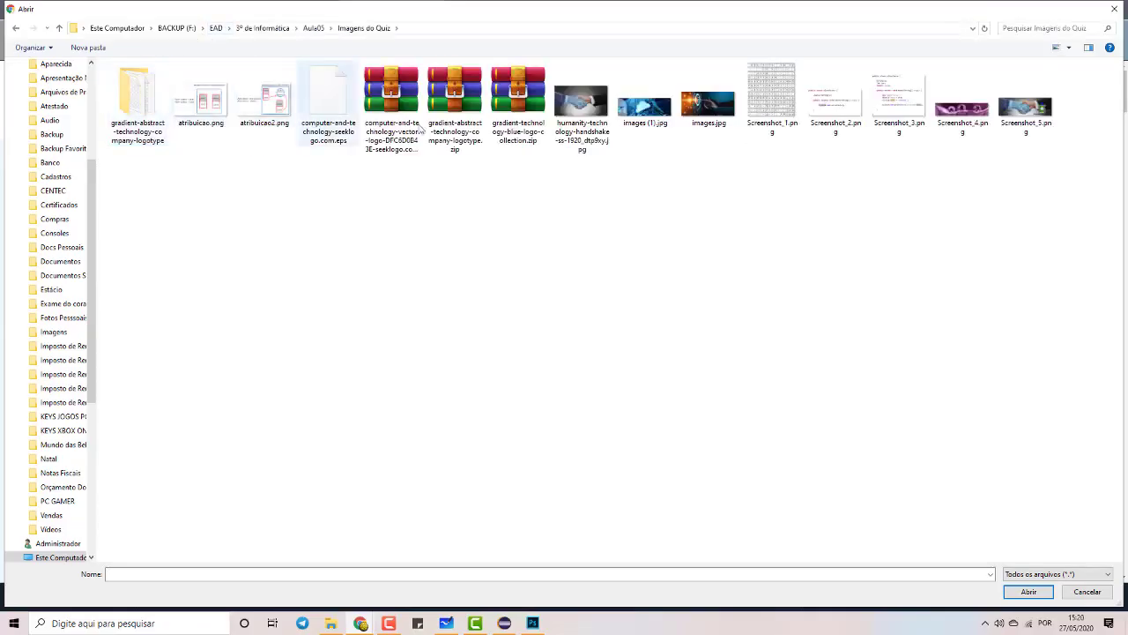
pyautogui.doubleClick(1023, 111)
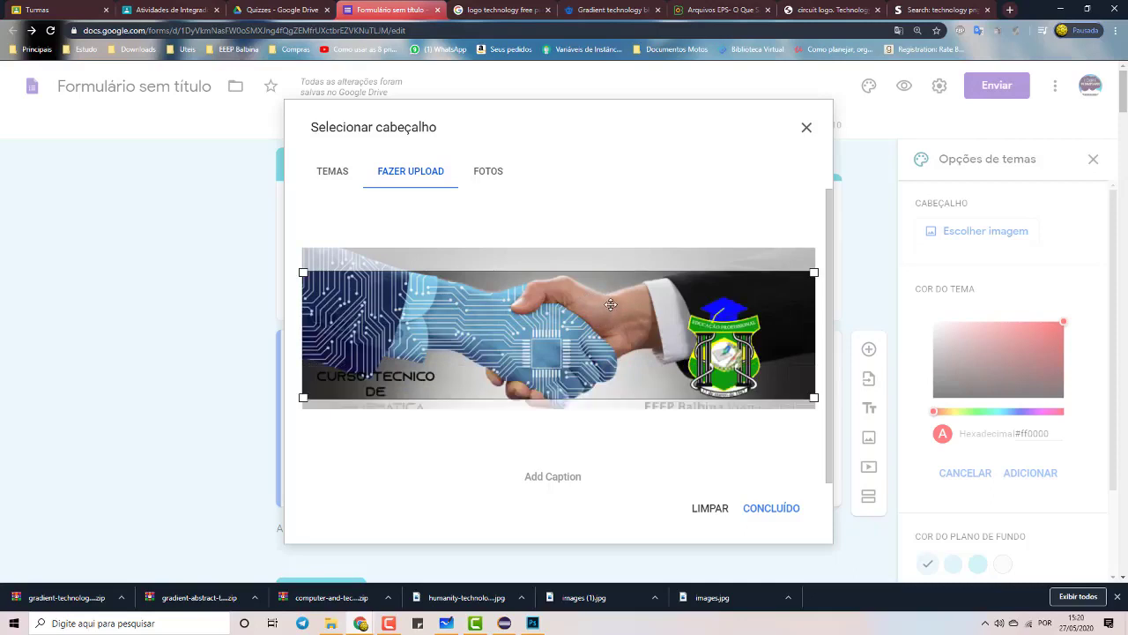
# Shift the header crop down to include the banner's course and school text, then confirm
pyautogui.moveTo(612, 319); pyautogui.dragTo(614, 335)
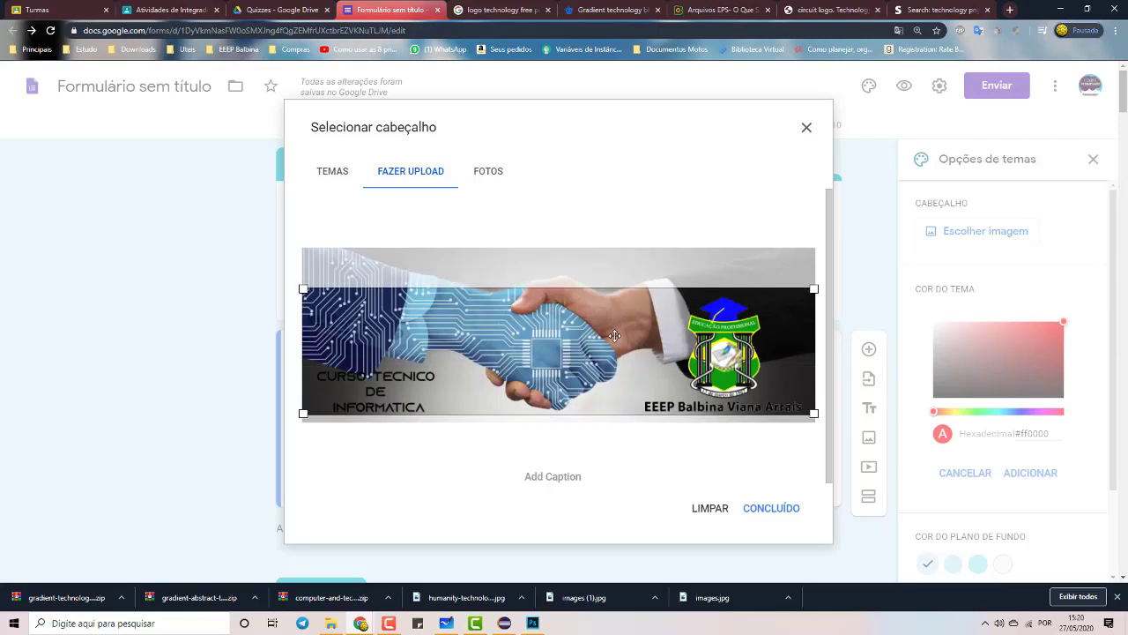
pyautogui.click(773, 511)
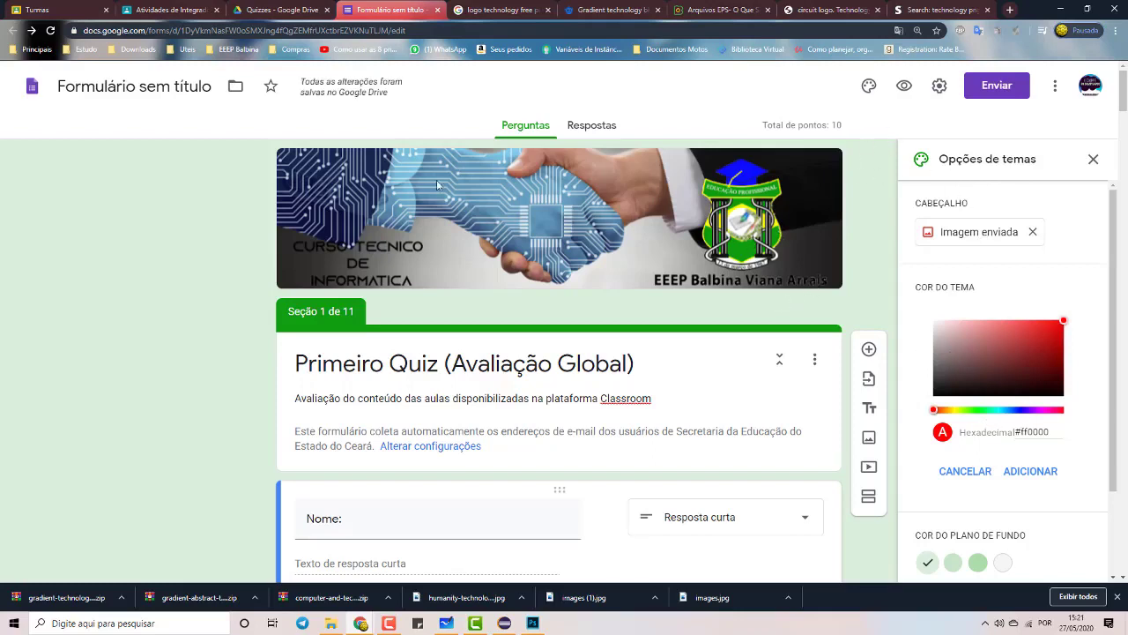
# Rename the form document to 'Primeiro Quiz (Avaliação Global)'
pyautogui.click(185, 89)
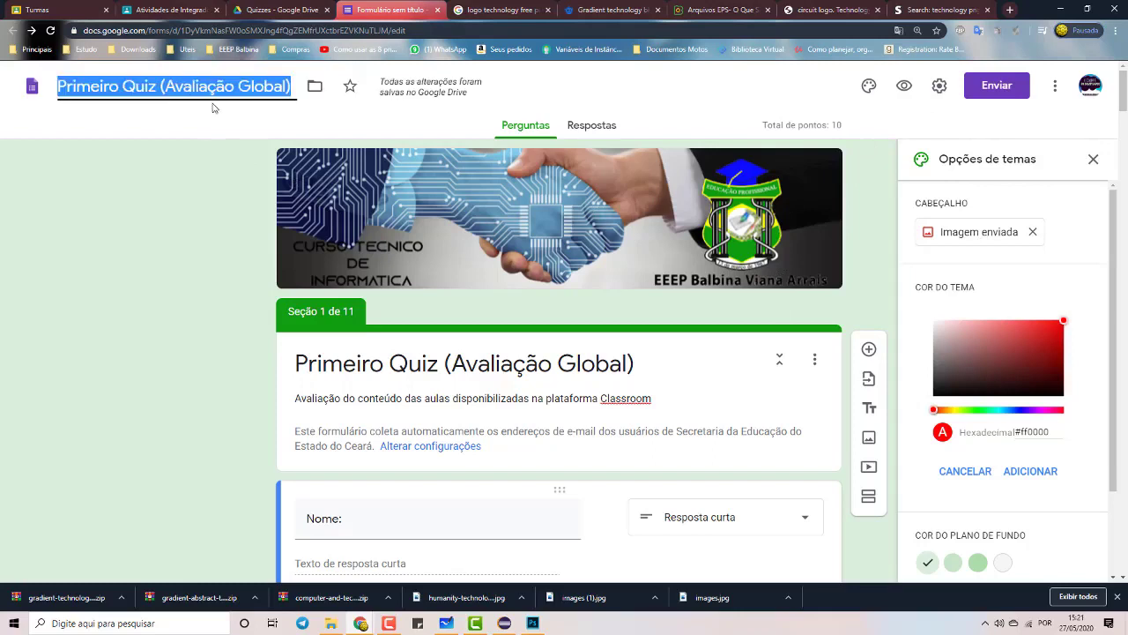
pyautogui.click(199, 88)
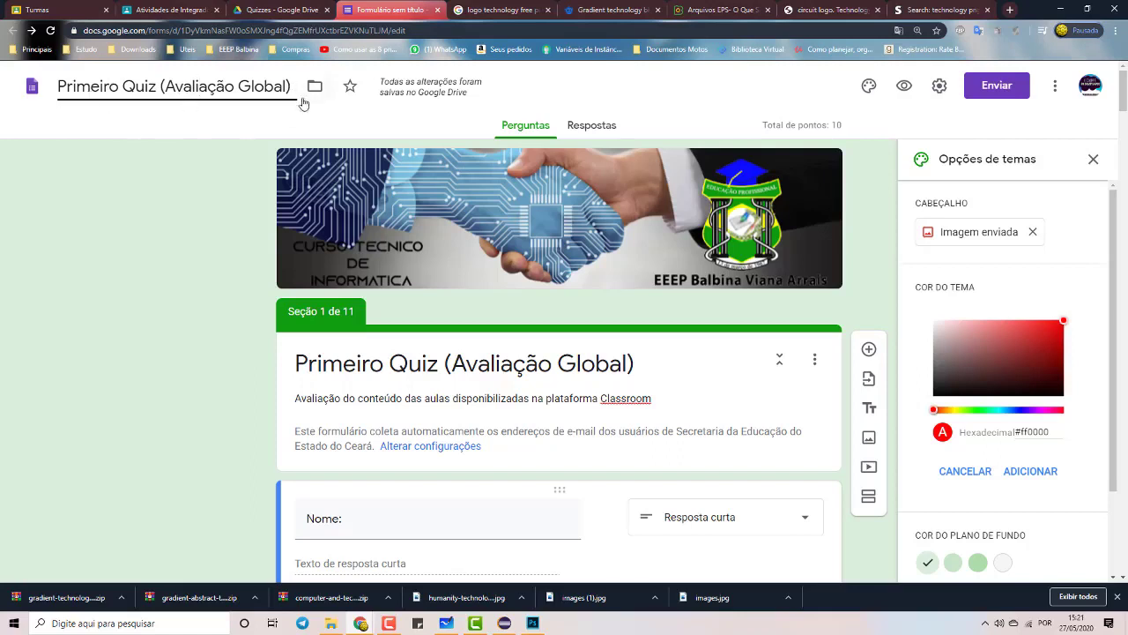
pyautogui.click(243, 182)
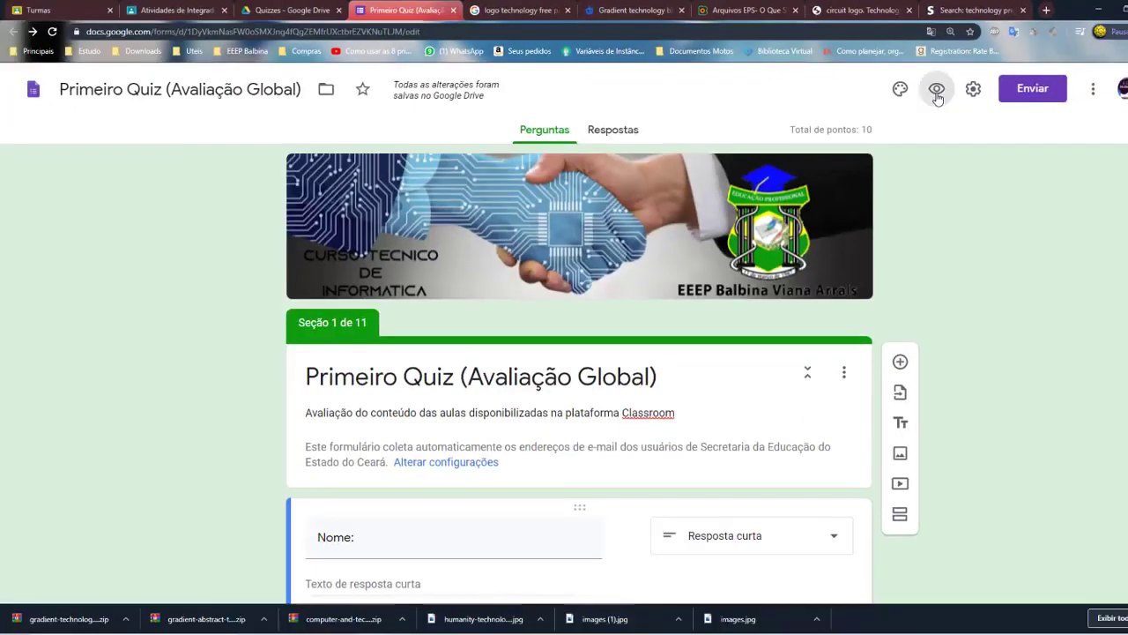
# Check the Respostas tab, then open the quiz in respondent preview
pyautogui.click(937, 97)
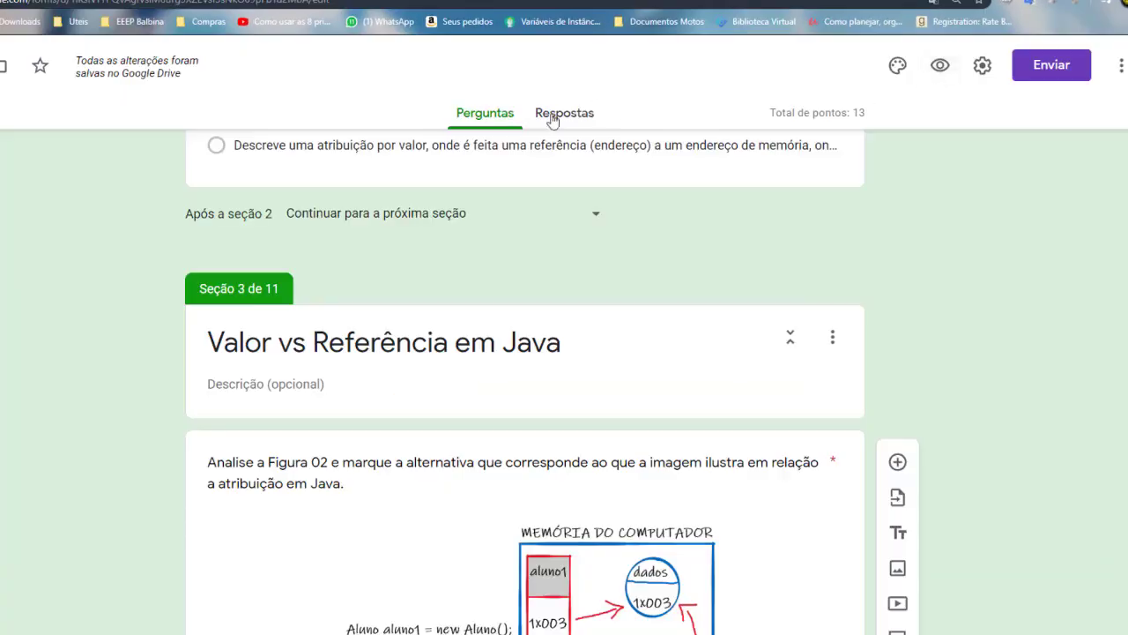
pyautogui.click(553, 119)
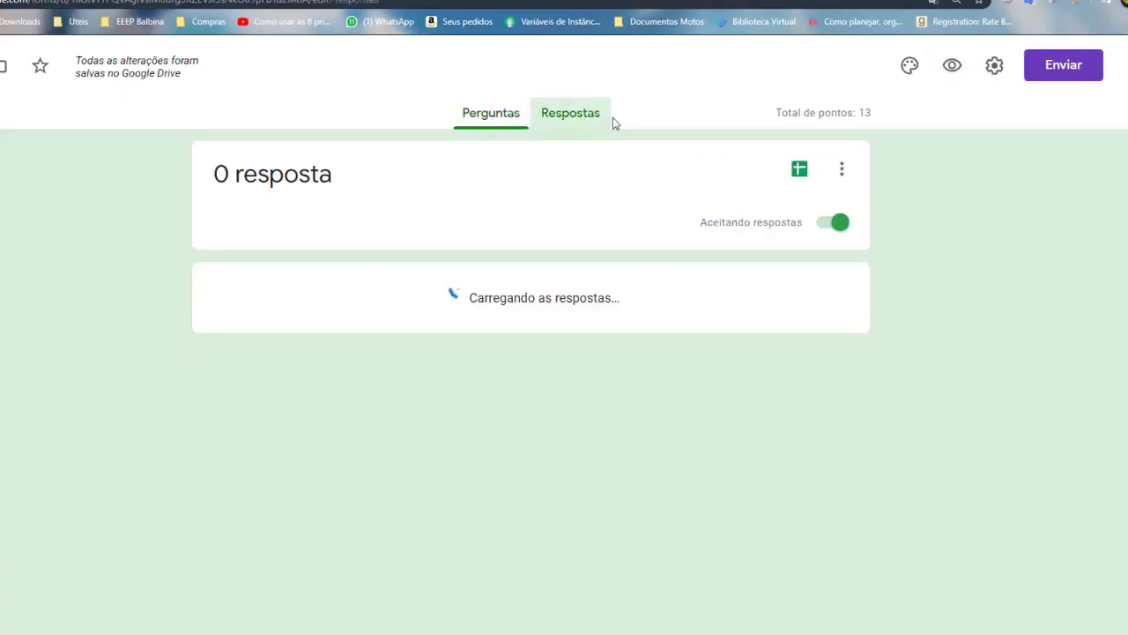
pyautogui.click(490, 120)
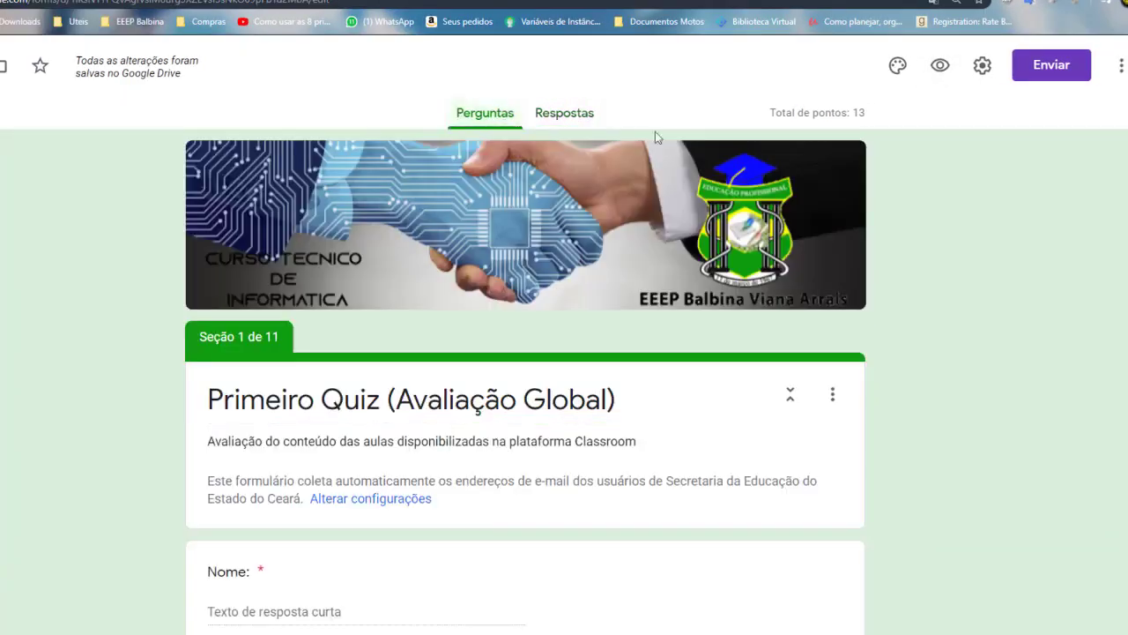
pyautogui.click(934, 75)
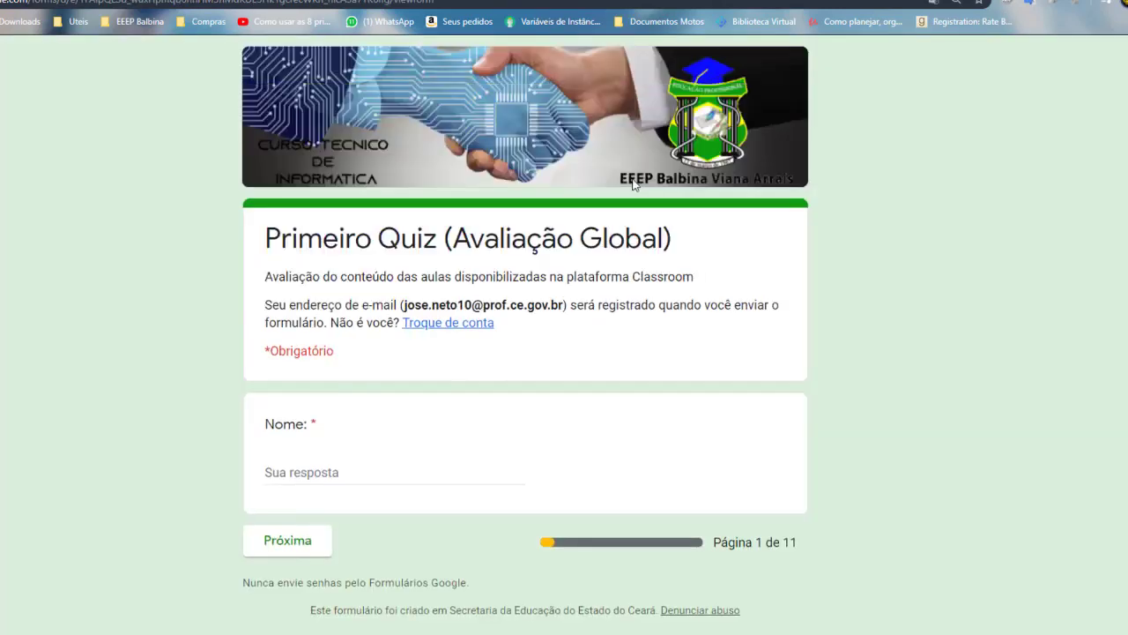
# Enter the student's full name in the Nome field and move to the next page
pyautogui.click(345, 467)
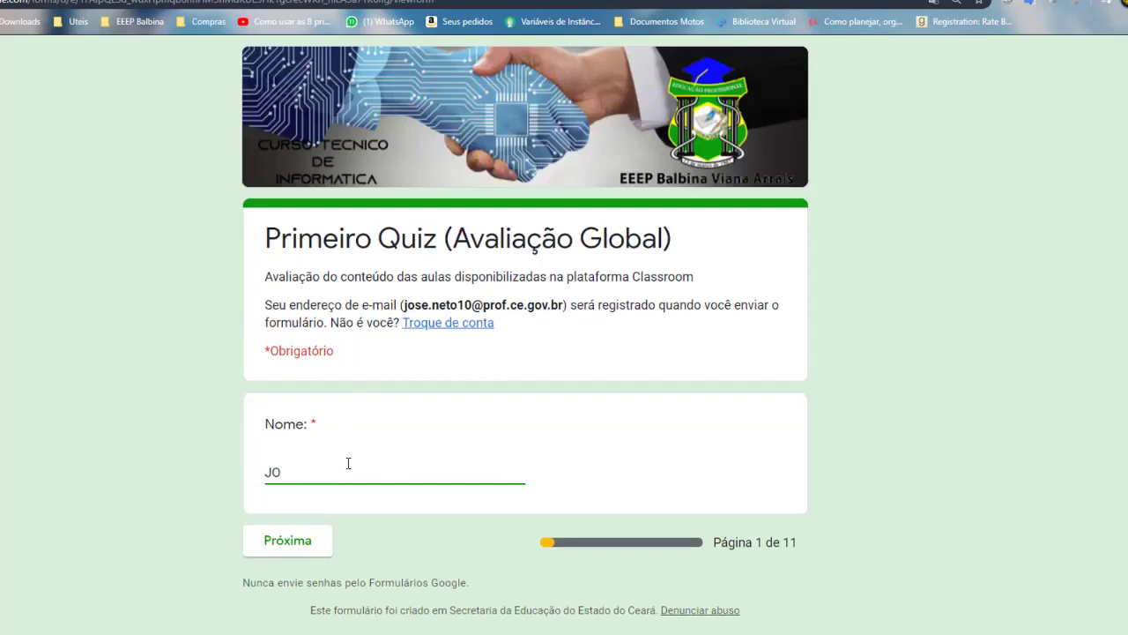
pyautogui.click(308, 549)
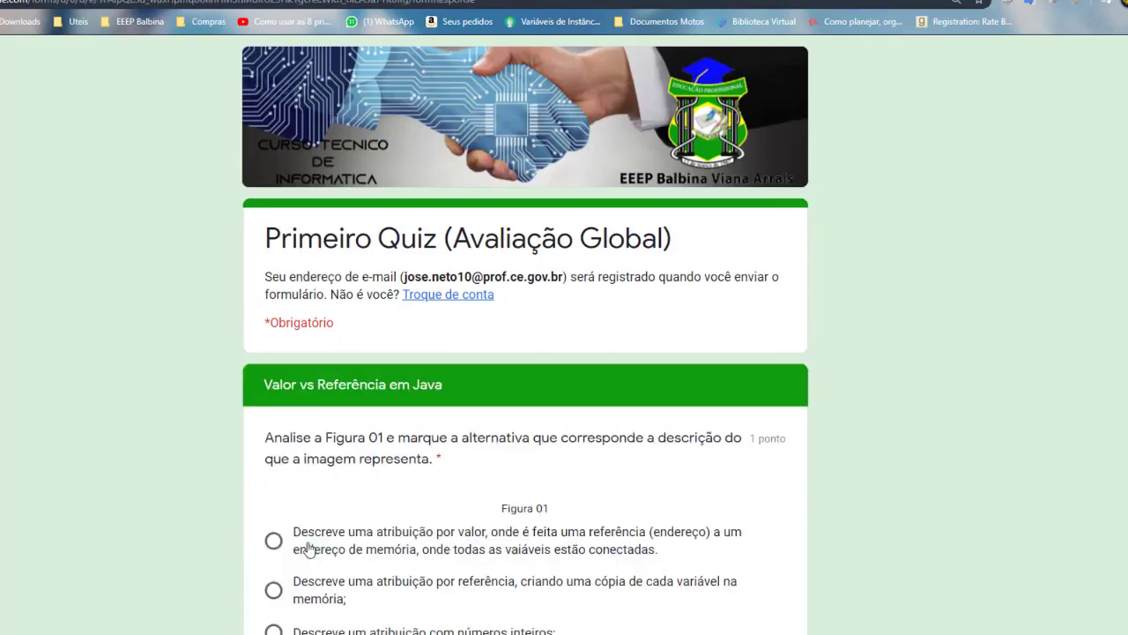
# Answer Figura 01 with assignment by value and the student-object question with assignment by reference
pyautogui.scroll(-1, 526, 443)
pyautogui.scroll(-5, 526, 444)
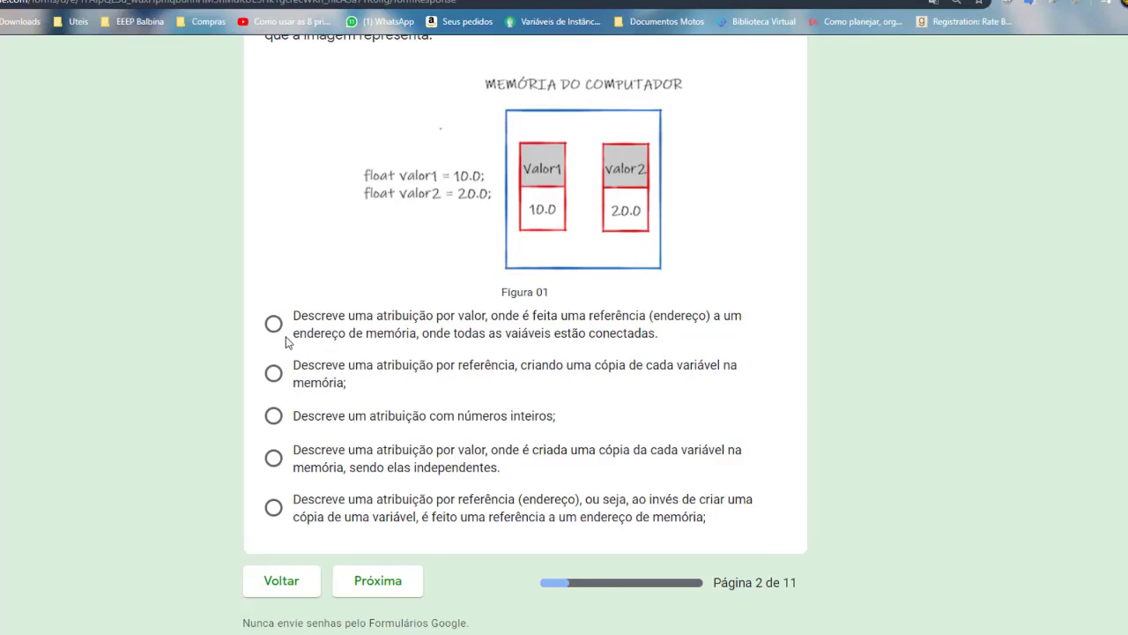
pyautogui.scroll(3, 569, 272)
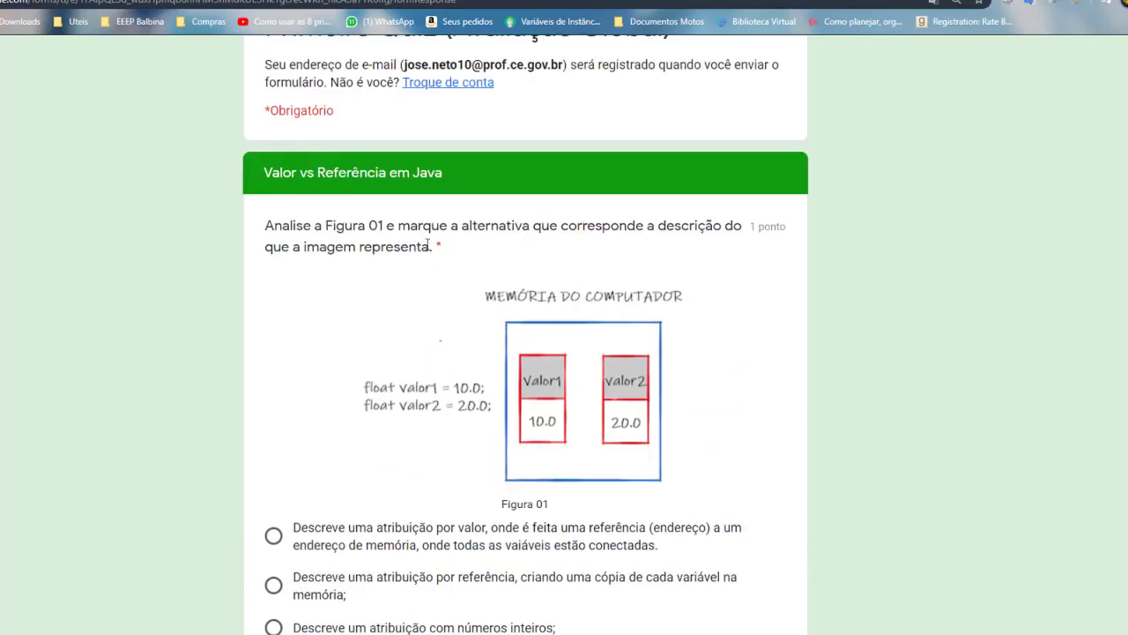
pyautogui.scroll(-3, 386, 270)
pyautogui.click(273, 395)
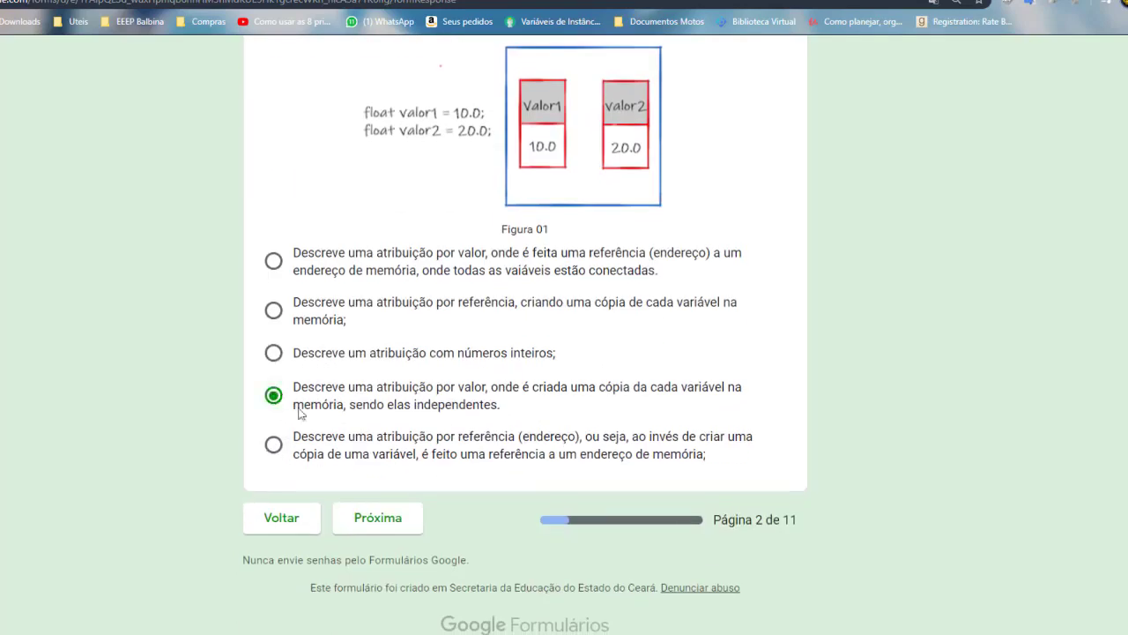
pyautogui.click(367, 522)
pyautogui.scroll(-5, 476, 463)
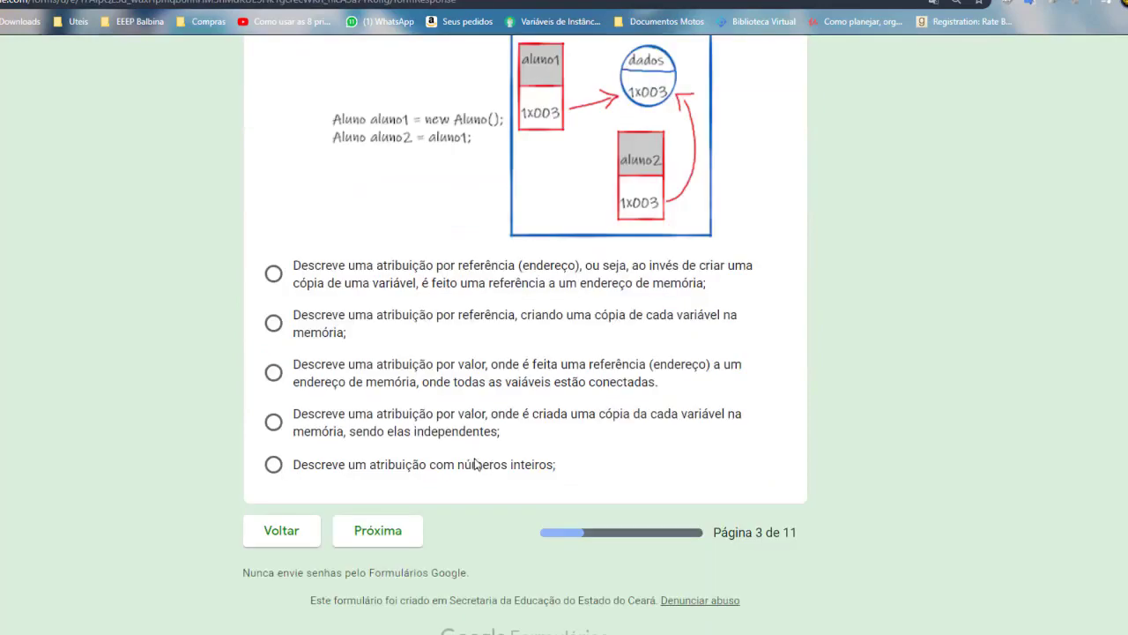
pyautogui.click(273, 273)
pyautogui.click(410, 524)
pyautogui.scroll(1, 414, 335)
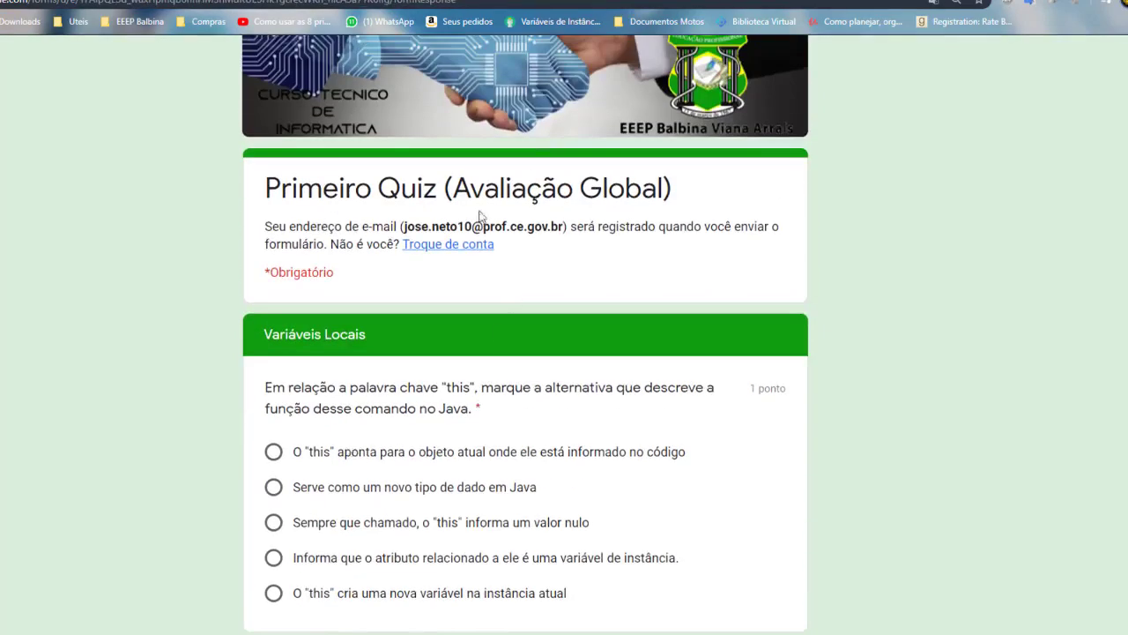
# Answer the 'this' question with the first option and the local-variable scope question
pyautogui.scroll(-1, 511, 256)
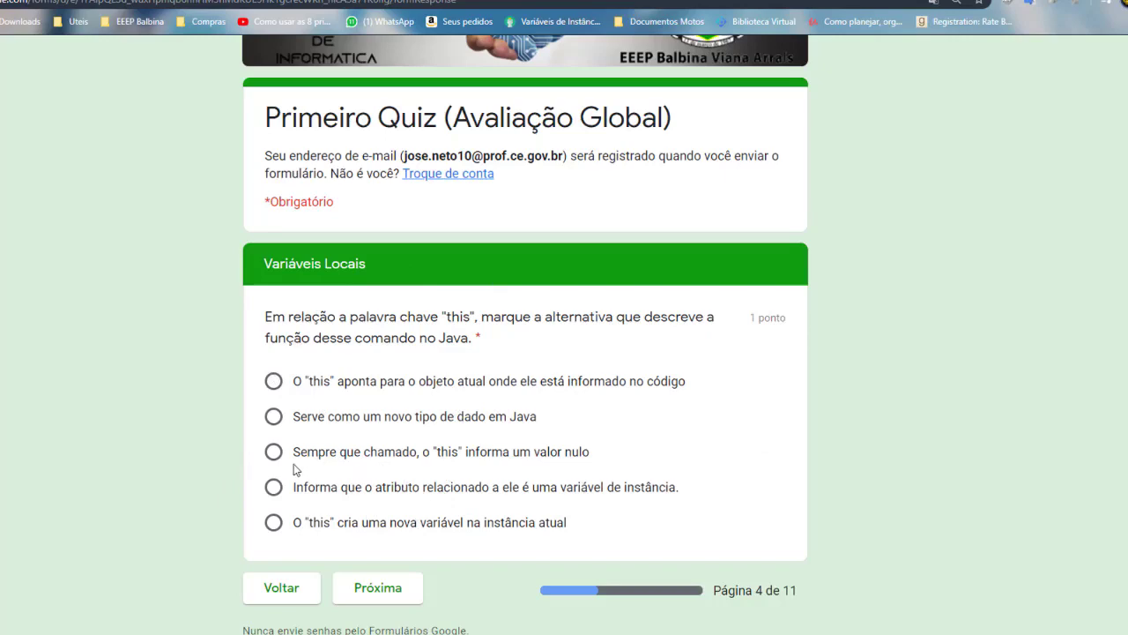
pyautogui.click(274, 382)
pyautogui.click(386, 585)
pyautogui.scroll(-1, 393, 590)
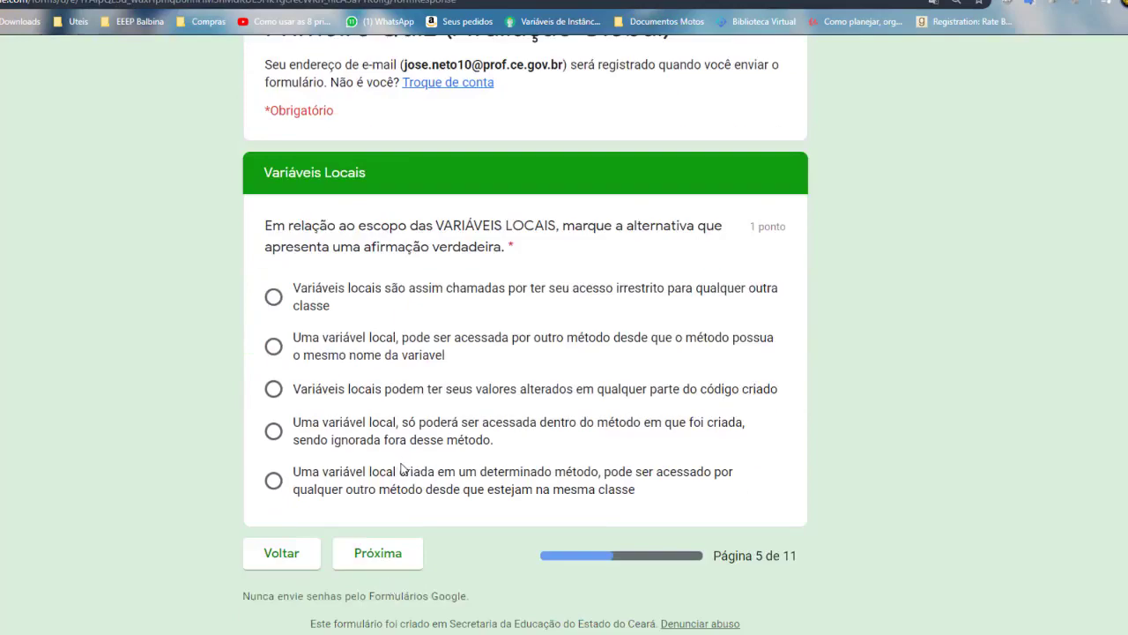
pyautogui.click(274, 434)
pyautogui.click(381, 555)
# Choose default values: 0 for integers, 0.0 for double/float, false for boolean, null for String
pyautogui.click(275, 452)
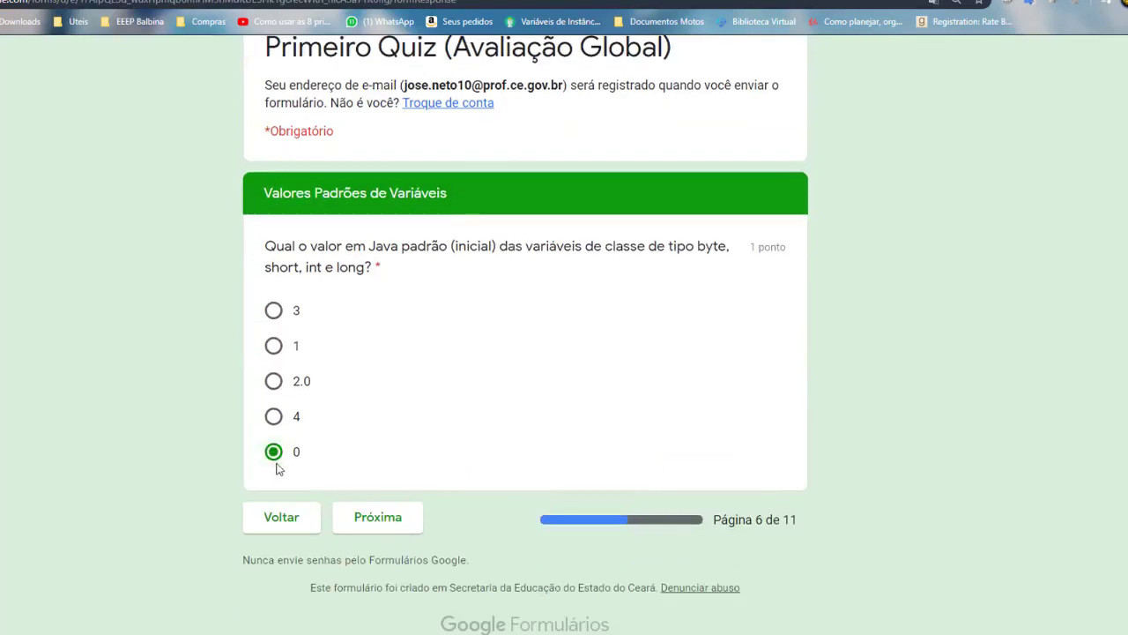
pyautogui.click(375, 516)
pyautogui.click(273, 311)
pyautogui.click(379, 517)
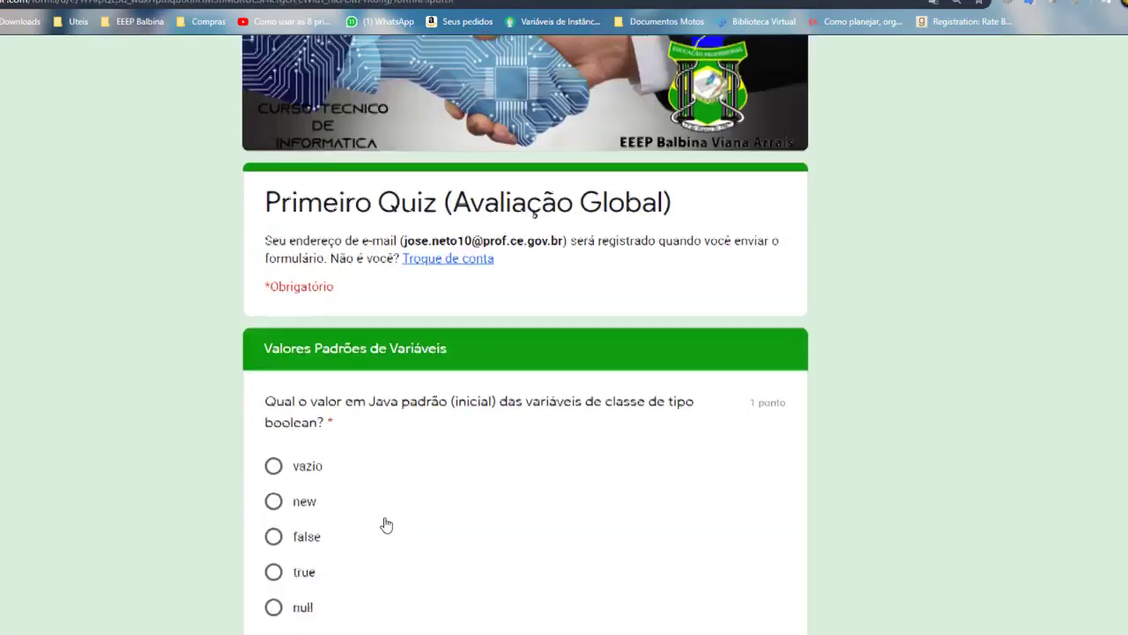
pyautogui.click(274, 380)
pyautogui.click(377, 514)
pyautogui.scroll(-2, 519, 493)
pyautogui.click(274, 480)
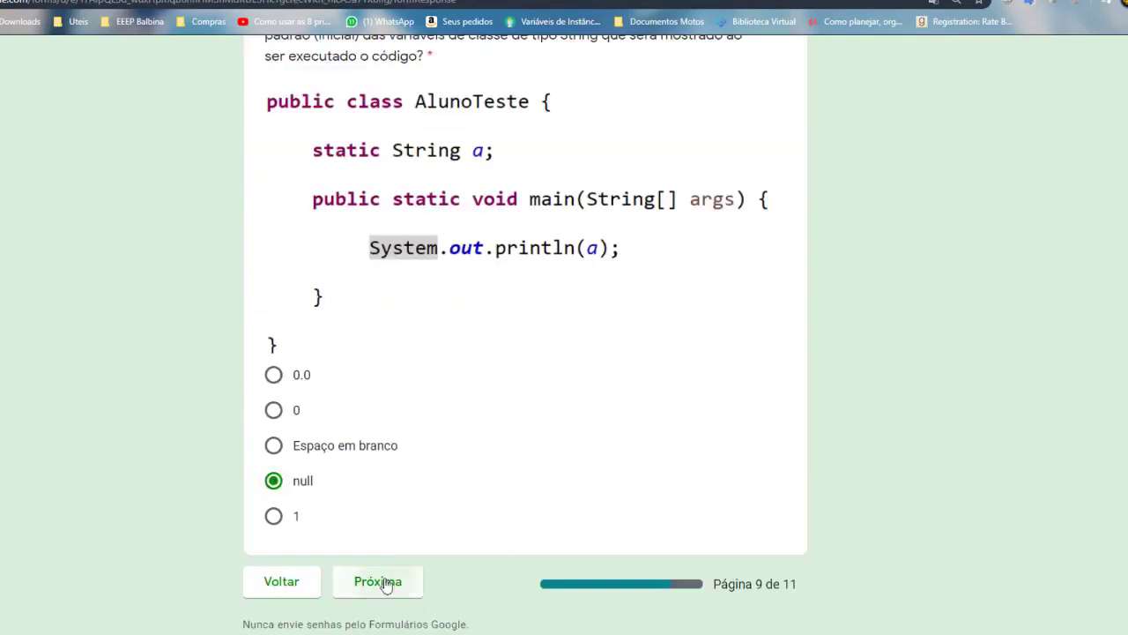
pyautogui.click(378, 581)
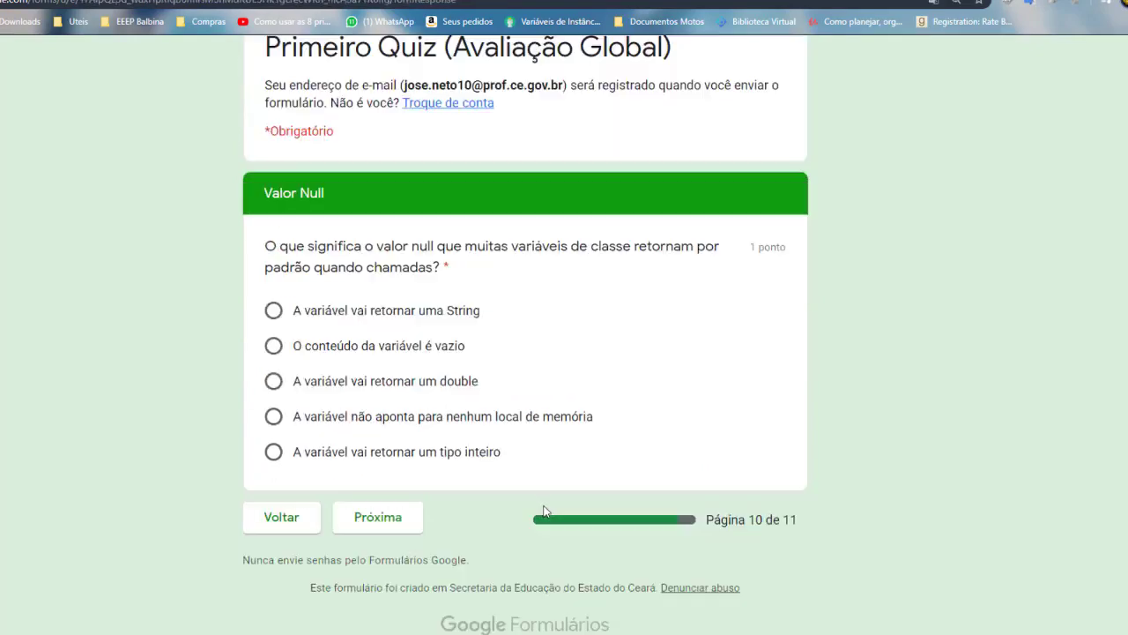
# Answer that null points to no memory location, choose 'valor, soma e nome', and submit
pyautogui.click(273, 416)
pyautogui.click(390, 522)
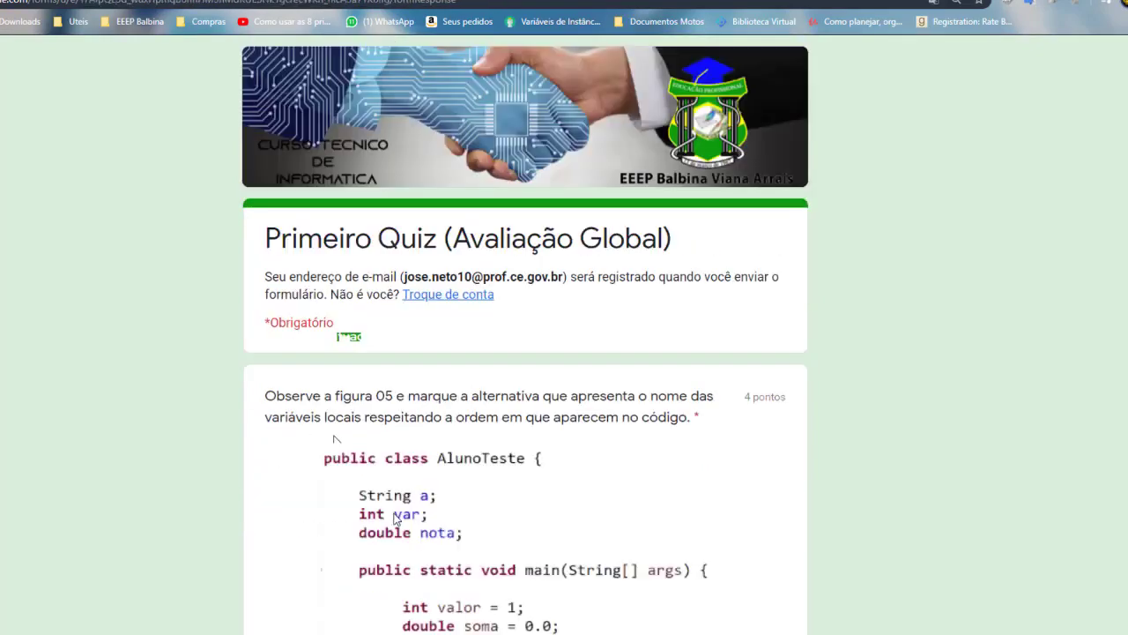
pyautogui.scroll(-4, 566, 423)
pyautogui.scroll(-2, 567, 422)
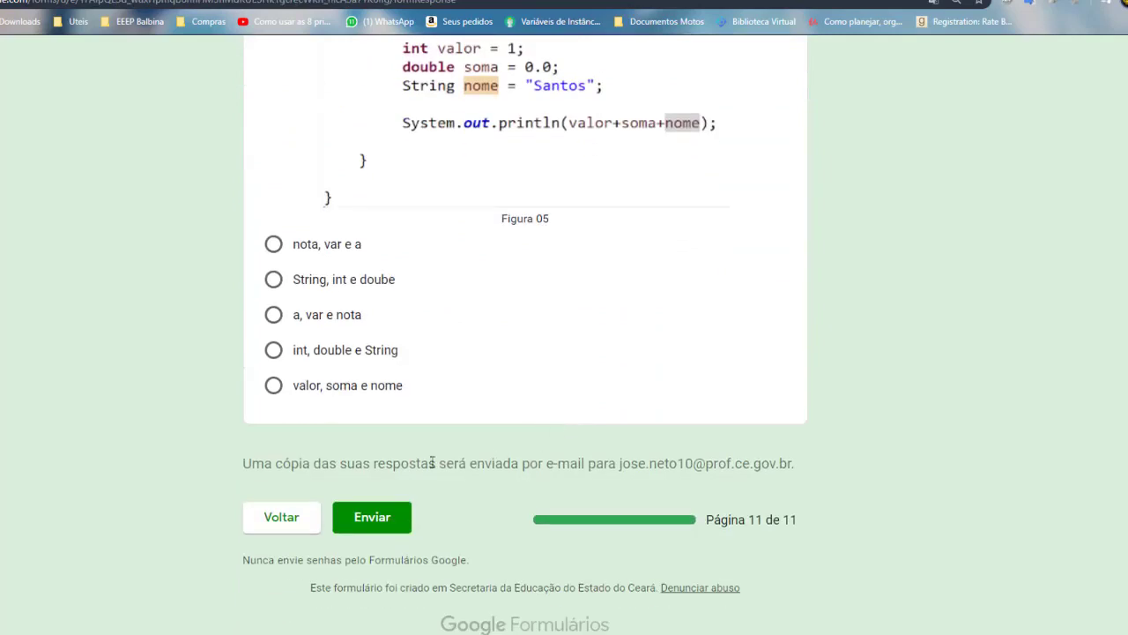
pyautogui.scroll(1, 321, 387)
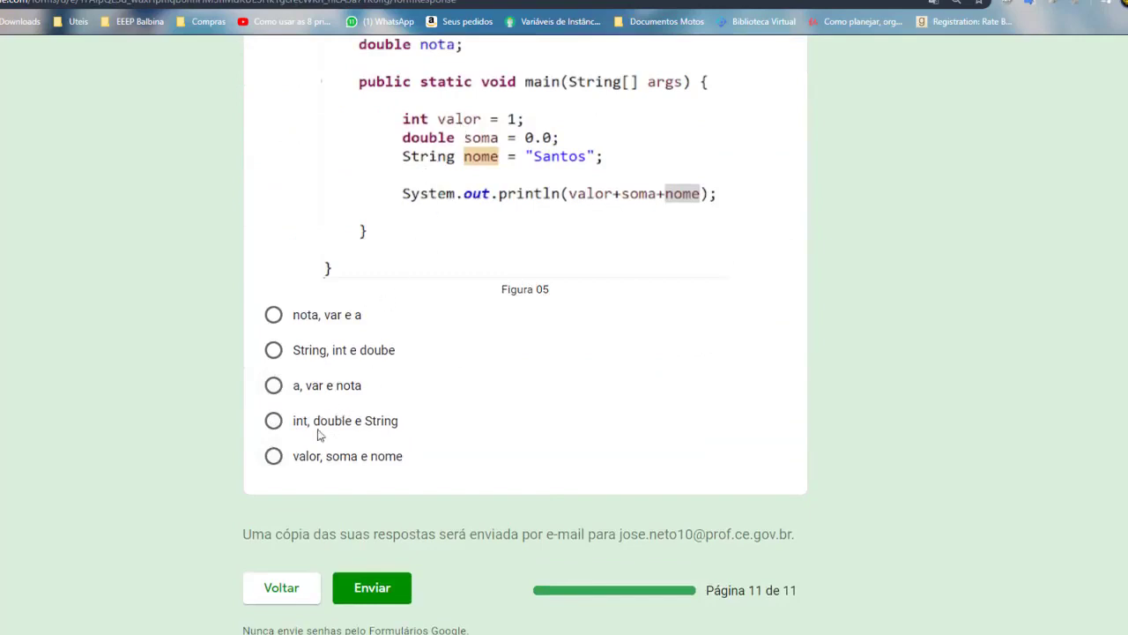
pyautogui.click(274, 456)
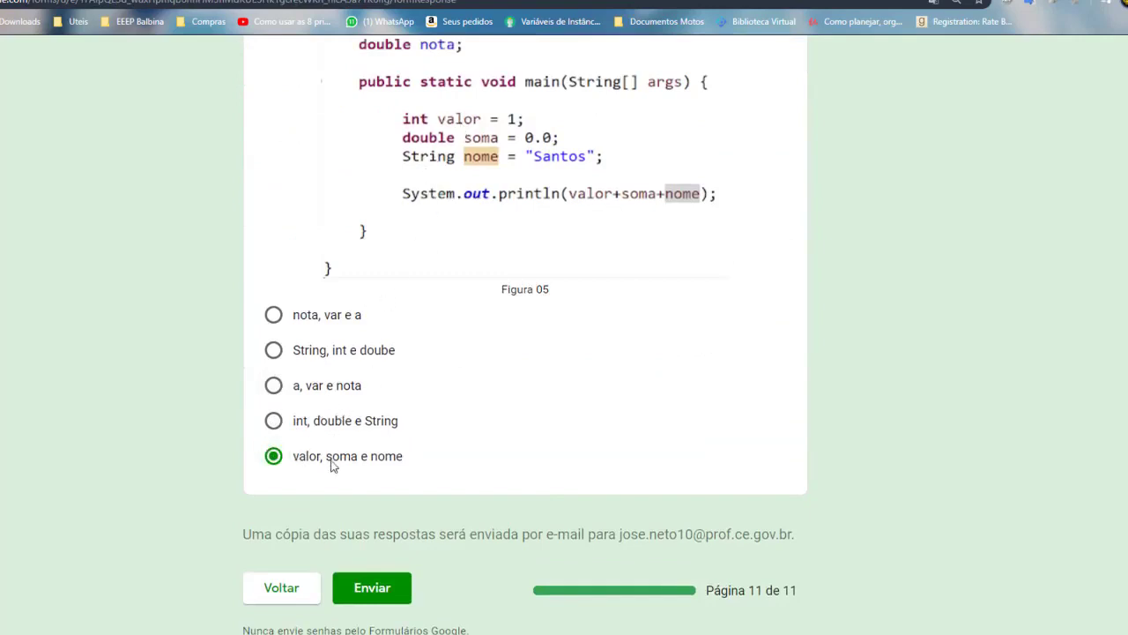
pyautogui.click(379, 595)
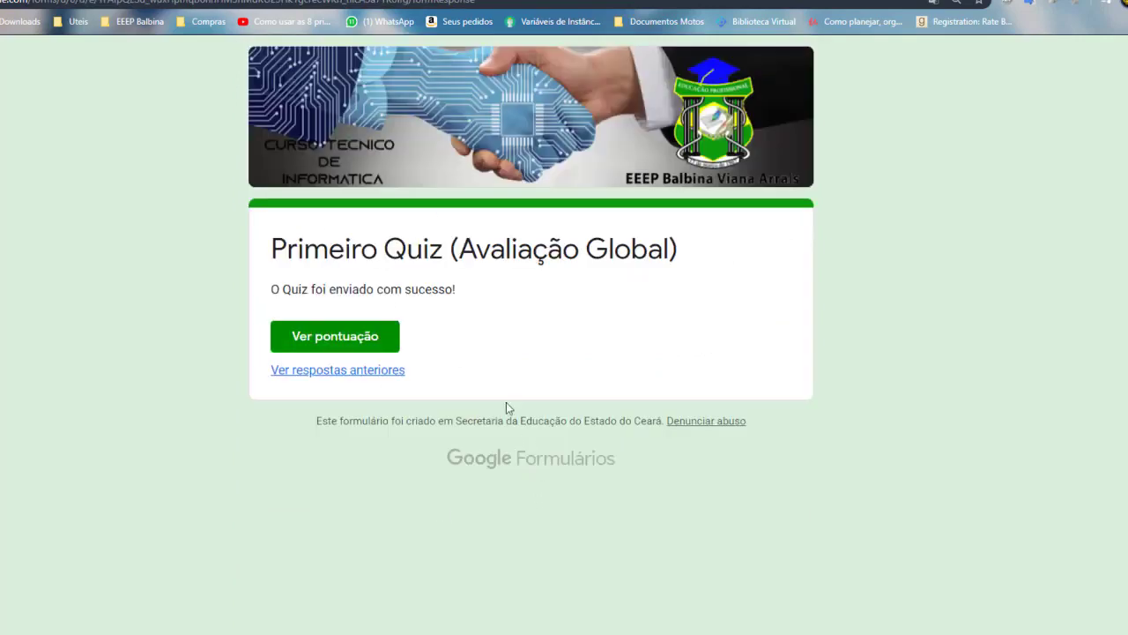
# Open 'Ver pontuação' and review the 13/13 score and 'Parabéns, você acertou!' feedback on every answer
pyautogui.click(344, 340)
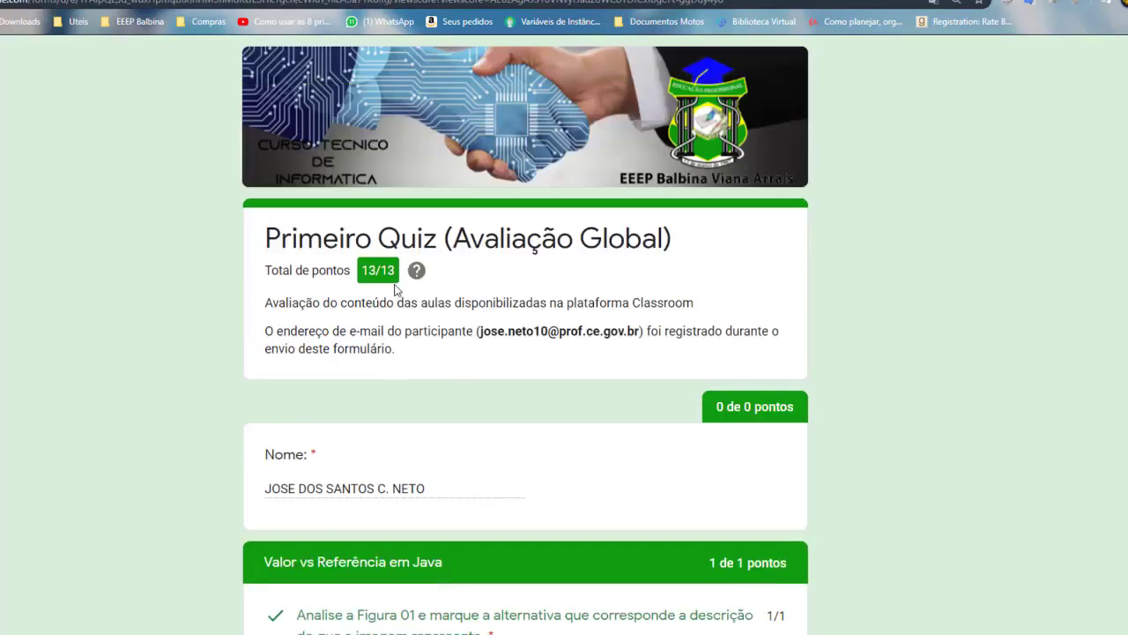
pyautogui.scroll(-4, 396, 289)
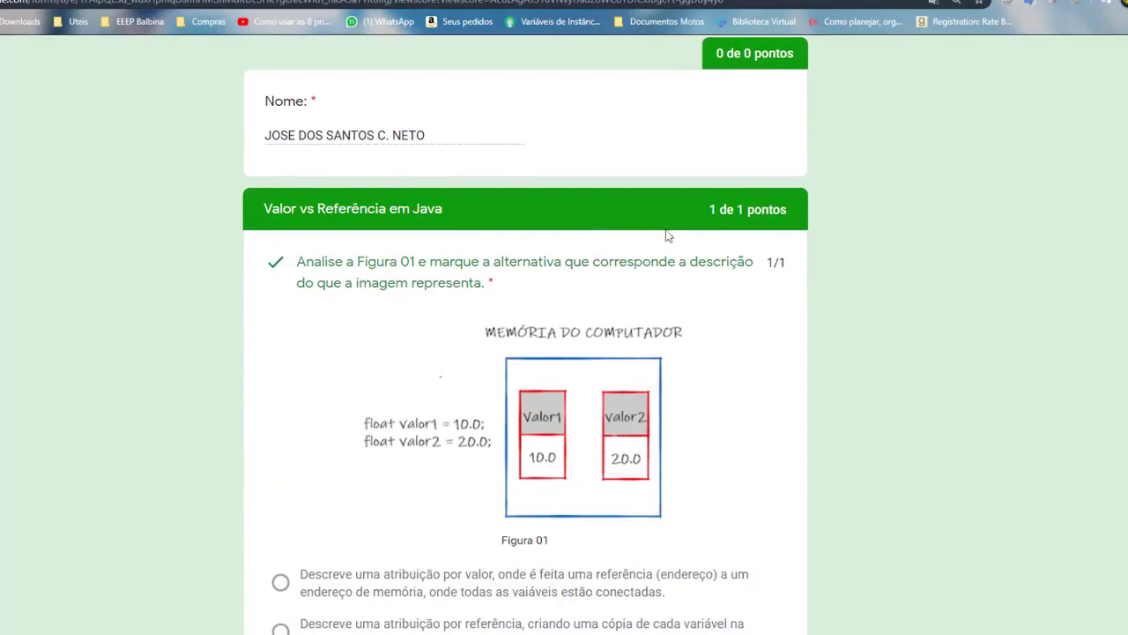
pyautogui.scroll(-6, 516, 300)
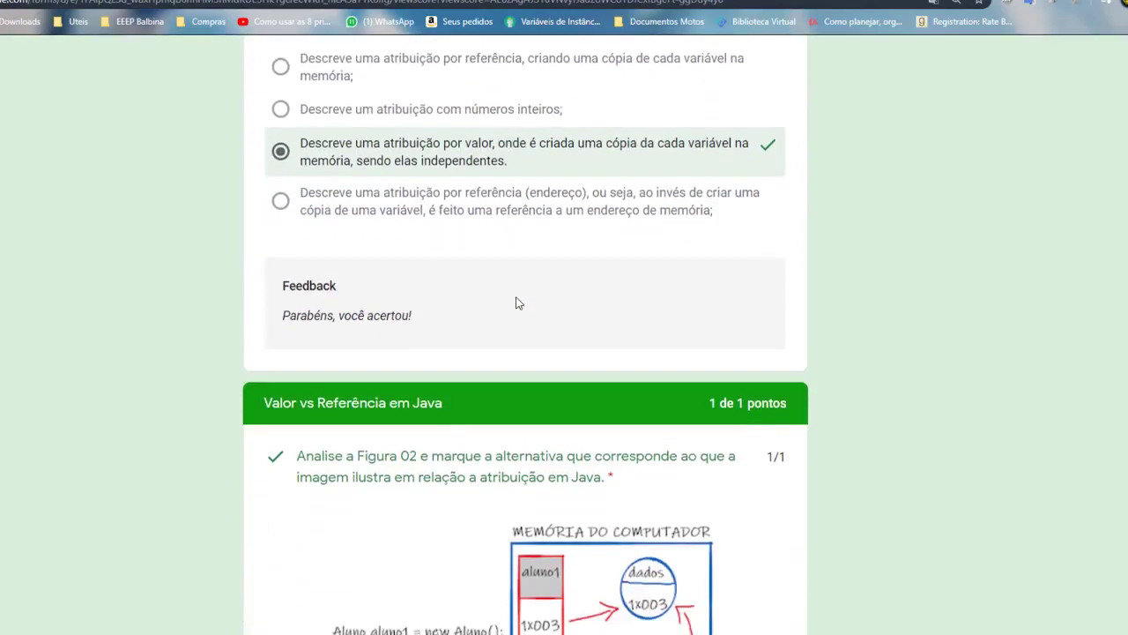
pyautogui.scroll(-2, 518, 303)
pyautogui.scroll(1, 310, 244)
pyautogui.scroll(1, 484, 277)
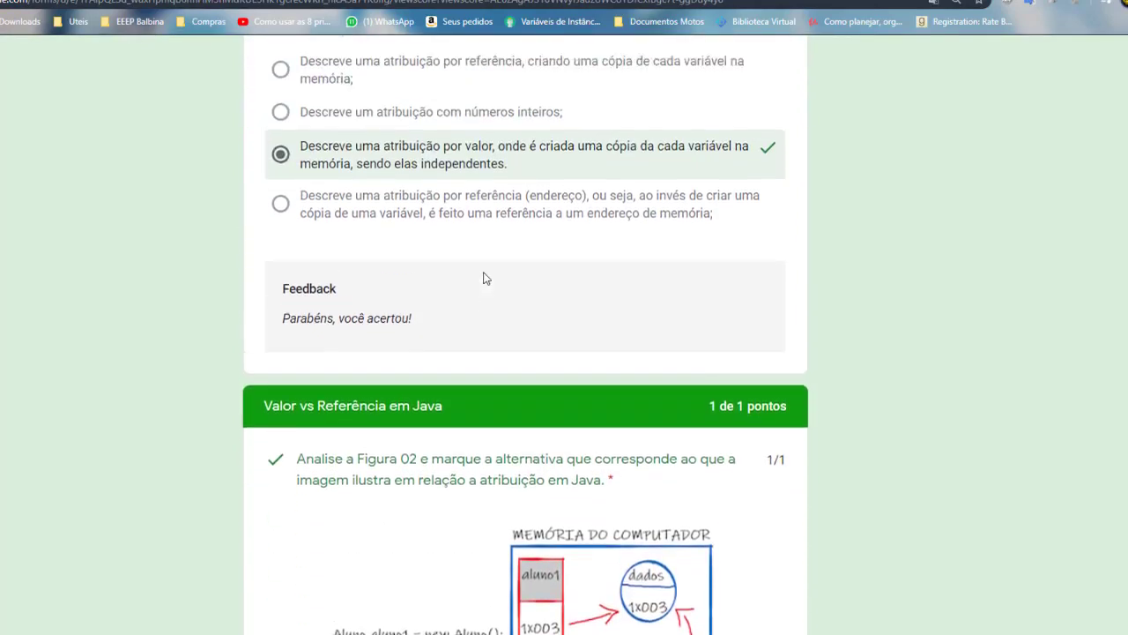
pyautogui.scroll(-6, 483, 283)
pyautogui.scroll(-8, 483, 285)
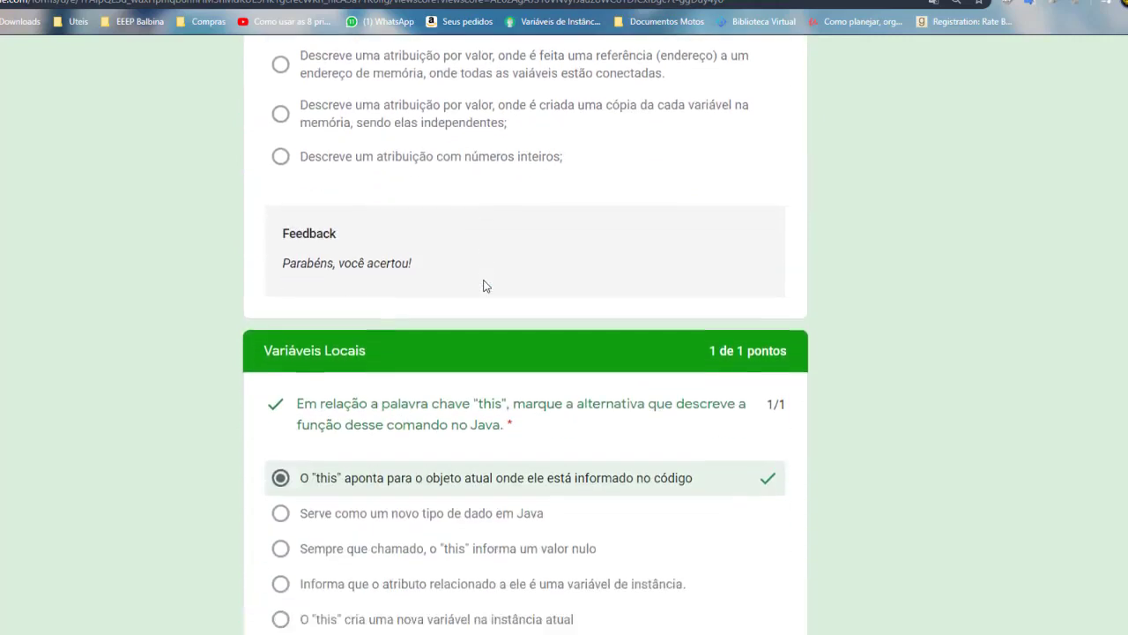
pyautogui.scroll(-3, 483, 286)
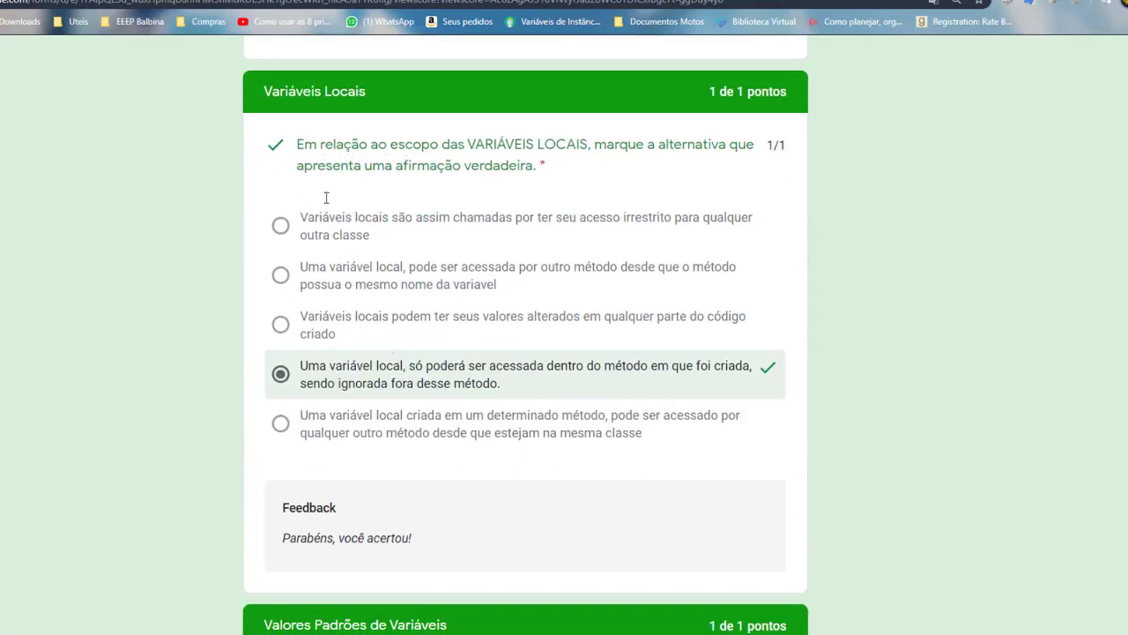
pyautogui.scroll(-2, 326, 197)
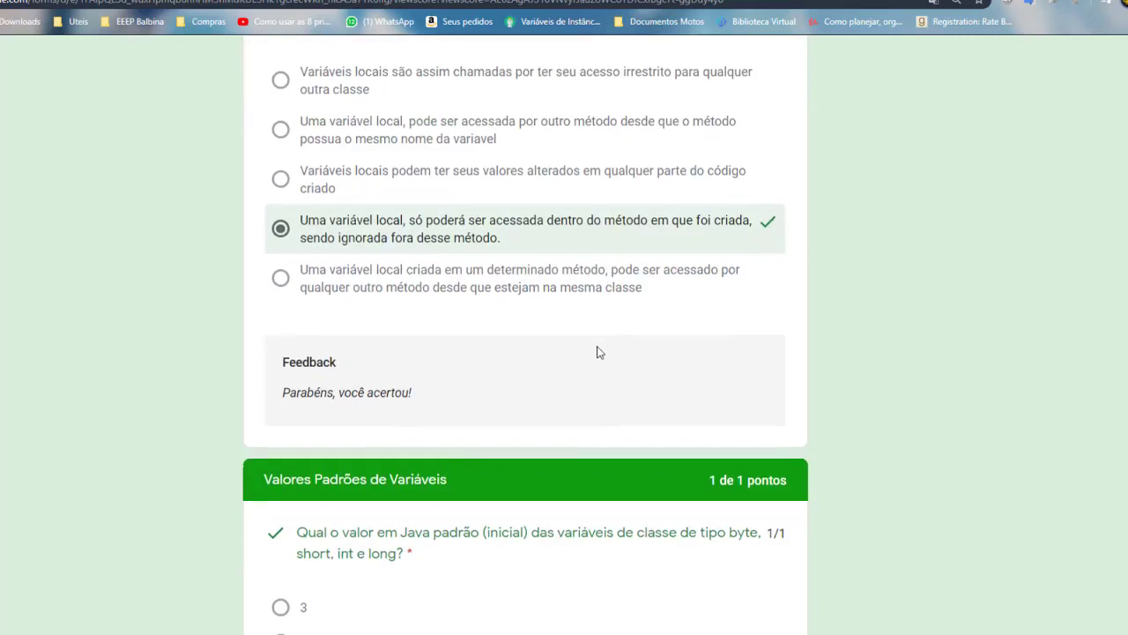
pyautogui.scroll(-8, 597, 350)
pyautogui.scroll(-9, 467, 363)
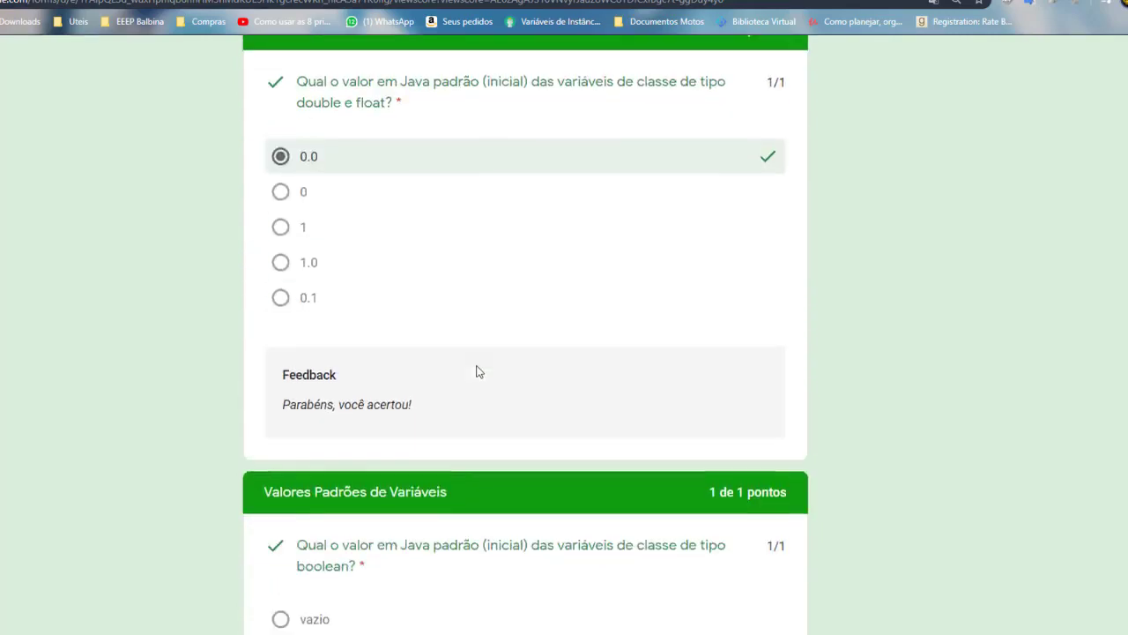
pyautogui.scroll(-18, 467, 368)
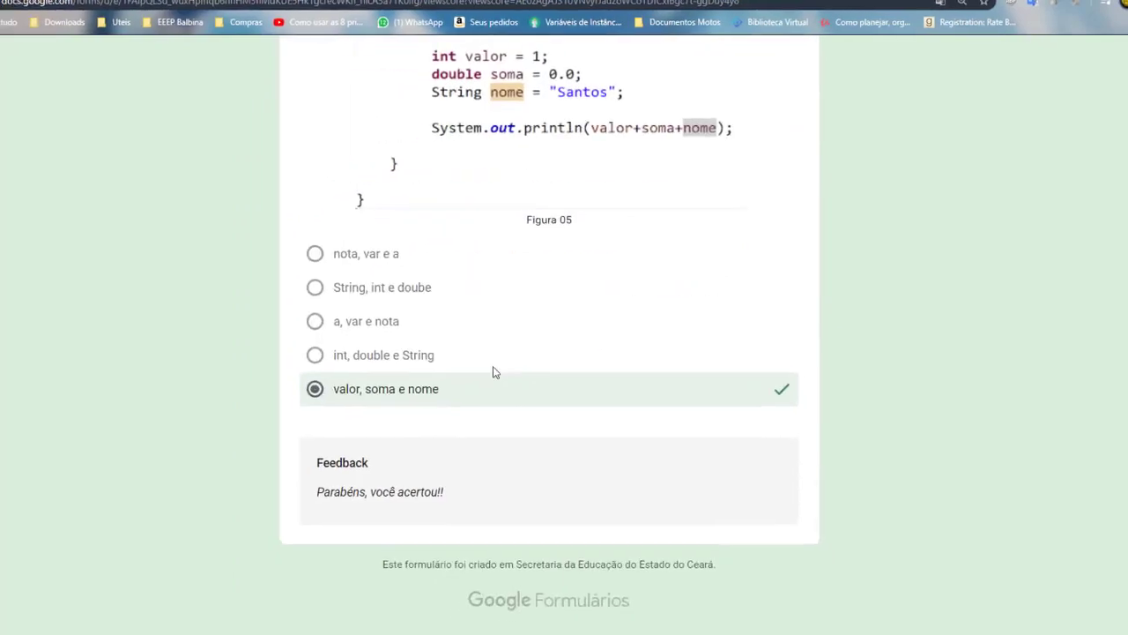
pyautogui.scroll(15, 494, 372)
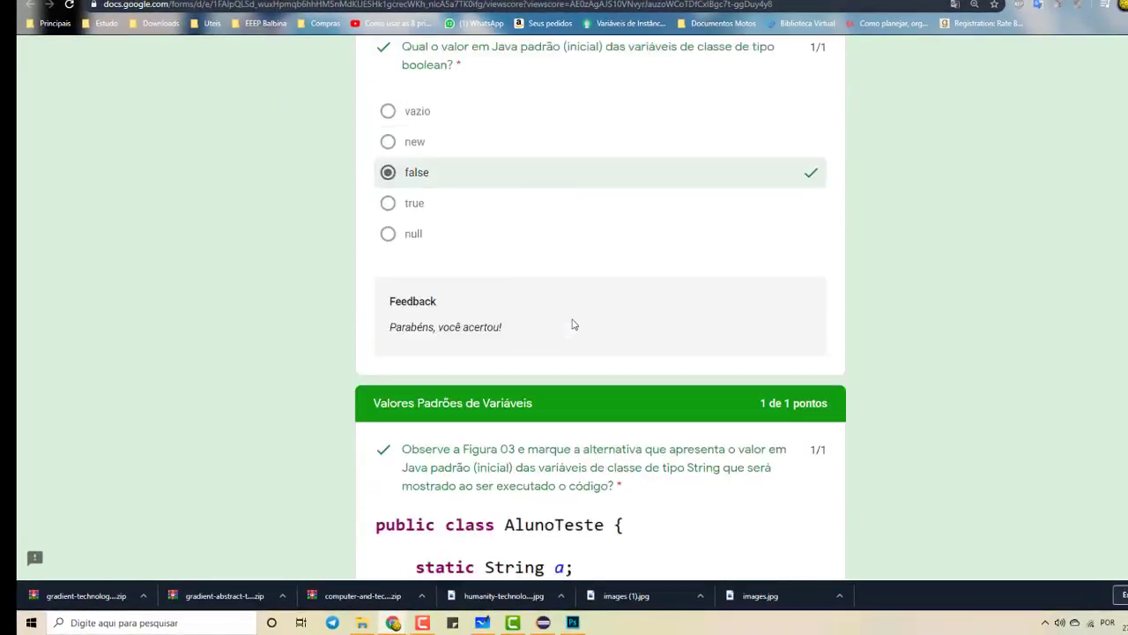
pyautogui.scroll(20, 572, 324)
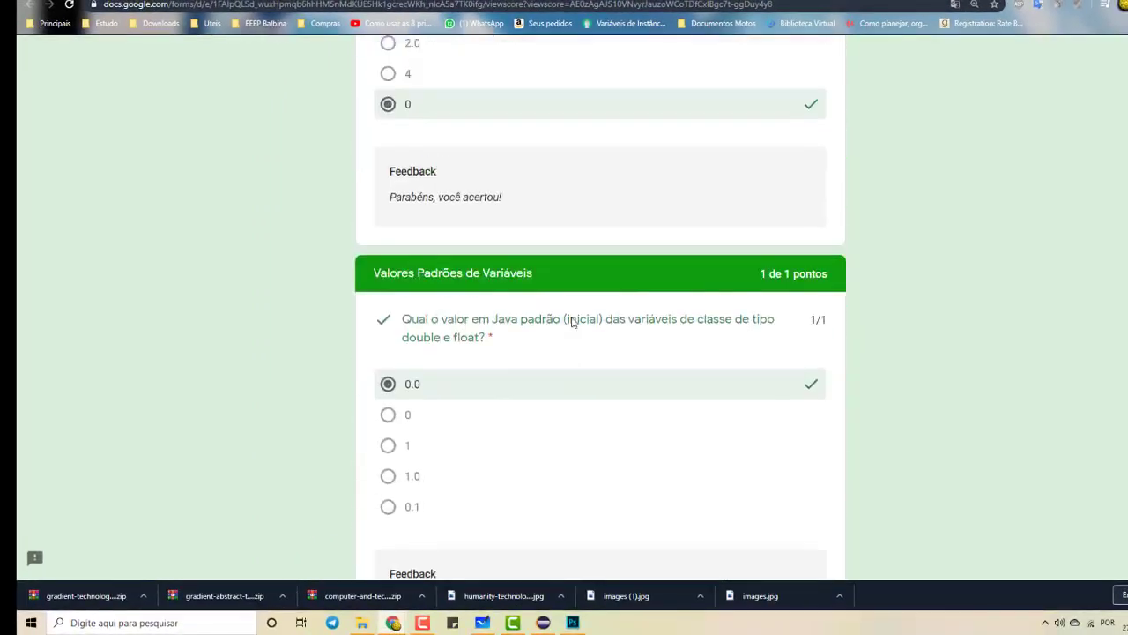
pyautogui.scroll(10, 580, 316)
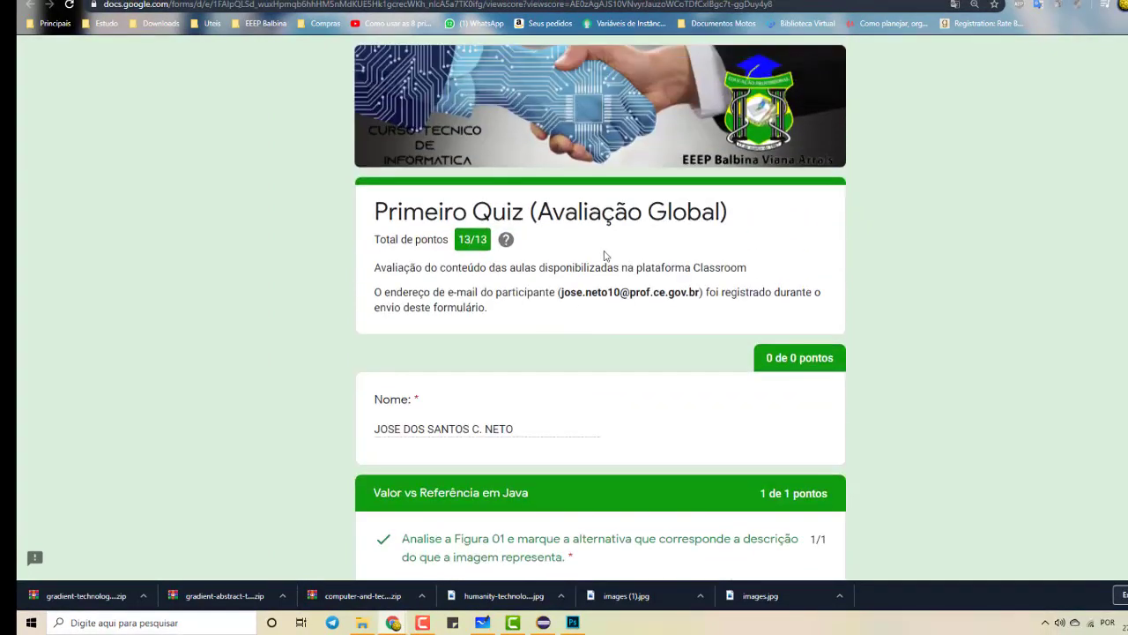
pyautogui.scroll(-3, 520, 357)
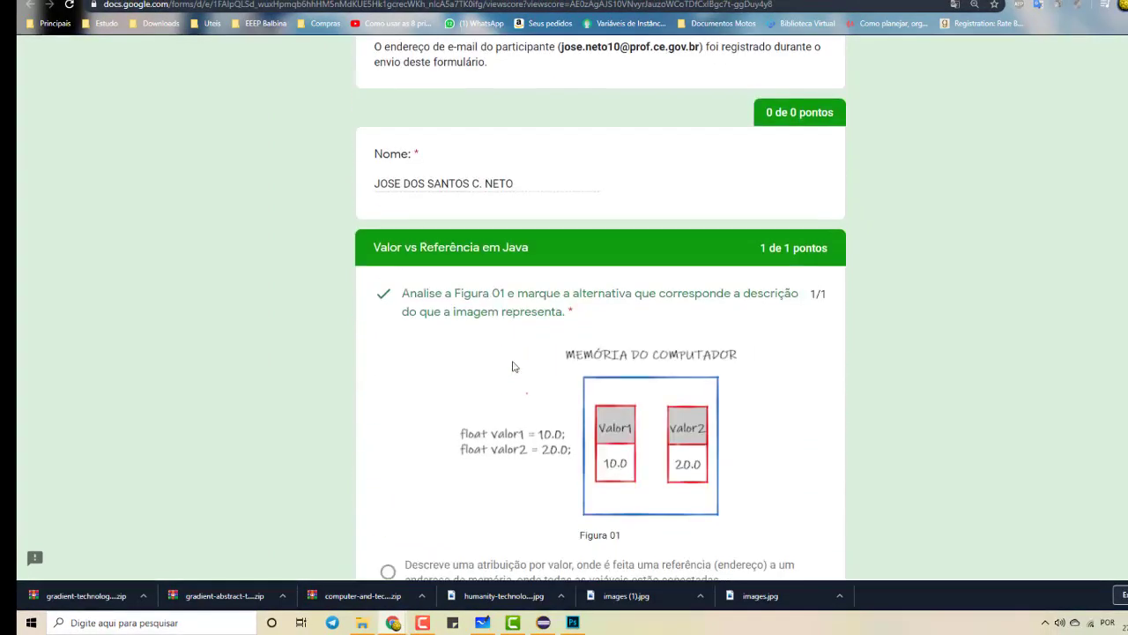
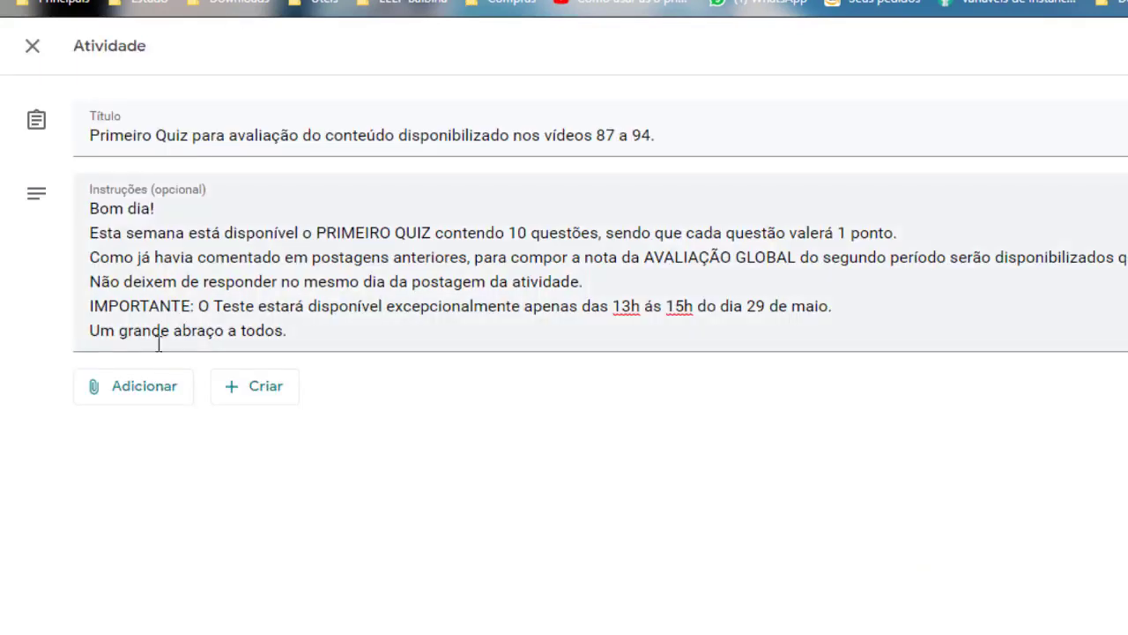
# Attach the 'Primeiro Quiz (Avaliação Global)' form from Google Drive to the activity
pyautogui.click(134, 395)
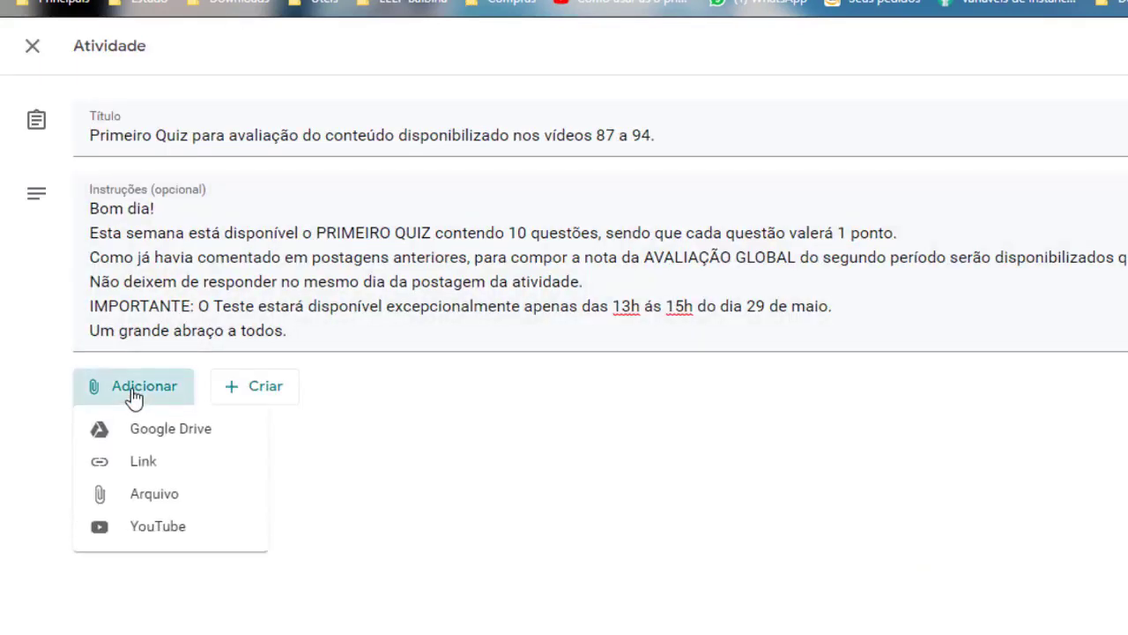
pyautogui.click(201, 442)
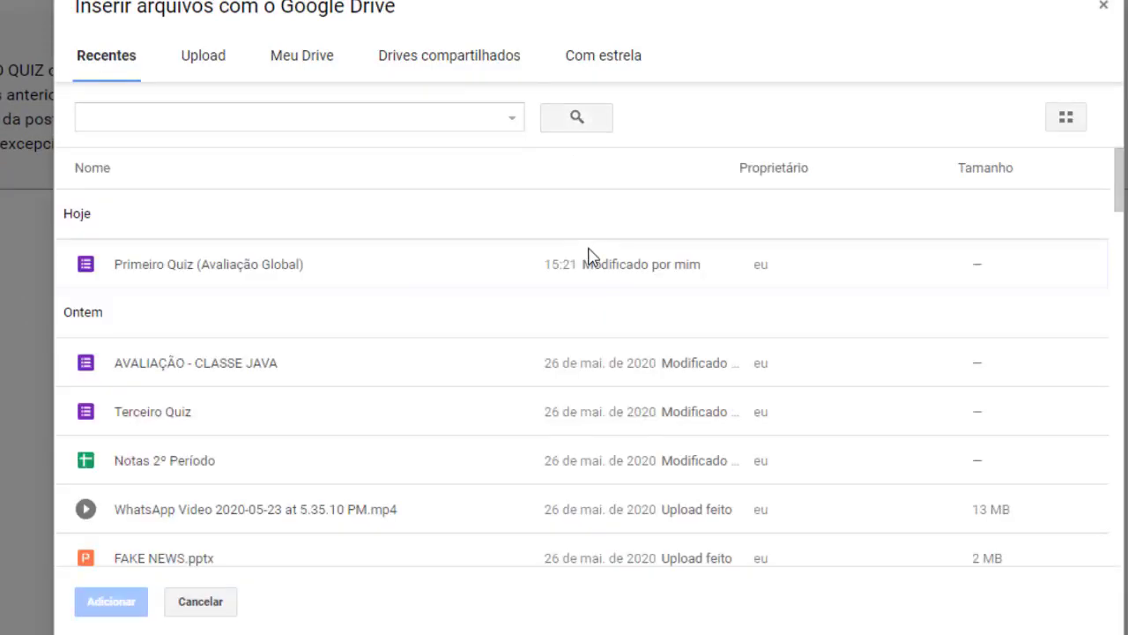
pyautogui.doubleClick(228, 268)
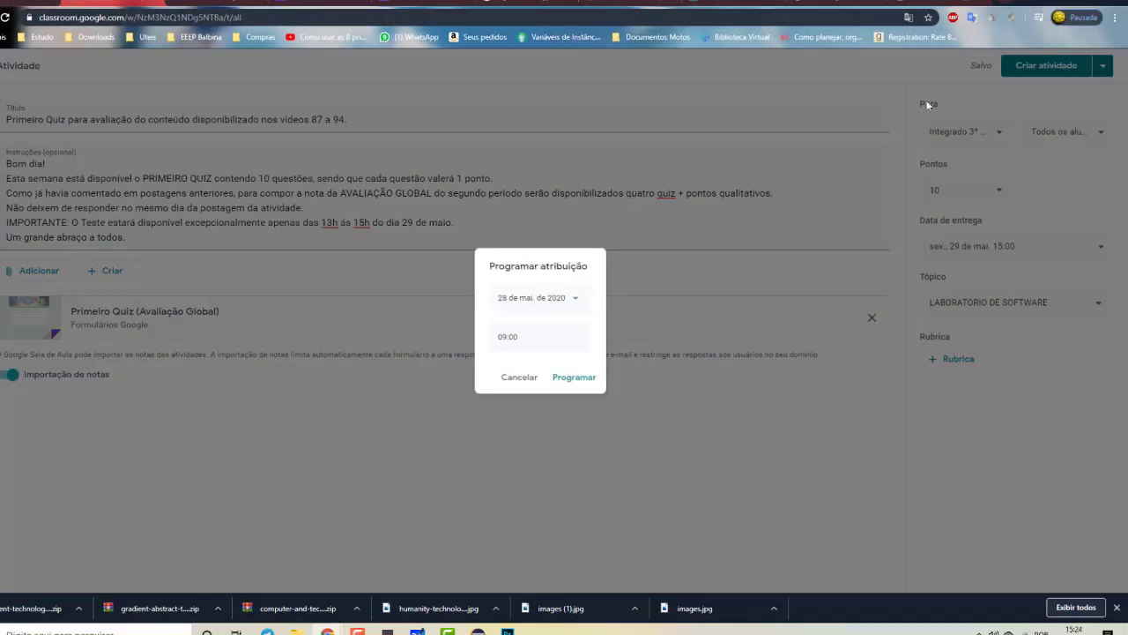
# Schedule the quiz activity to post on 29 May 2020 at 13:00
pyautogui.click(581, 303)
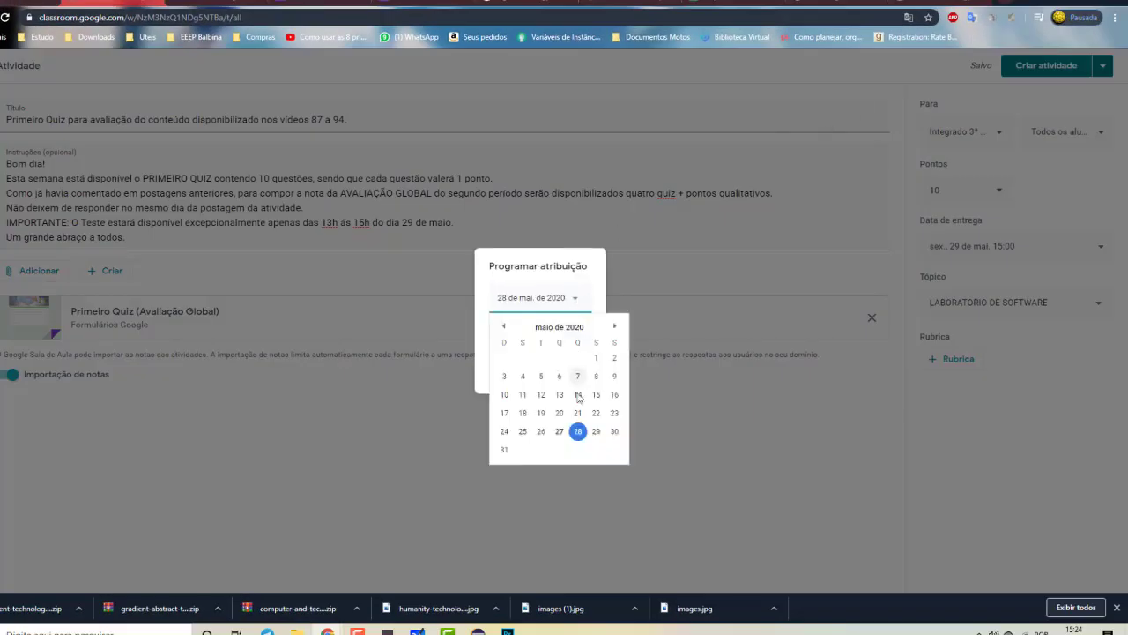
pyautogui.click(596, 437)
pyautogui.click(507, 338)
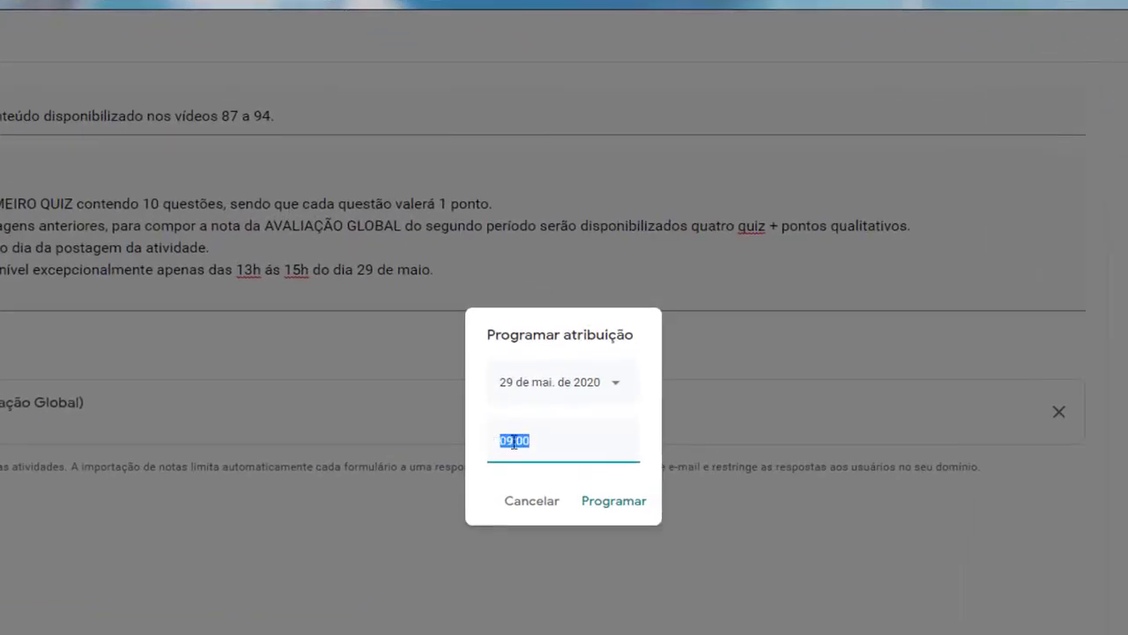
pyautogui.click(513, 442)
pyautogui.click(612, 506)
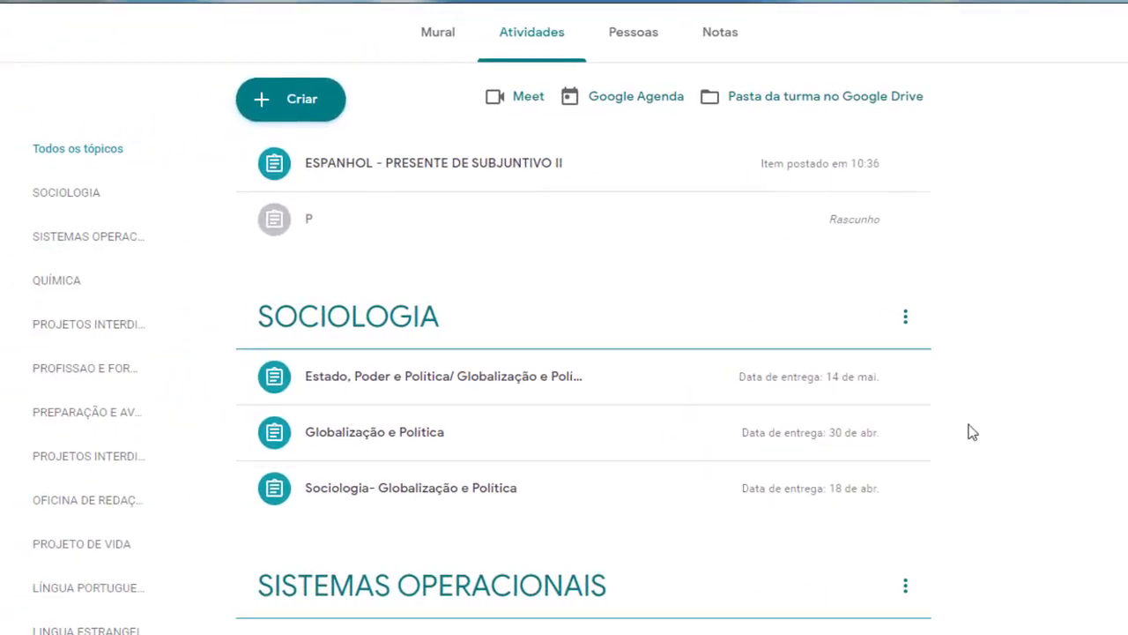
# Scroll the Atividades list to check the quiz post scheduled for 29 May 13:00
pyautogui.scroll(-5, 567, 500)
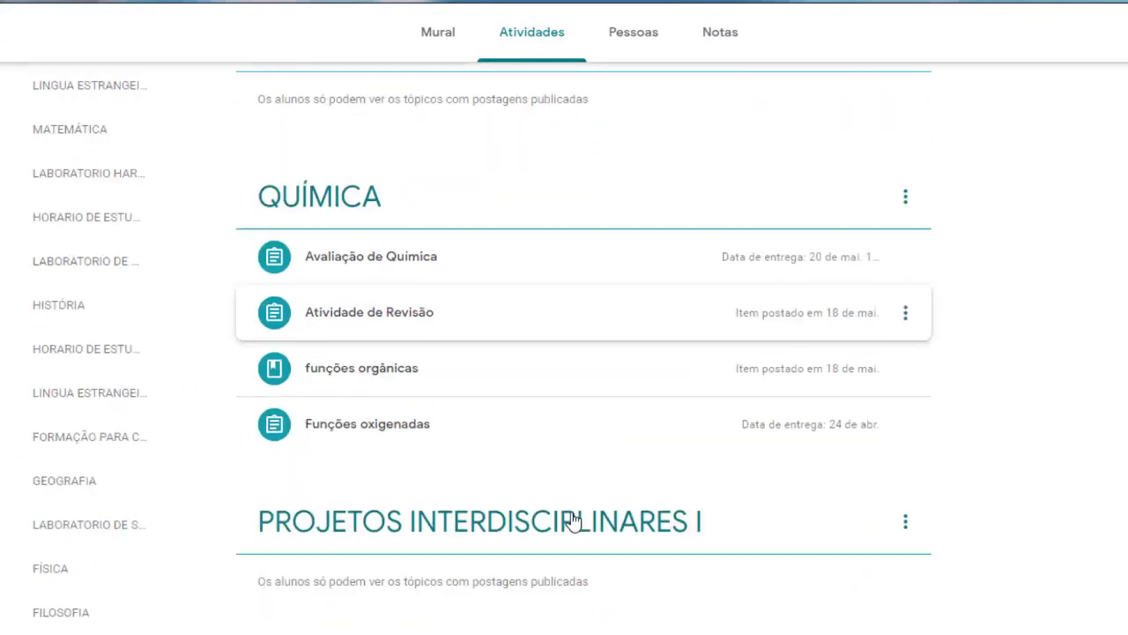
pyautogui.scroll(5, 579, 496)
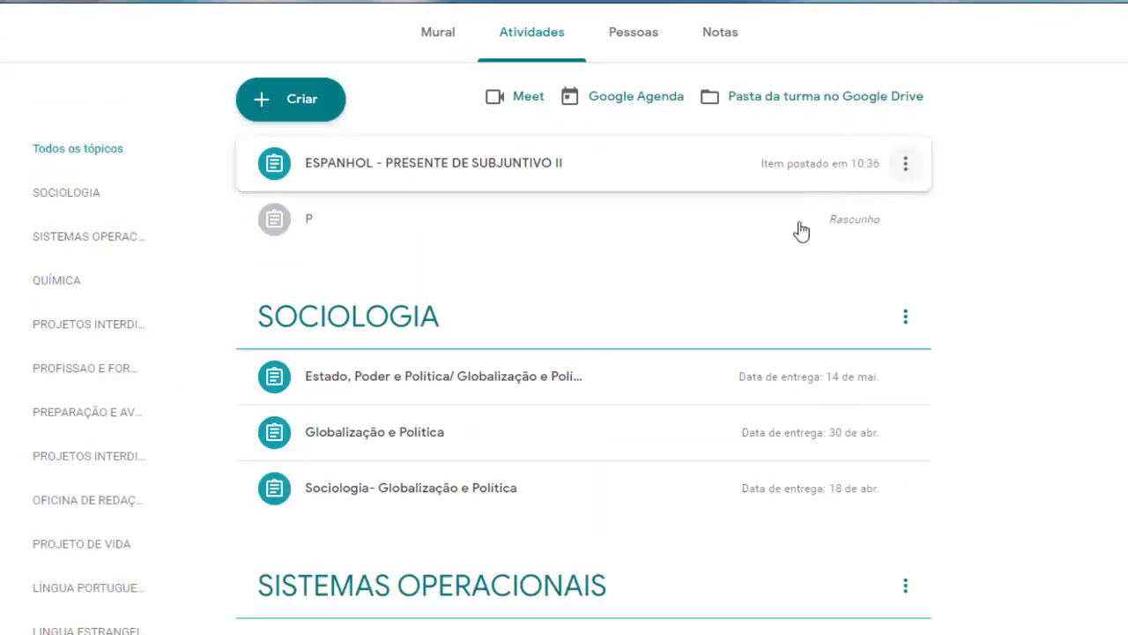
pyautogui.scroll(-10, 535, 468)
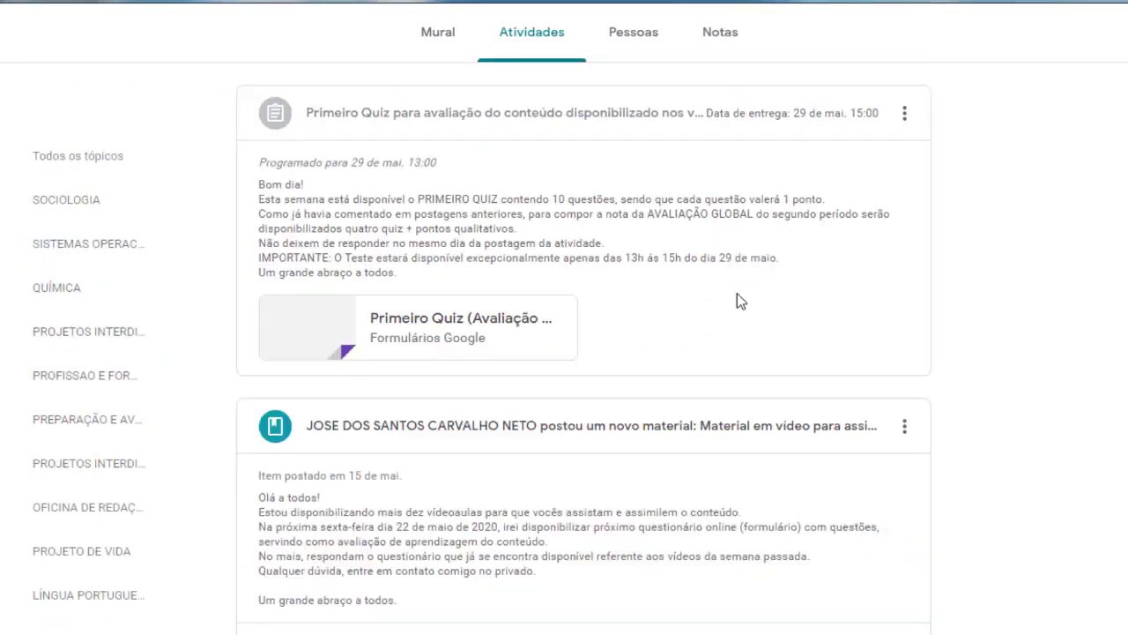
pyautogui.scroll(1, 737, 296)
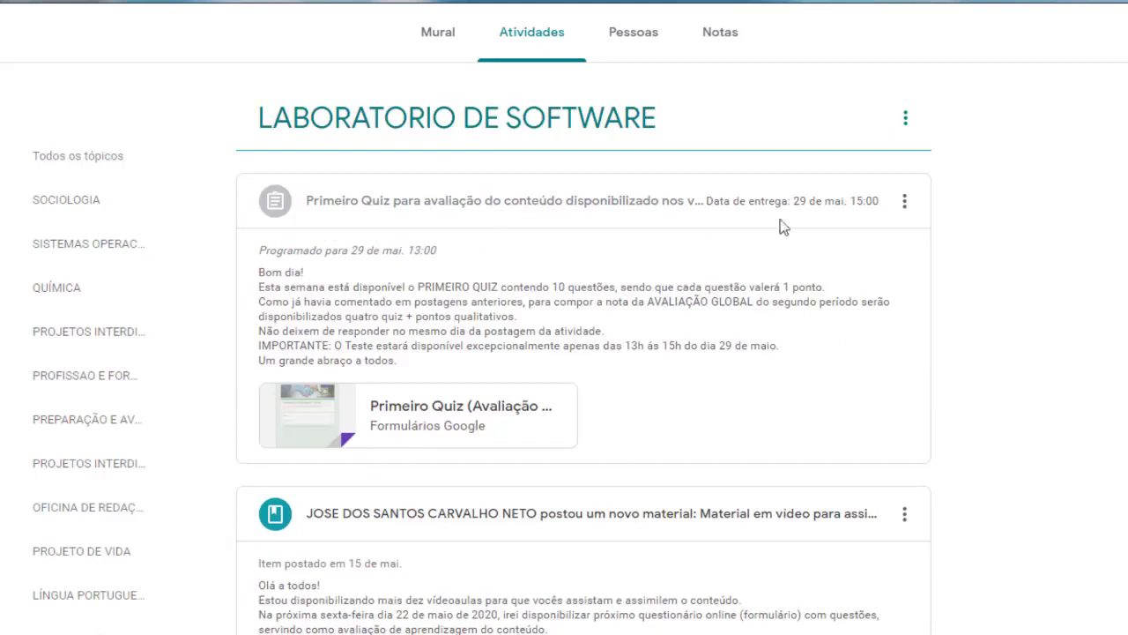
# Edit the quiz post, check its 29 May 15:00 due date, and re-save it scheduled for 13:00
pyautogui.click(905, 201)
pyautogui.click(862, 244)
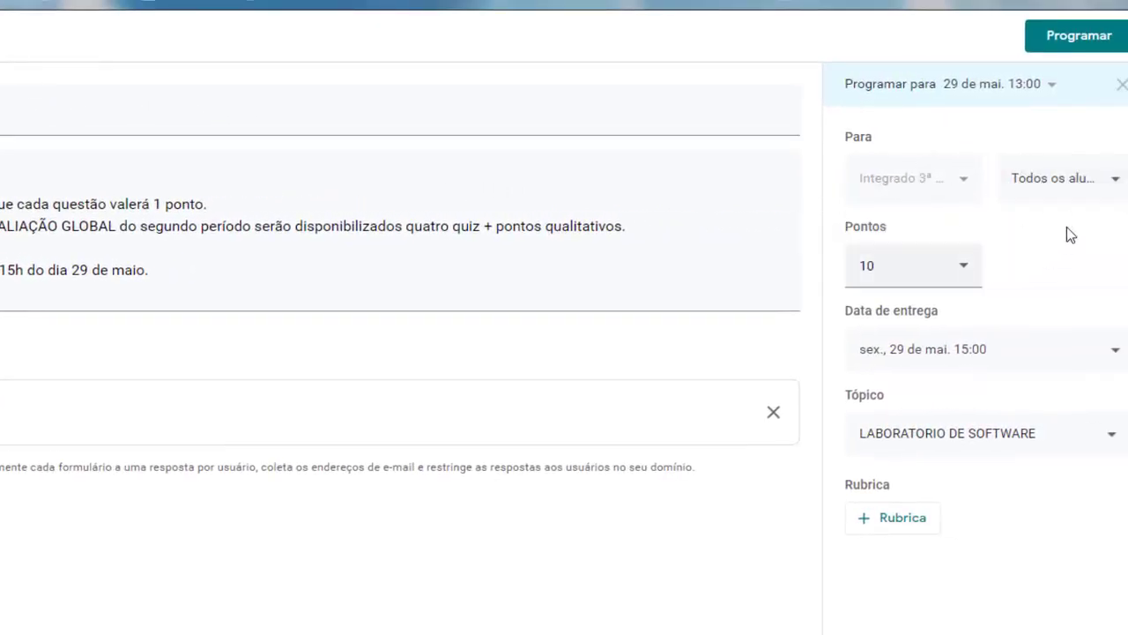
pyautogui.click(1112, 357)
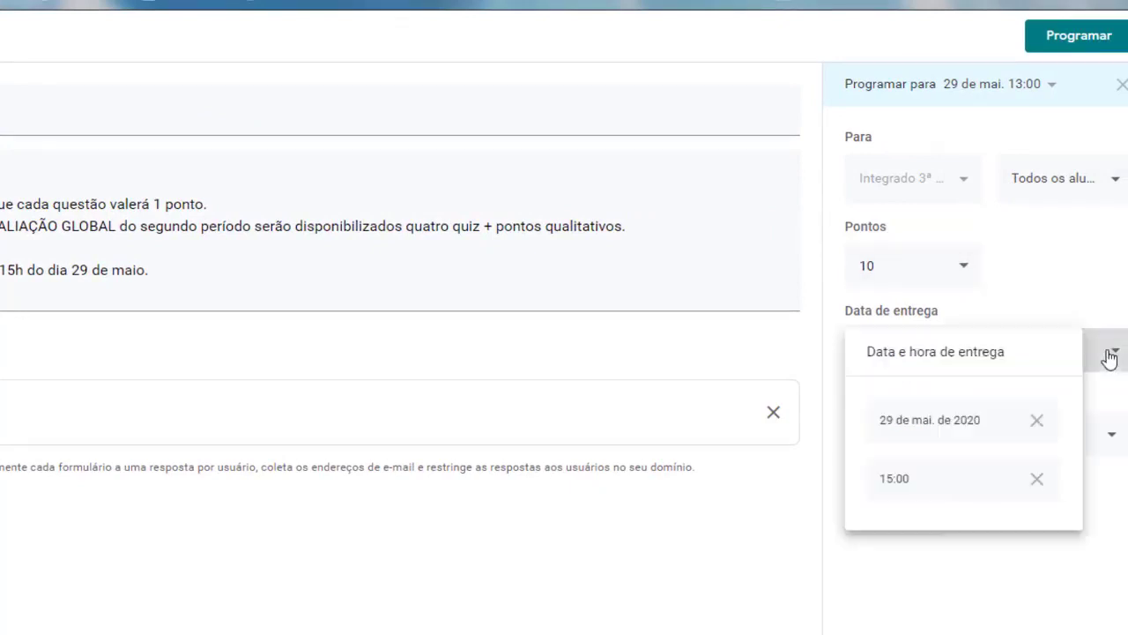
pyautogui.click(1025, 315)
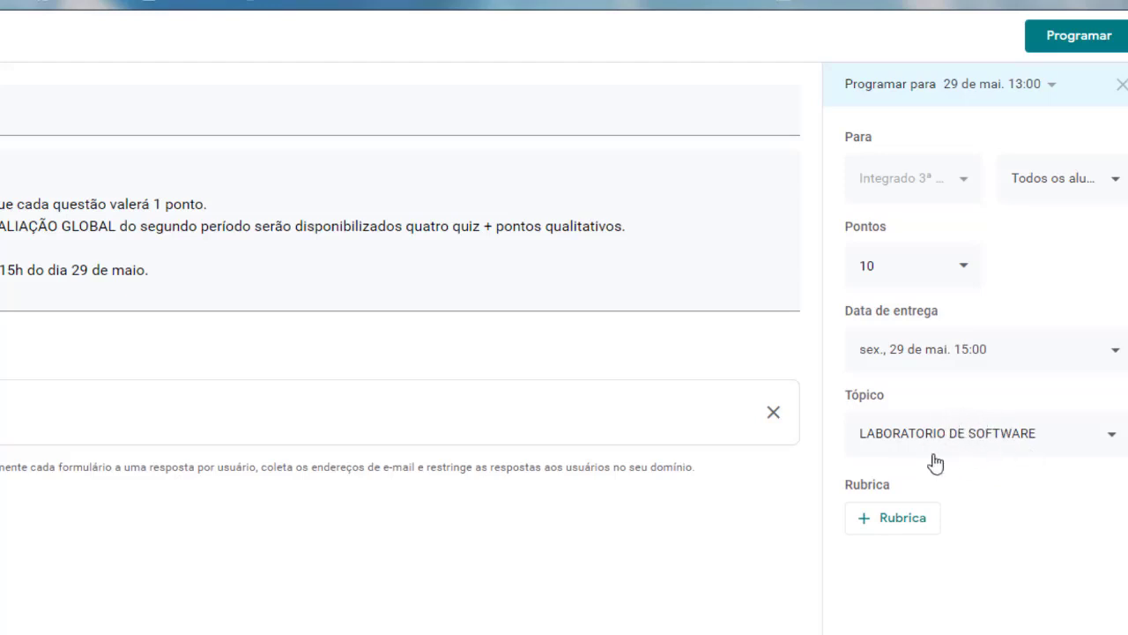
pyautogui.click(1077, 39)
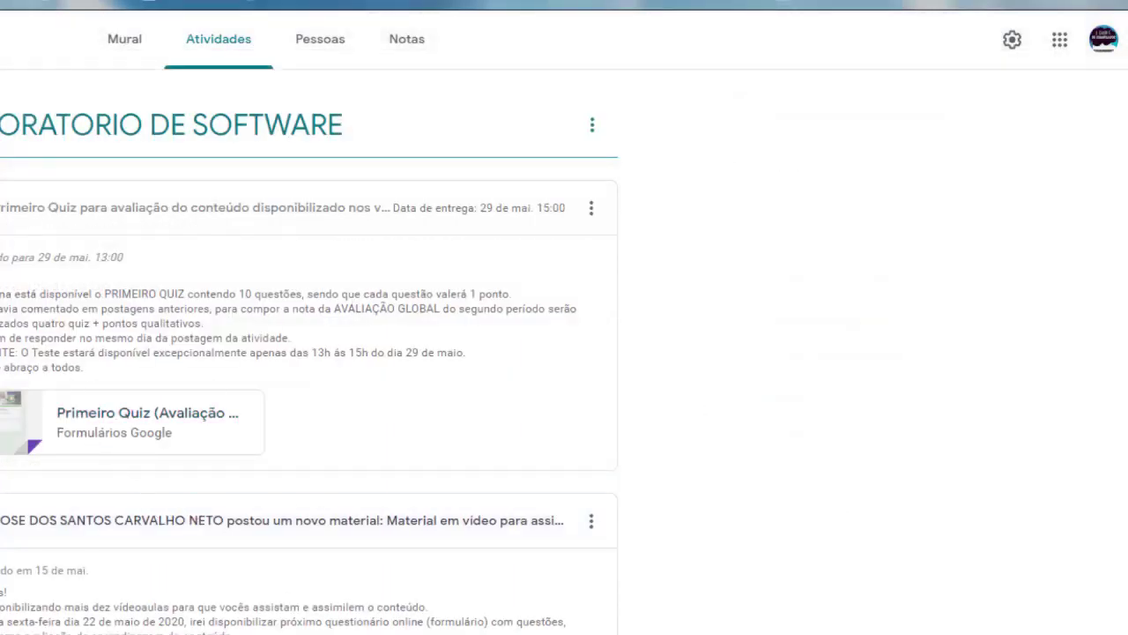
# In the Primeiro Quiz form, add the missing 'V' so Seção 4 reads 'Variáveis Locais'
pyautogui.click(342, 10)
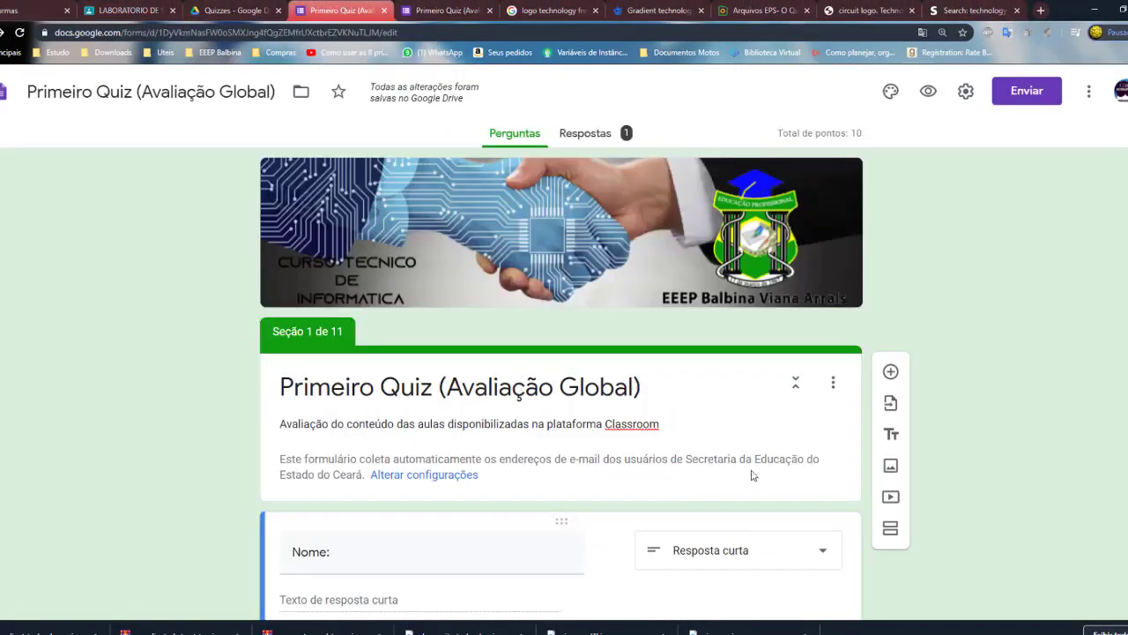
pyautogui.scroll(-2, 548, 478)
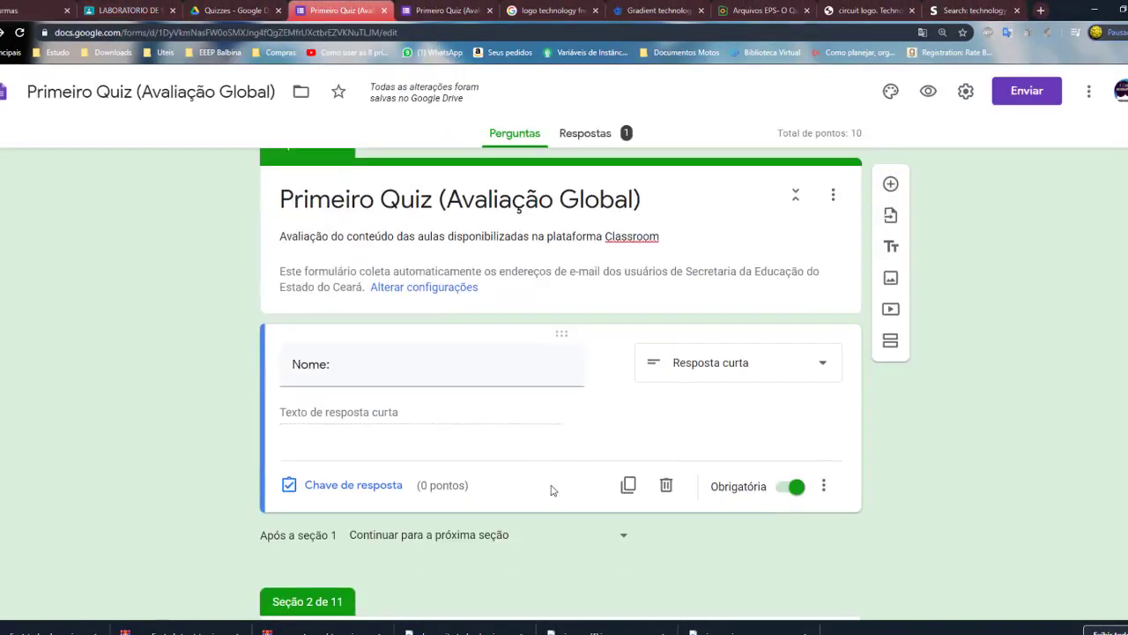
pyautogui.scroll(-4, 552, 490)
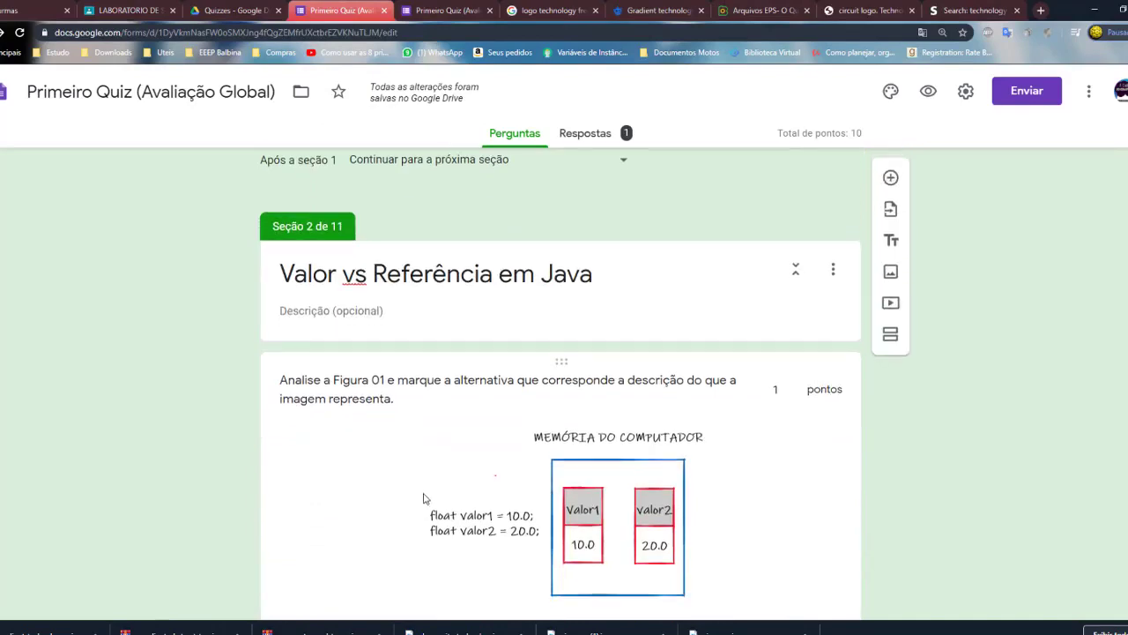
pyautogui.scroll(-4, 426, 499)
pyautogui.scroll(-10, 426, 499)
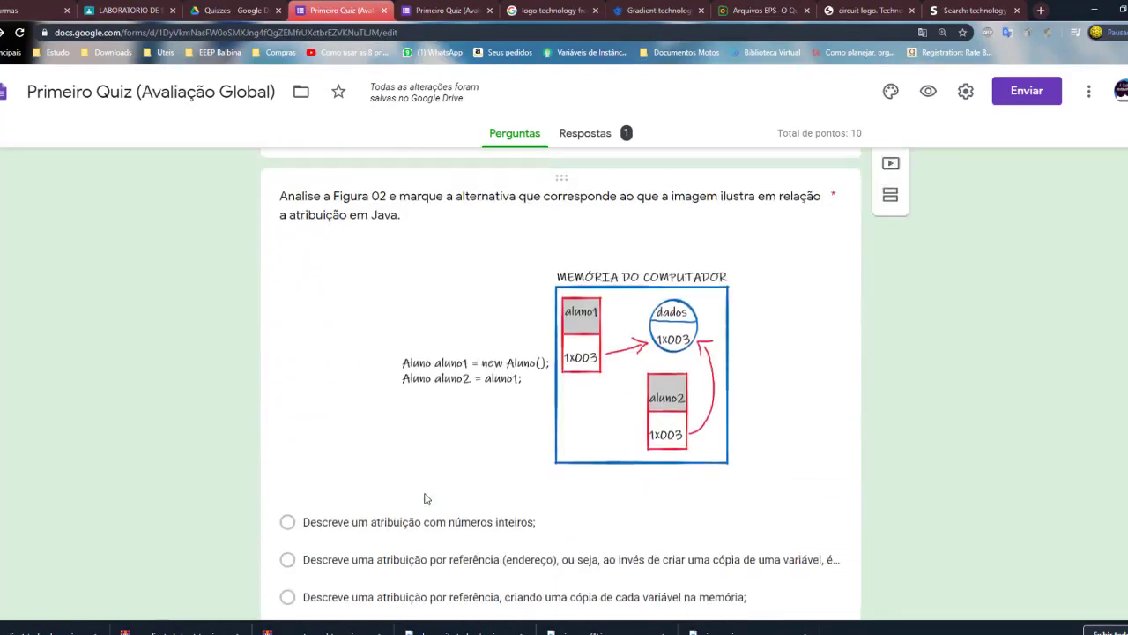
pyautogui.scroll(-2, 427, 499)
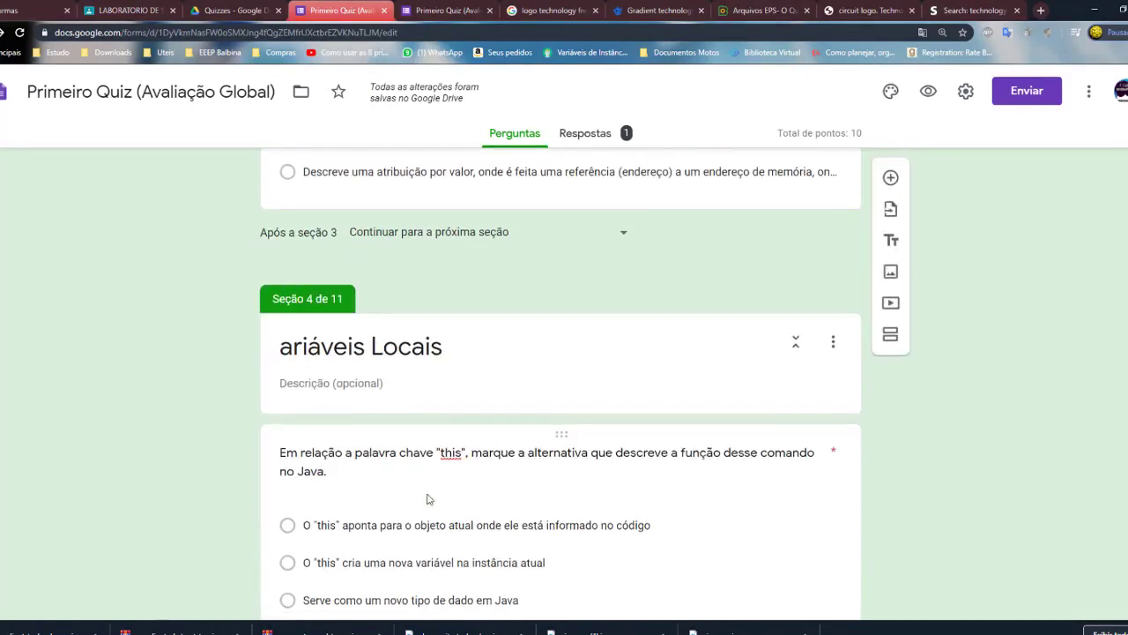
pyautogui.tripleClick(288, 350)
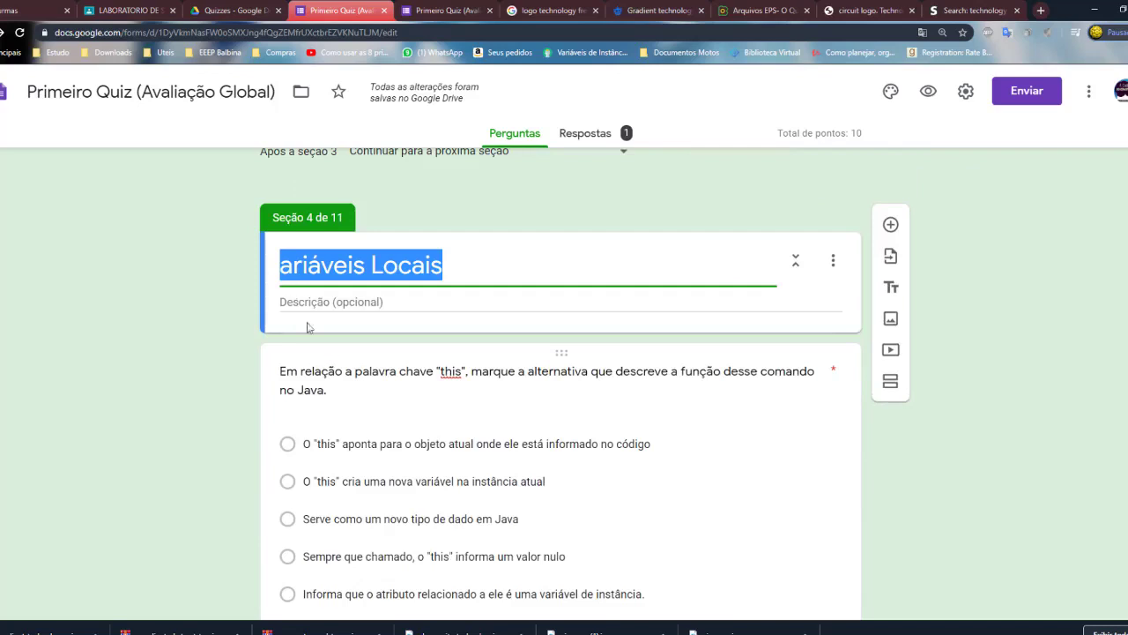
pyautogui.click(280, 266)
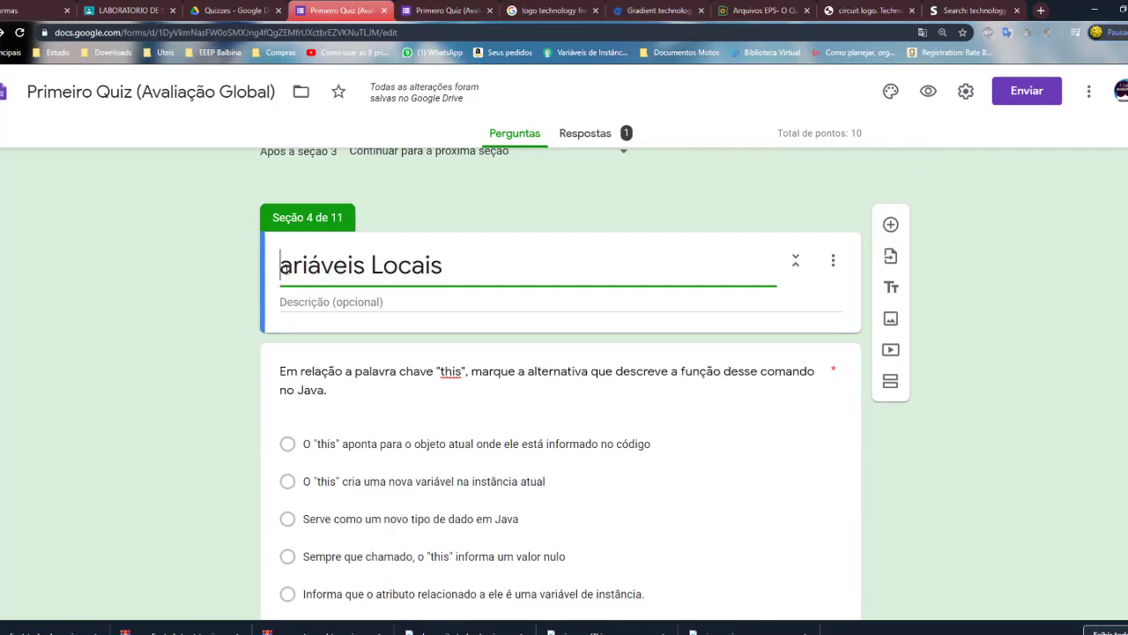
pyautogui.write('V')
pyautogui.click(512, 260)
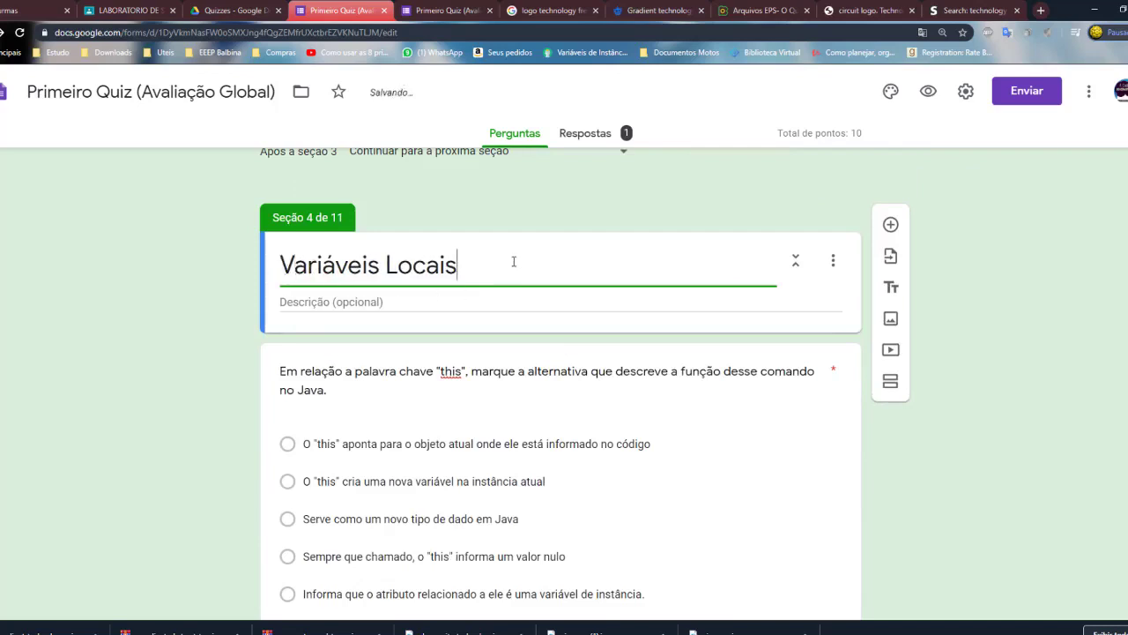
pyautogui.scroll(-3, 518, 414)
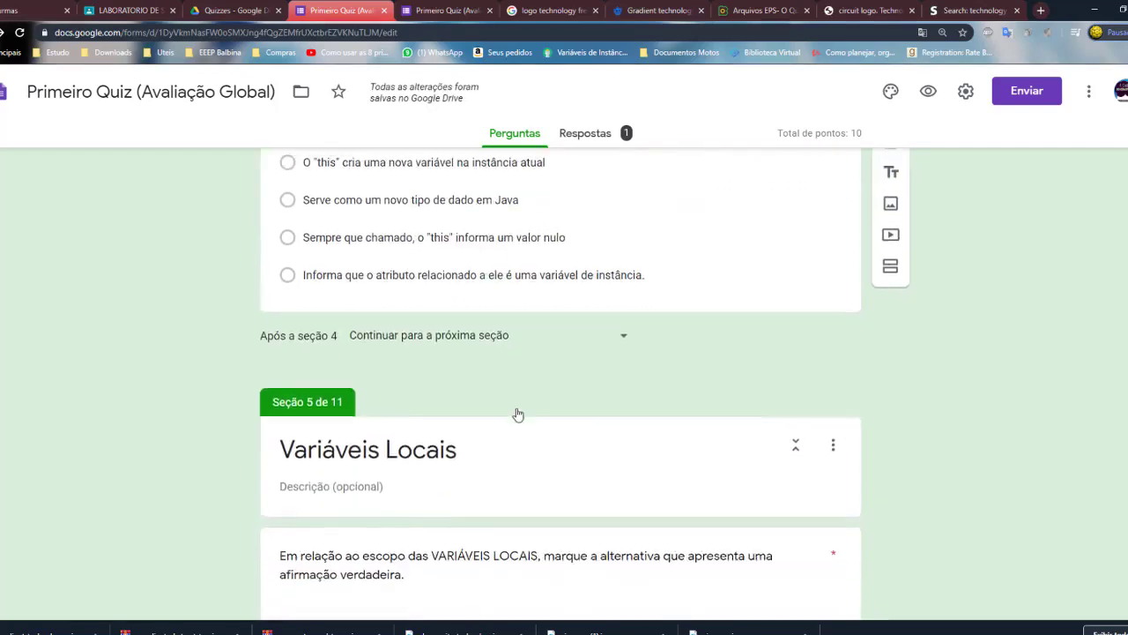
pyautogui.scroll(-1, 518, 414)
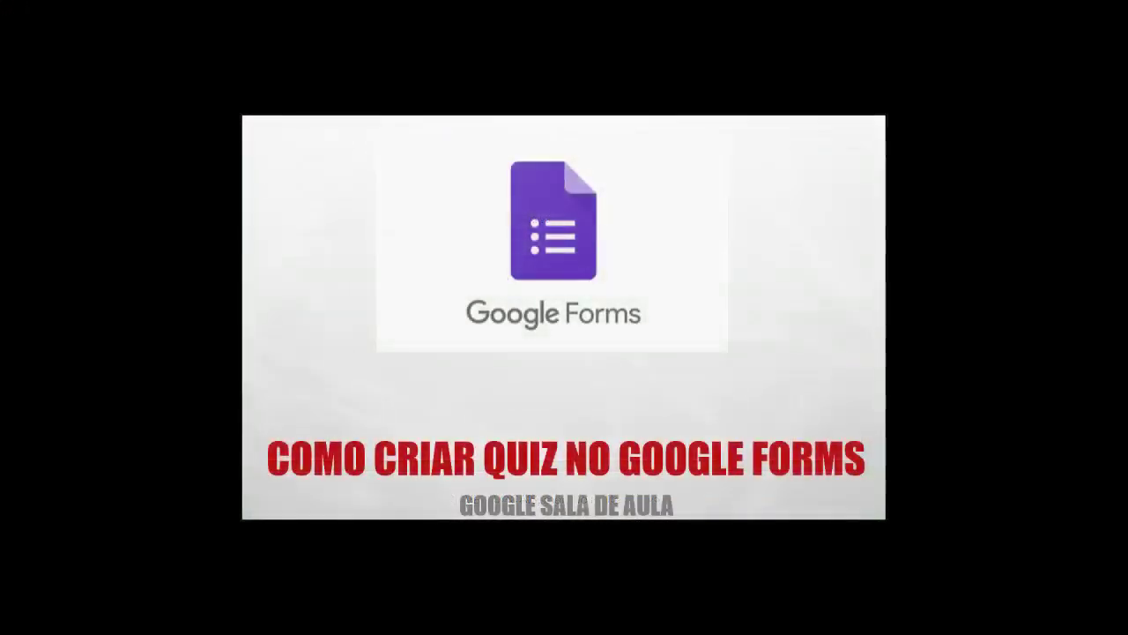